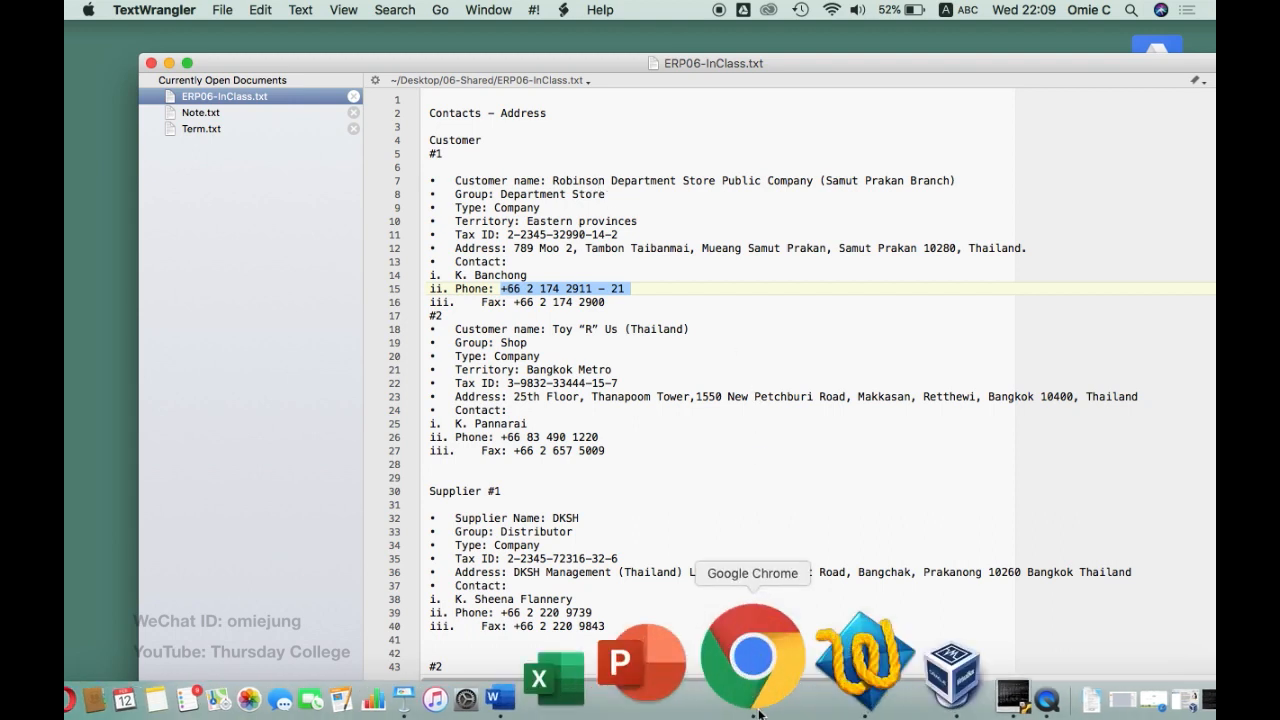
Switch from the TextWrangler contact notes to Chrome showing the MSME Toy Store site
left_click(752, 660)
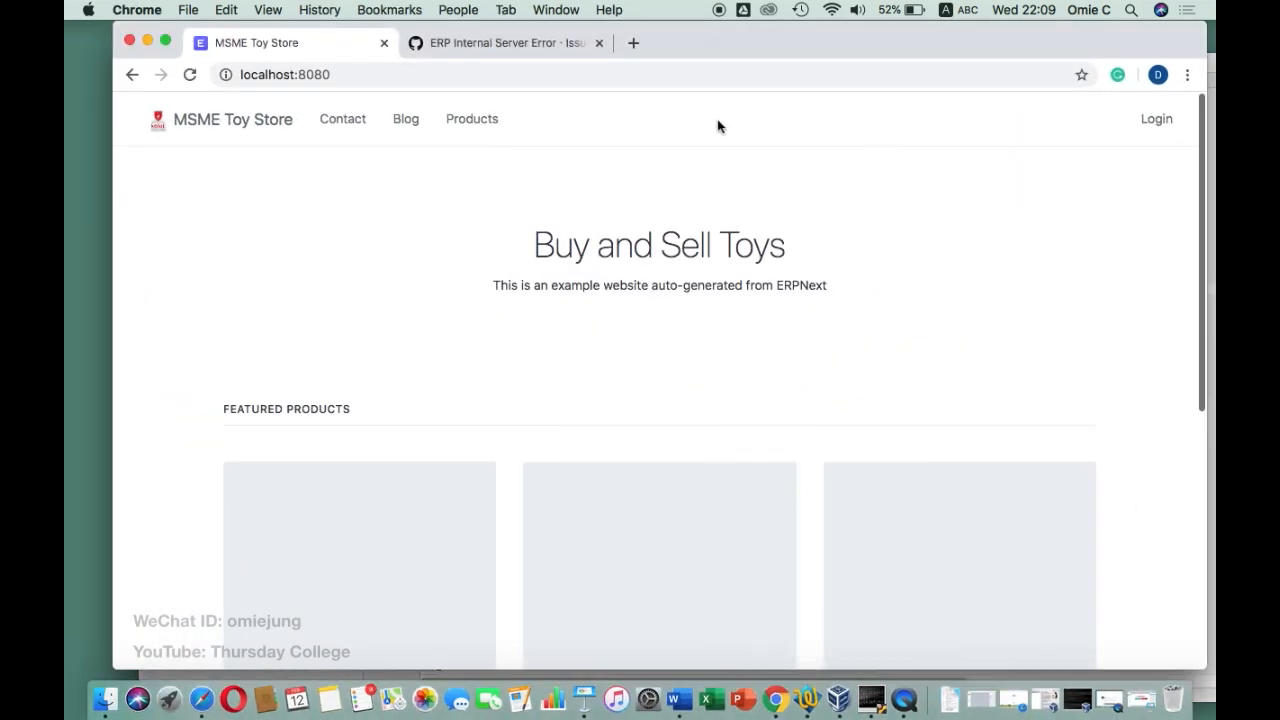
Reload localhost:8080 and sign in to ERPNext with your own e-mail and password
left_click(472, 74)
key("Return")
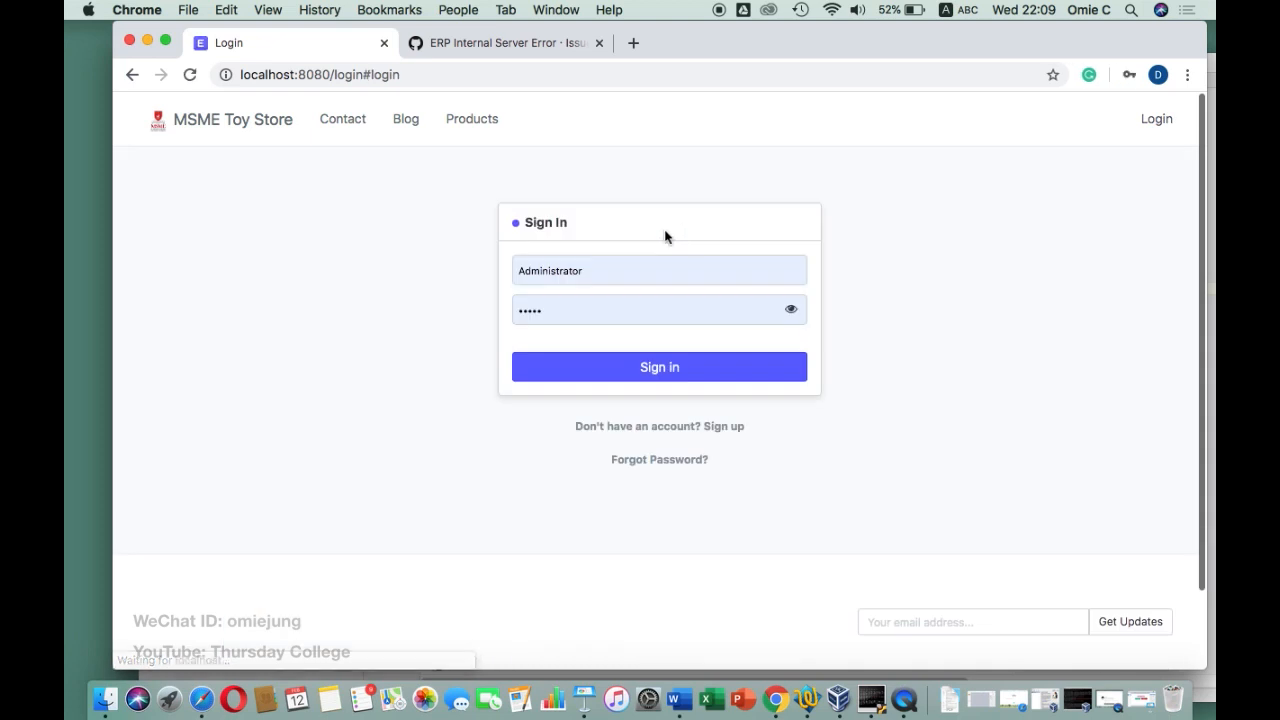
left_click(586, 272)
double_click(586, 272)
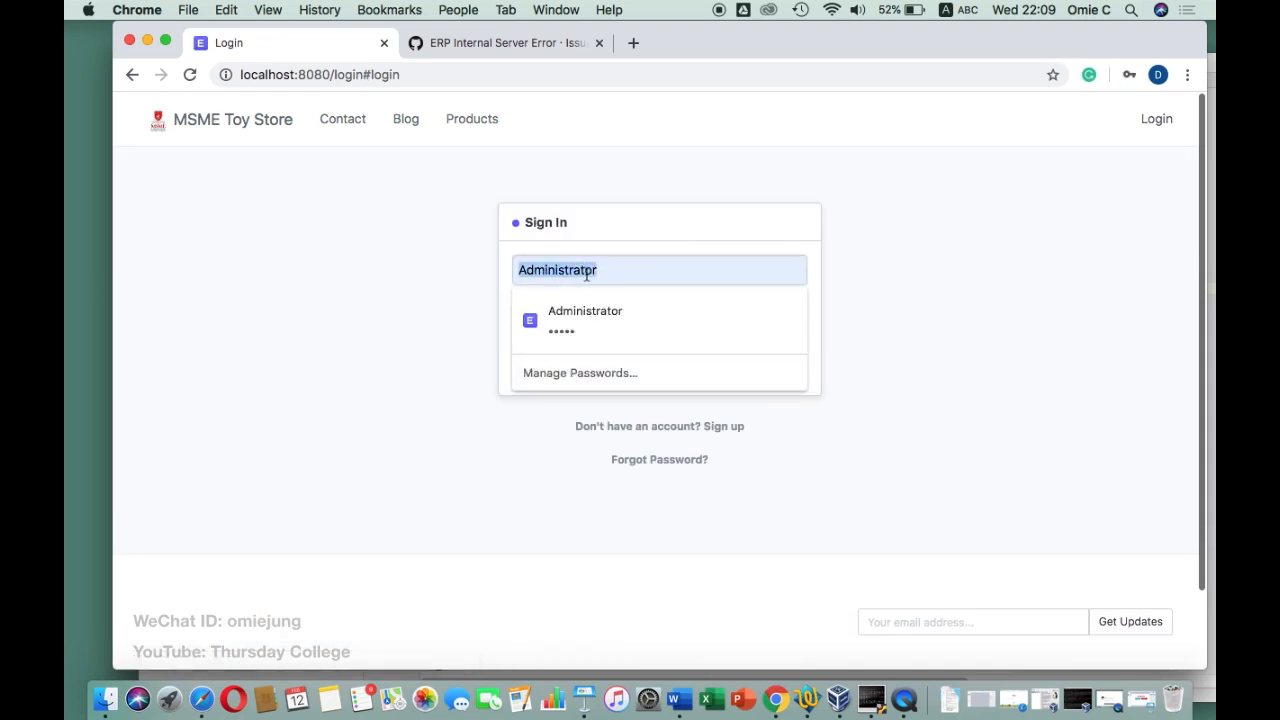
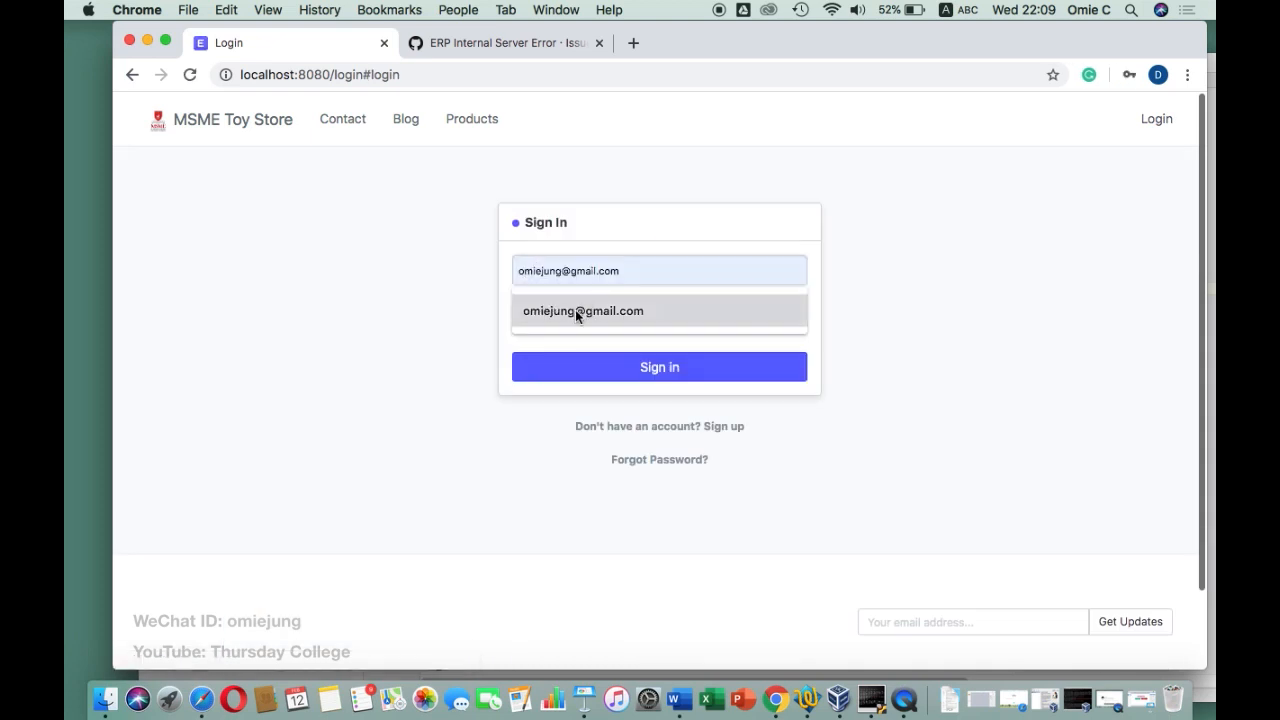
left_click(577, 311)
double_click(538, 309)
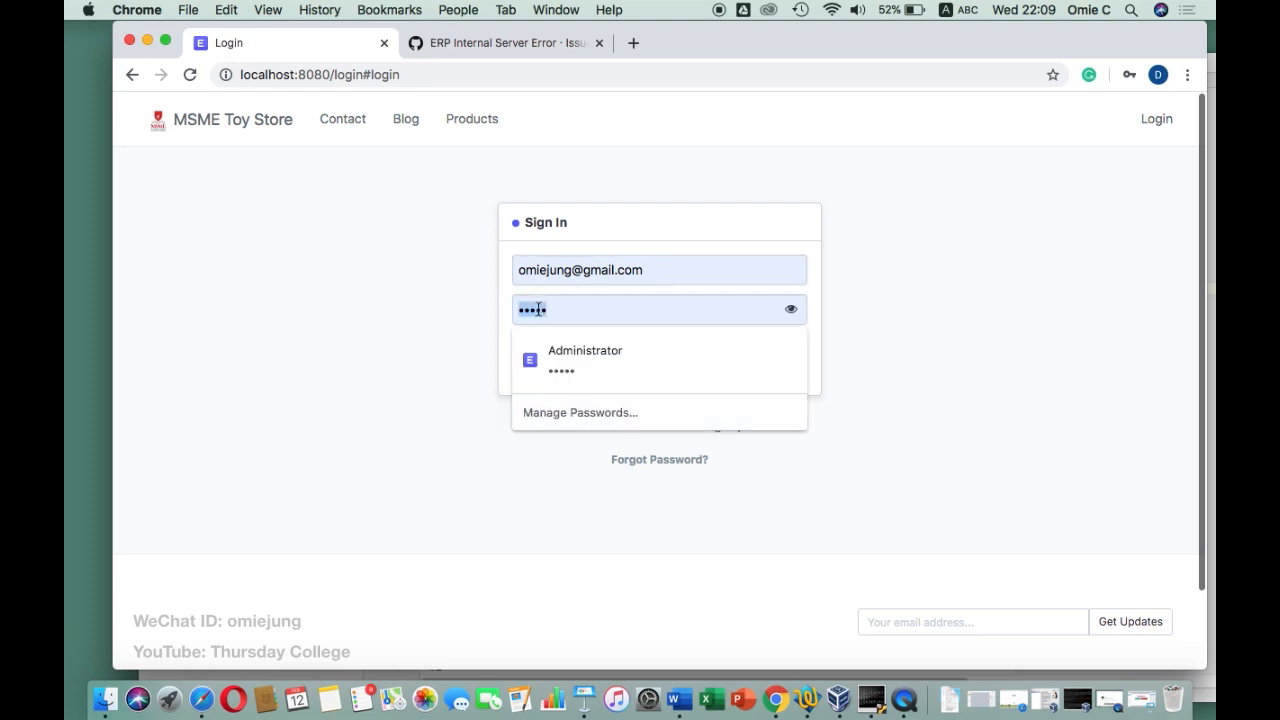
type("1")
key("Return")
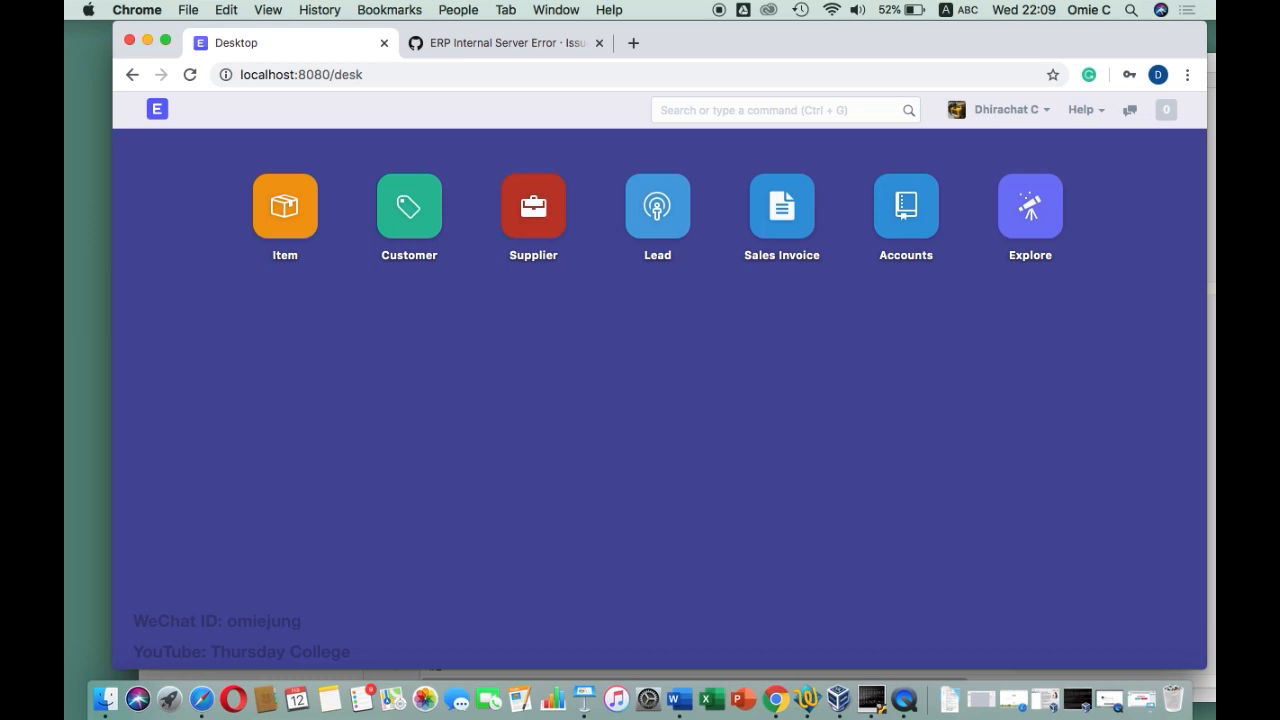
left_click(891, 205)
Open a new Customer form from the Selling module's Customer list
scroll(238, 433, "down", 5)
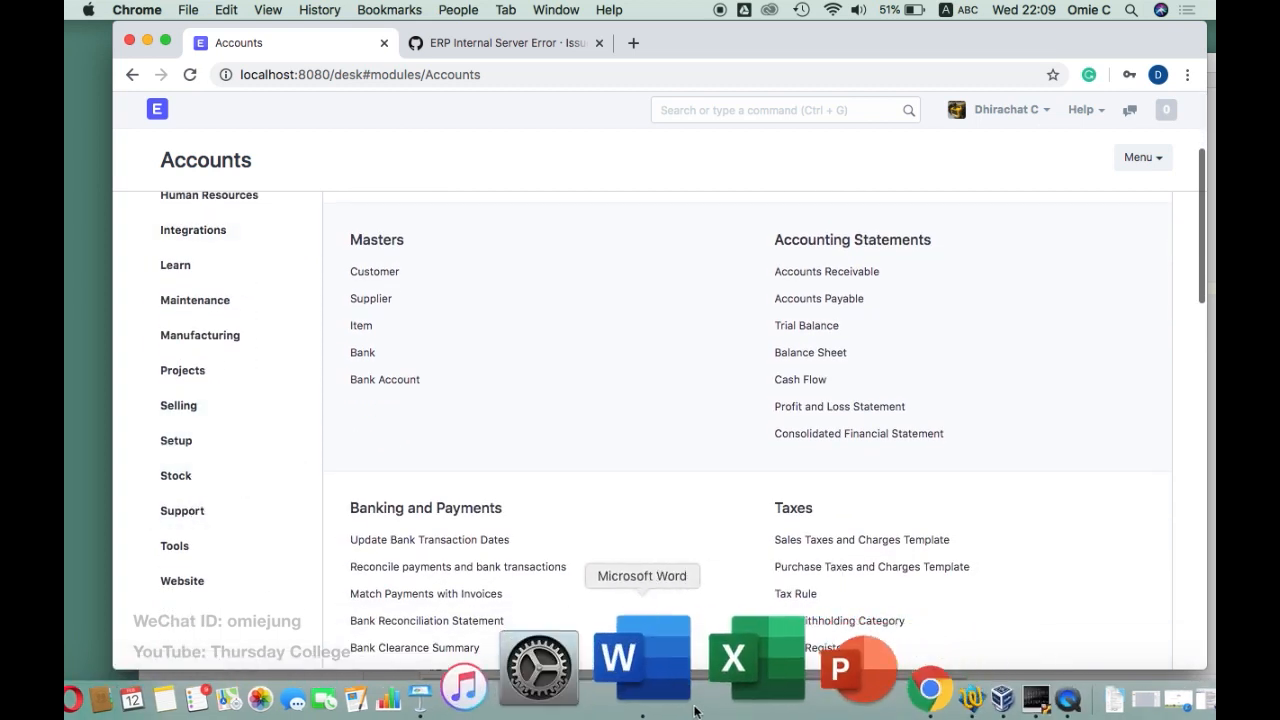
left_click(808, 695)
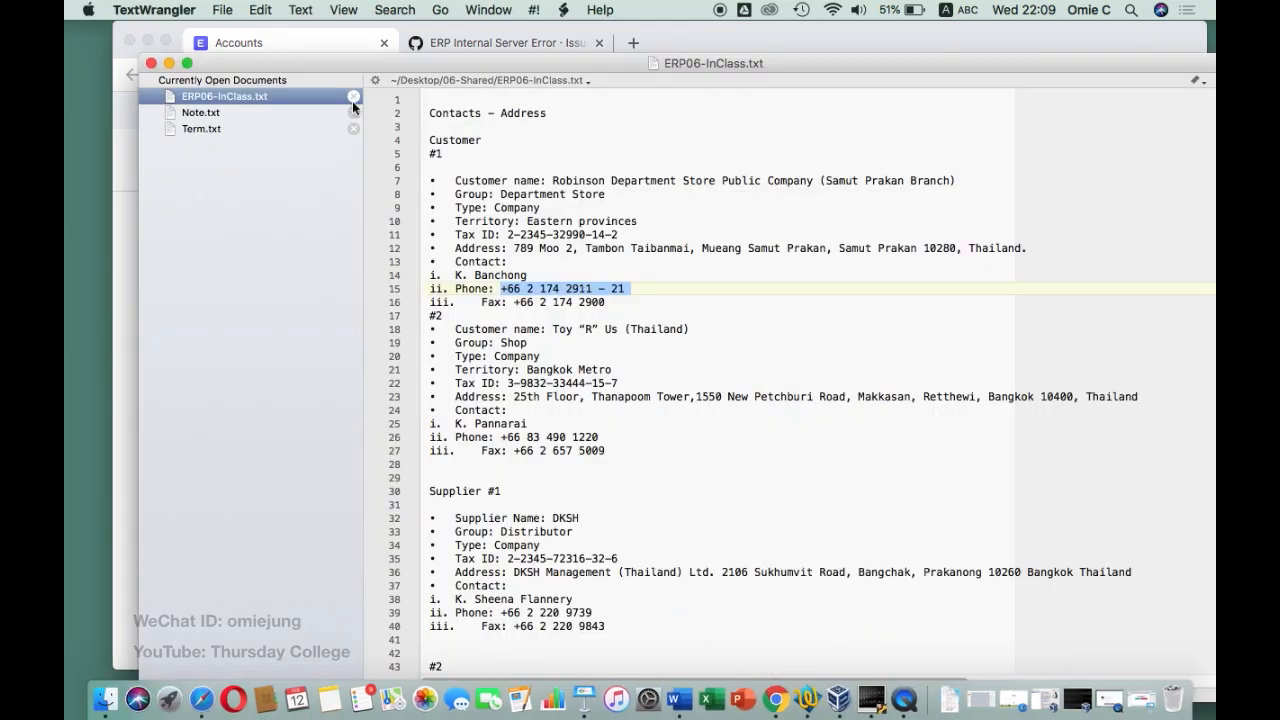
left_click(126, 246)
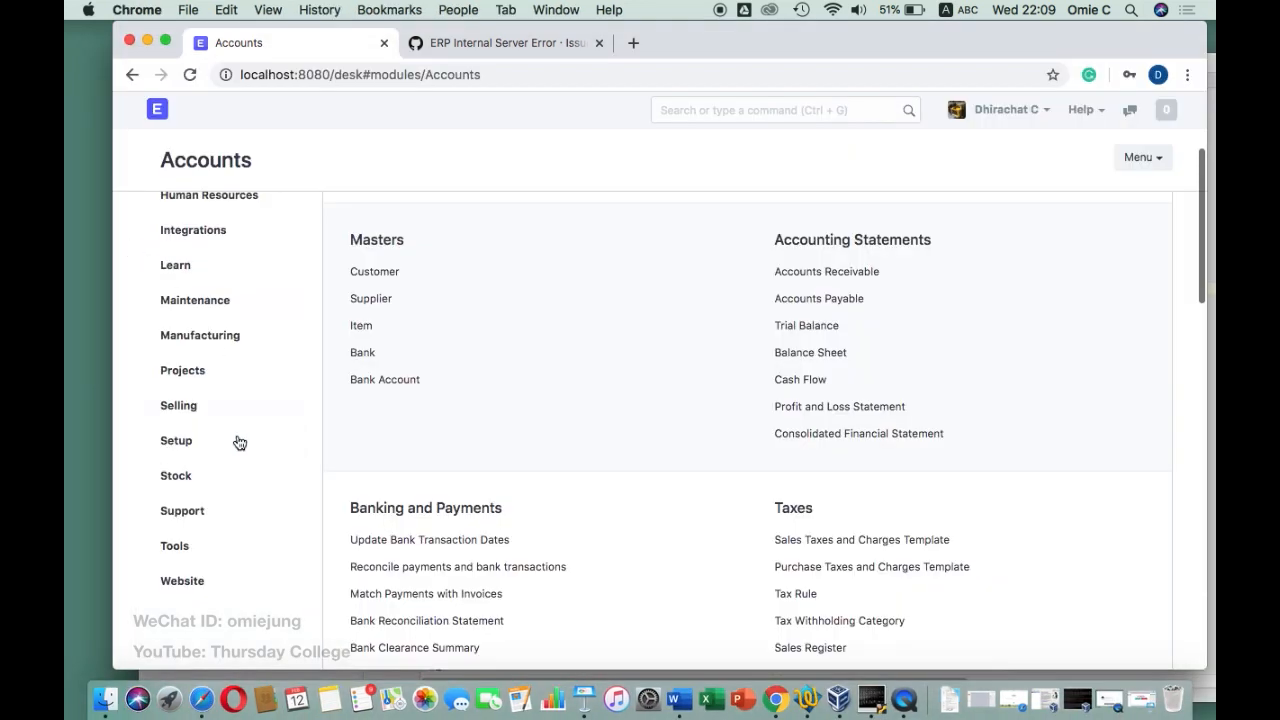
left_click(186, 406)
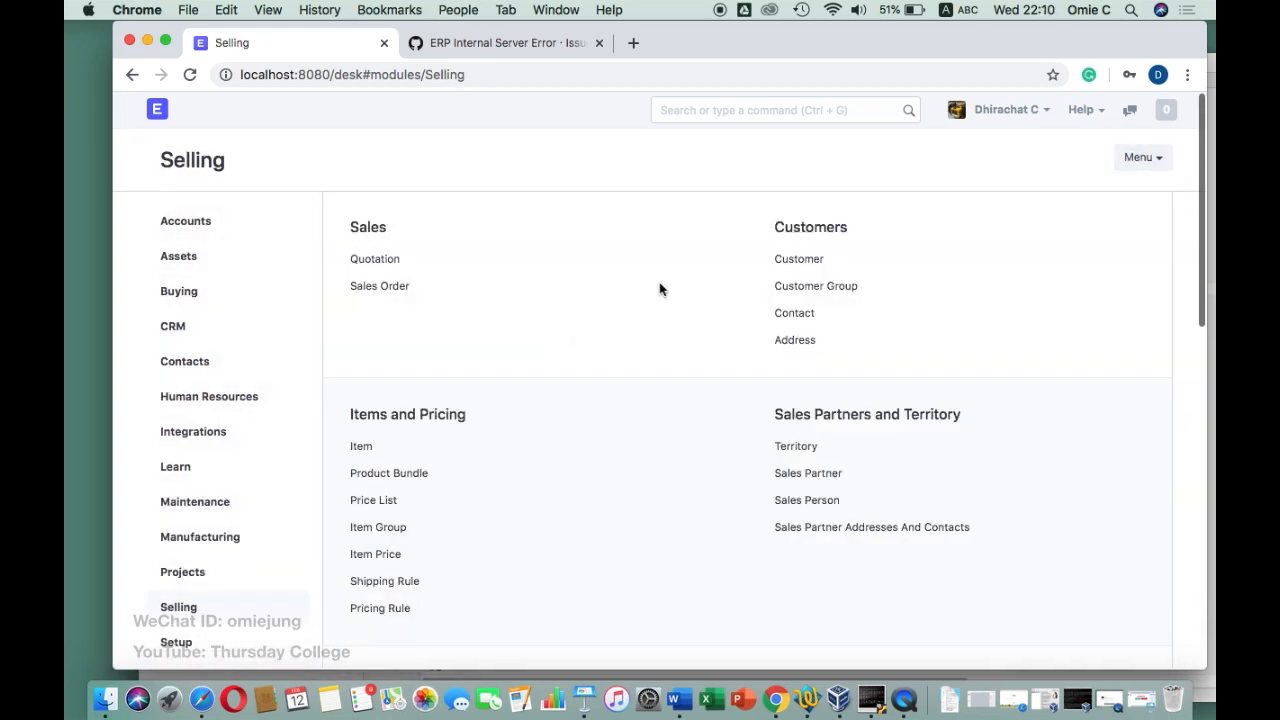
left_click(785, 257)
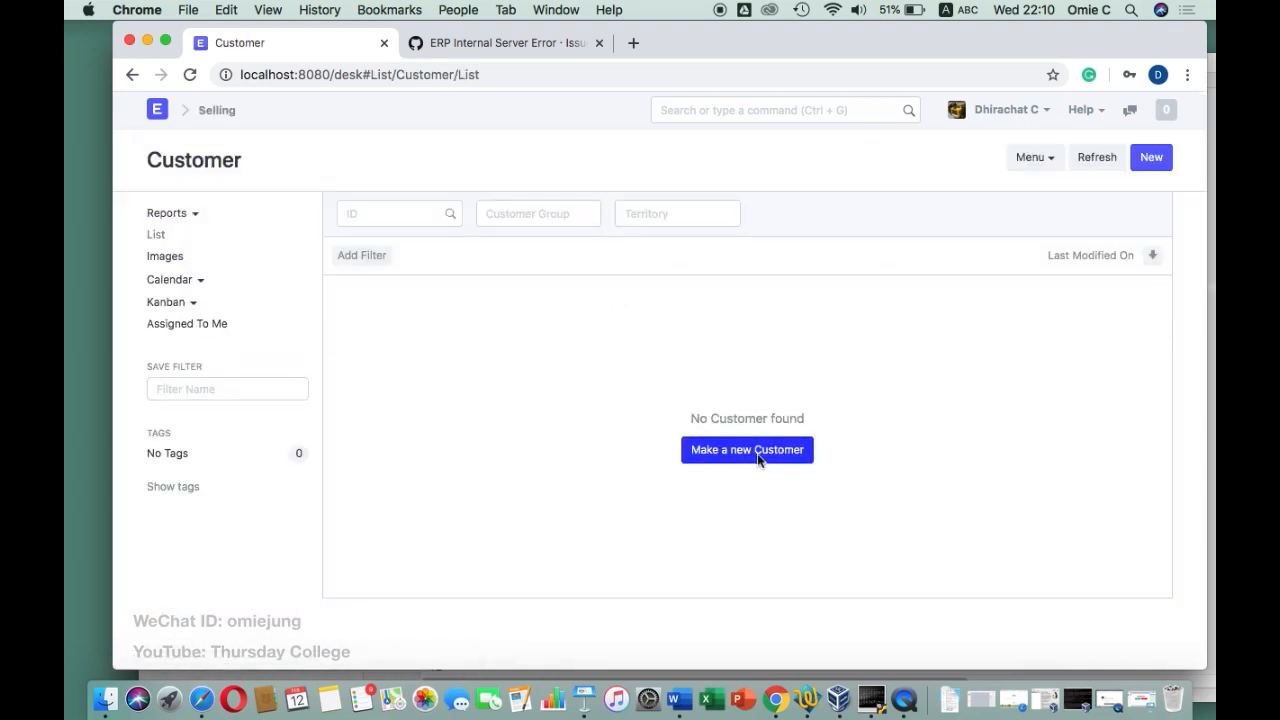
left_click(758, 458)
Copy the Robinson Department Store customer name from the TextWrangler notes and return to Chrome
left_click(800, 688)
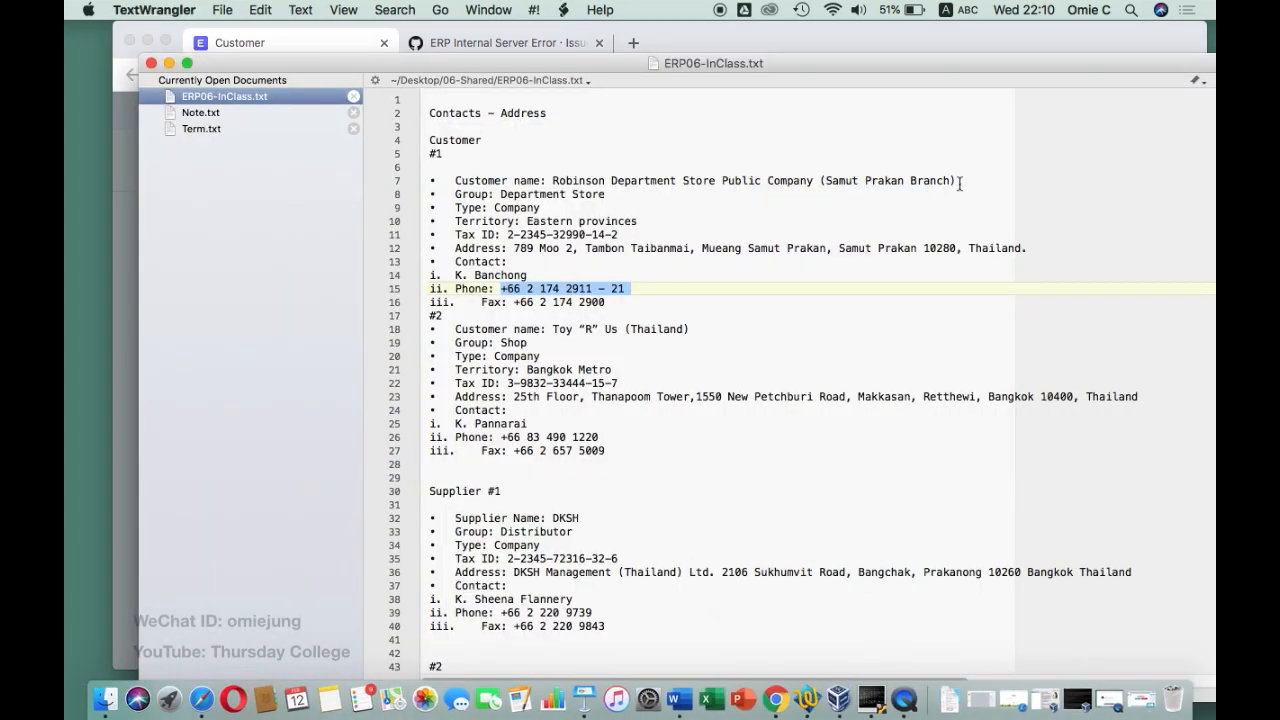
left_click_drag(970, 181, 555, 180)
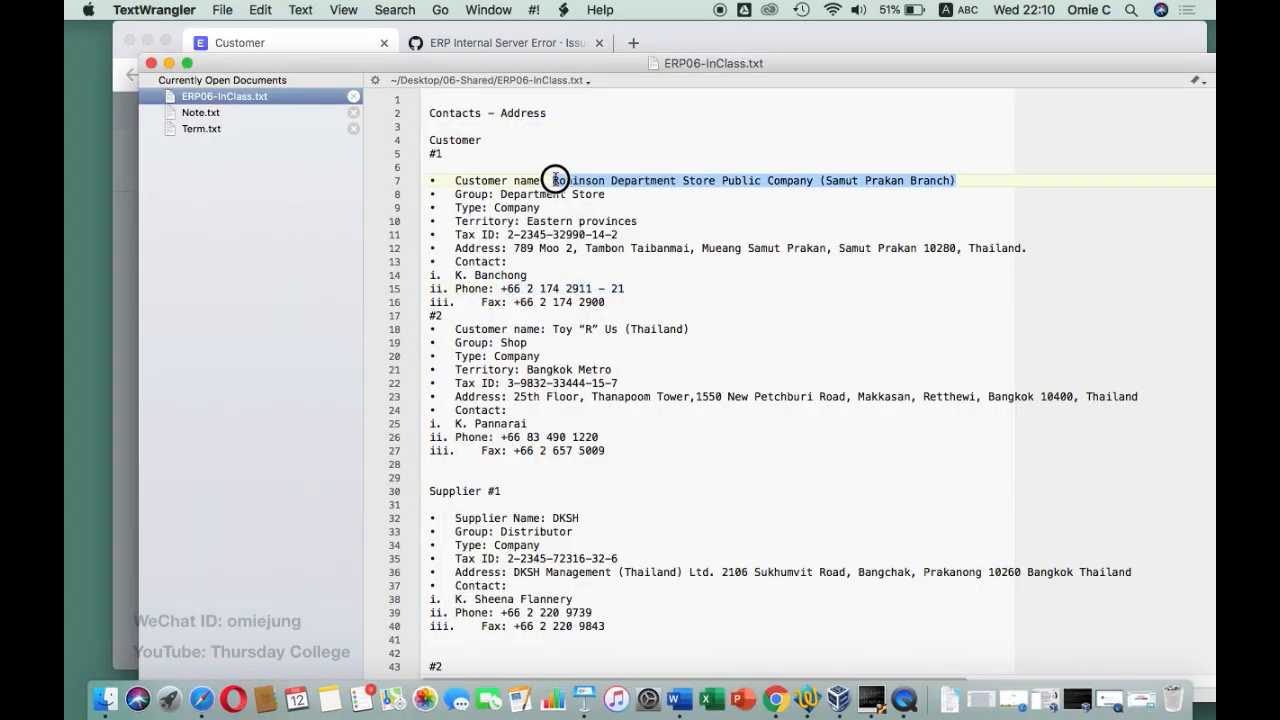
key("super+c")
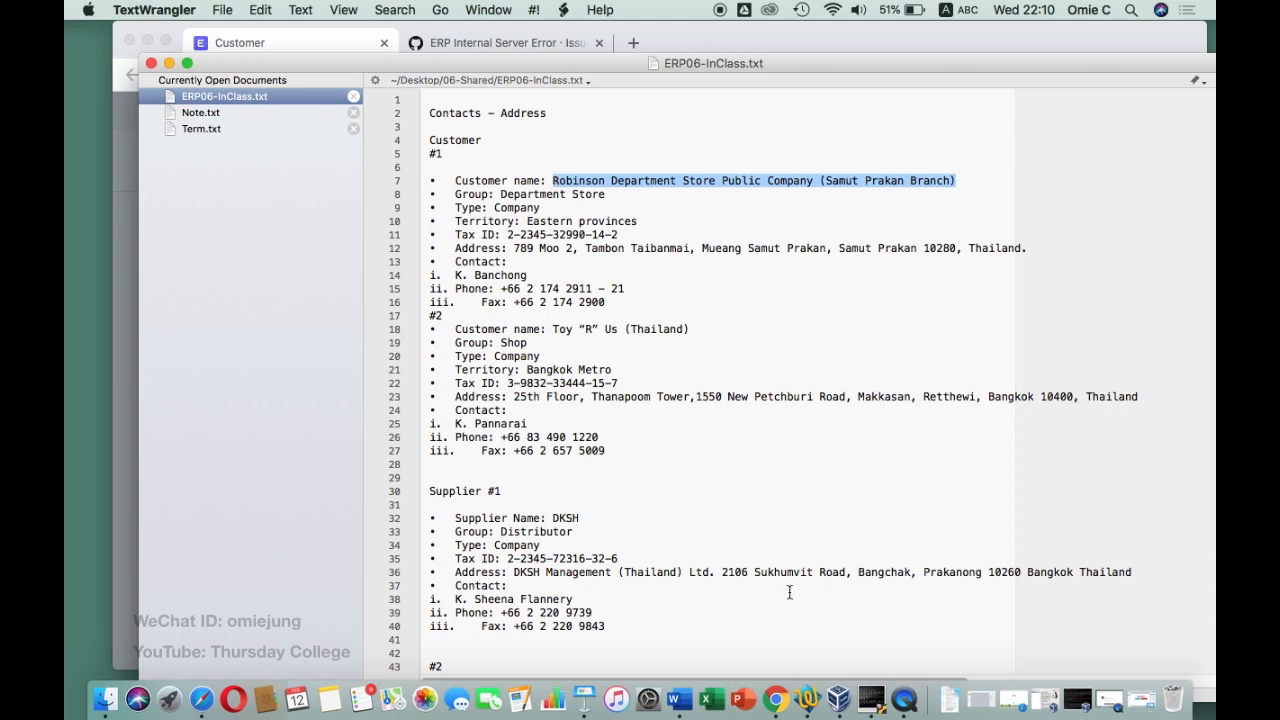
left_click(760, 685)
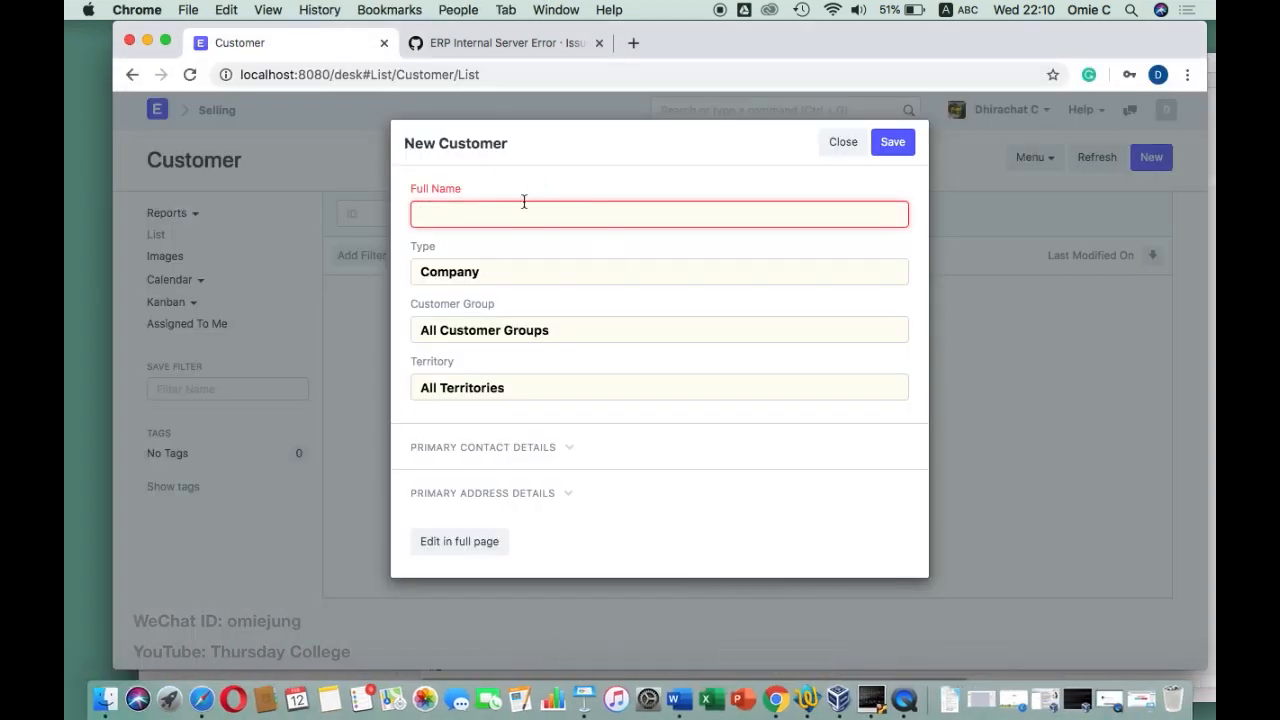
Paste the Robinson Department Store name into Full Name, keep Type as Company, and clear Customer Group
key("super+v")
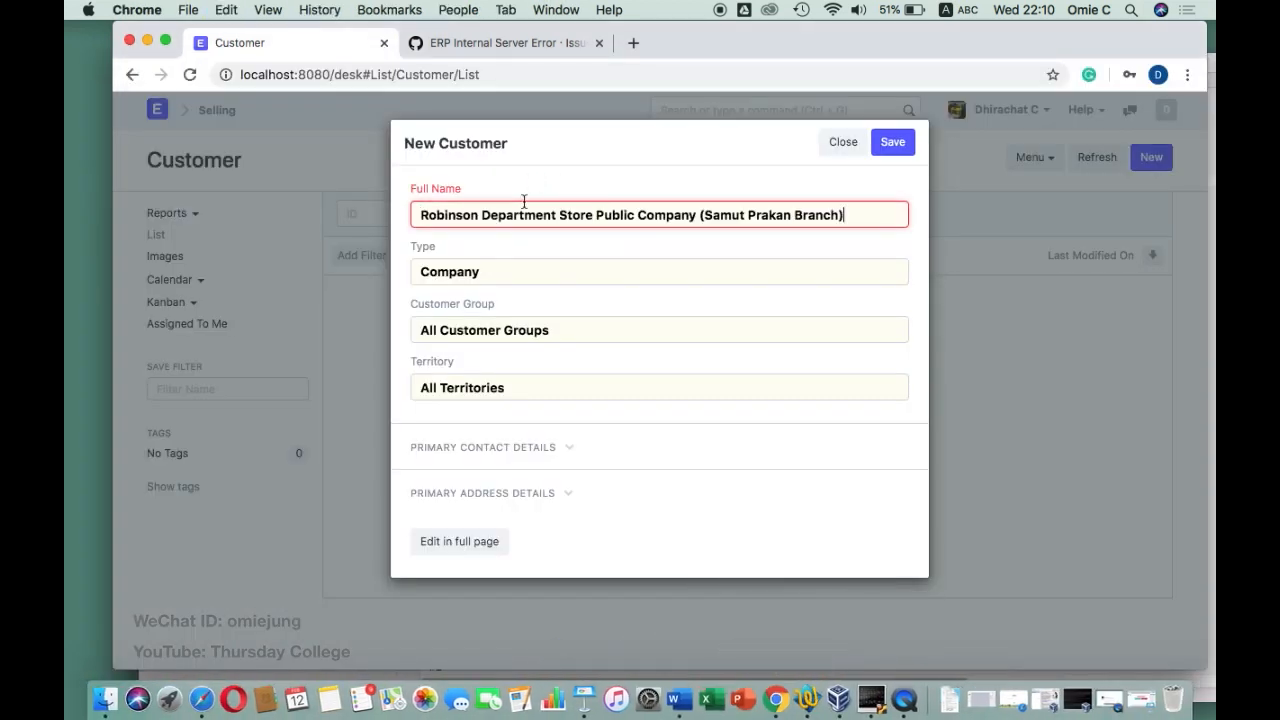
left_click(505, 278)
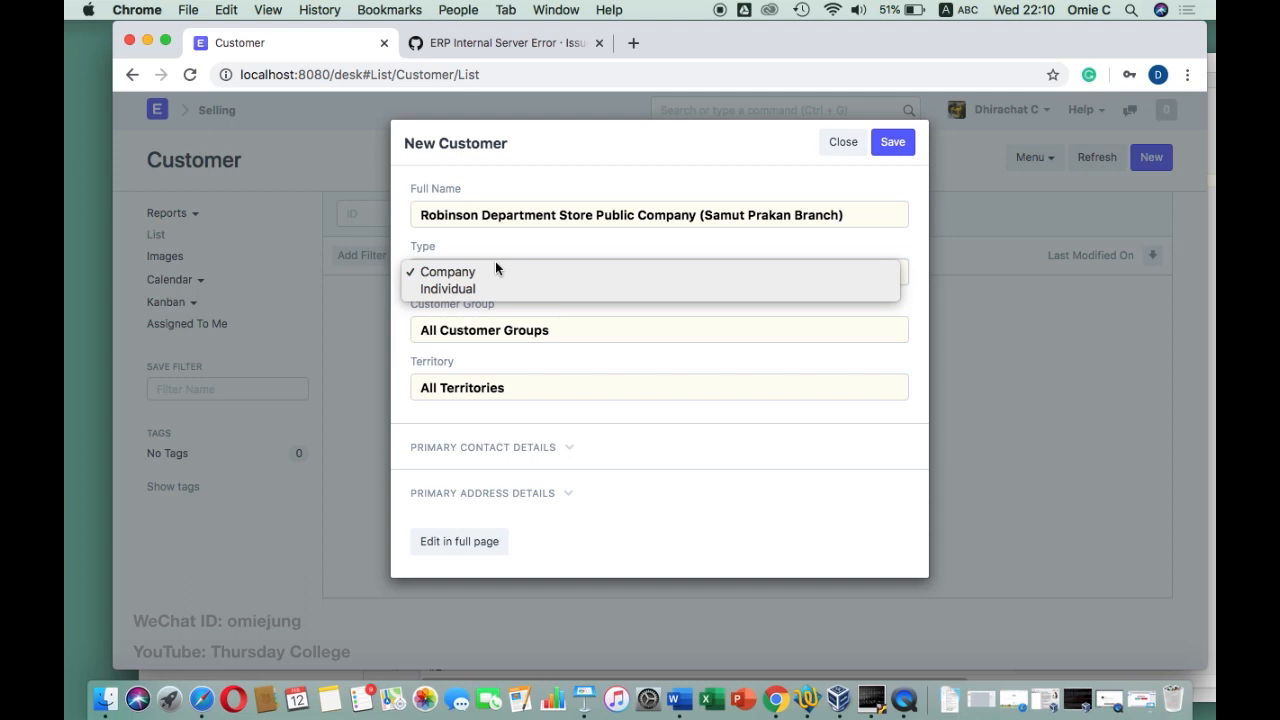
left_click(503, 266)
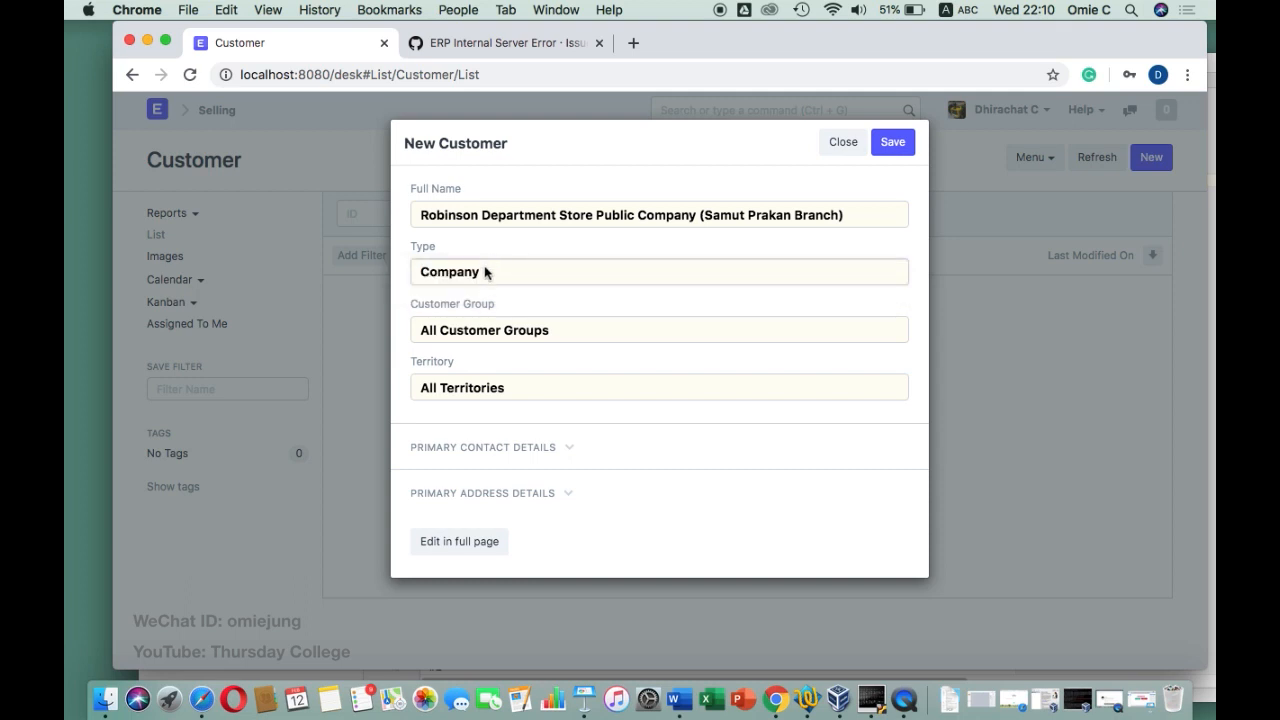
left_click(471, 331)
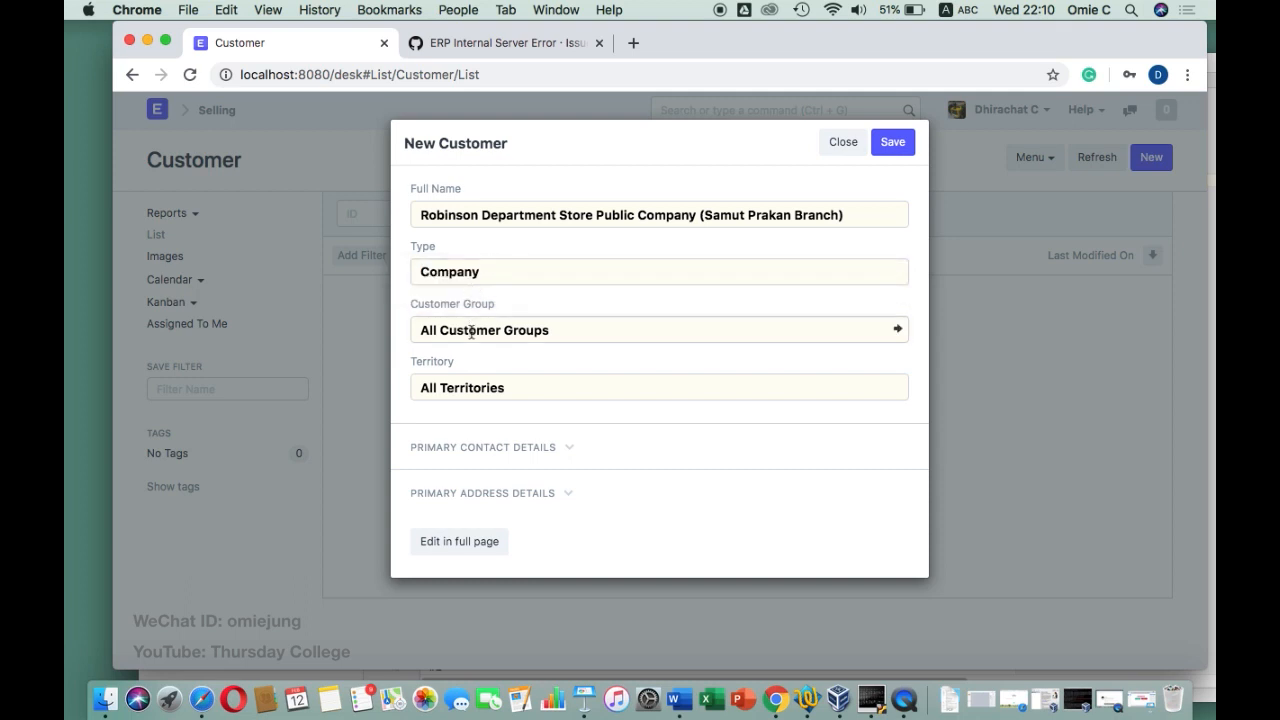
left_click_drag(571, 329, 389, 323)
key("BackSpace")
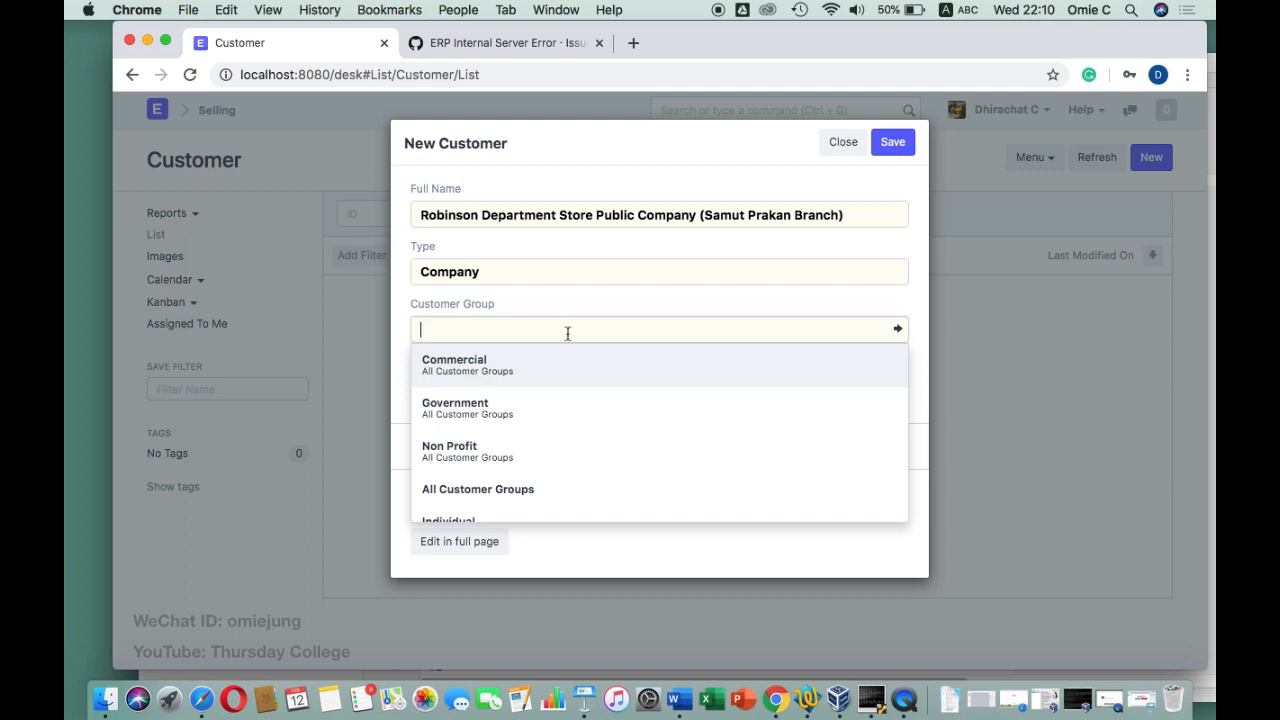
scroll(534, 449, "down", 2)
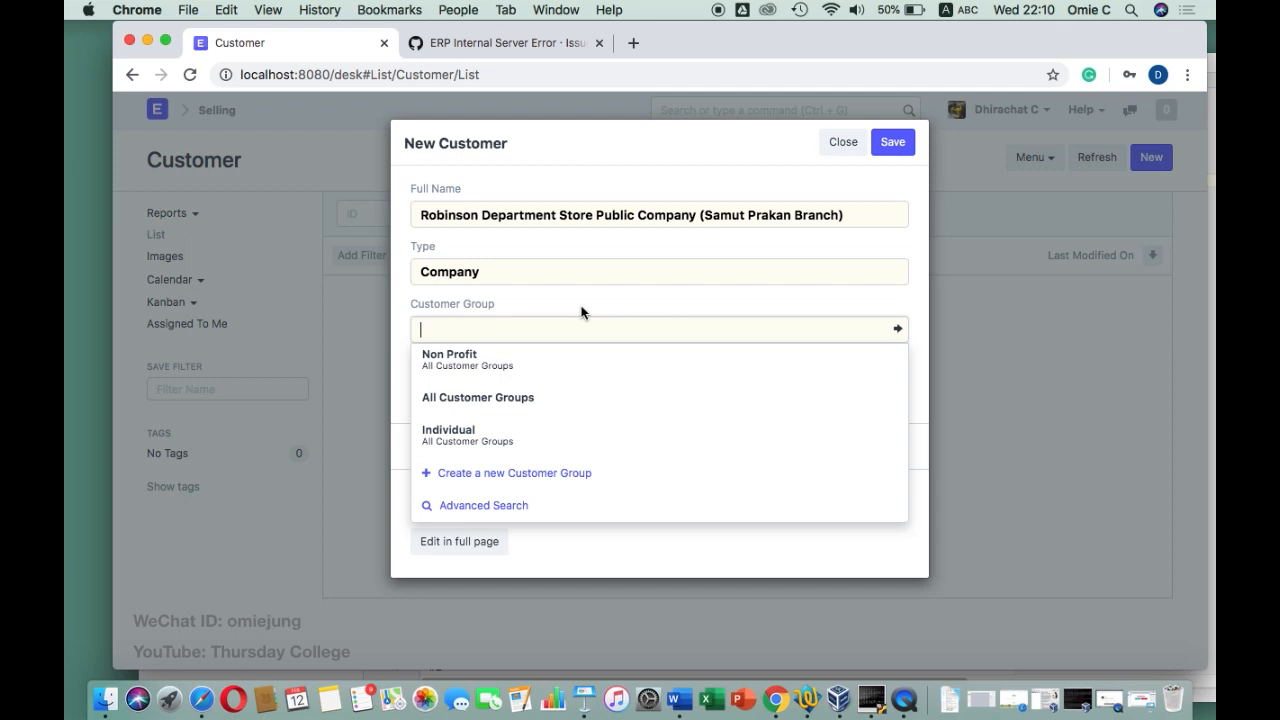
left_click(633, 43)
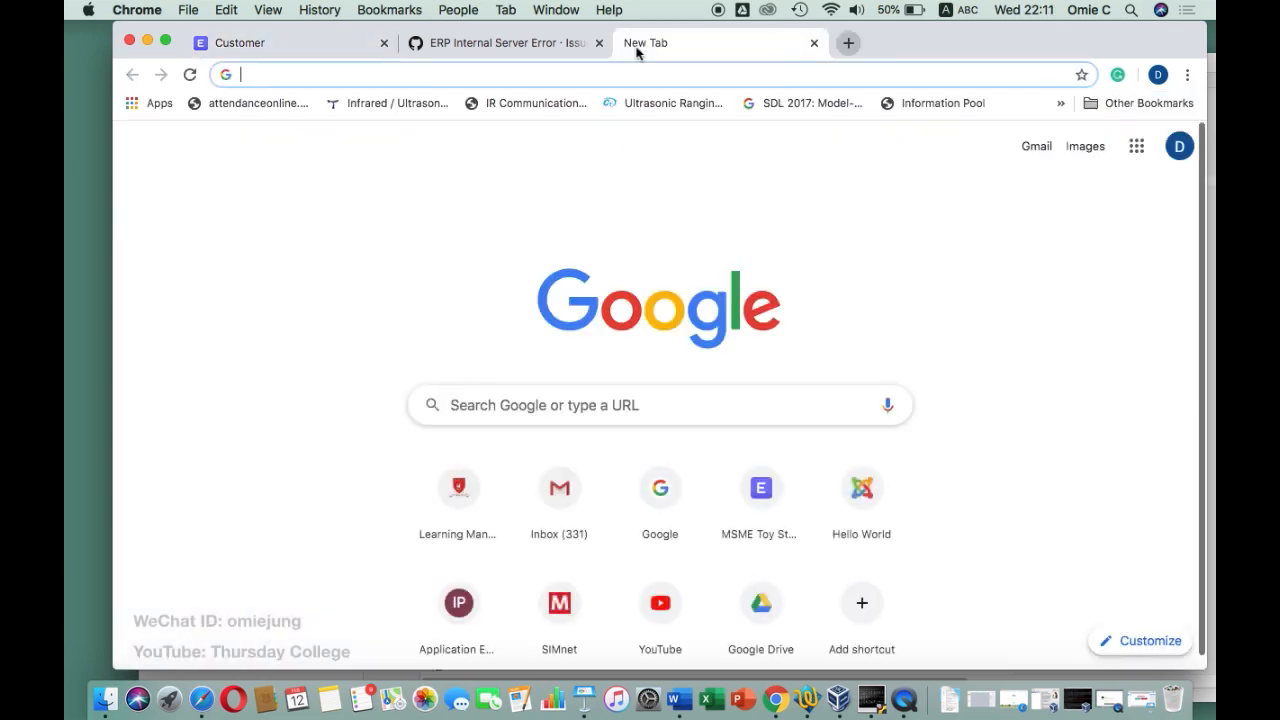
Load localhost:8080 in the new tab and switch to the ERPNext desk
type("lo")
key("Return")
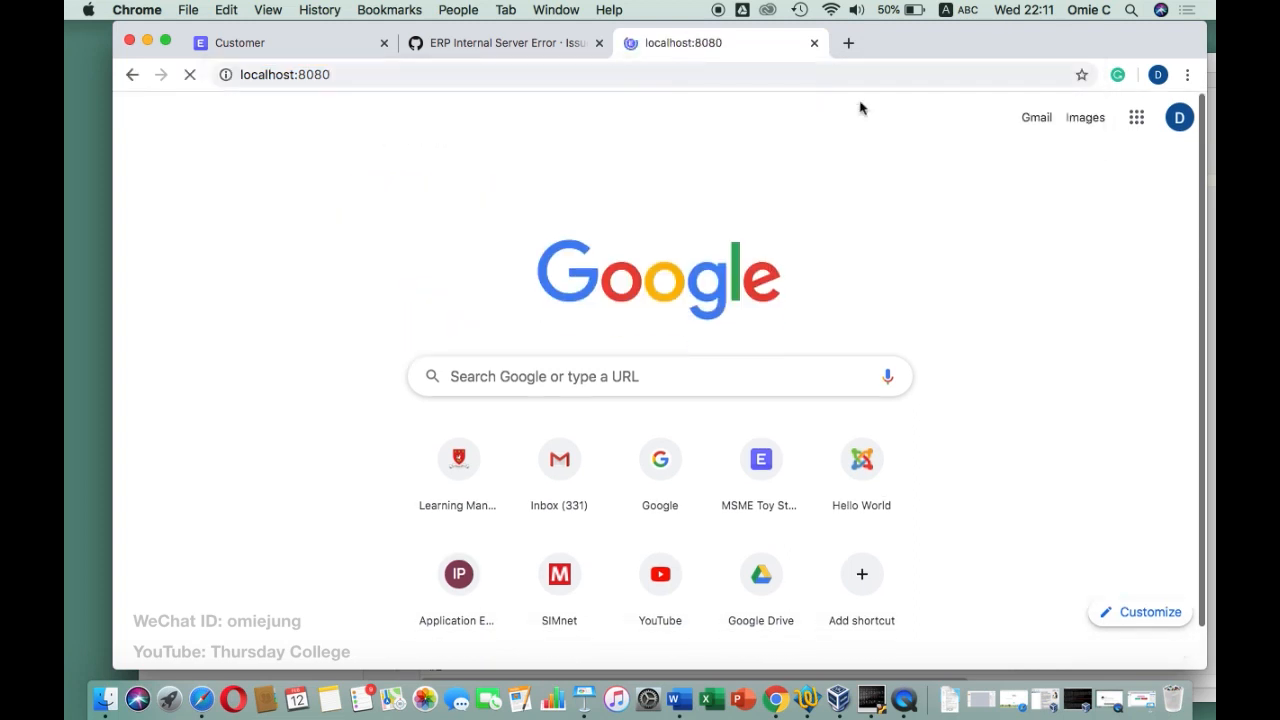
left_click(1130, 122)
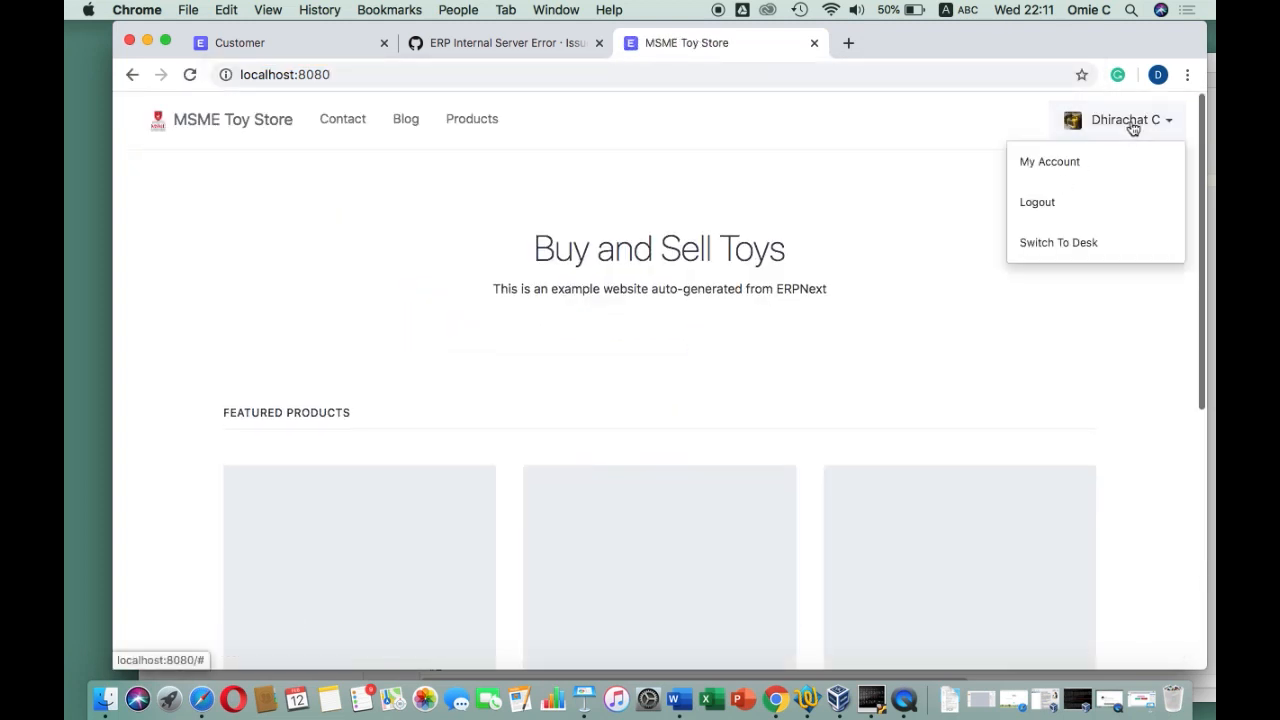
left_click(1062, 243)
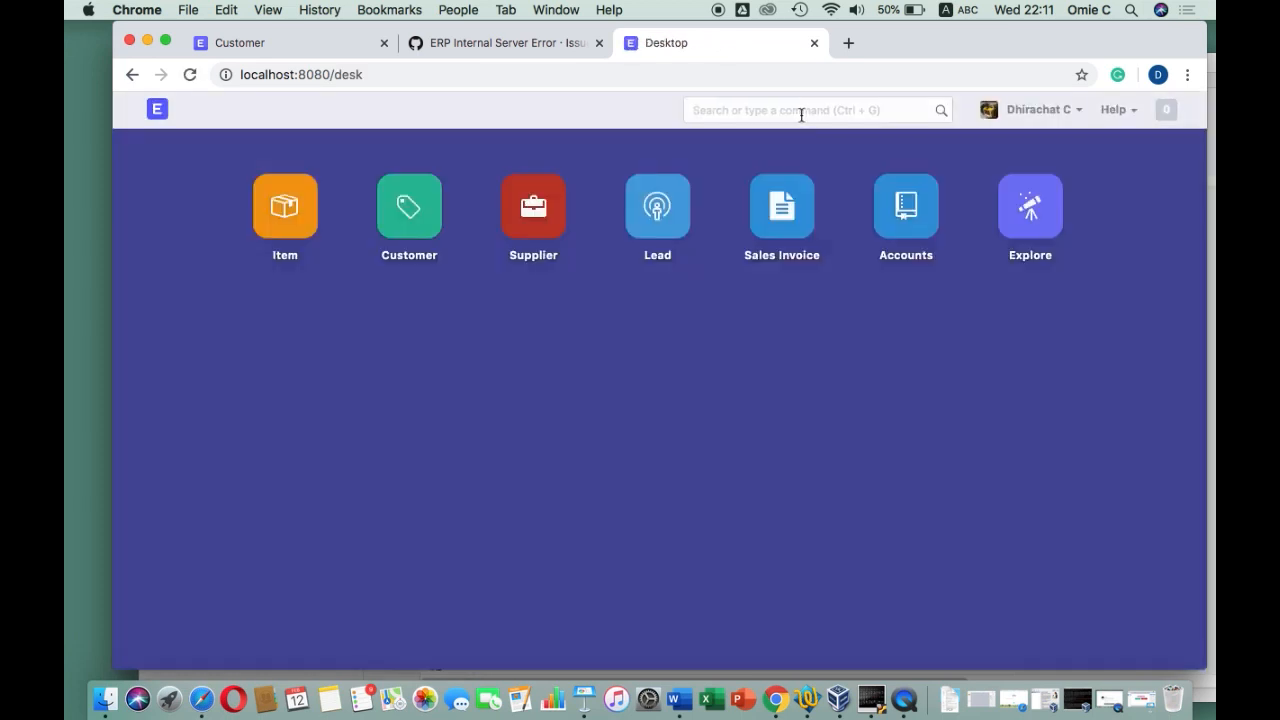
Search the desk for Customer Group and open the Customer Group Tree
left_click(801, 115)
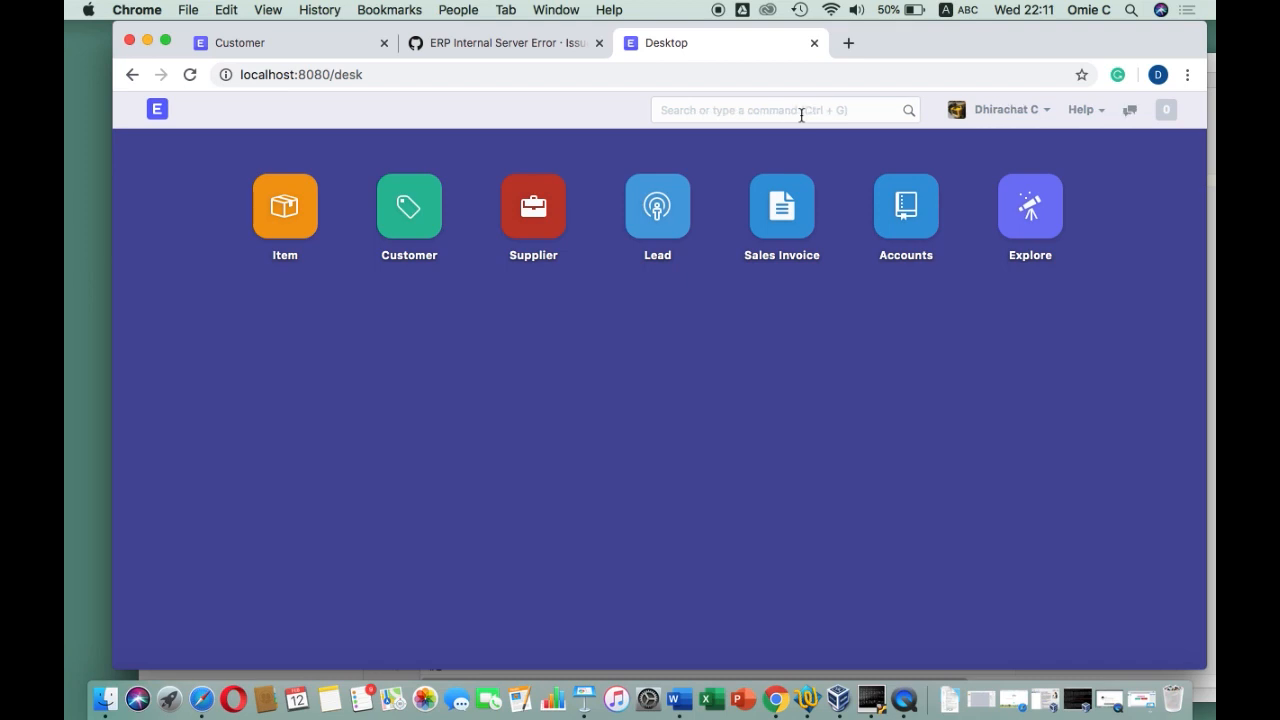
type("Customer Group")
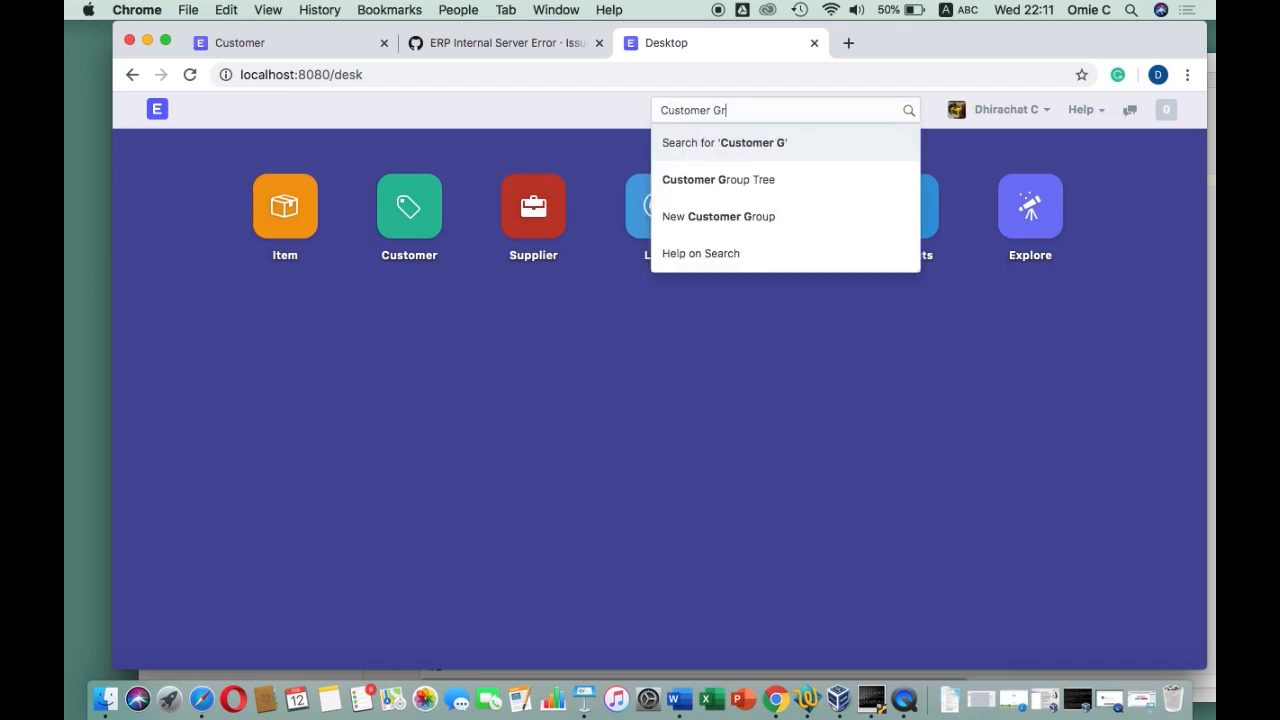
left_click(769, 188)
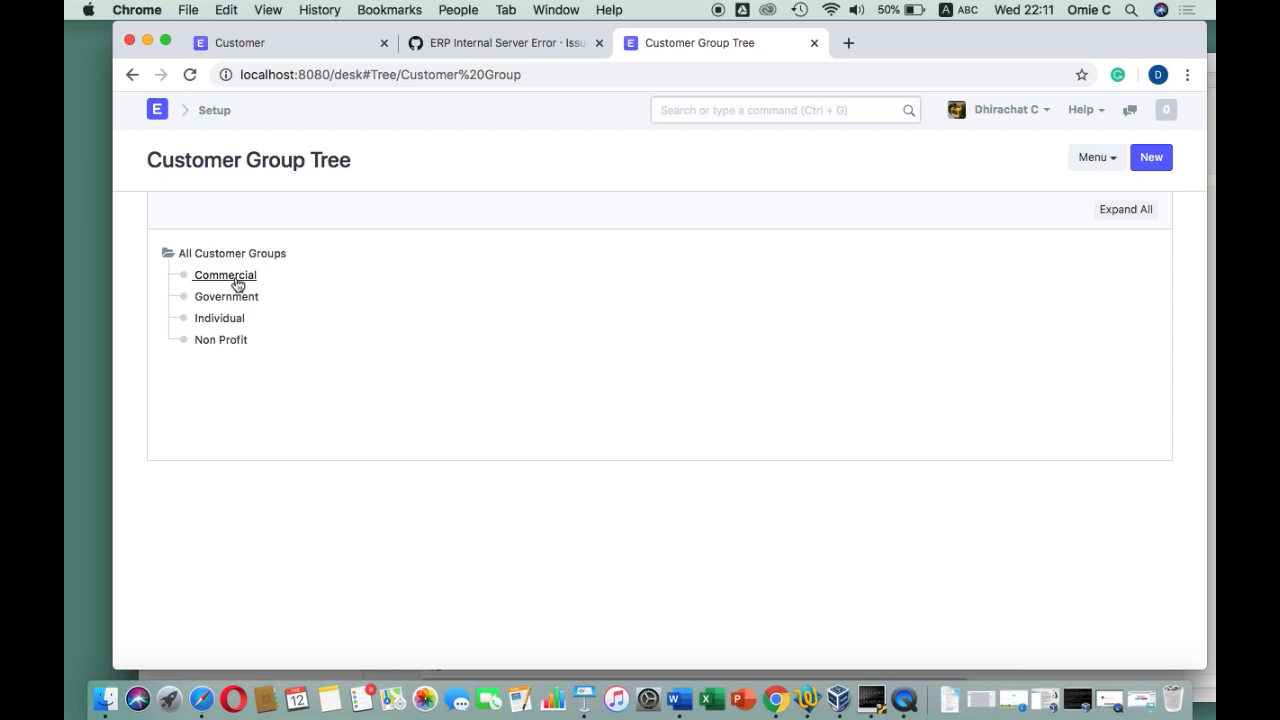
Tick Is Group on the Commercial customer group, save it, and reload the customer group tree
left_click(237, 285)
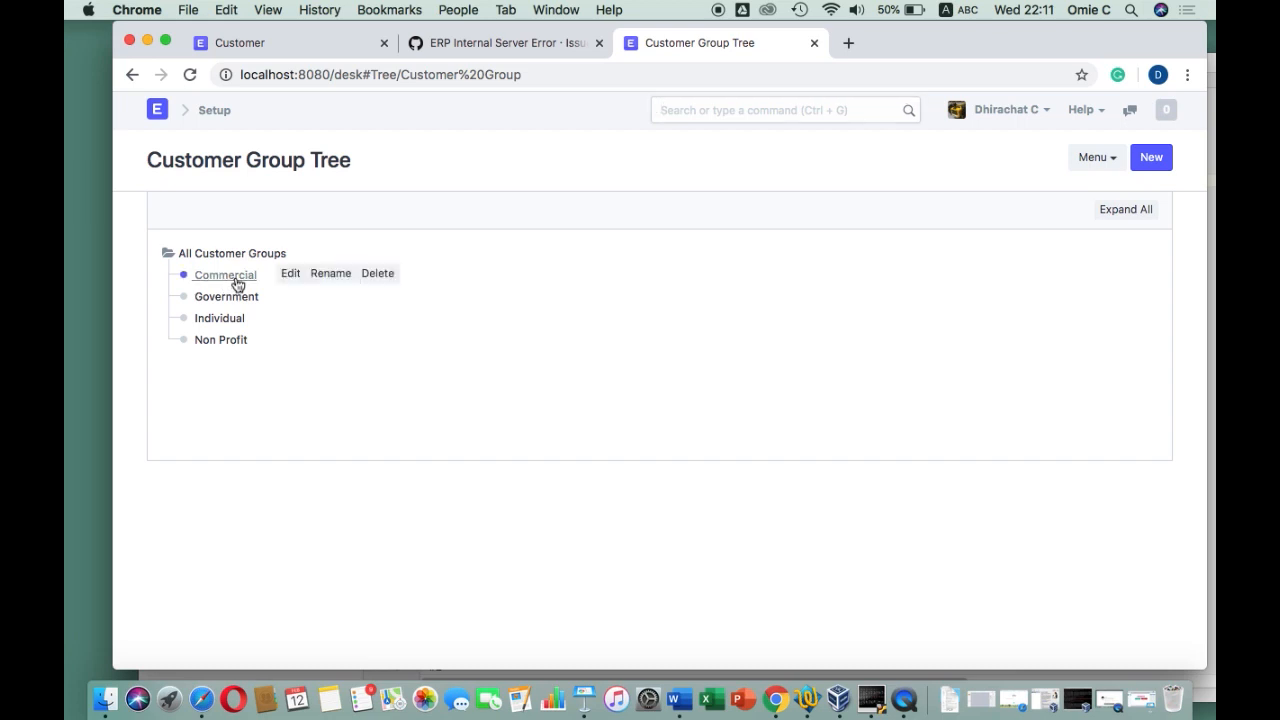
left_click(289, 274)
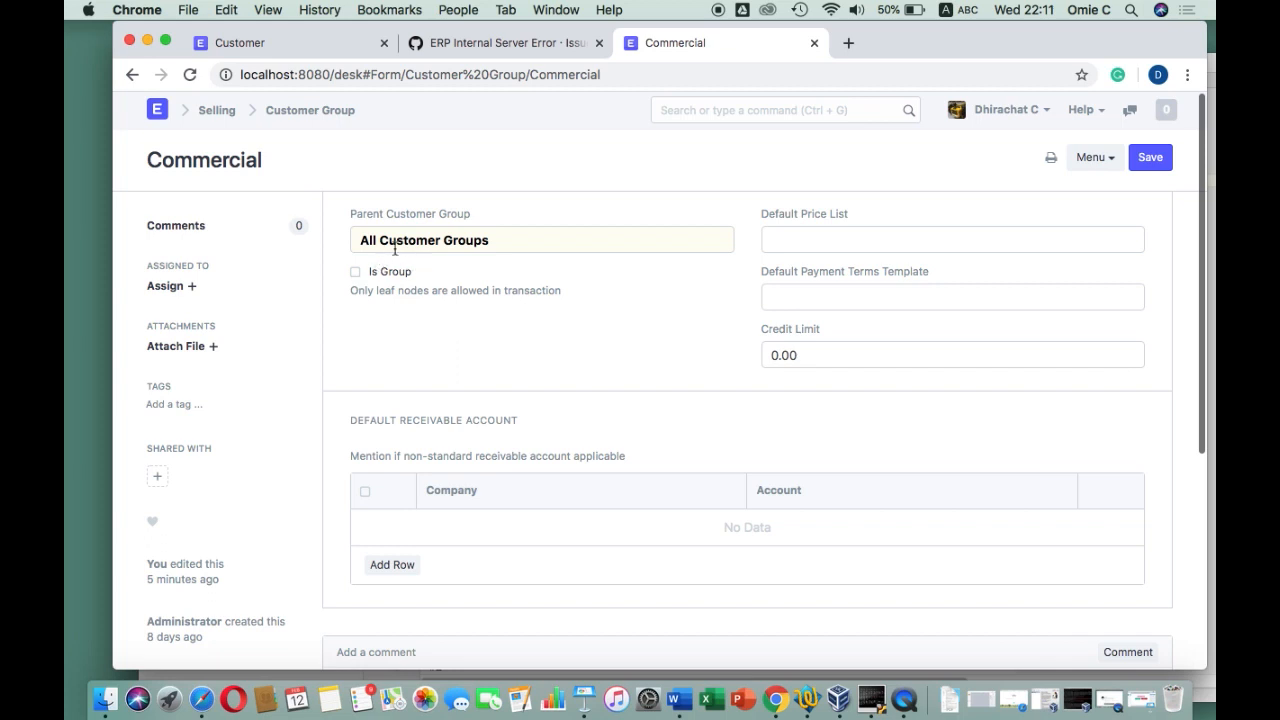
left_click(355, 272)
left_click(1150, 160)
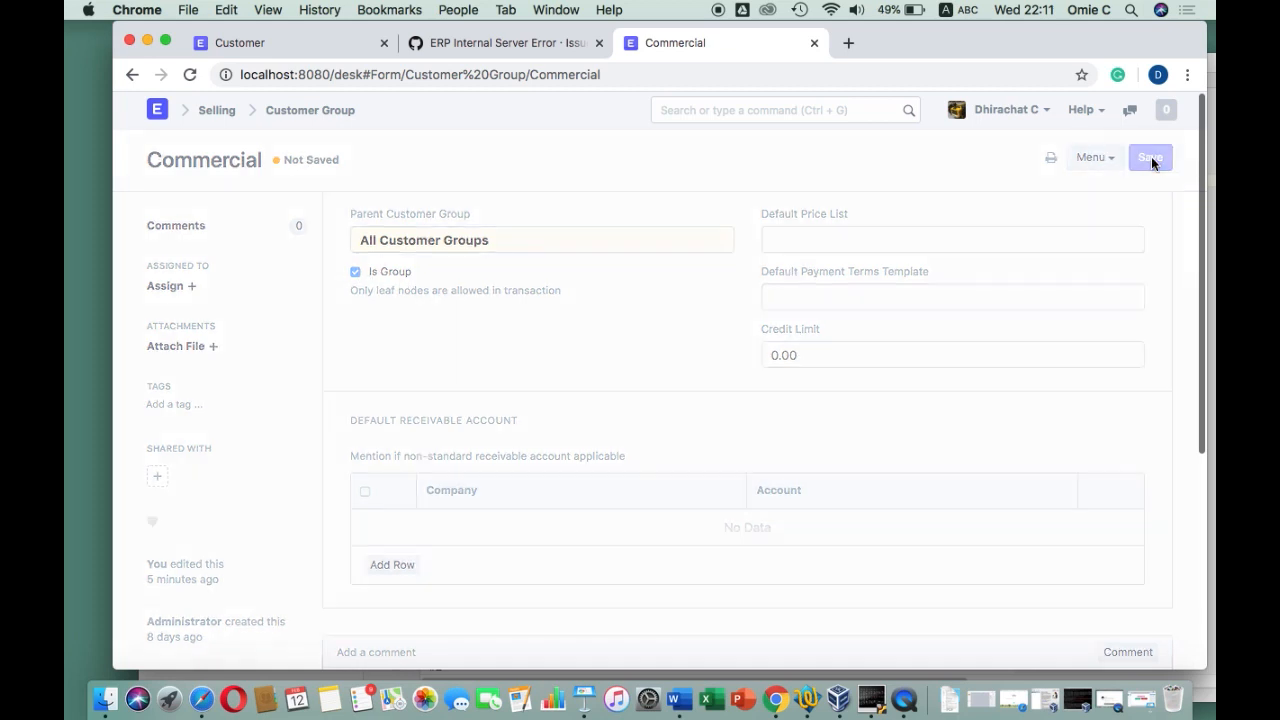
left_click(330, 112)
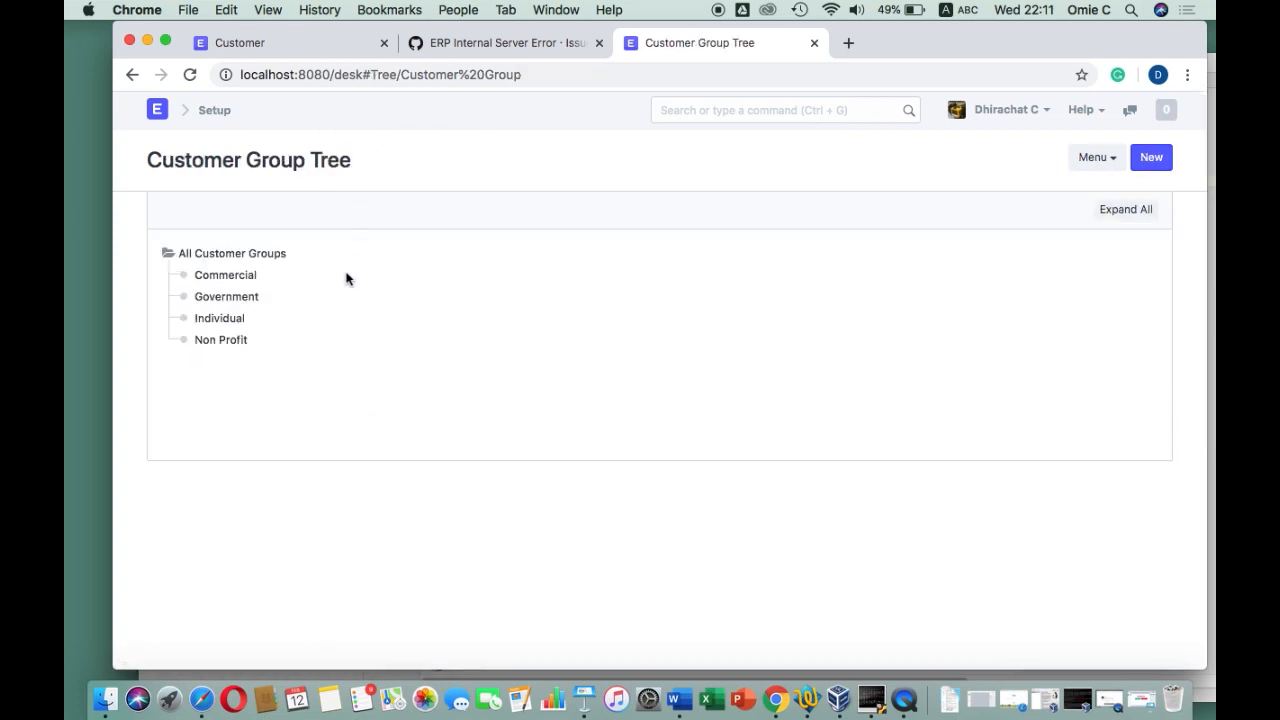
left_click(523, 73)
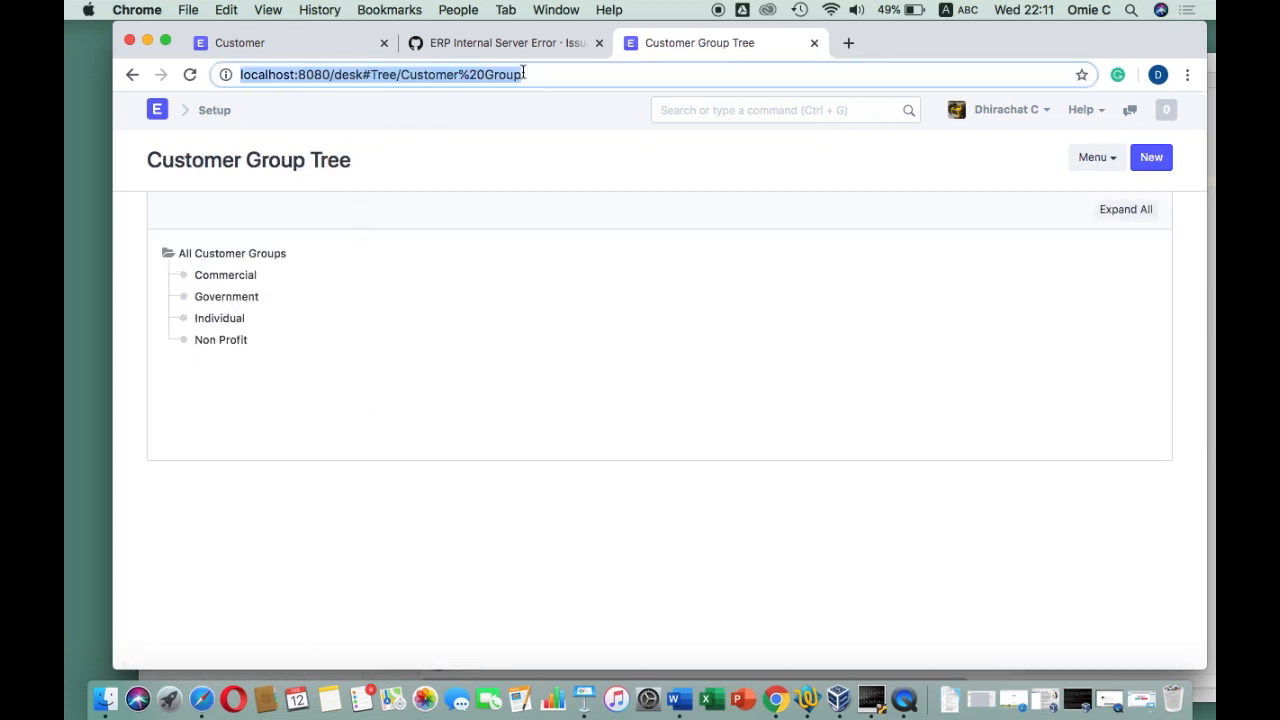
left_click(189, 74)
left_click(537, 73)
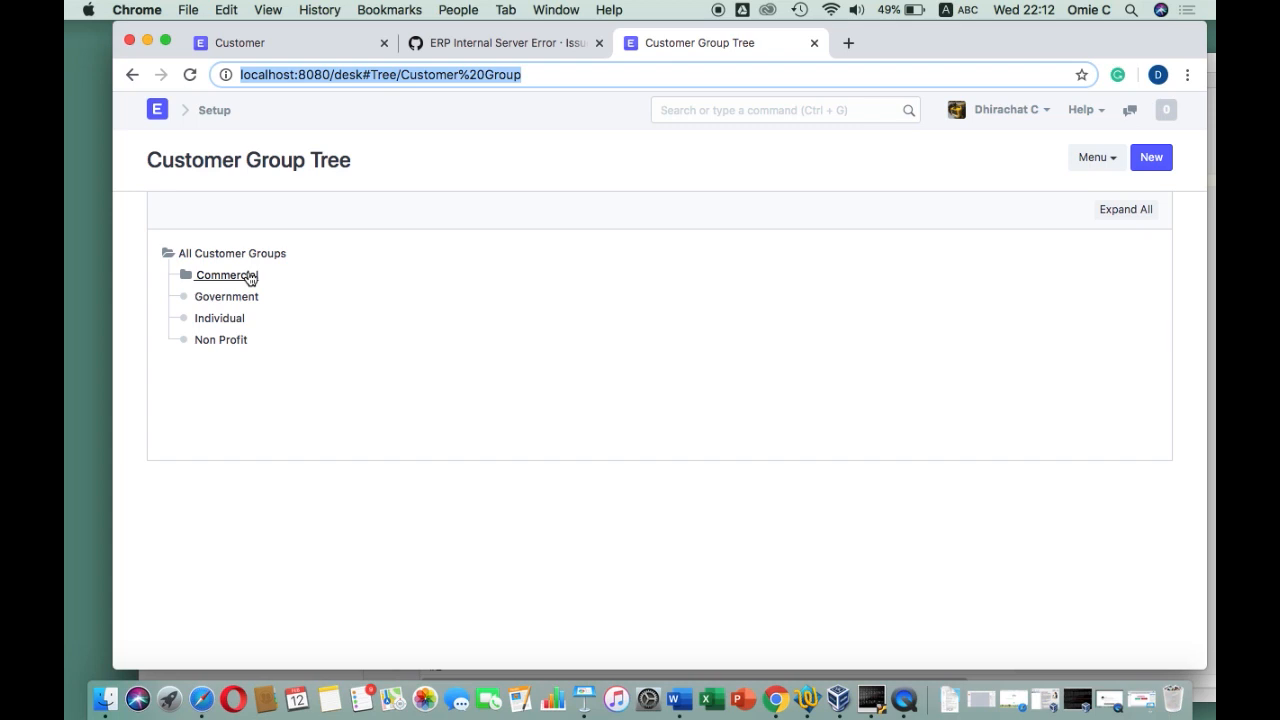
Add Department Store and Shop as child customer groups under Commercial
left_click(249, 277)
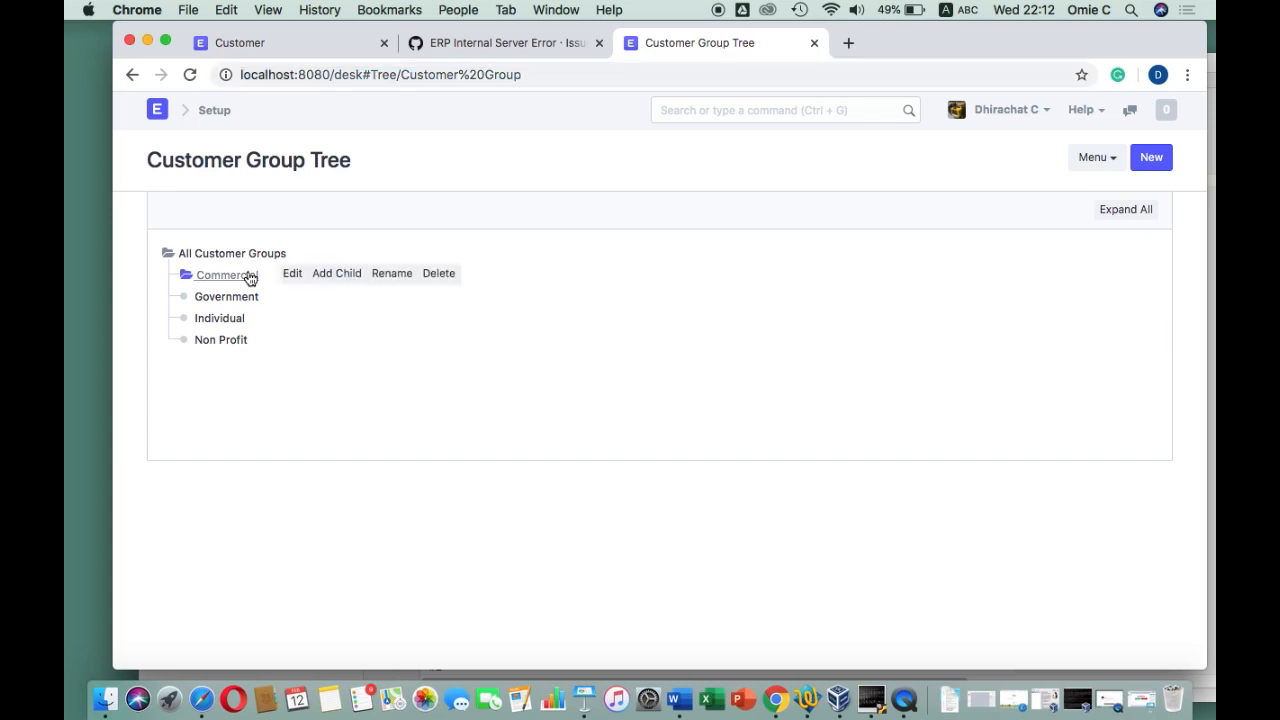
left_click(331, 278)
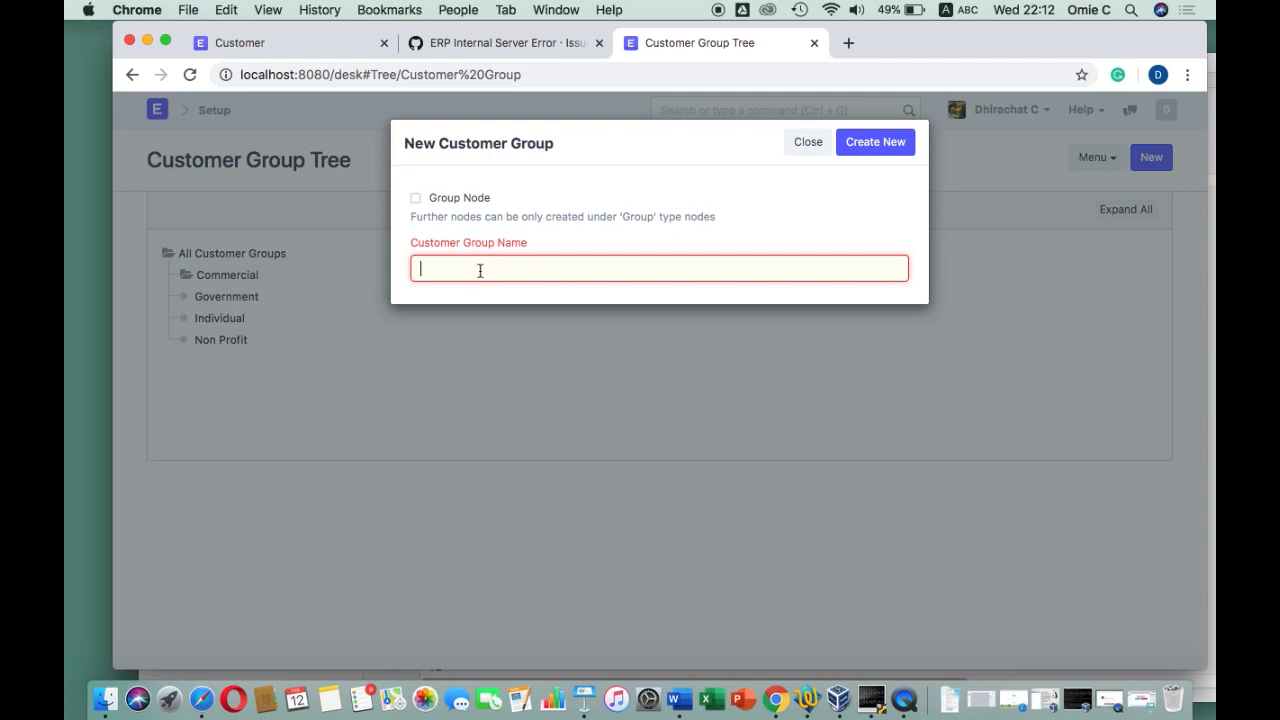
type("Department Store")
left_click(881, 145)
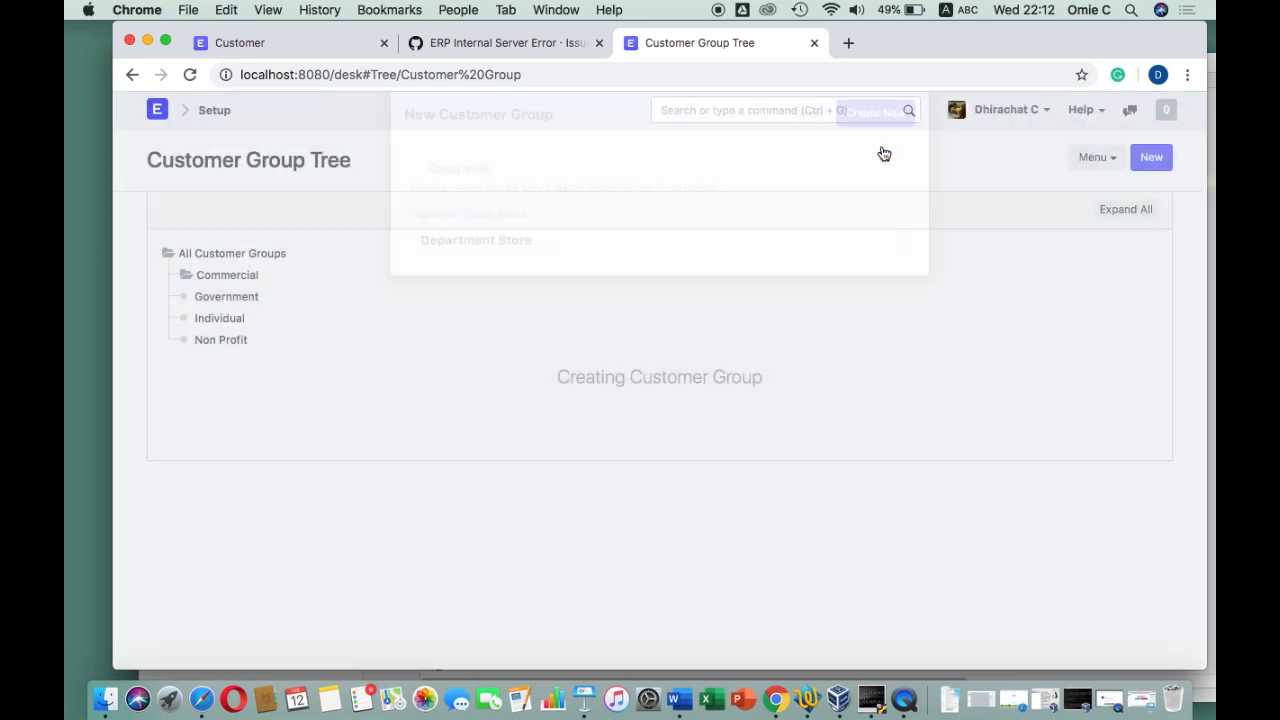
left_click(251, 277)
left_click(340, 272)
type("Shop")
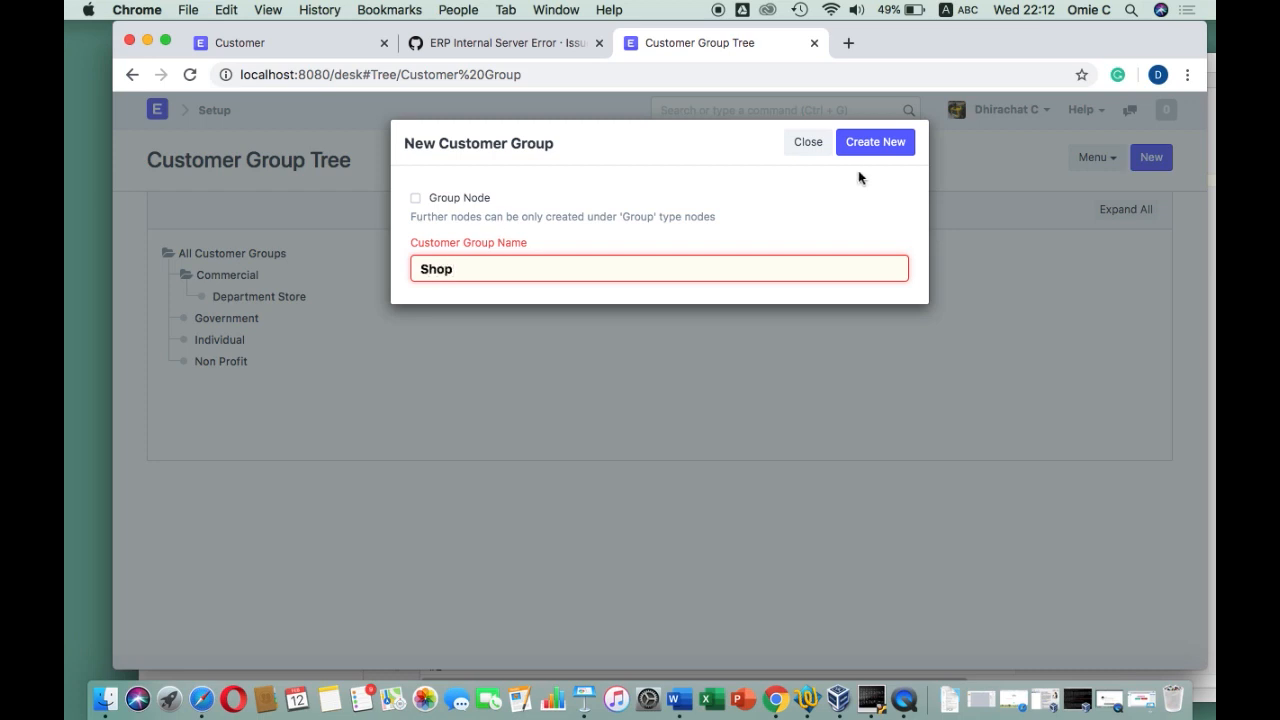
left_click(887, 149)
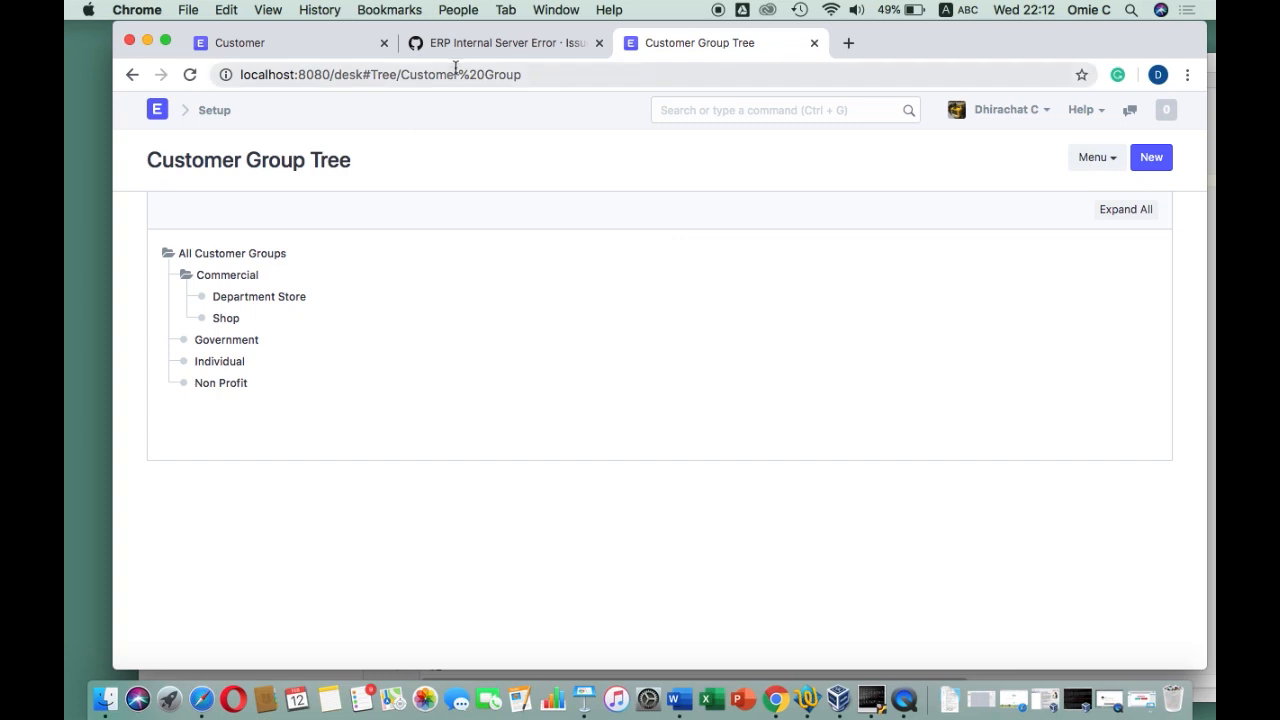
left_click(315, 40)
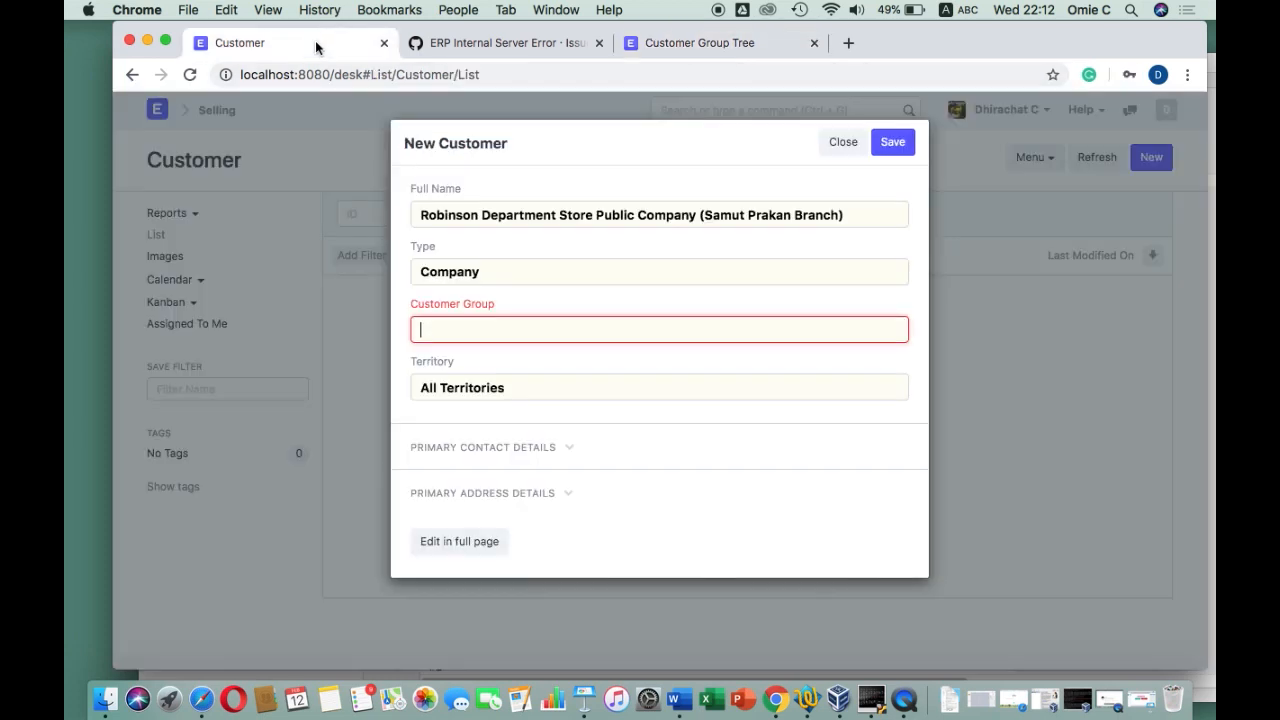
Set the customer's group to Department Store, save it, and refresh the Customer list
left_click(486, 329)
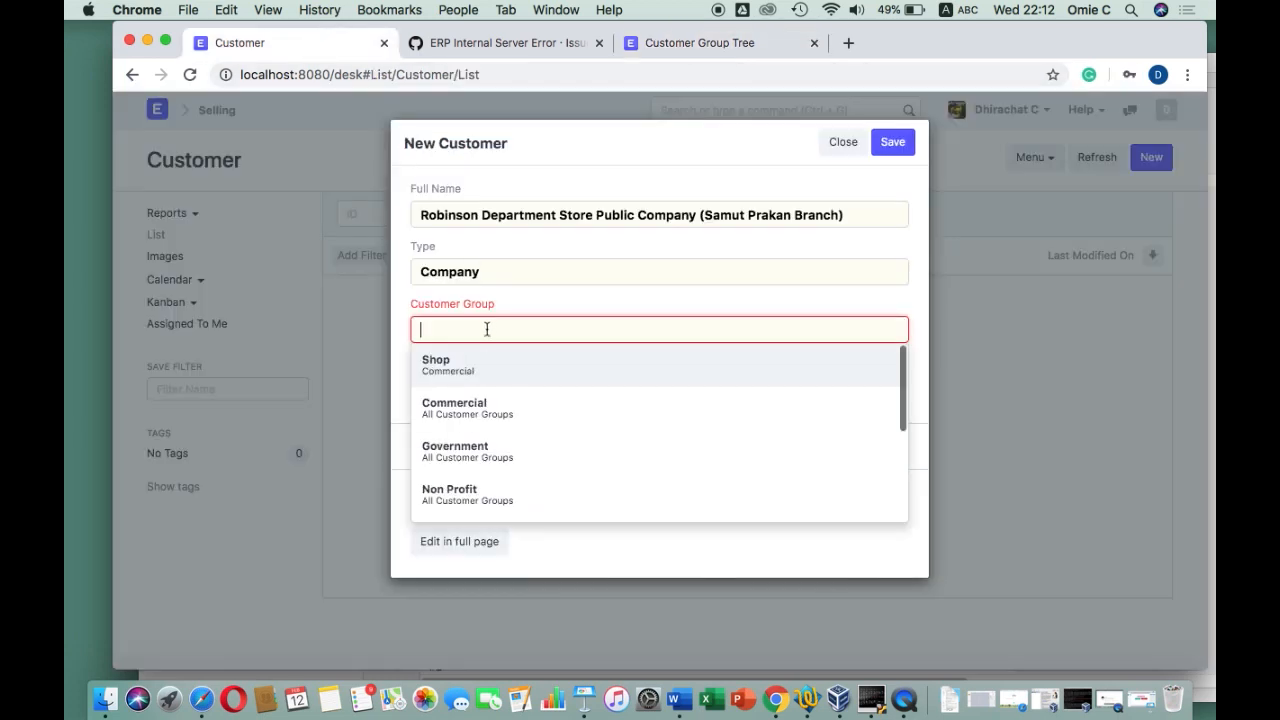
left_click(461, 445)
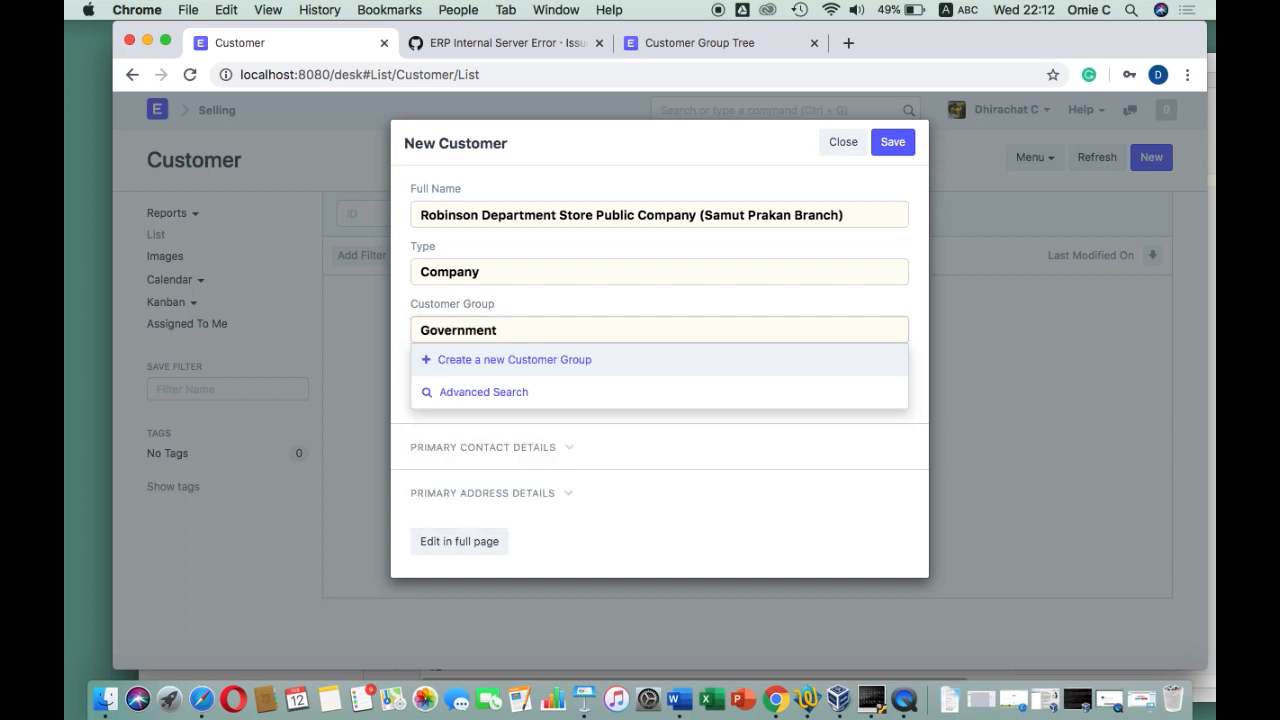
key("BackSpace")
key("BackSpace")
key("BackSpace")
key("BackSpace")
key("BackSpace")
key("BackSpace")
key("BackSpace")
key("BackSpace")
key("BackSpace")
type("de")
left_click(494, 363)
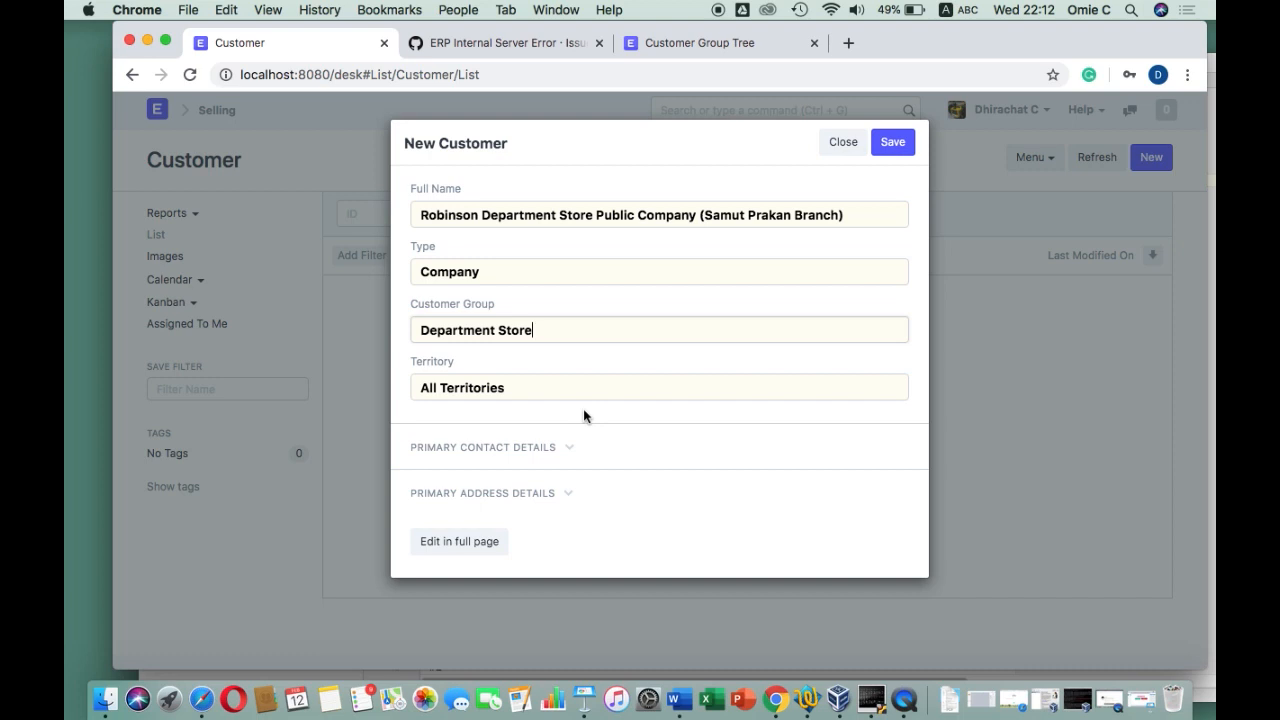
left_click(891, 148)
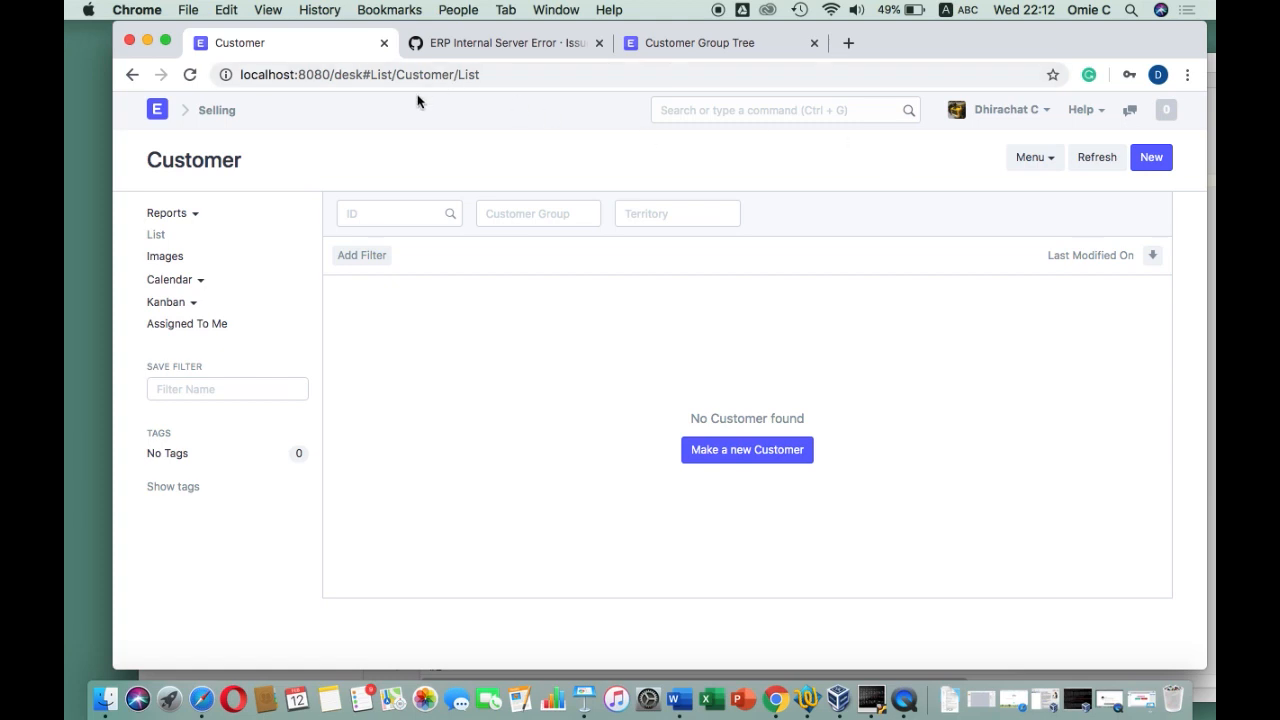
left_click(190, 74)
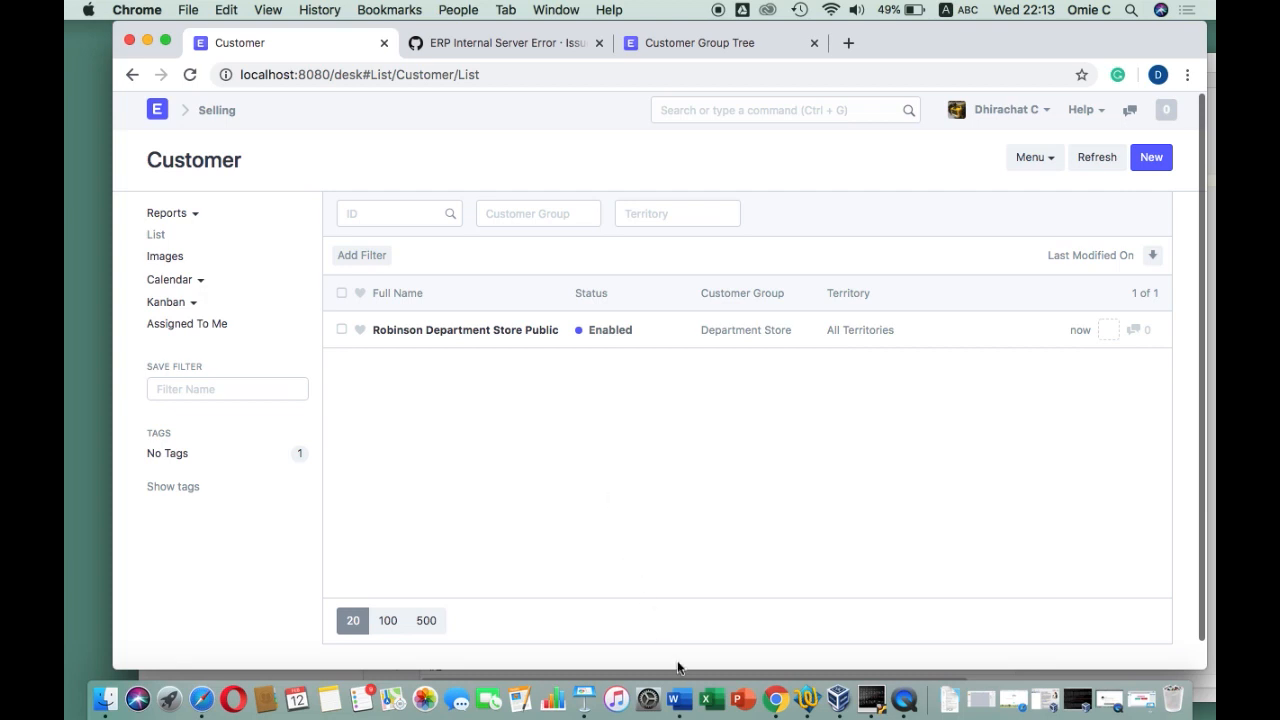
left_click(806, 698)
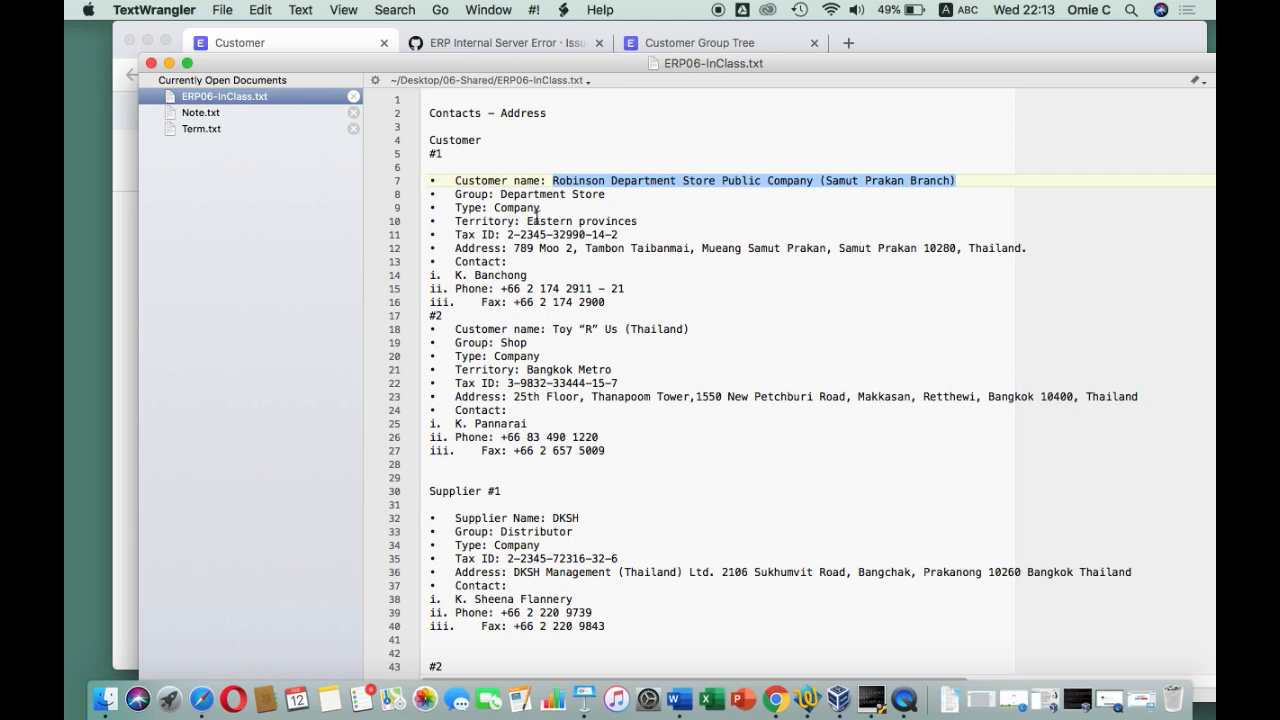
Open the Robinson Department Store customer record to review its Name and Type fields
left_click(313, 35)
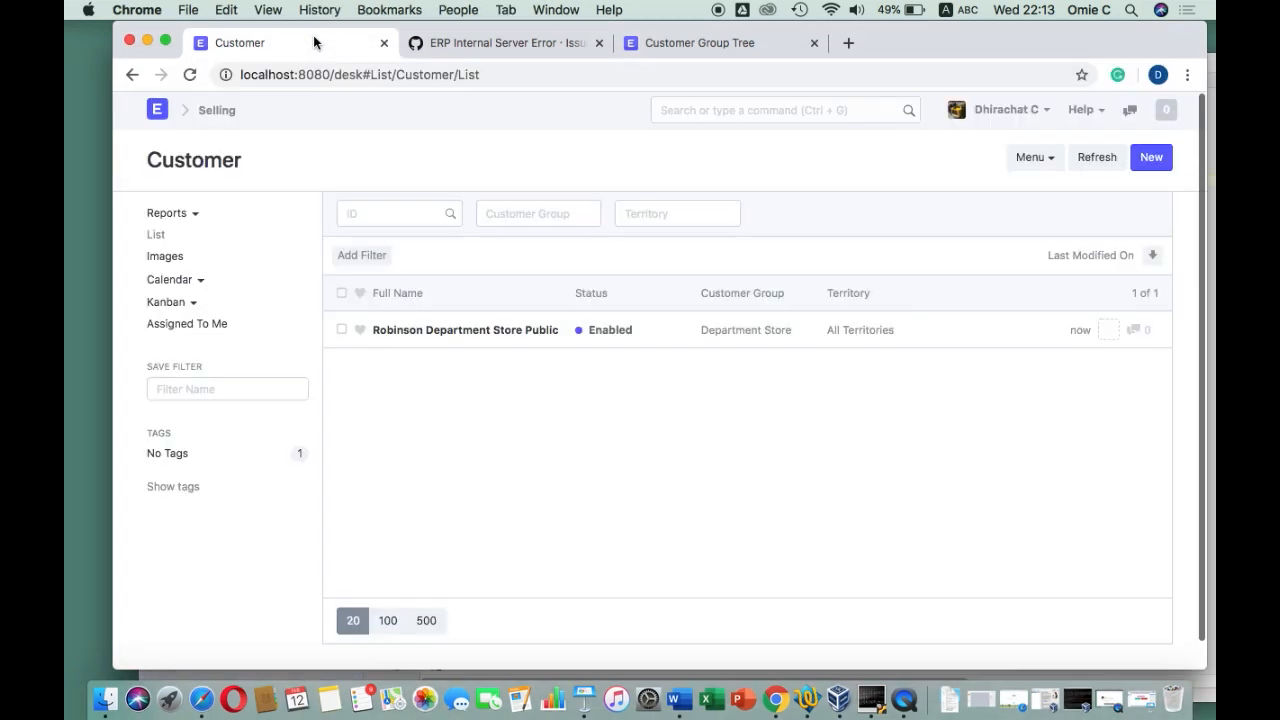
left_click(433, 335)
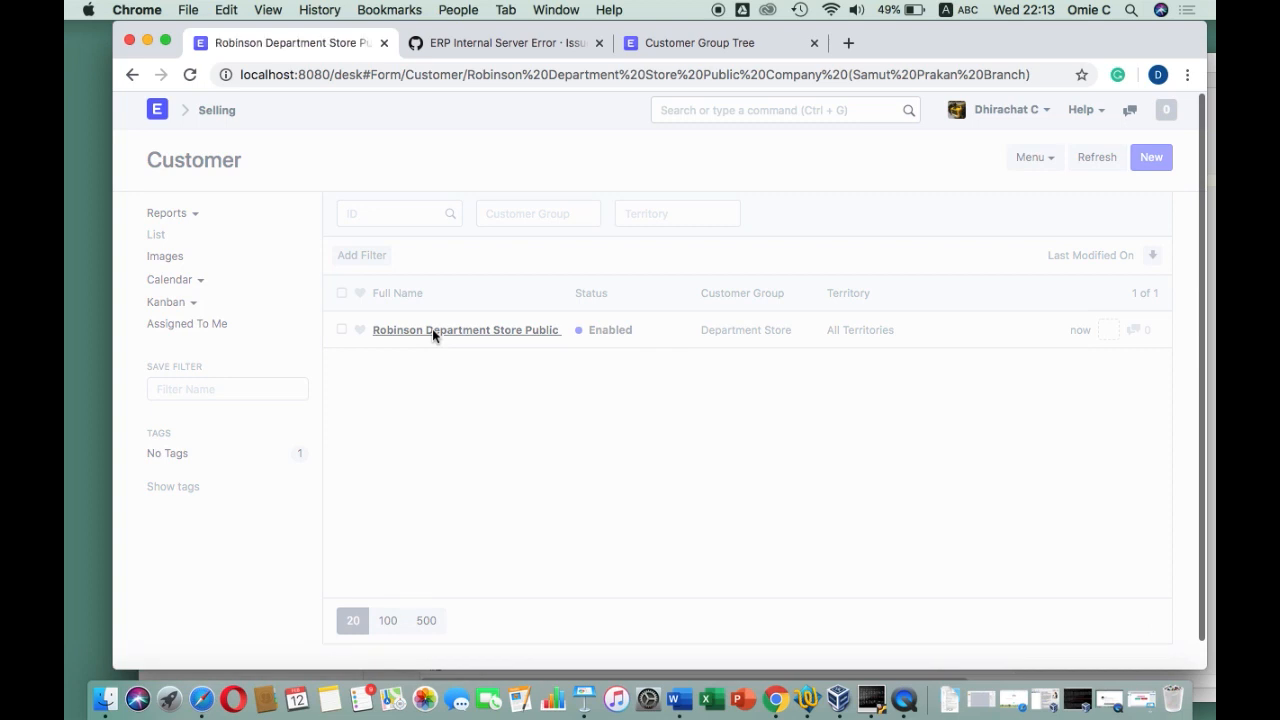
scroll(433, 335, "down", 3)
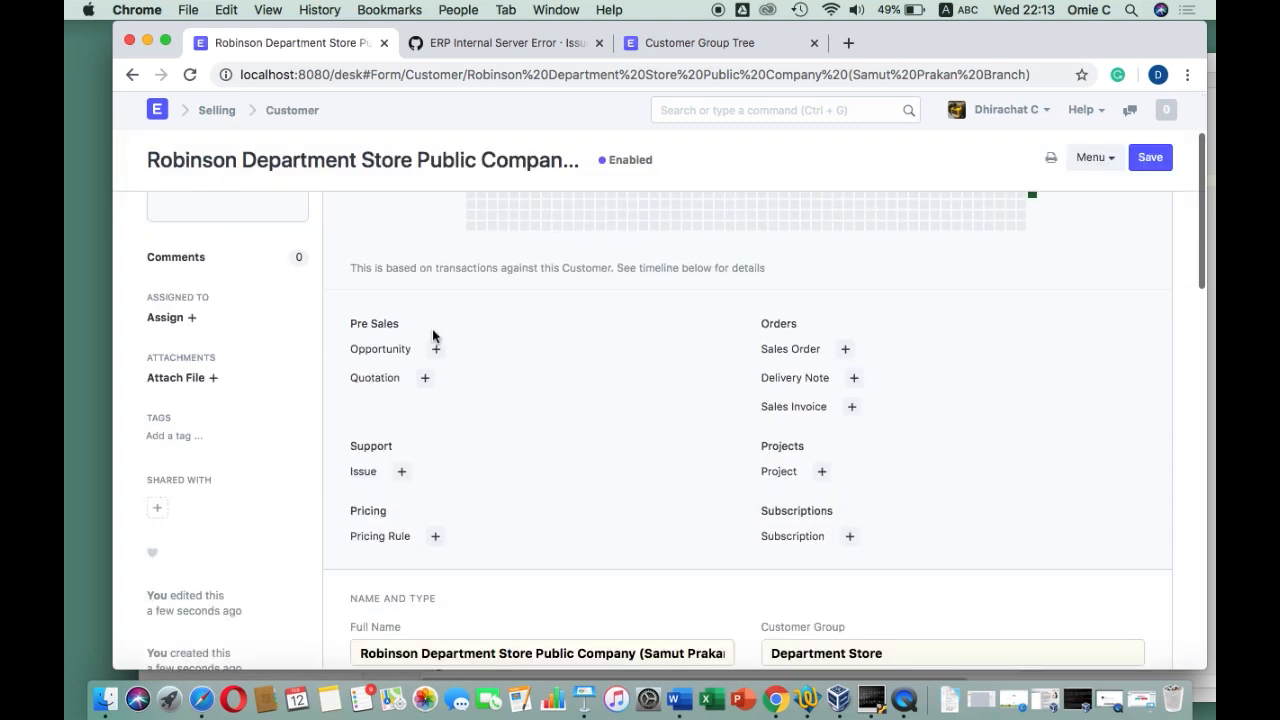
scroll(461, 401, "down", 5)
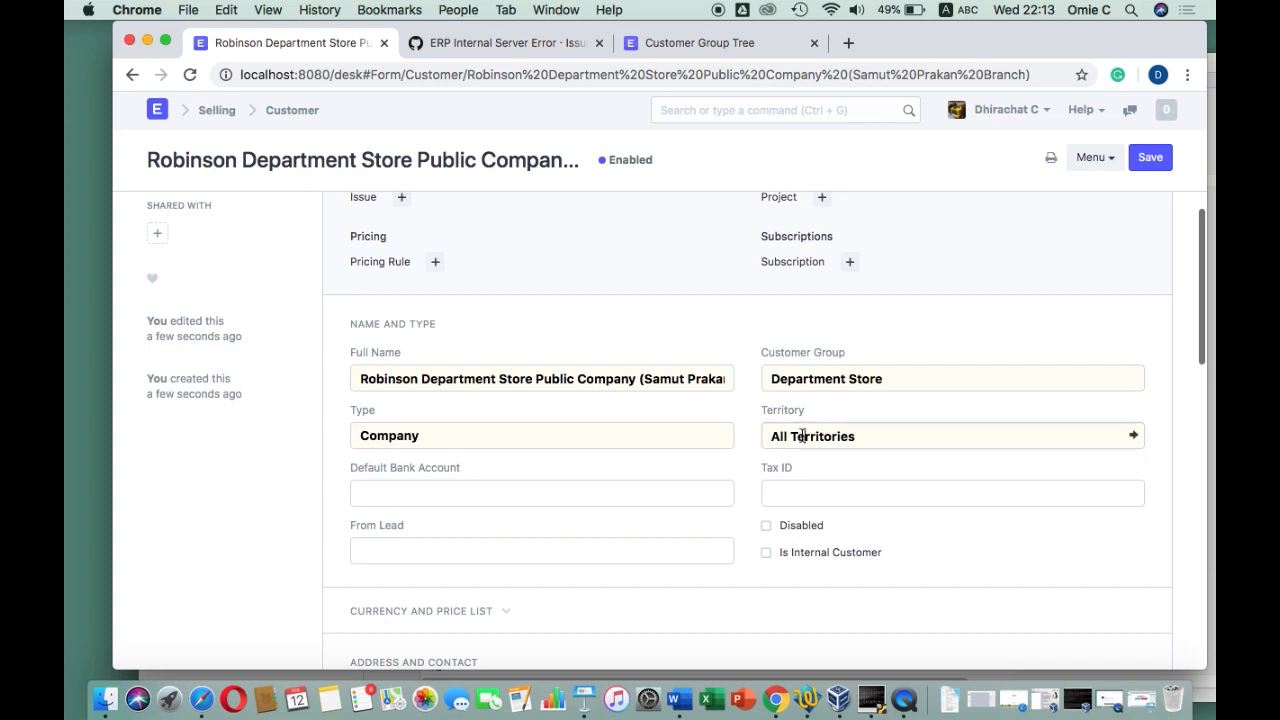
left_click(718, 45)
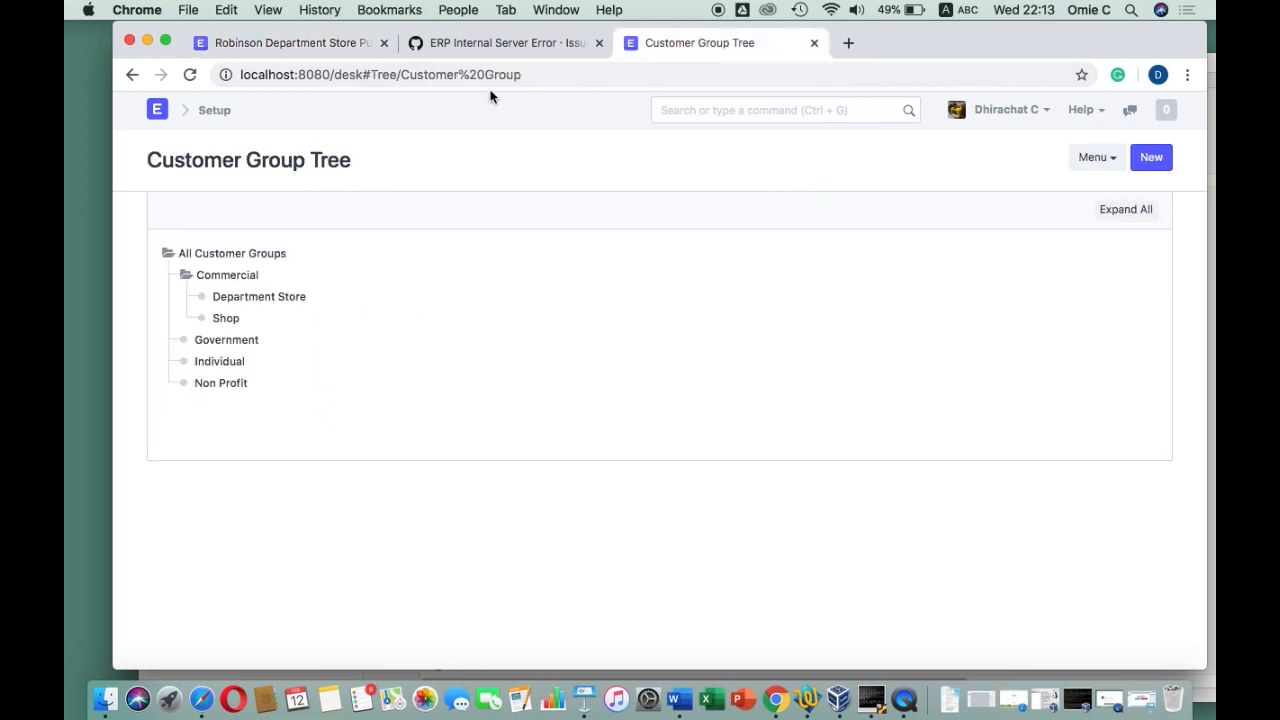
Search the desk for Territory and open the Territory Tree
left_click(751, 112)
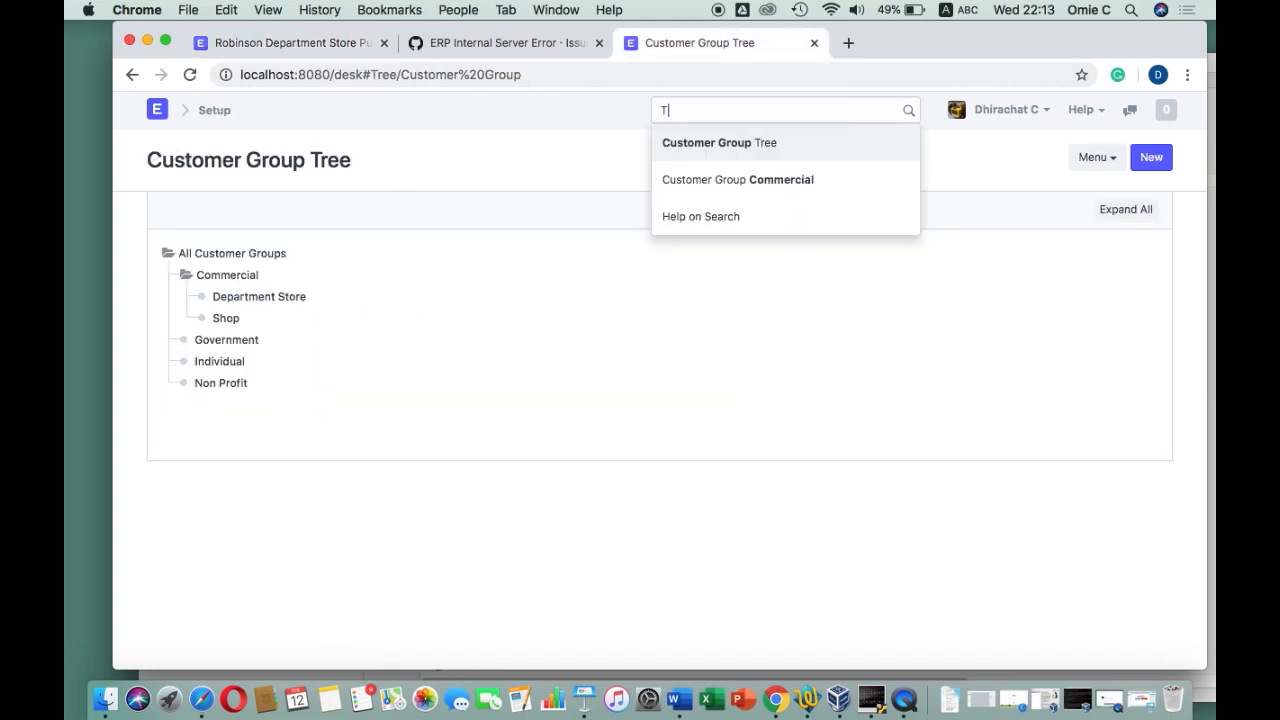
type("Teri")
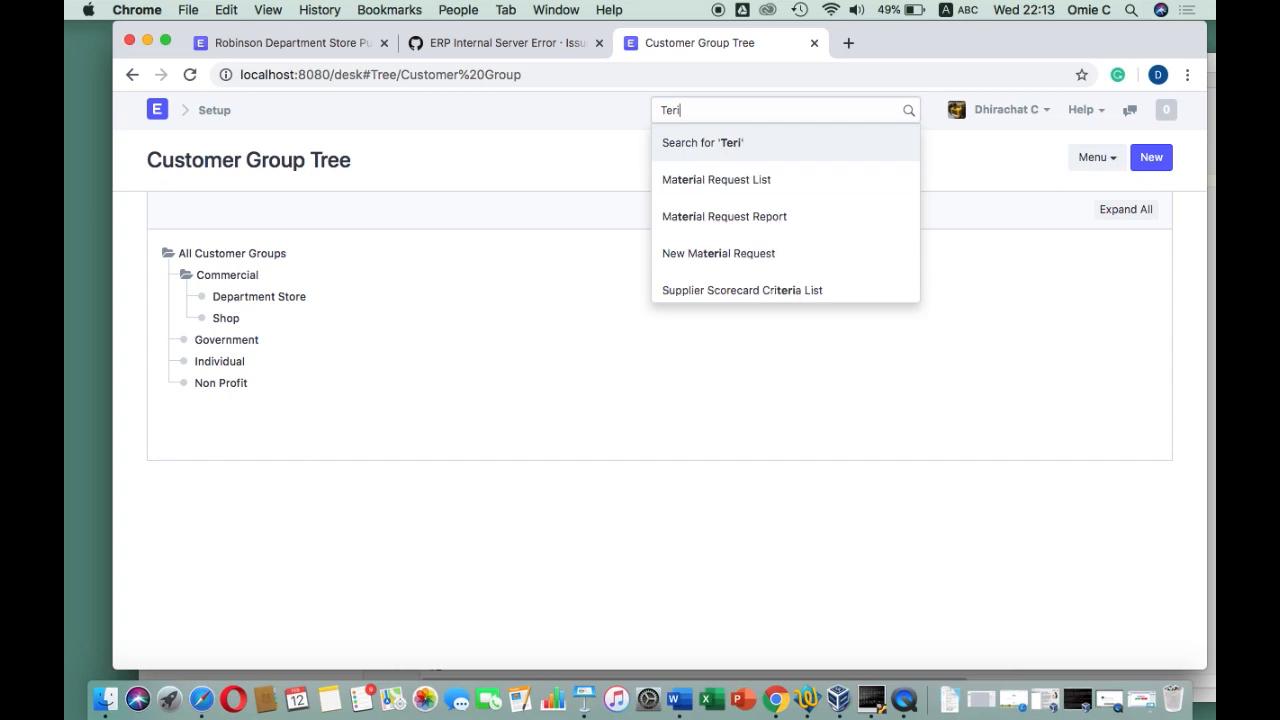
type("t")
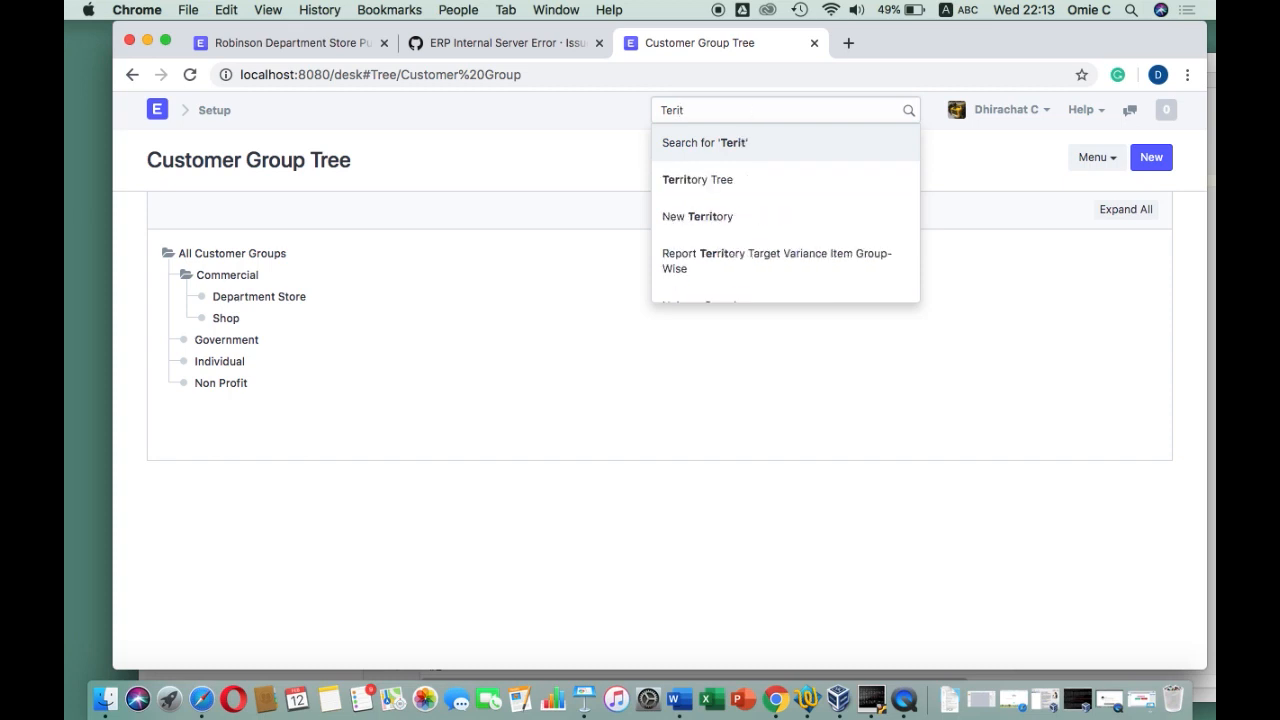
left_click(736, 180)
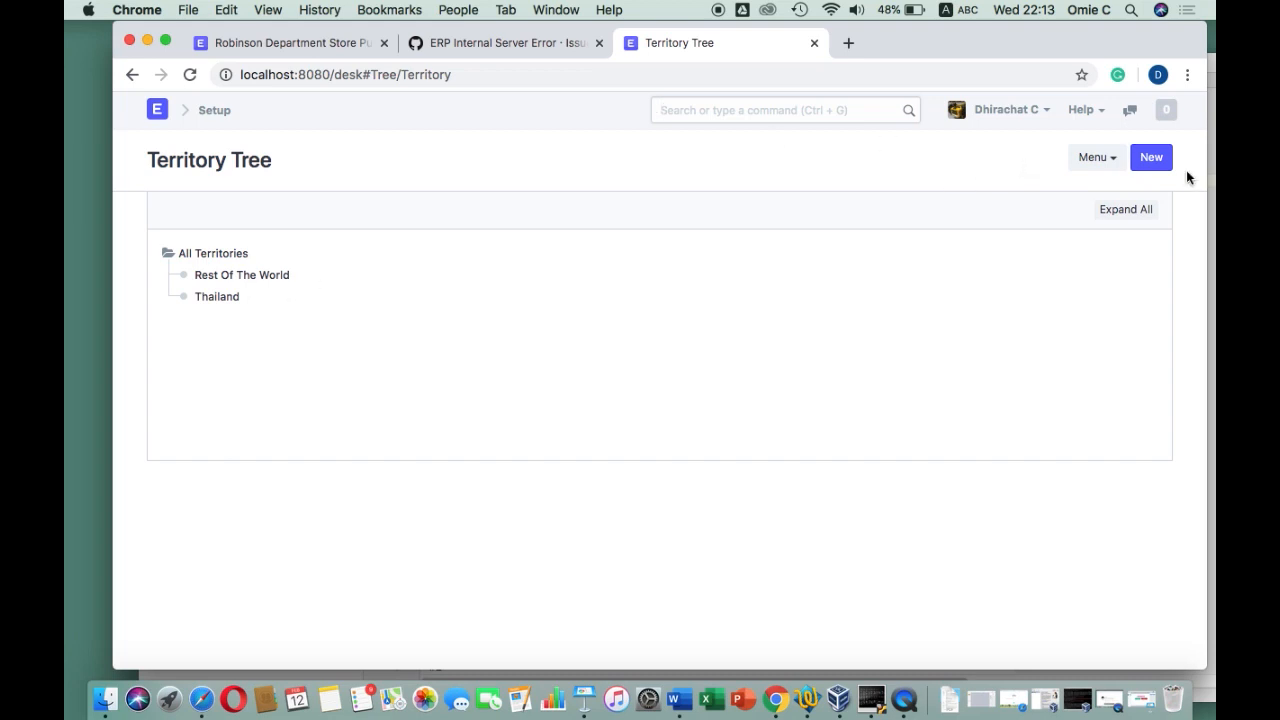
Create the Eastern province and Bangkok Metro territories under All Territories
left_click(1151, 160)
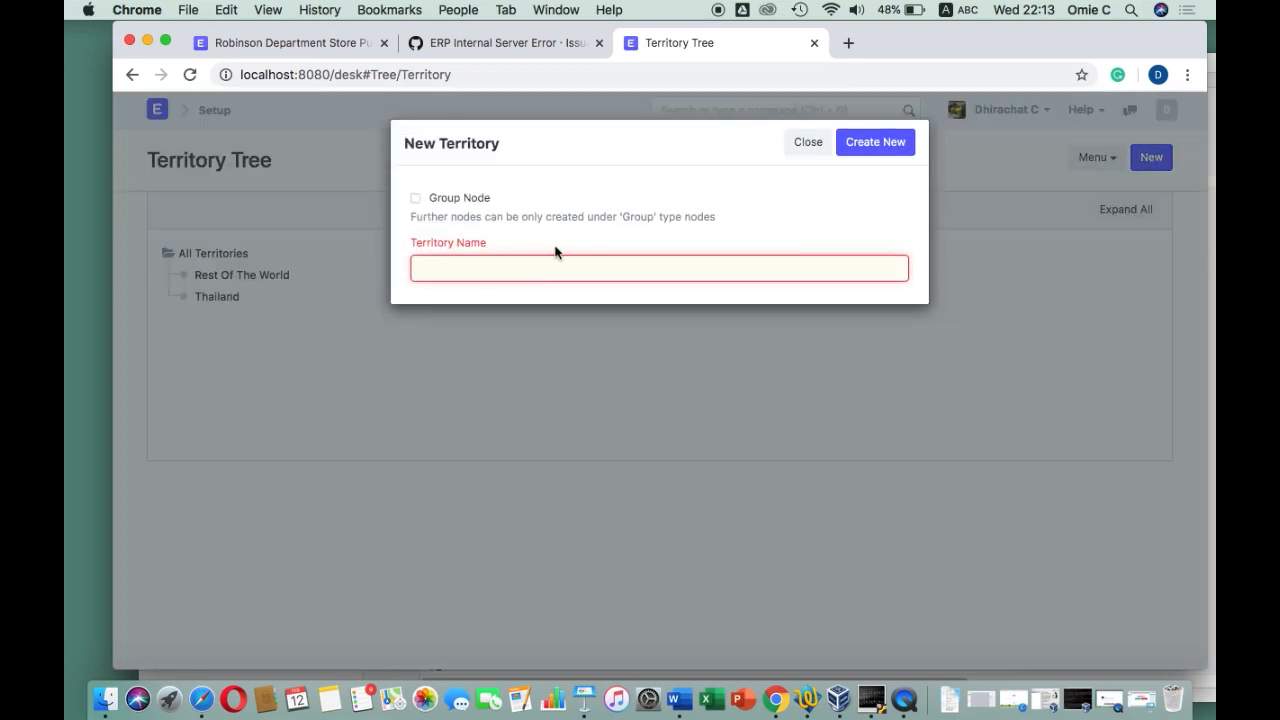
type("Eastern province")
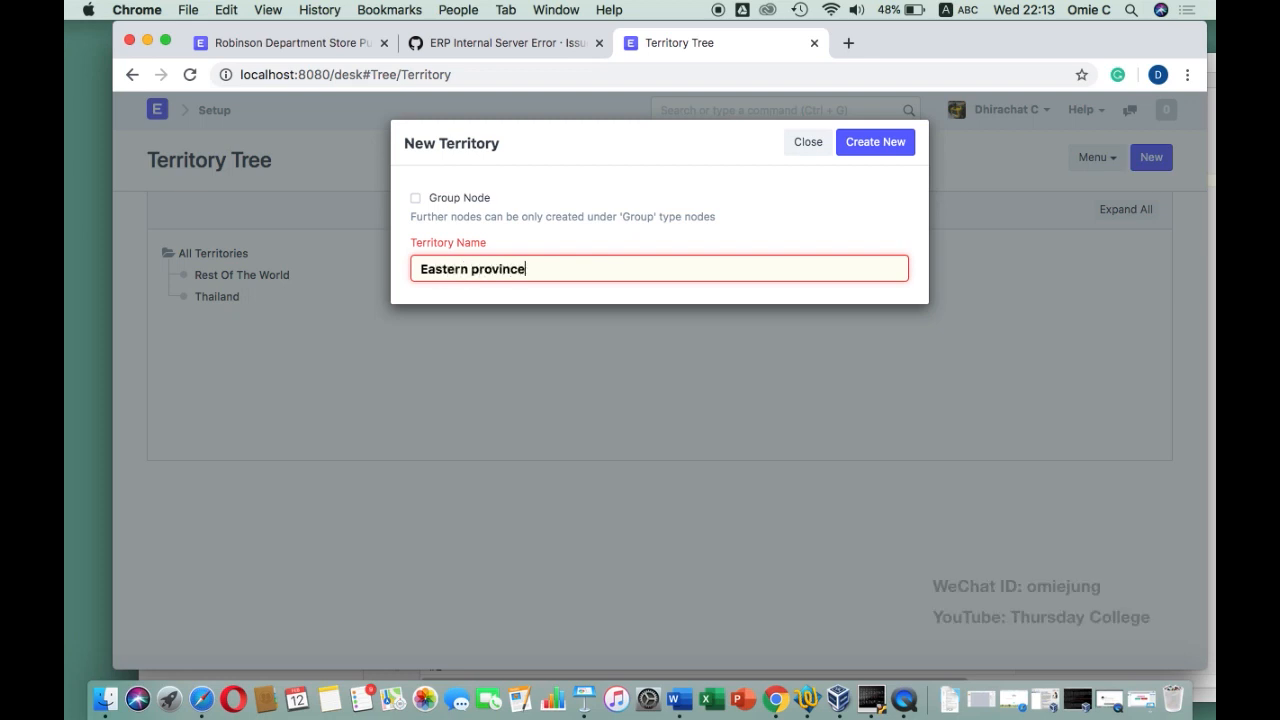
left_click(876, 146)
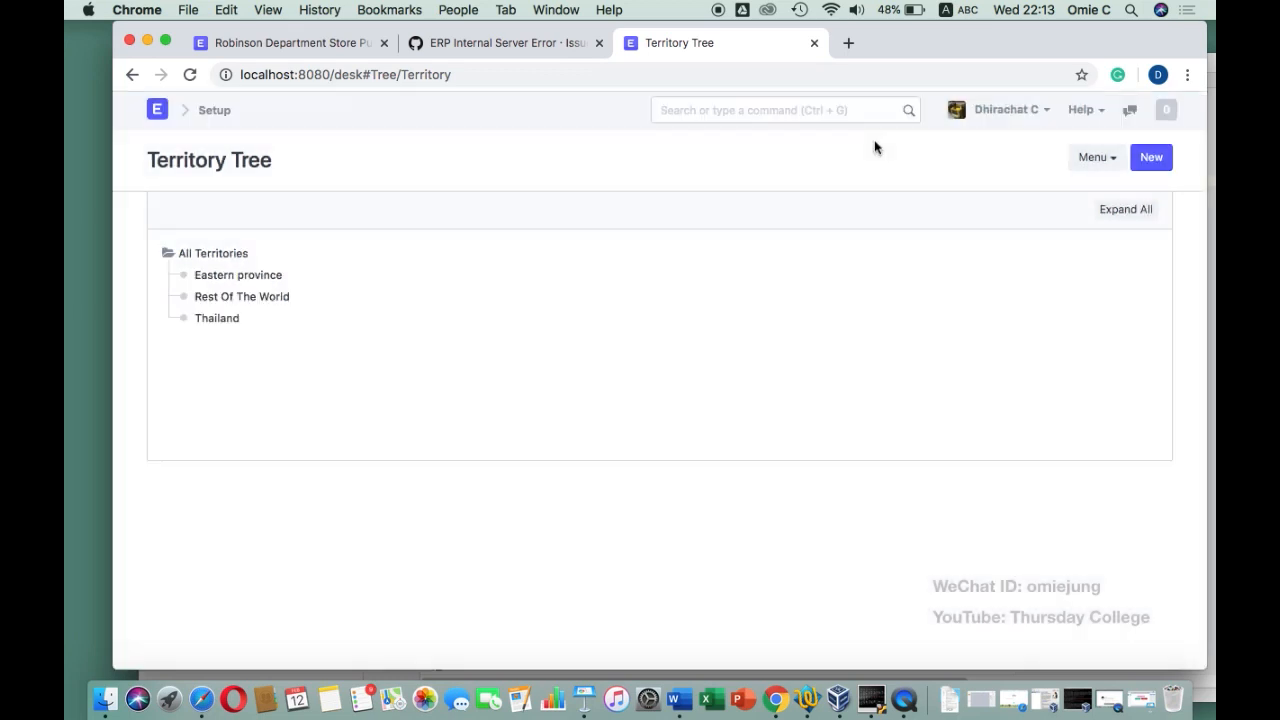
left_click(1151, 158)
type("Bangkok Metro")
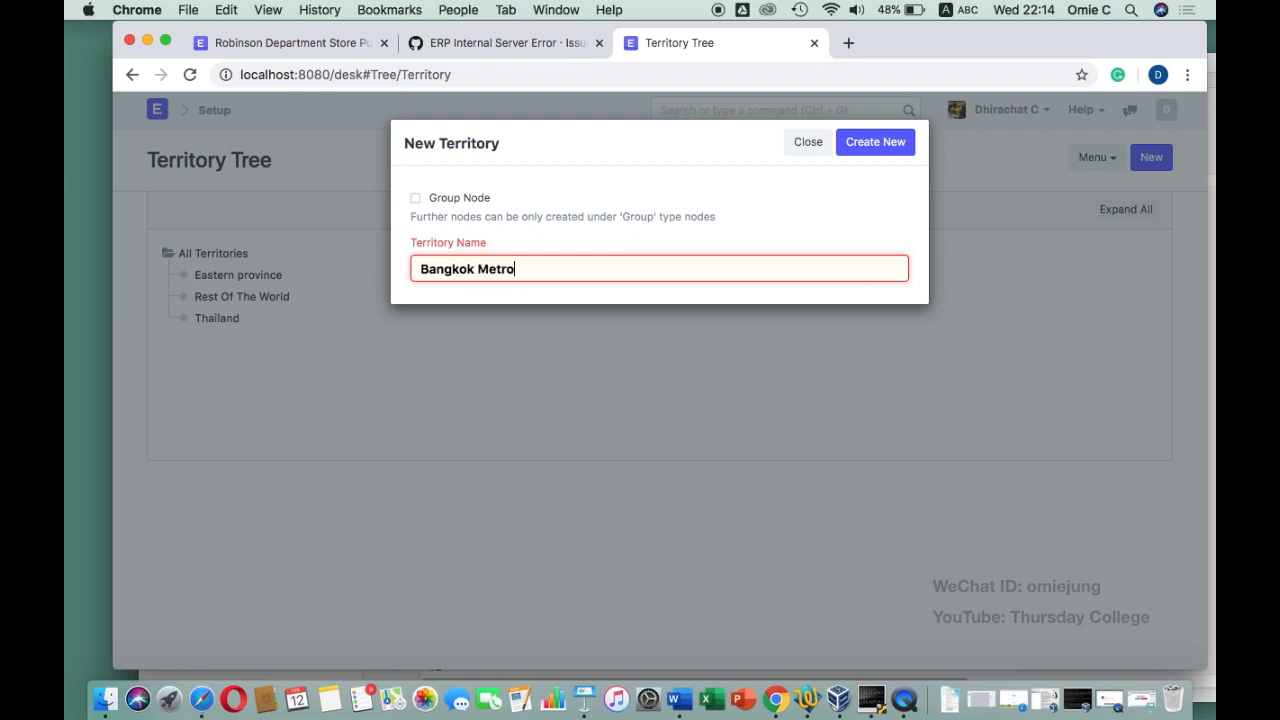
left_click(866, 141)
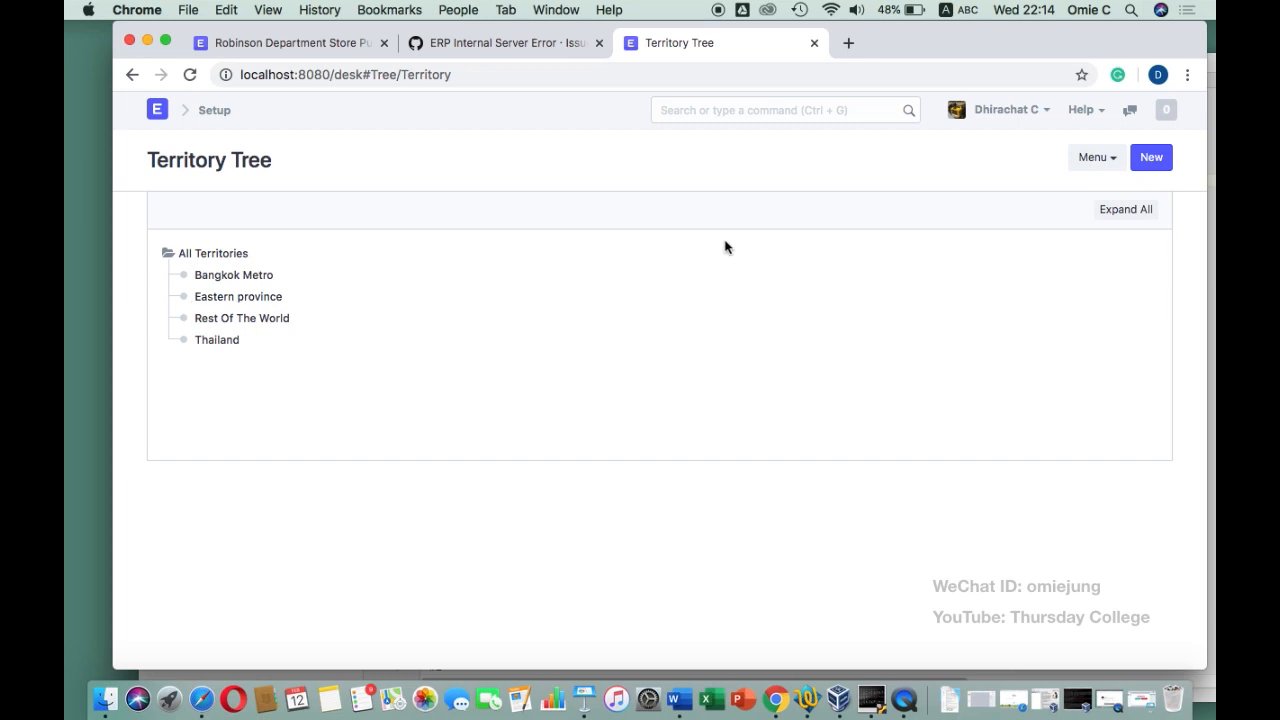
left_click(300, 43)
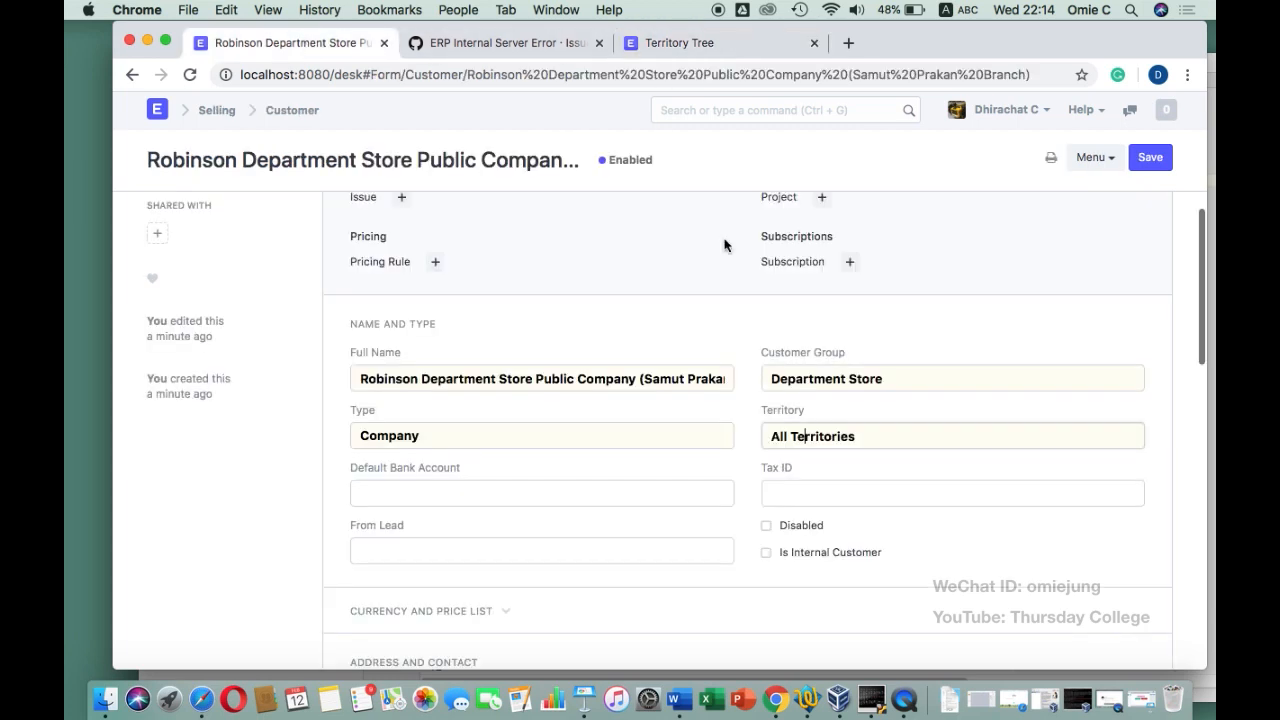
Change the Robinson customer's territory to Eastern province
left_click(867, 437)
key("BackSpace")
key("BackSpace")
key("BackSpace")
key("BackSpace")
key("BackSpace")
key("BackSpace")
key("BackSpace")
key("BackSpace")
key("BackSpace")
key("BackSpace")
key("BackSpace")
key("BackSpace")
key("BackSpace")
key("BackSpace")
key("BackSpace")
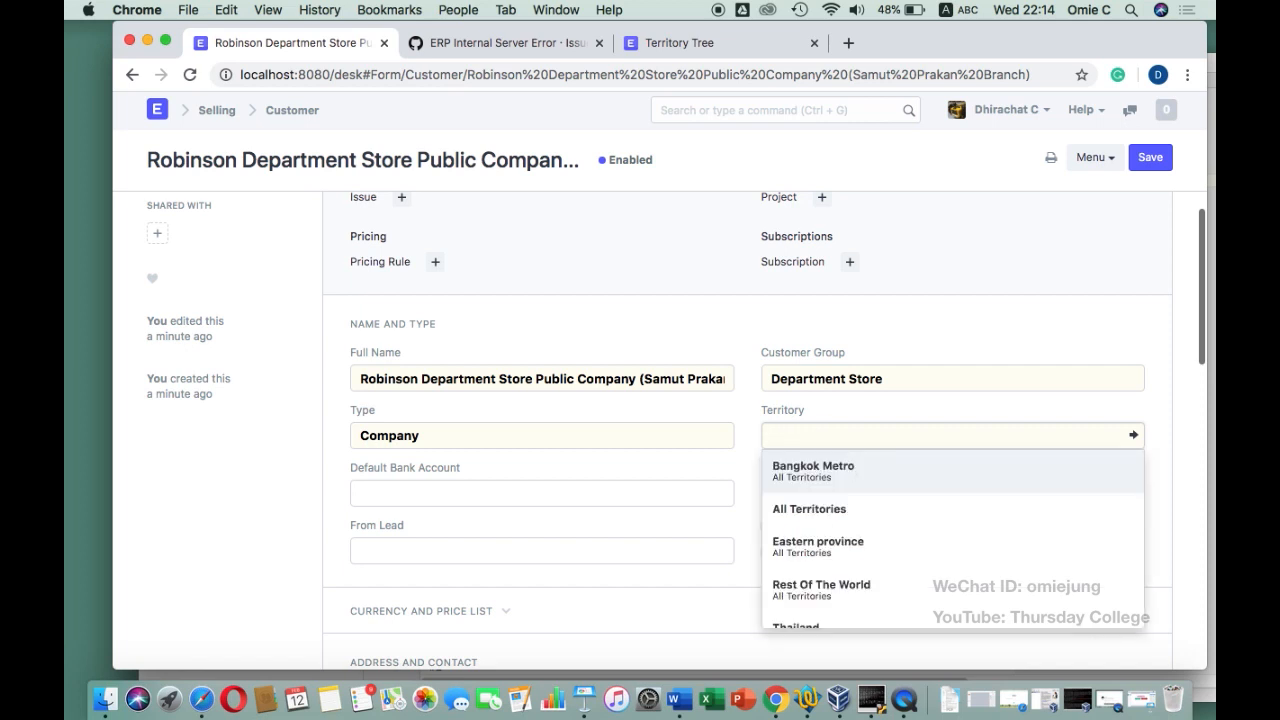
left_click(830, 548)
Bring up the TextWrangler notes and select the customer's tax ID
scroll(638, 477, "down", 3)
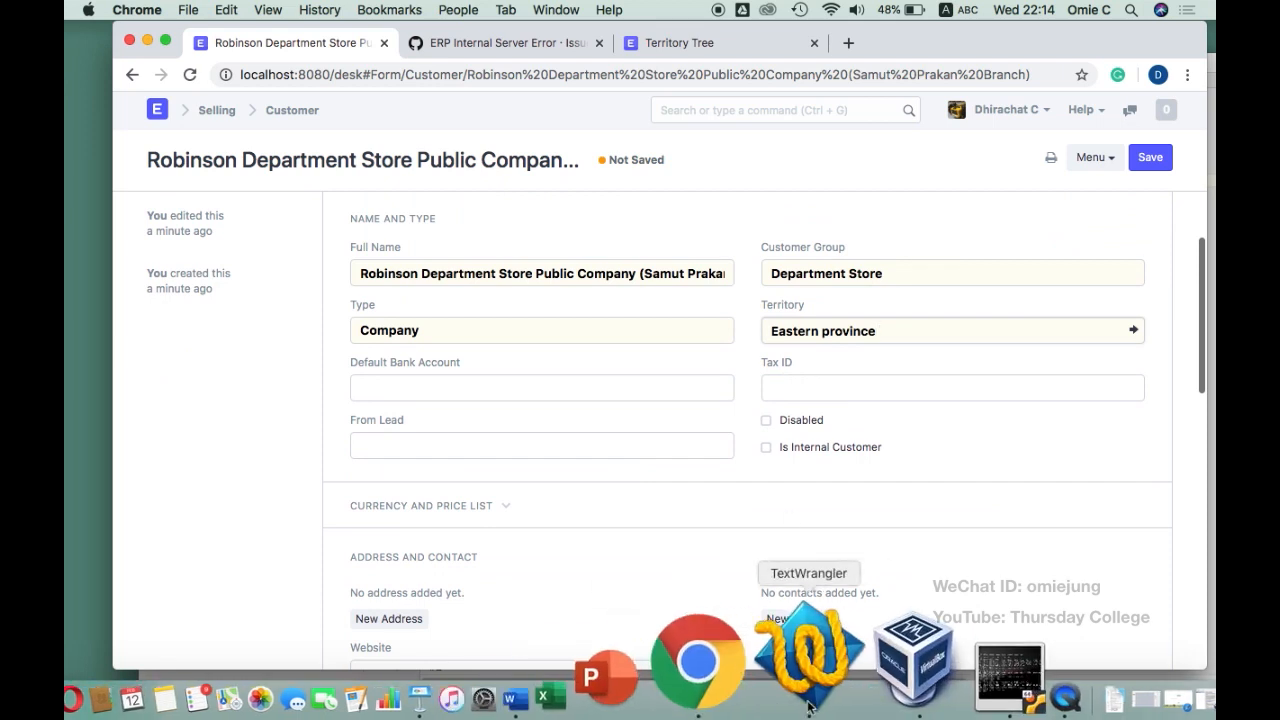
left_click(760, 690)
left_click_drag(620, 234, 512, 236)
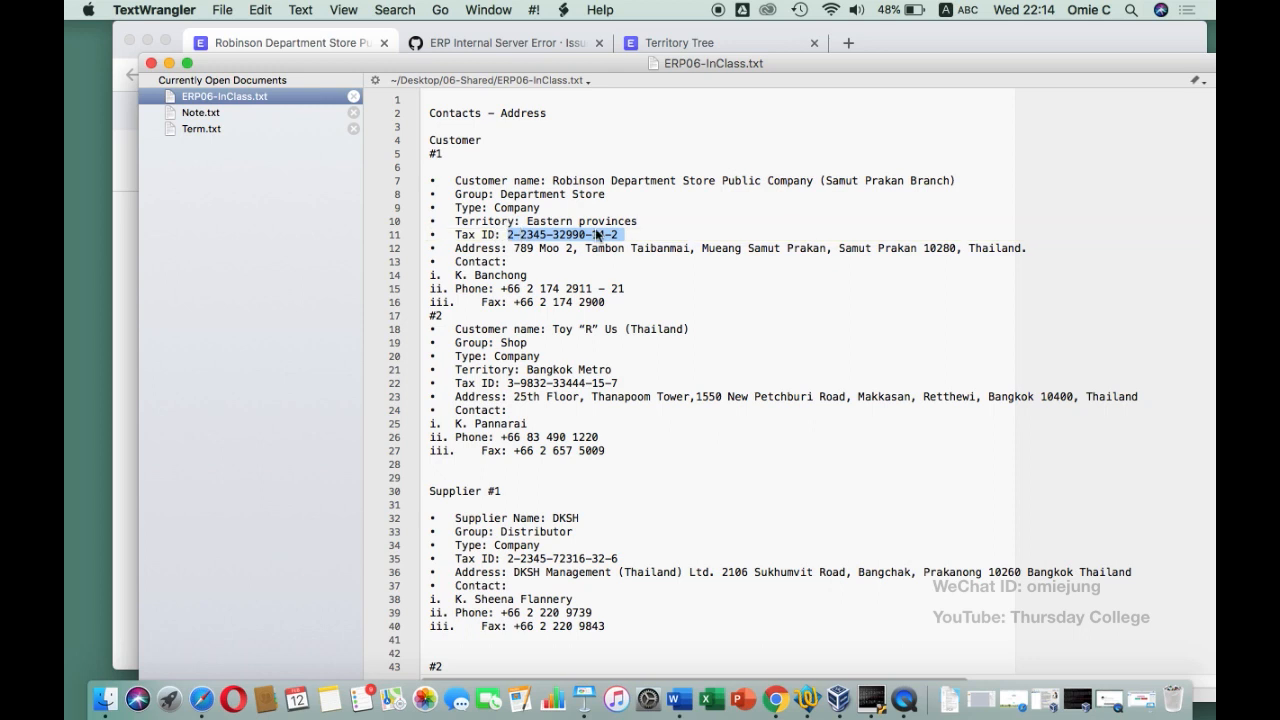
Copy the tax ID from the notes into the customer's Tax ID field
key("super+c")
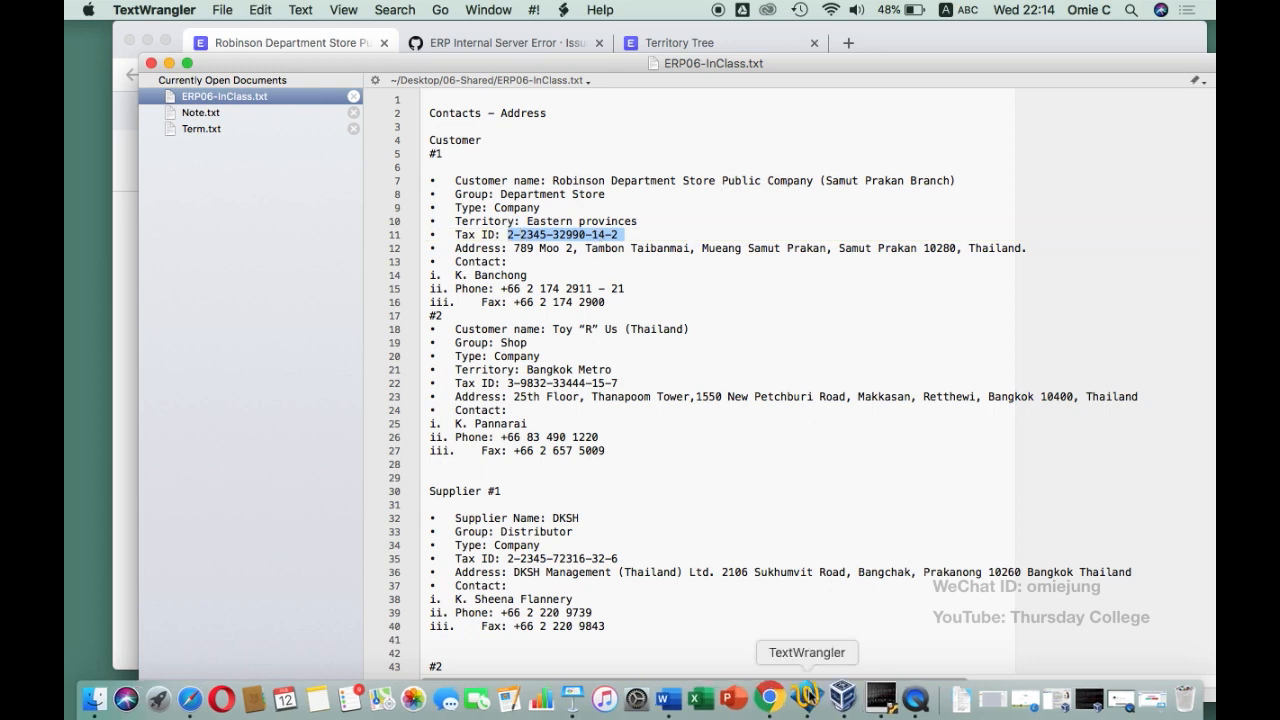
left_click(783, 655)
left_click(831, 381)
key("super+v")
Copy the customer's full address line from the notes and return to the customer form
left_click(805, 704)
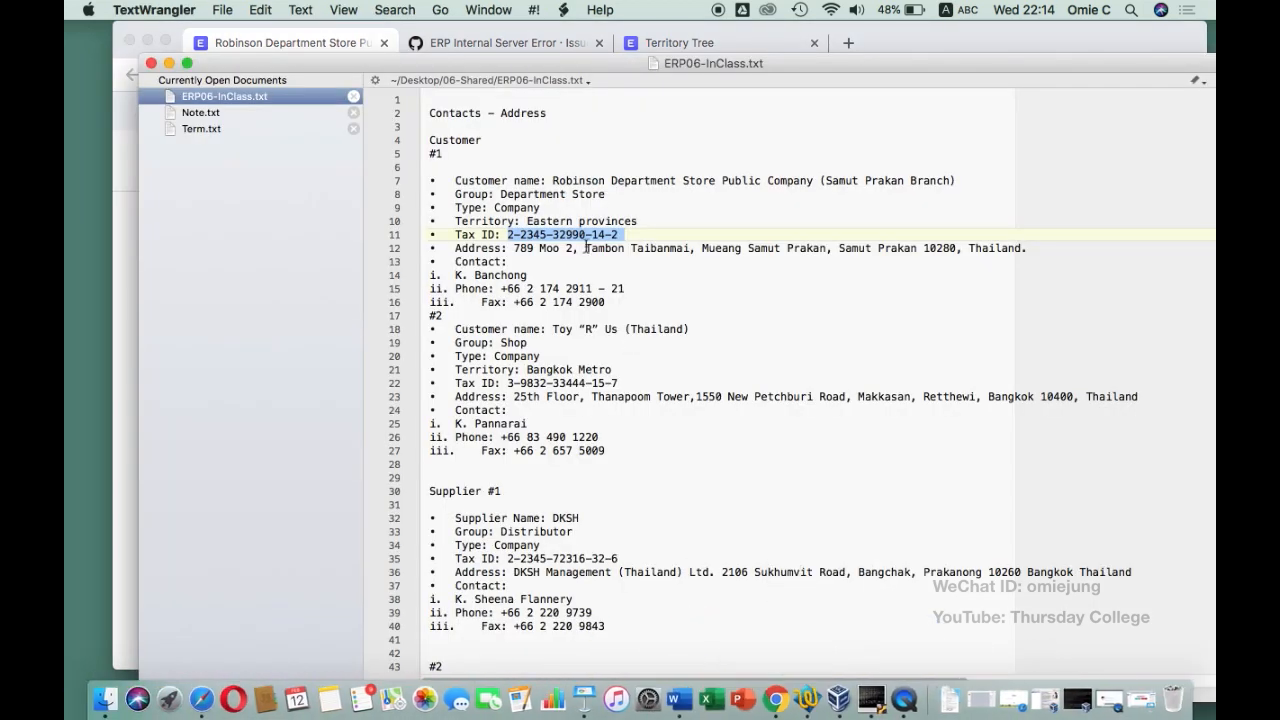
left_click_drag(1037, 247, 509, 248)
key("super+c")
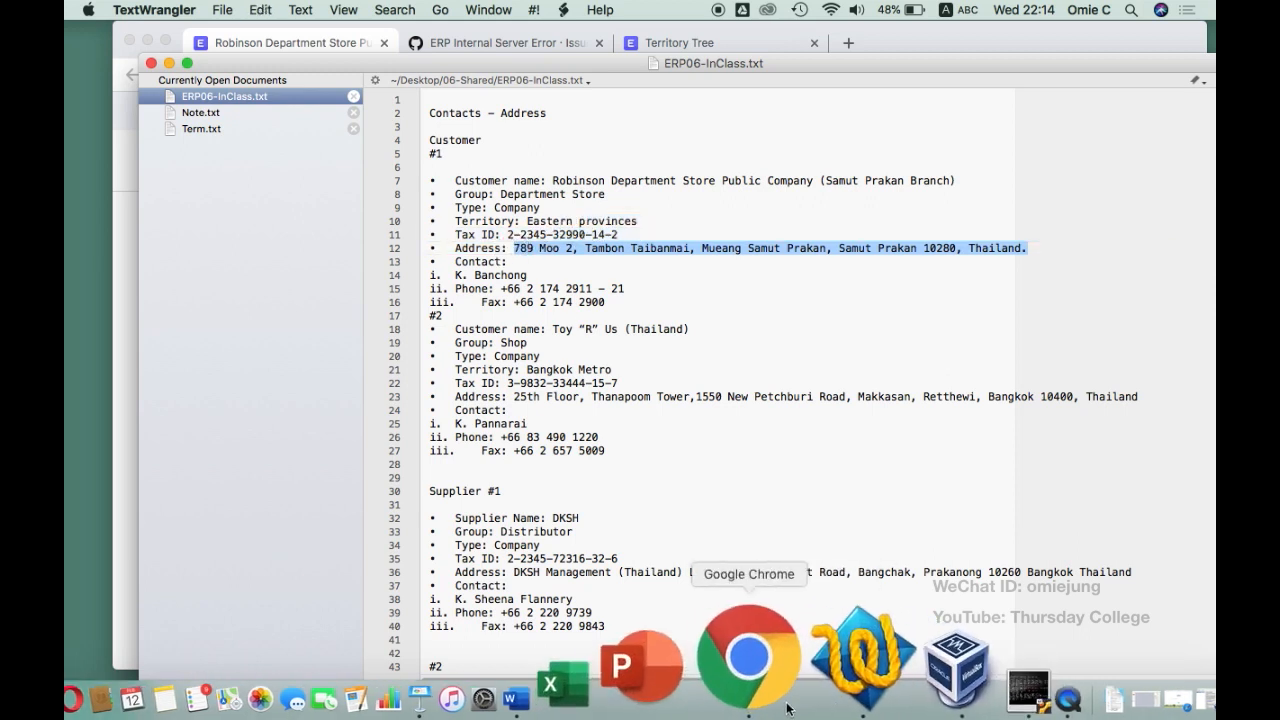
left_click(740, 665)
scroll(536, 497, "down", 5)
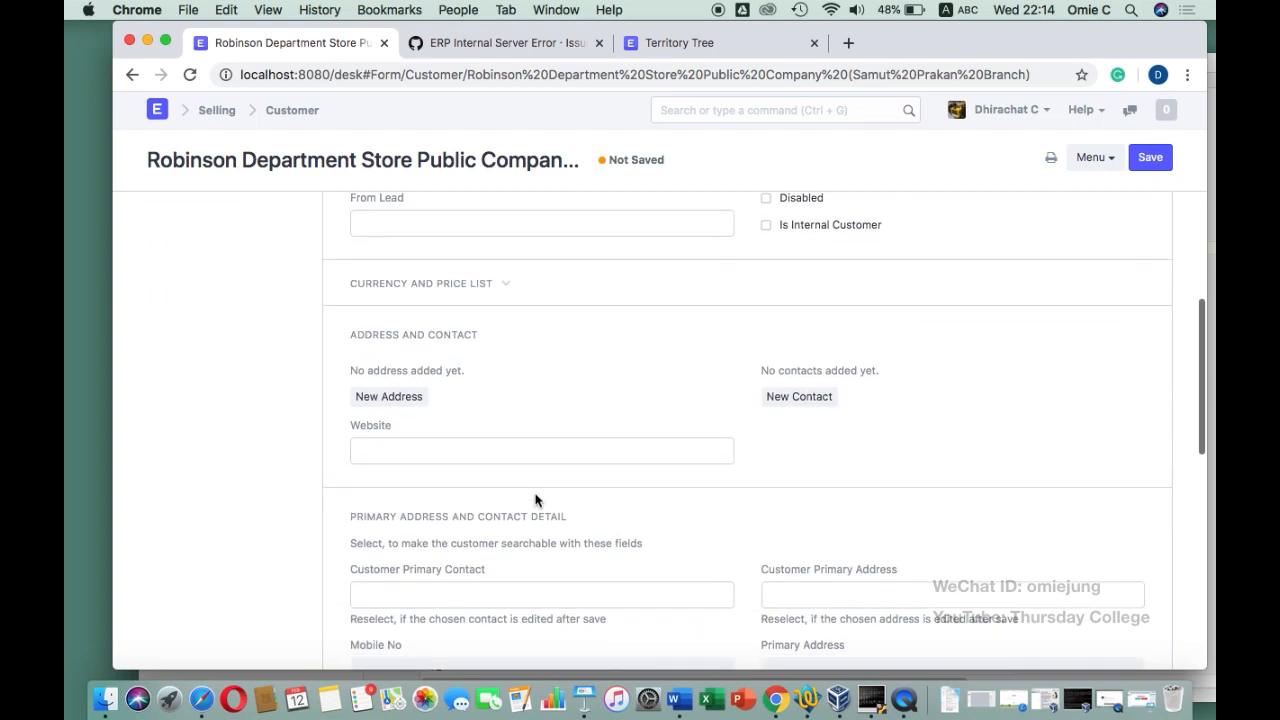
Start a new address, paste the street into Address Line 1 and move the city tail to Line 2
left_click(404, 399)
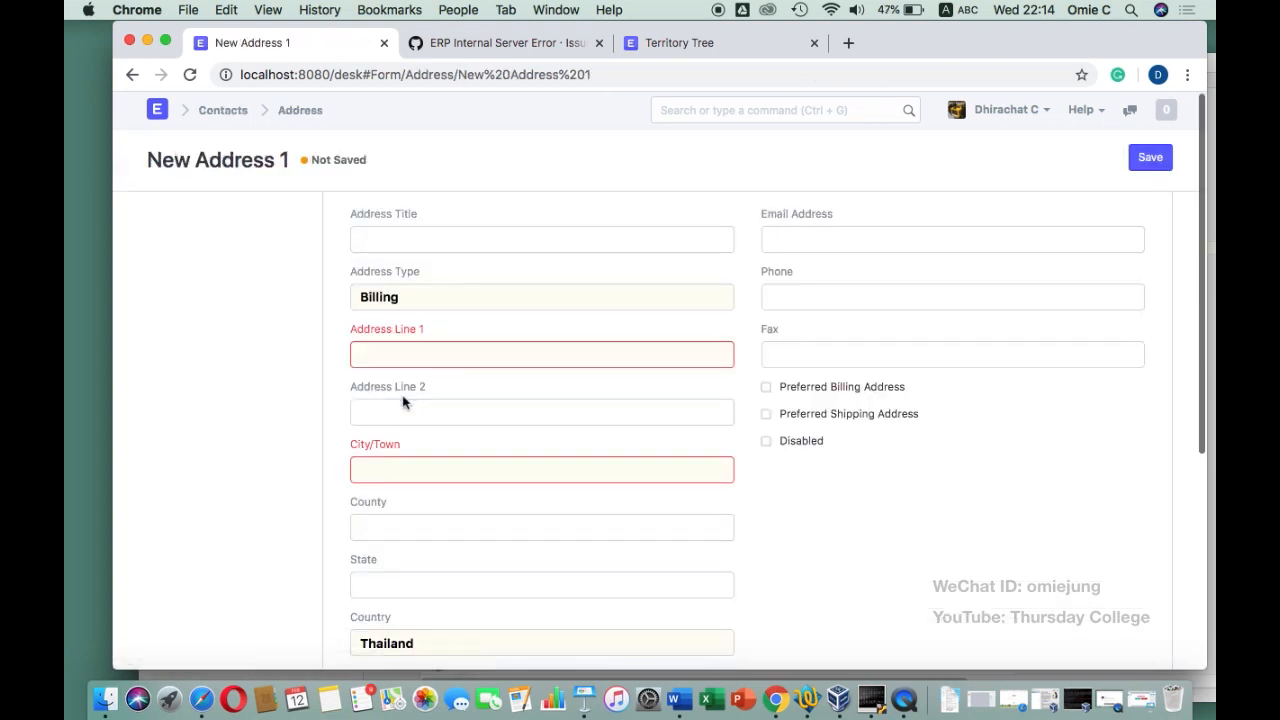
left_click(412, 355)
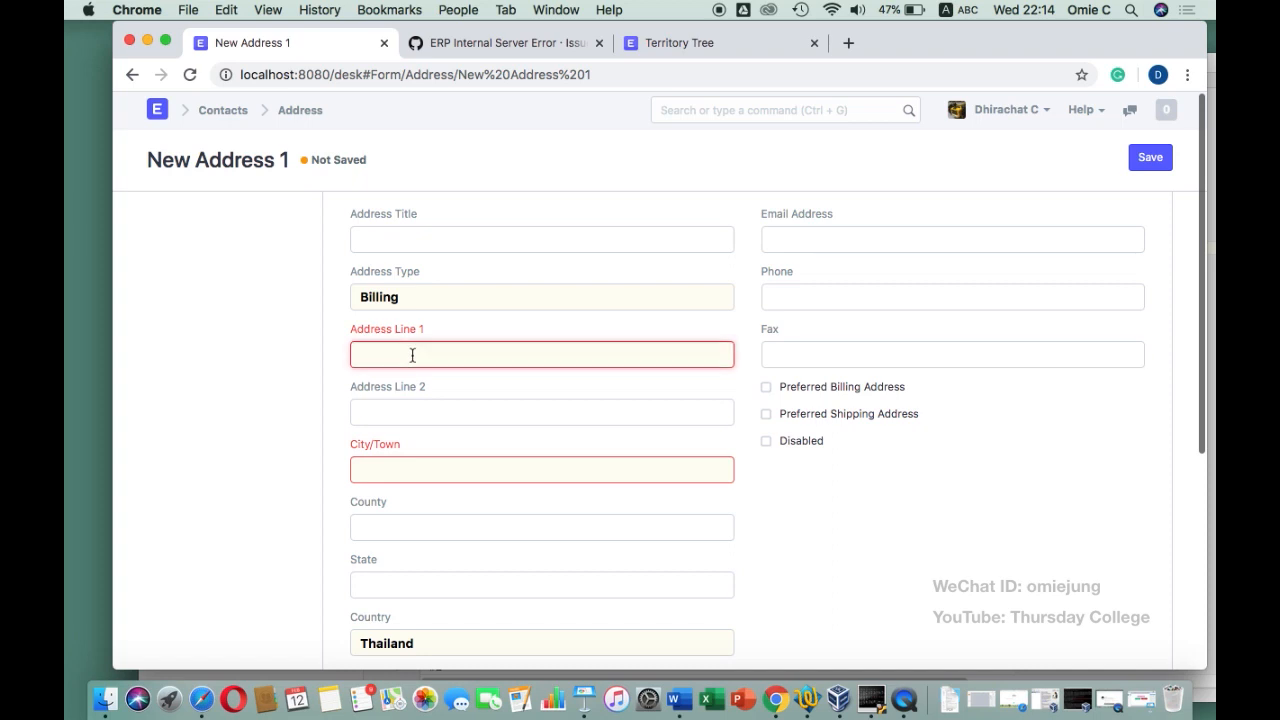
key("super+v")
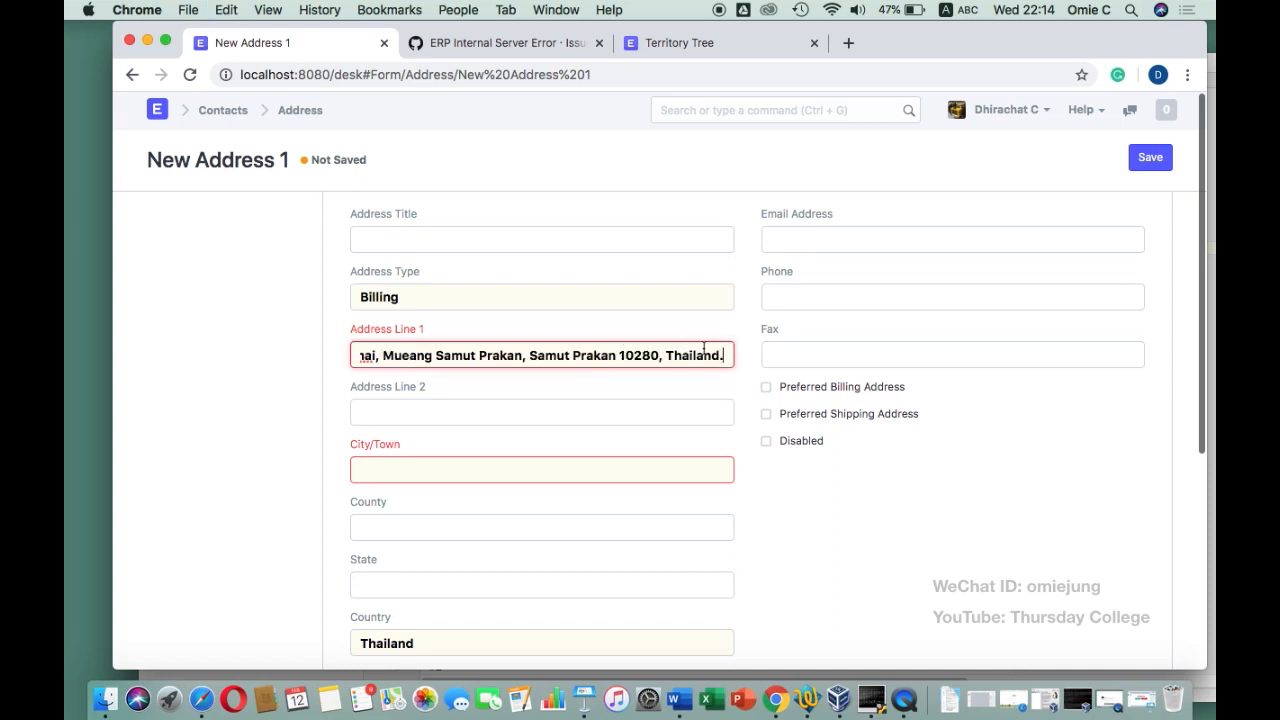
left_click_drag(726, 355, 529, 362)
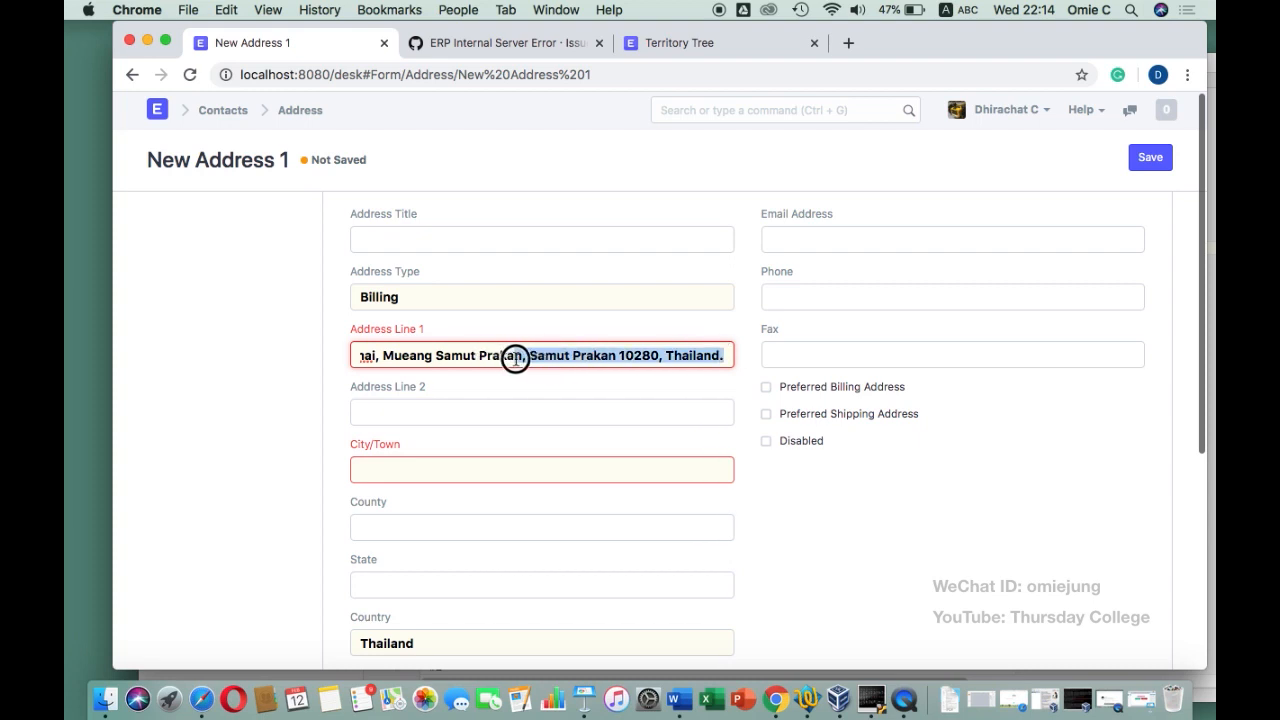
key("super+c")
key("BackSpace")
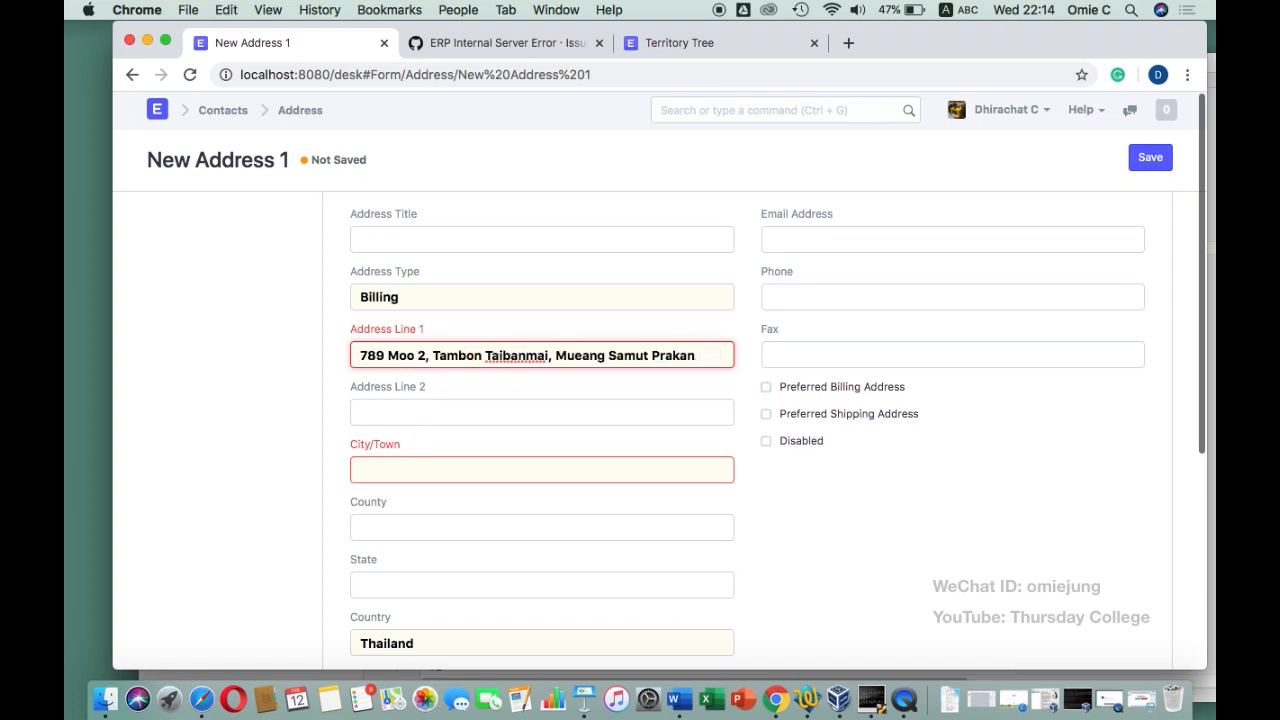
left_click(408, 412)
key("super+v")
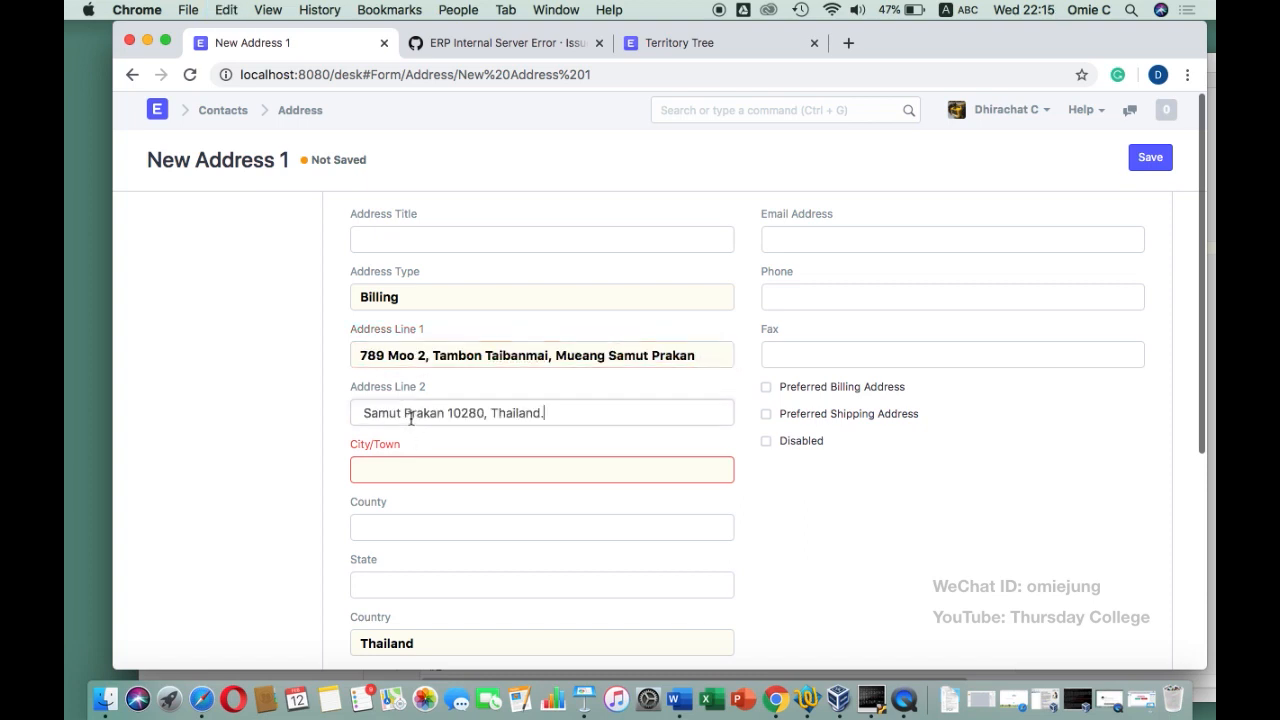
Set City/Town to Samut Prakan and delete the leftover city word from Address Line 2
left_click(385, 470)
type("S")
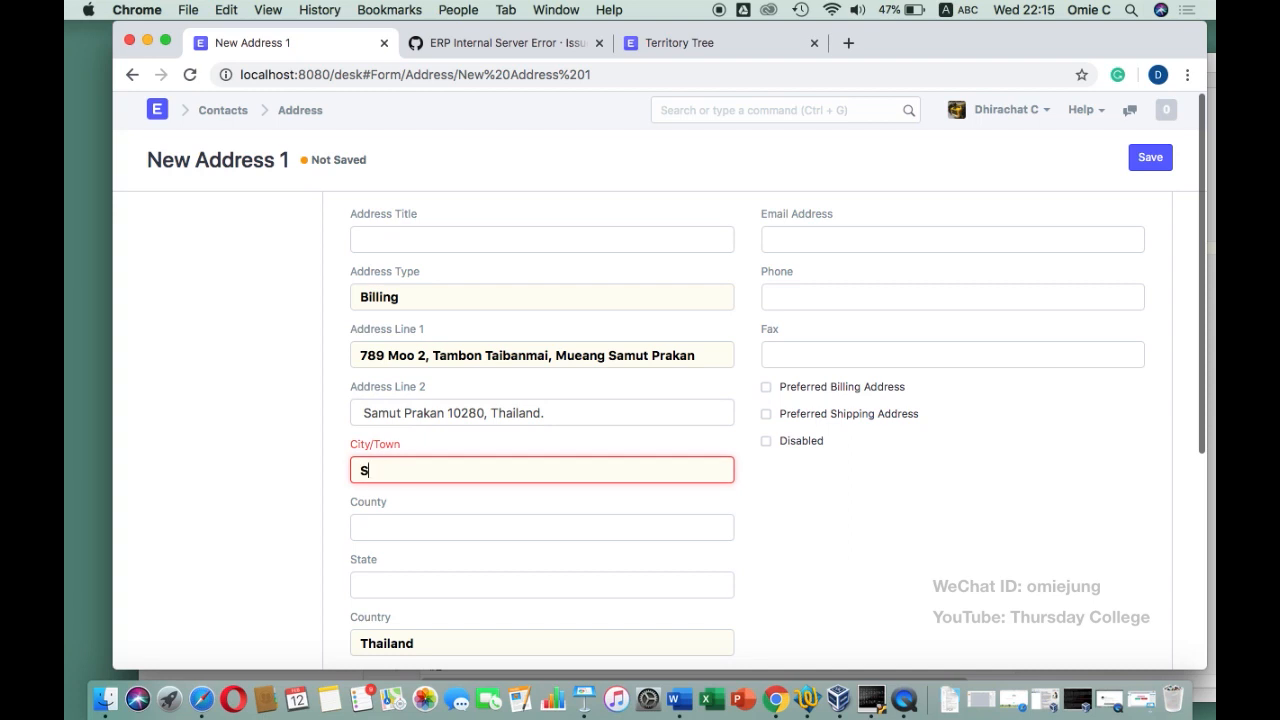
type("amut Prakan")
left_click(554, 412)
double_click(420, 412)
key("BackSpace")
key("BackSpace")
key("BackSpace")
key("BackSpace")
key("BackSpace")
key("BackSpace")
key("BackSpace")
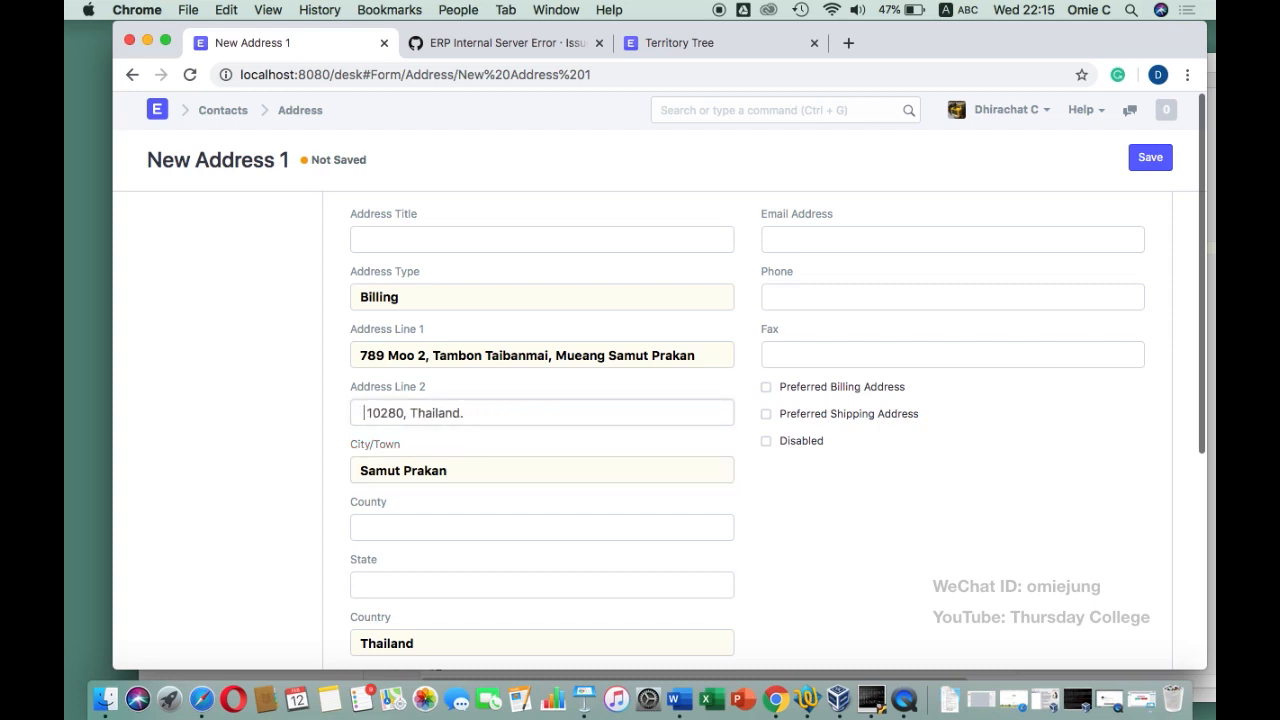
scroll(660, 400, "down", 3)
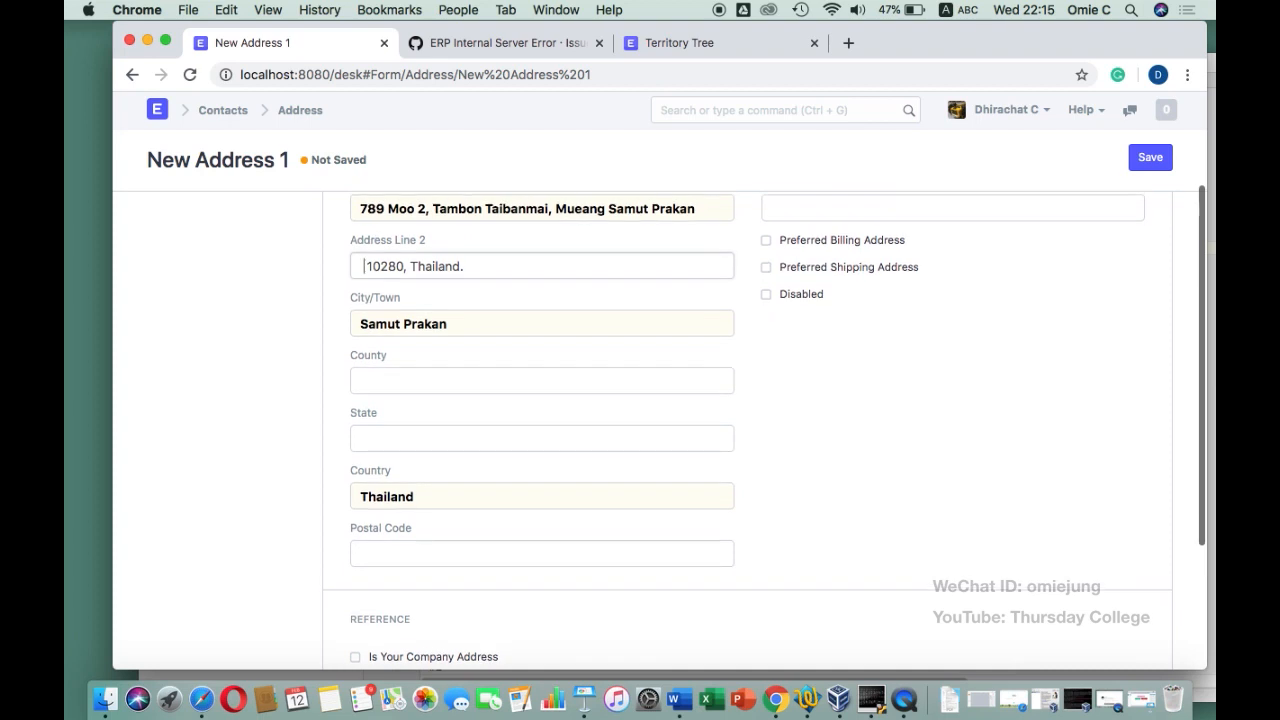
Enter postal code 10280 and clear the second address line
left_click(411, 553)
type("10280")
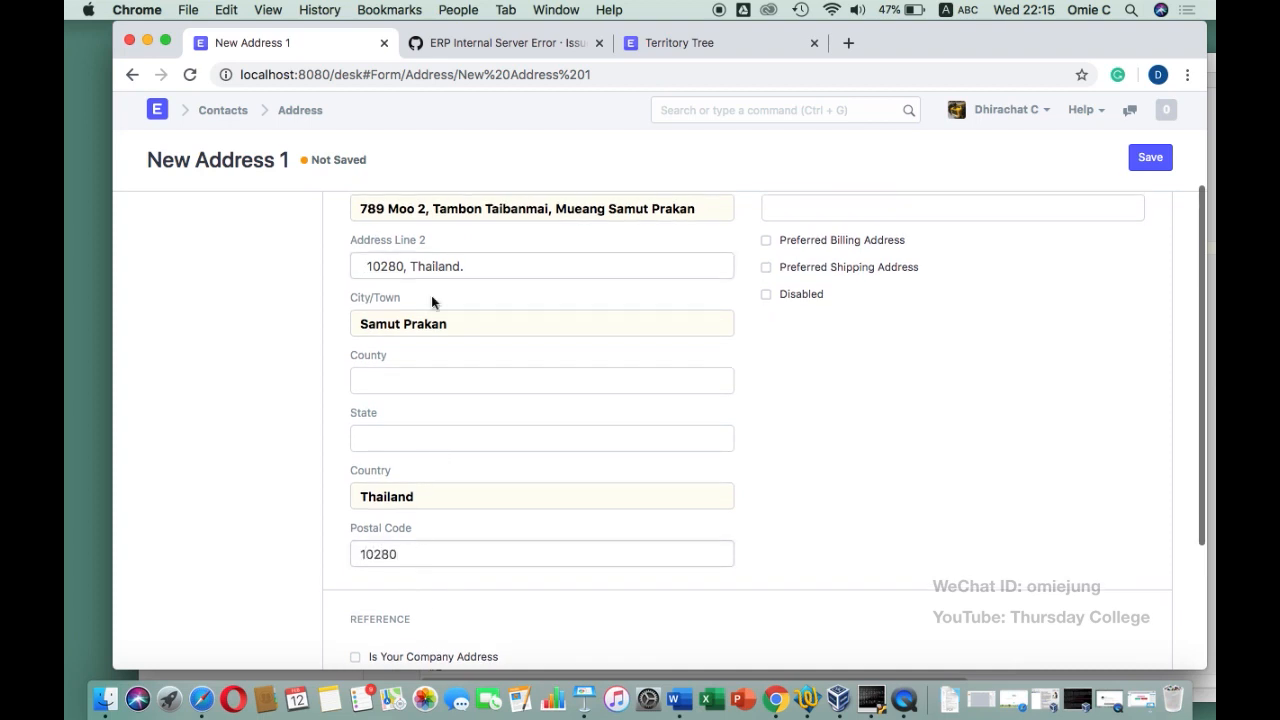
scroll(424, 425, "down", 2)
scroll(424, 425, "up", 3)
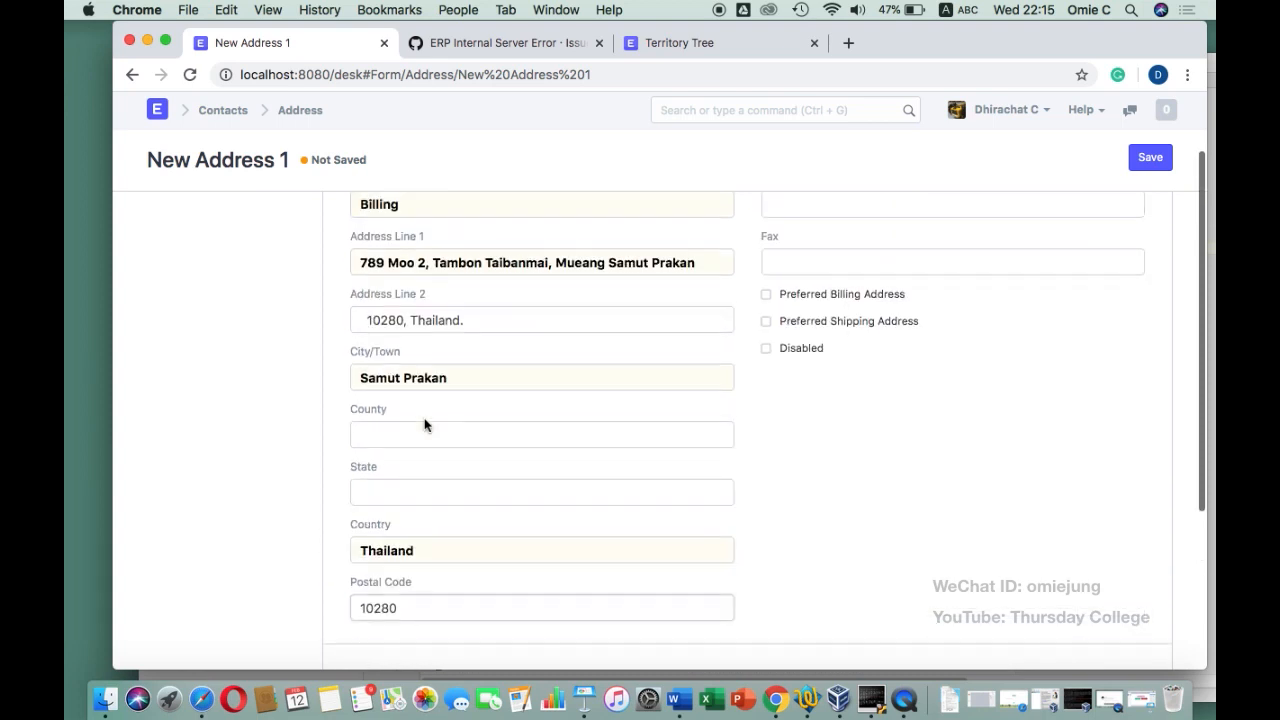
left_click_drag(469, 320, 337, 323)
key("BackSpace")
scroll(634, 343, "up", 3)
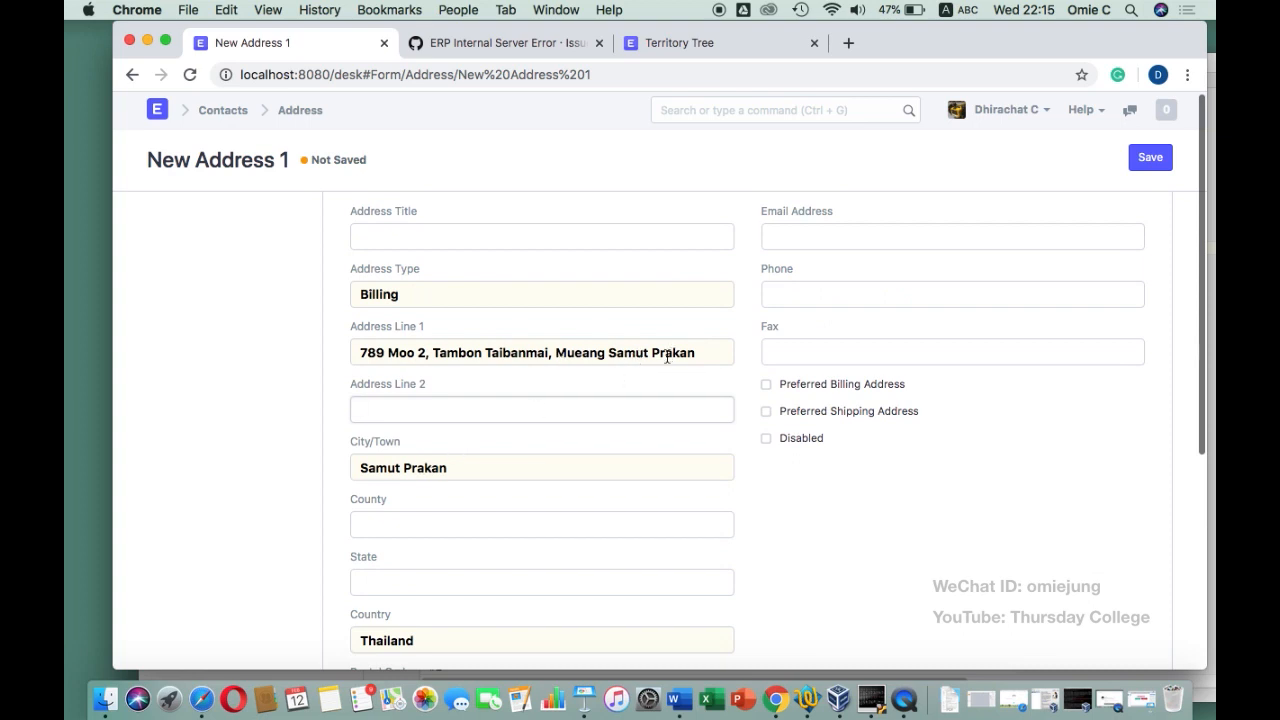
scroll(529, 402, "up", 1)
scroll(529, 402, "down", 1)
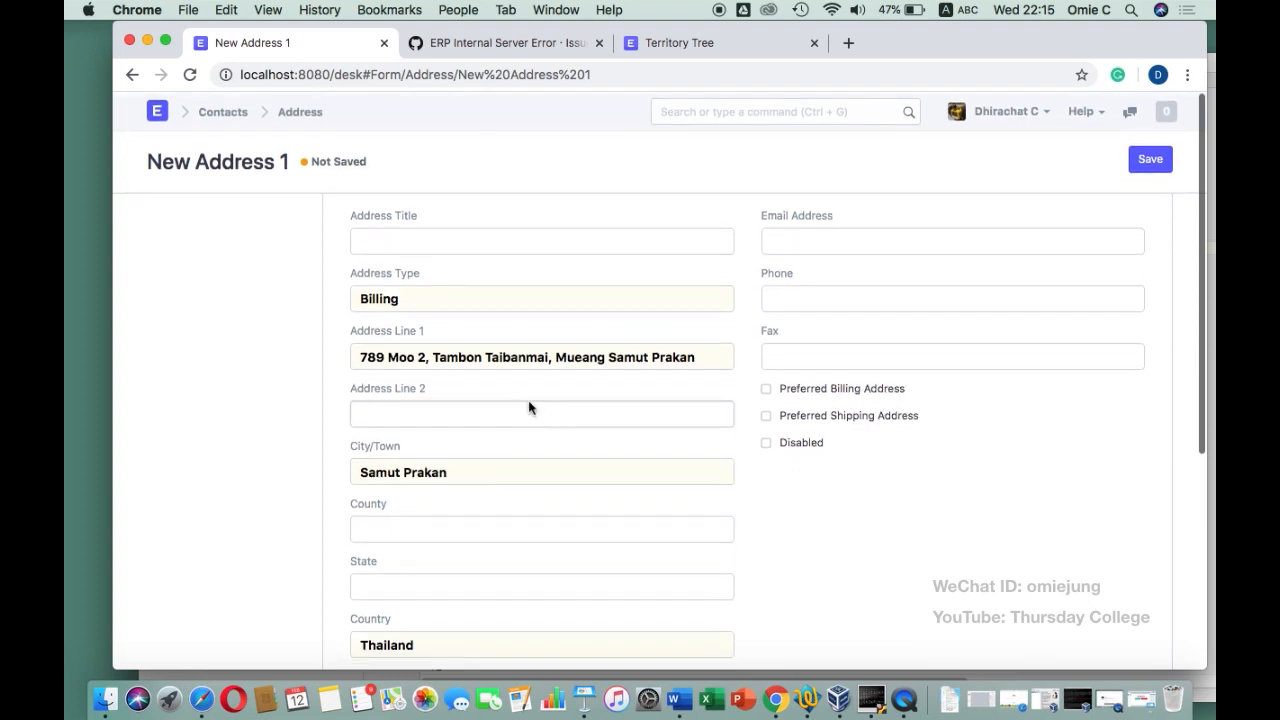
Title the address 'Robinson Samut Prakan Address' and save it
left_click(410, 244)
type("R")
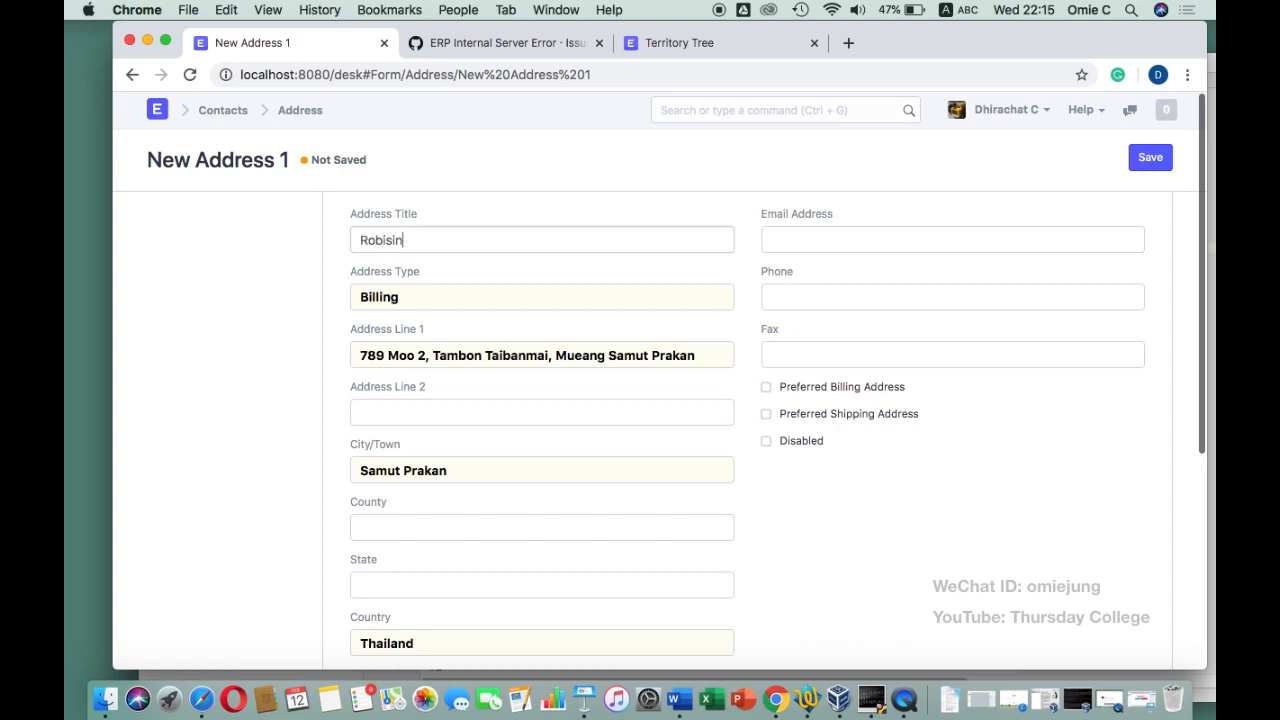
type("obinson Samut Prakan Address")
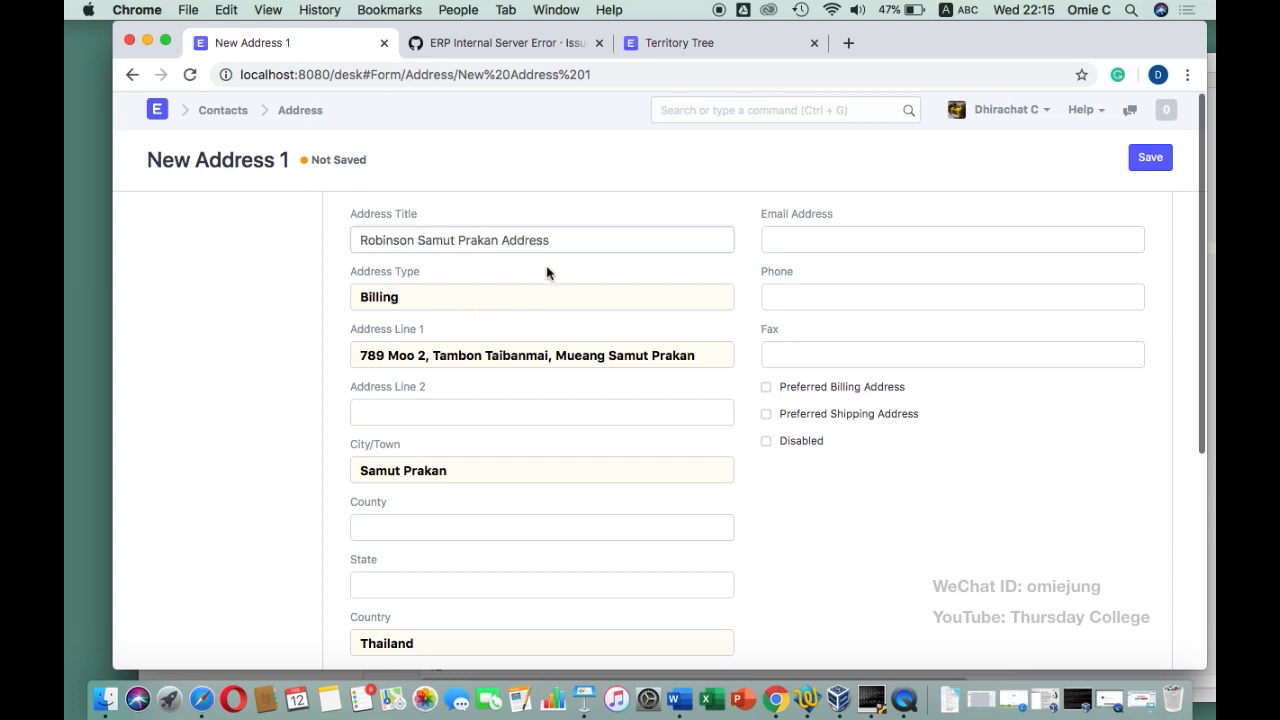
scroll(546, 272, "down", 5)
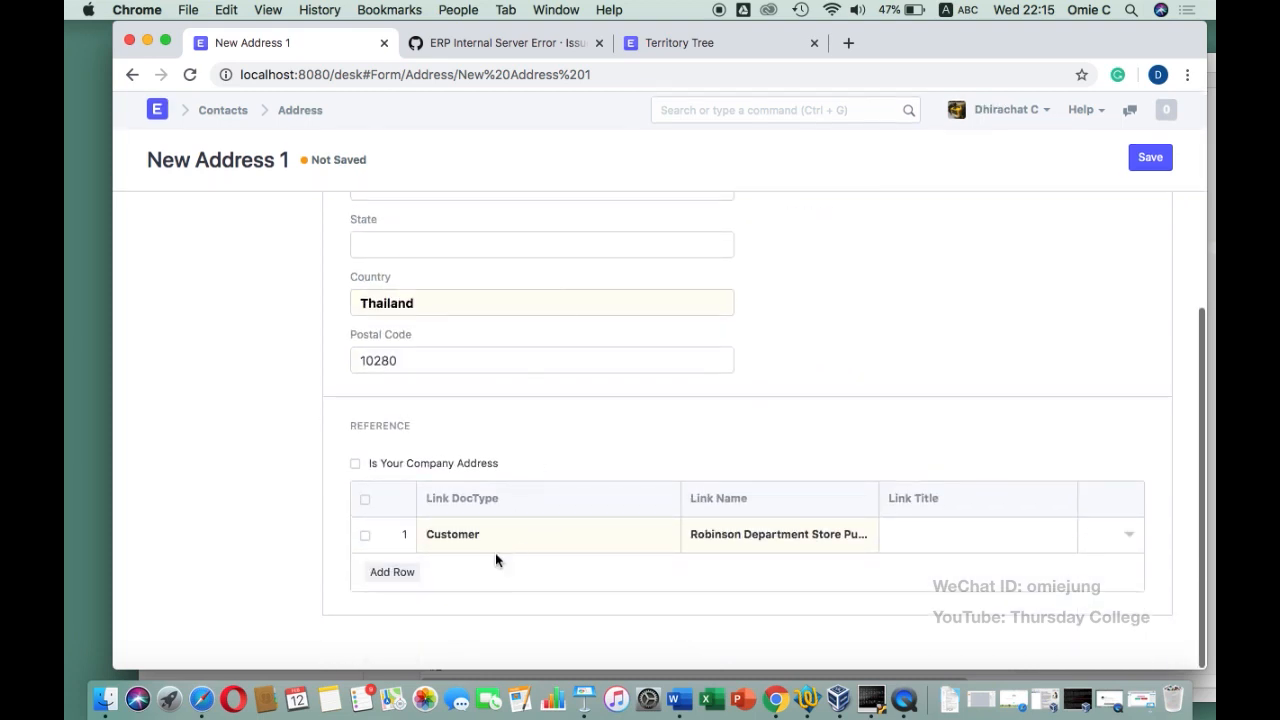
scroll(582, 457, "up", 5)
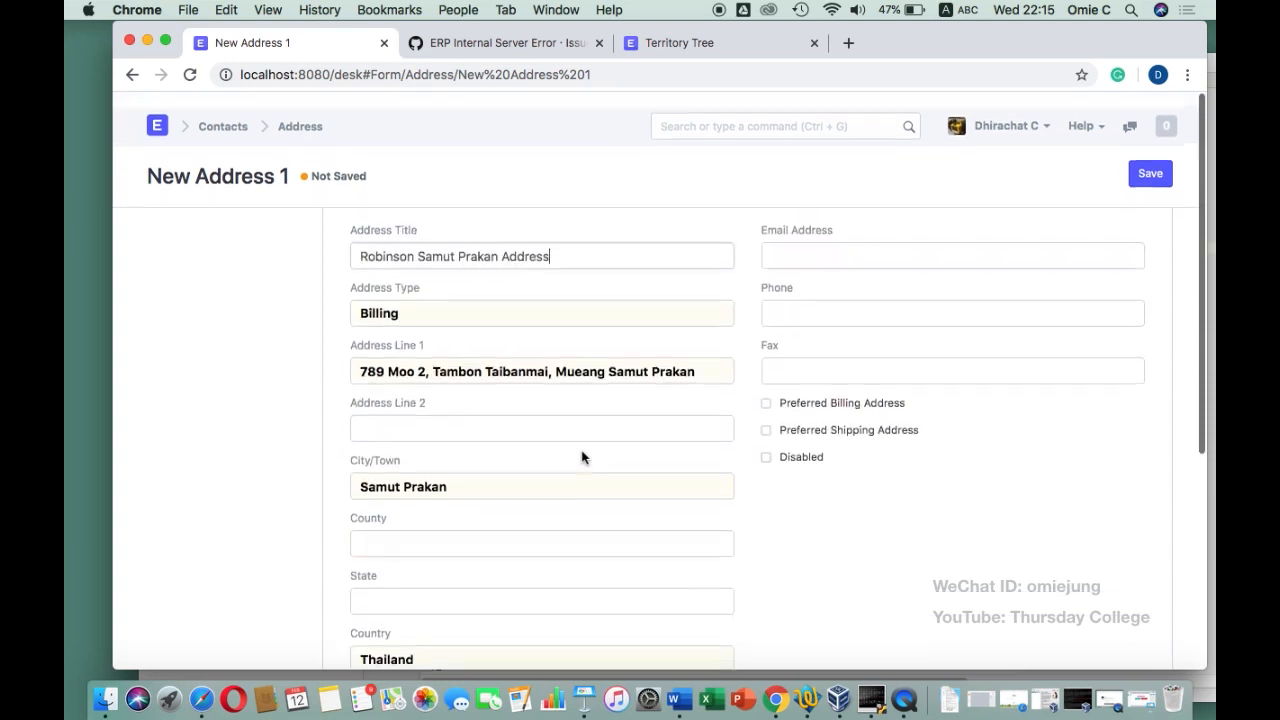
left_click(1150, 160)
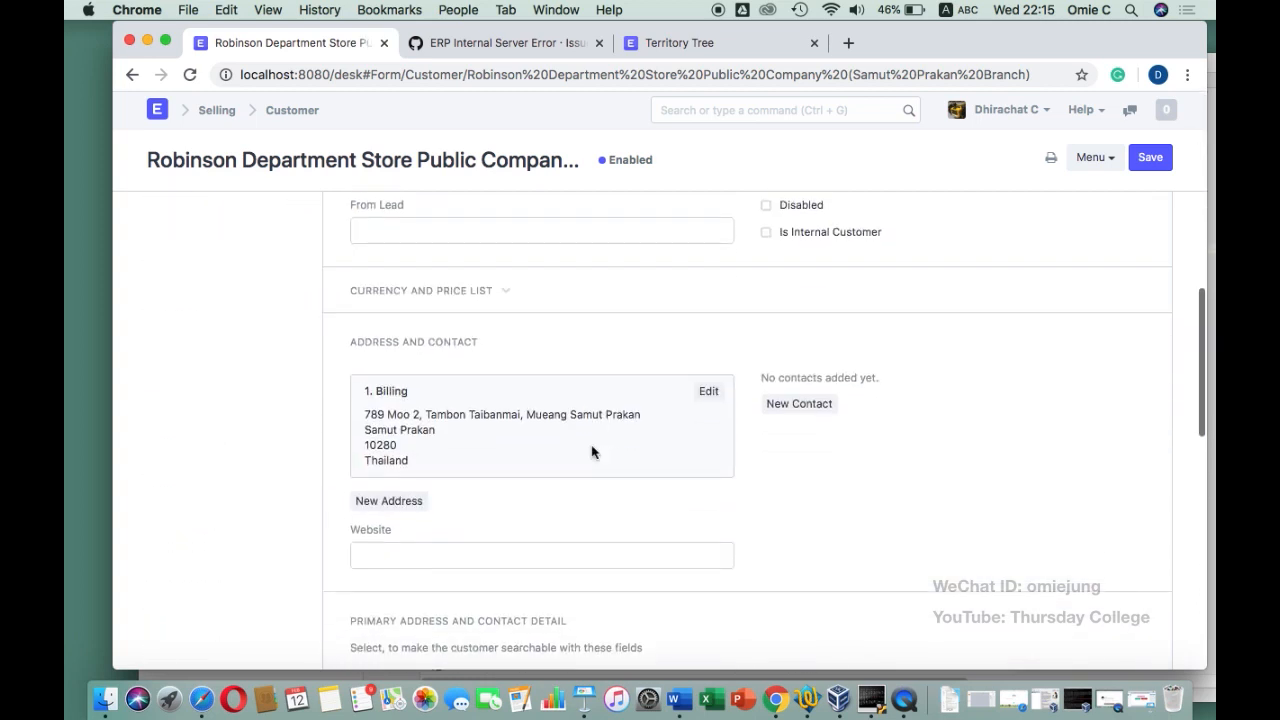
Start a new contact and paste the contact's name from the notes as First Name
left_click(812, 406)
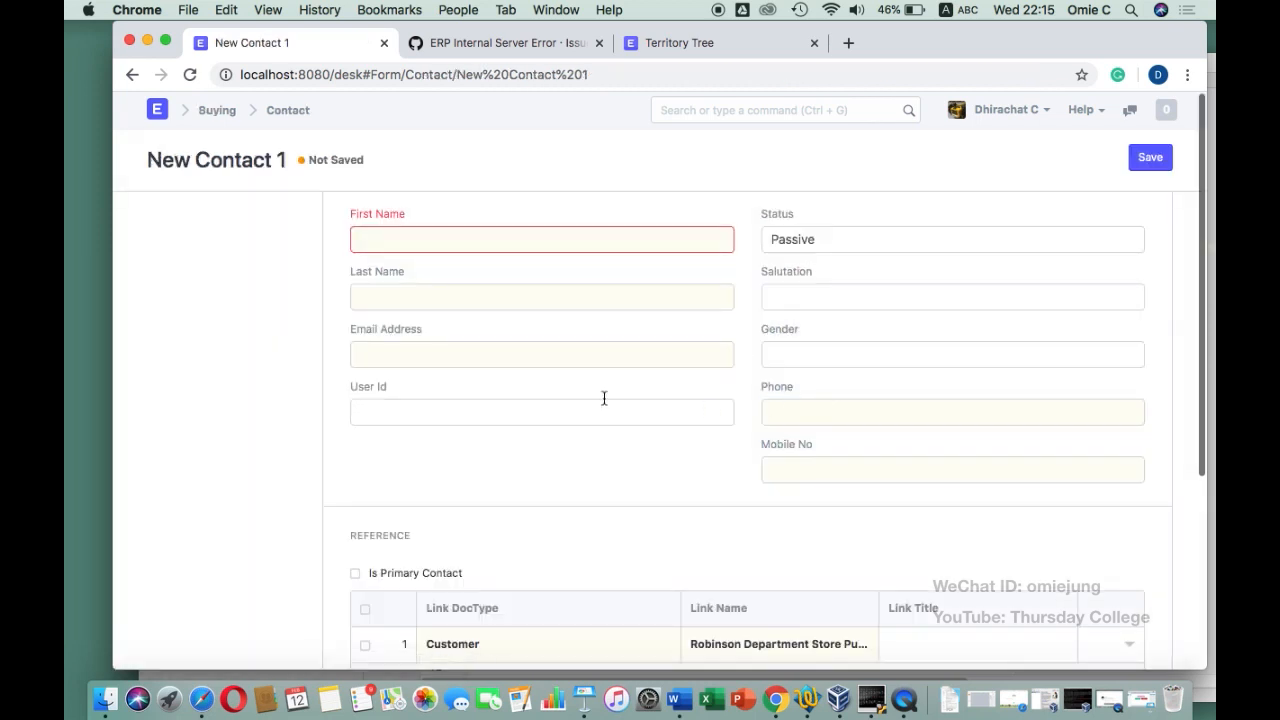
left_click(808, 700)
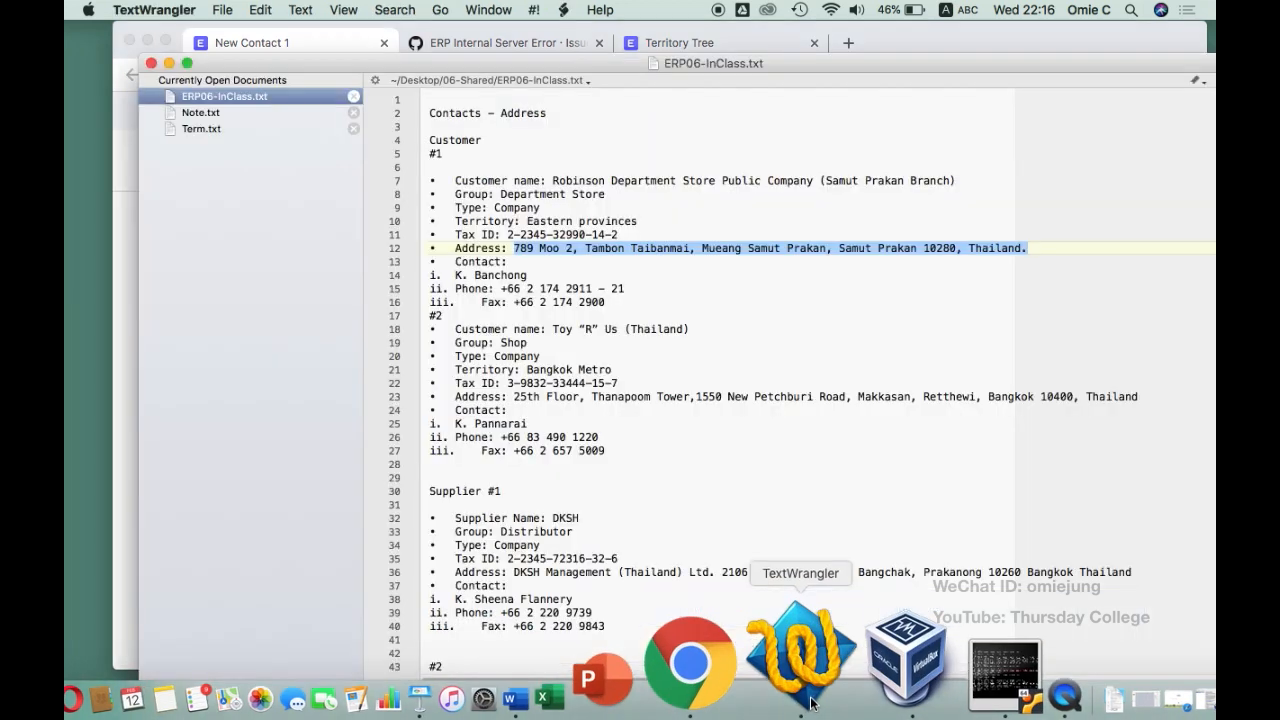
left_click_drag(543, 273, 451, 275)
key("super+c")
left_click(133, 200)
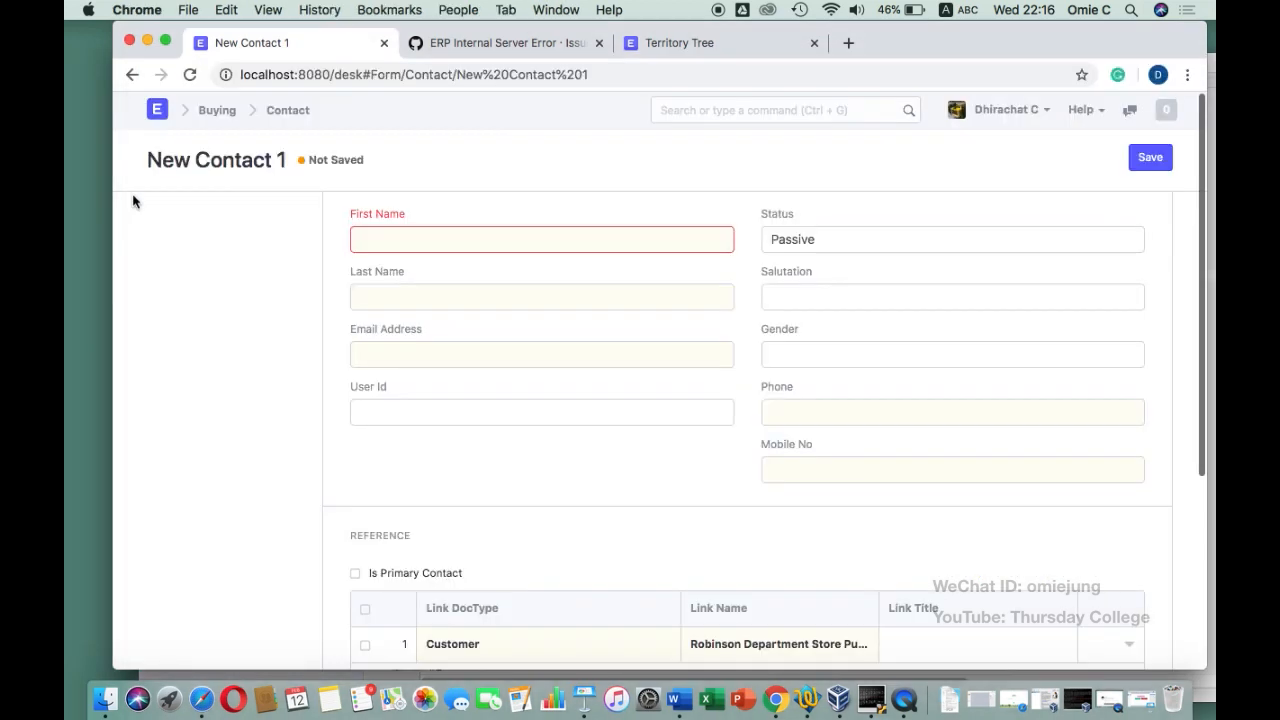
left_click(372, 234)
key("super+v")
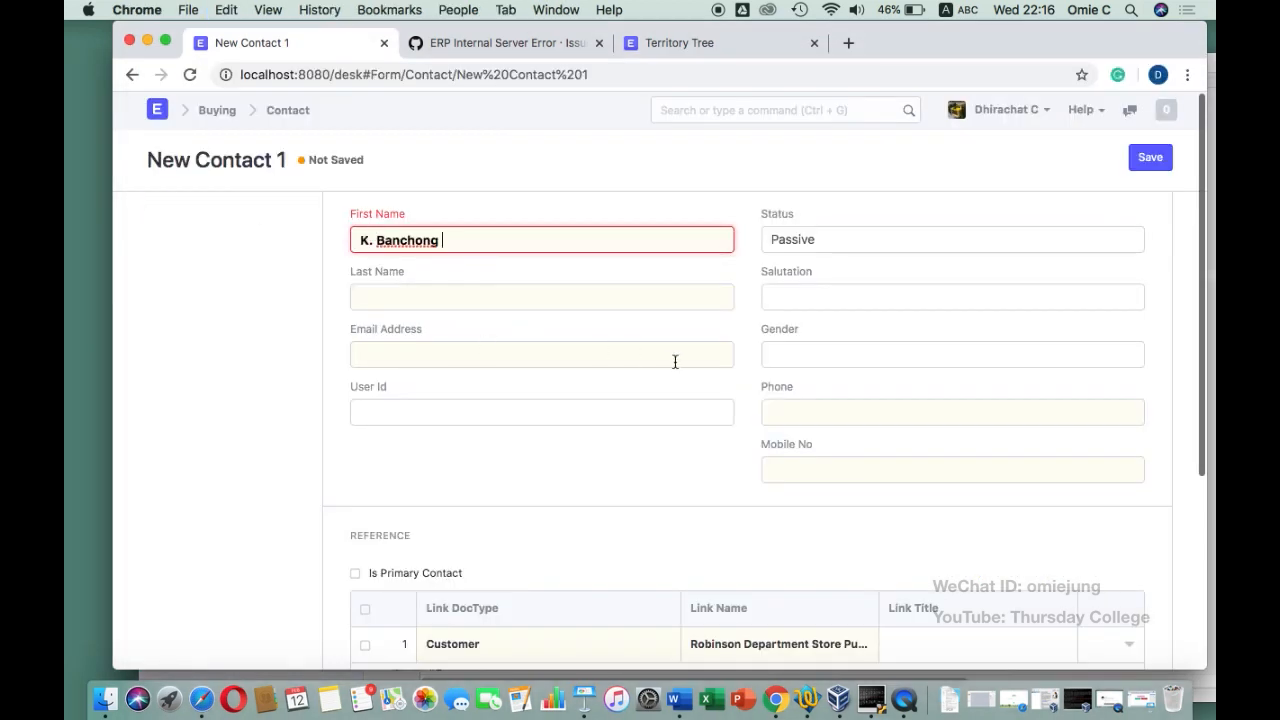
Set the contact's gender to Male
left_click(787, 353)
type("M")
left_click(786, 386)
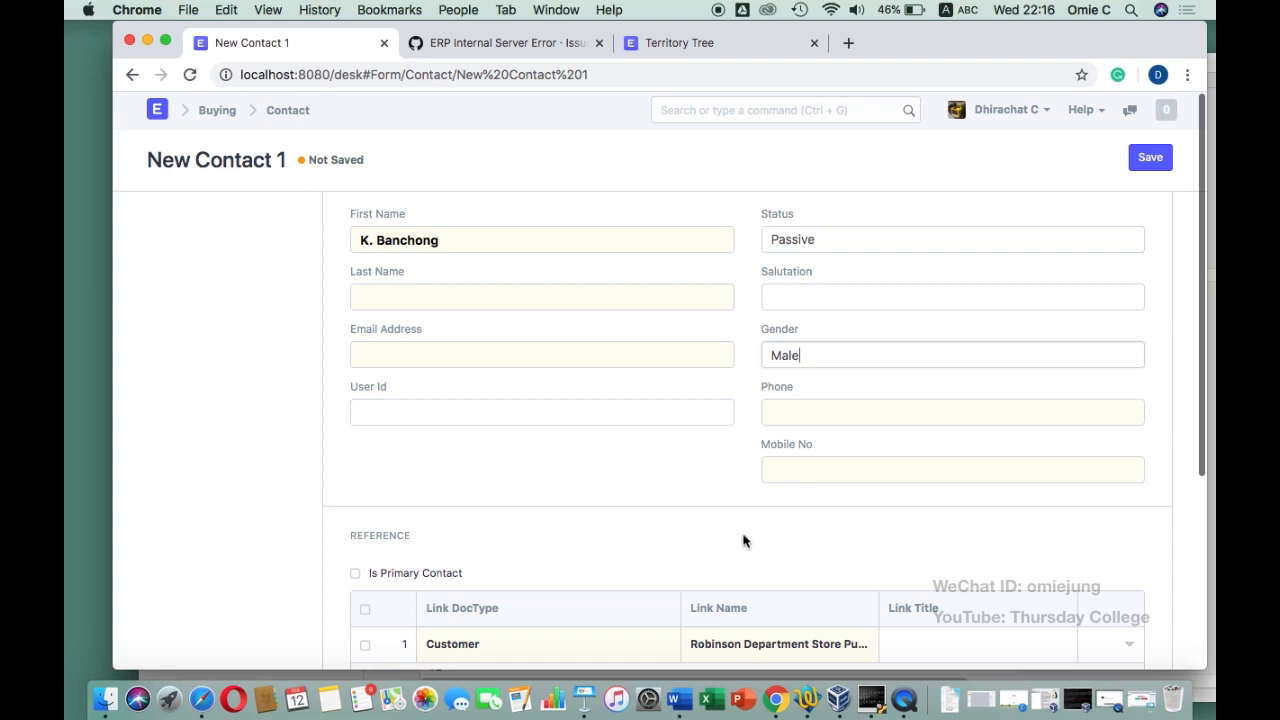
scroll(745, 538, "down", 2)
Fill in the contact's phone number from the notes and save the contact
left_click(826, 650)
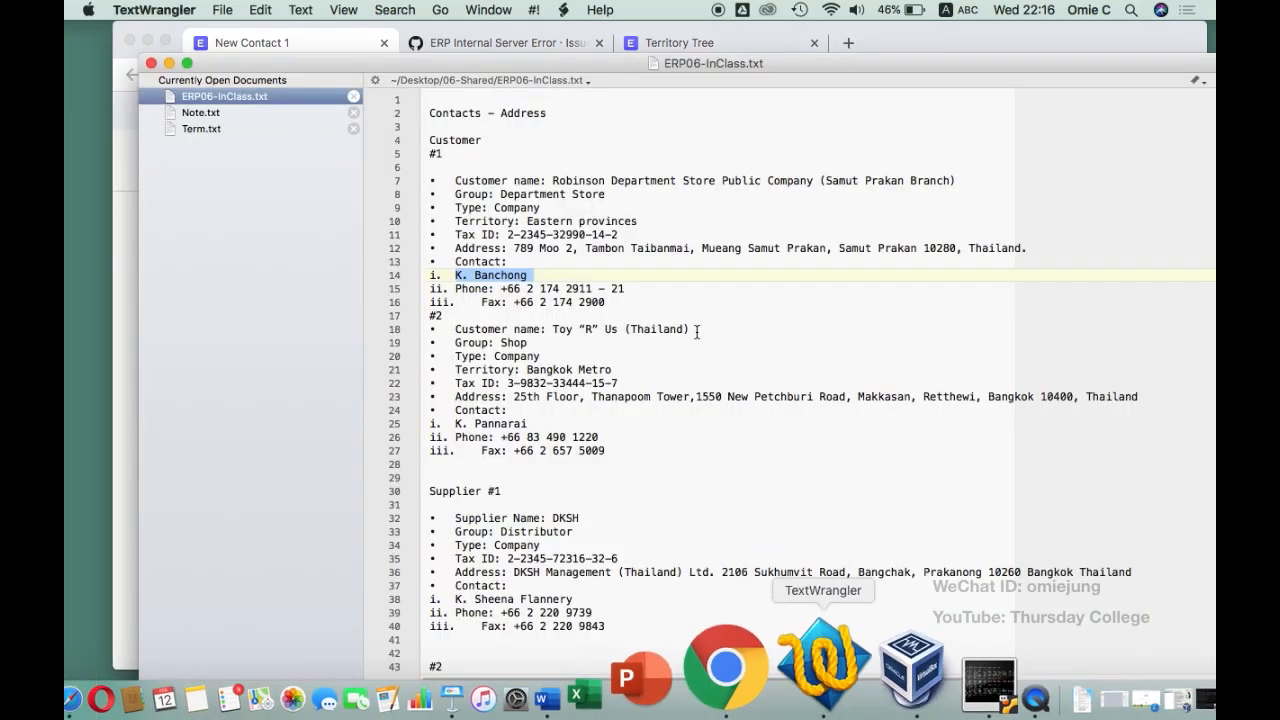
left_click_drag(651, 289, 500, 289)
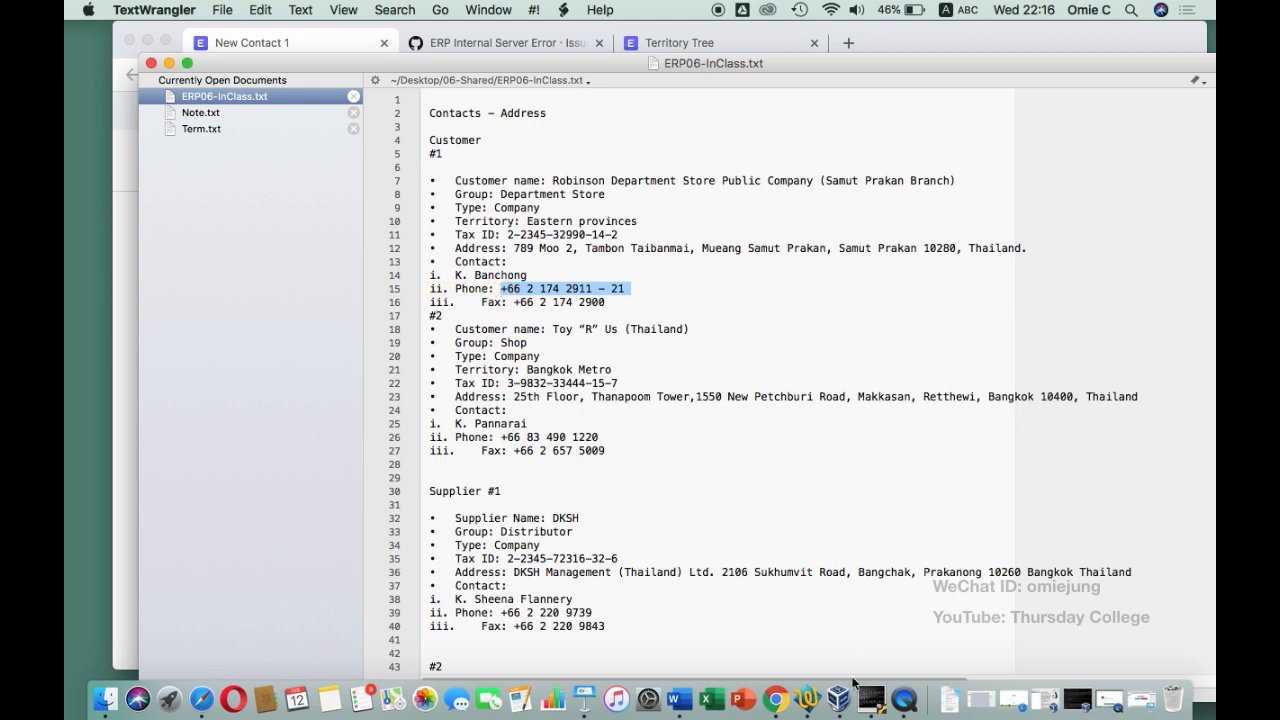
left_click(779, 708)
left_click(837, 314)
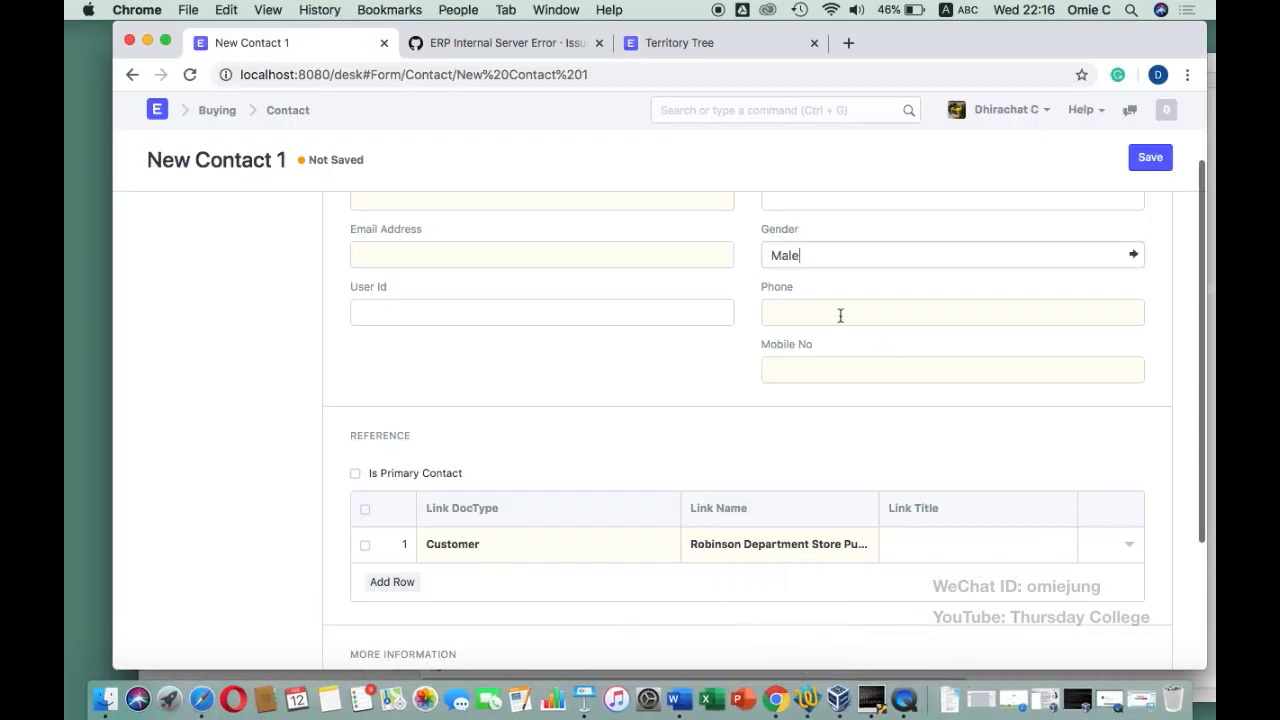
key("super+v")
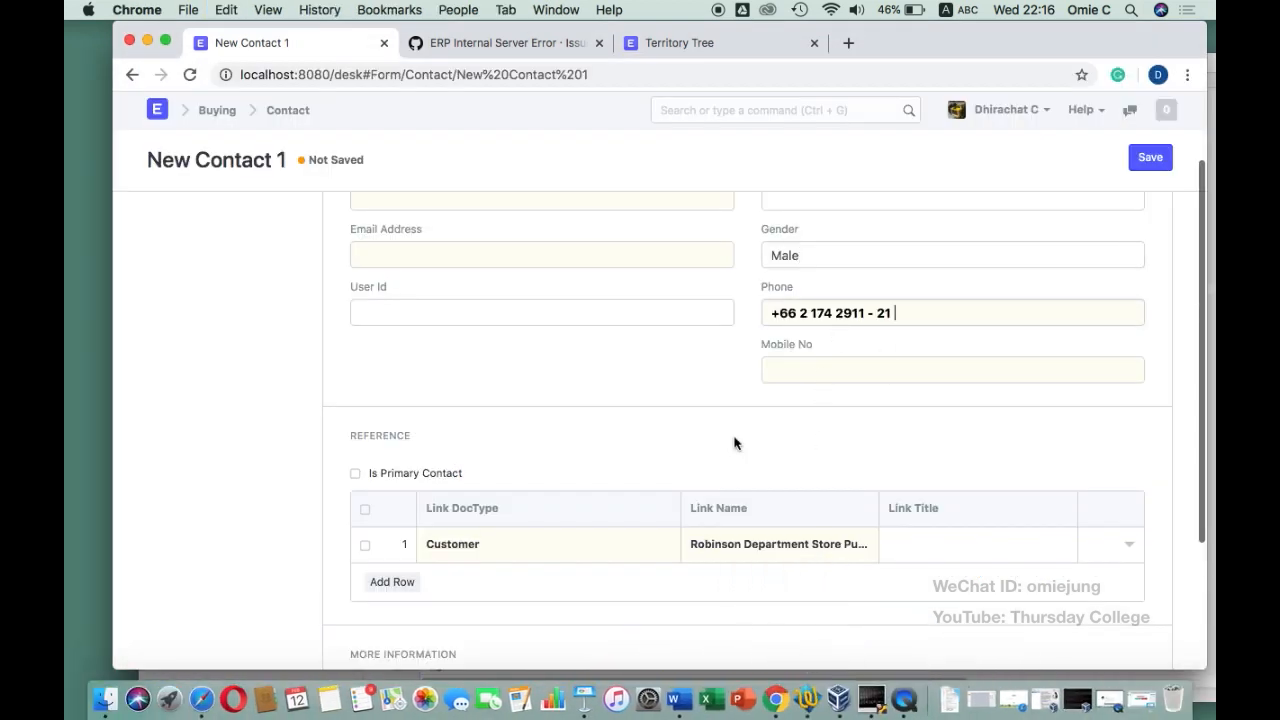
scroll(708, 420, "down", 5)
scroll(708, 420, "up", 5)
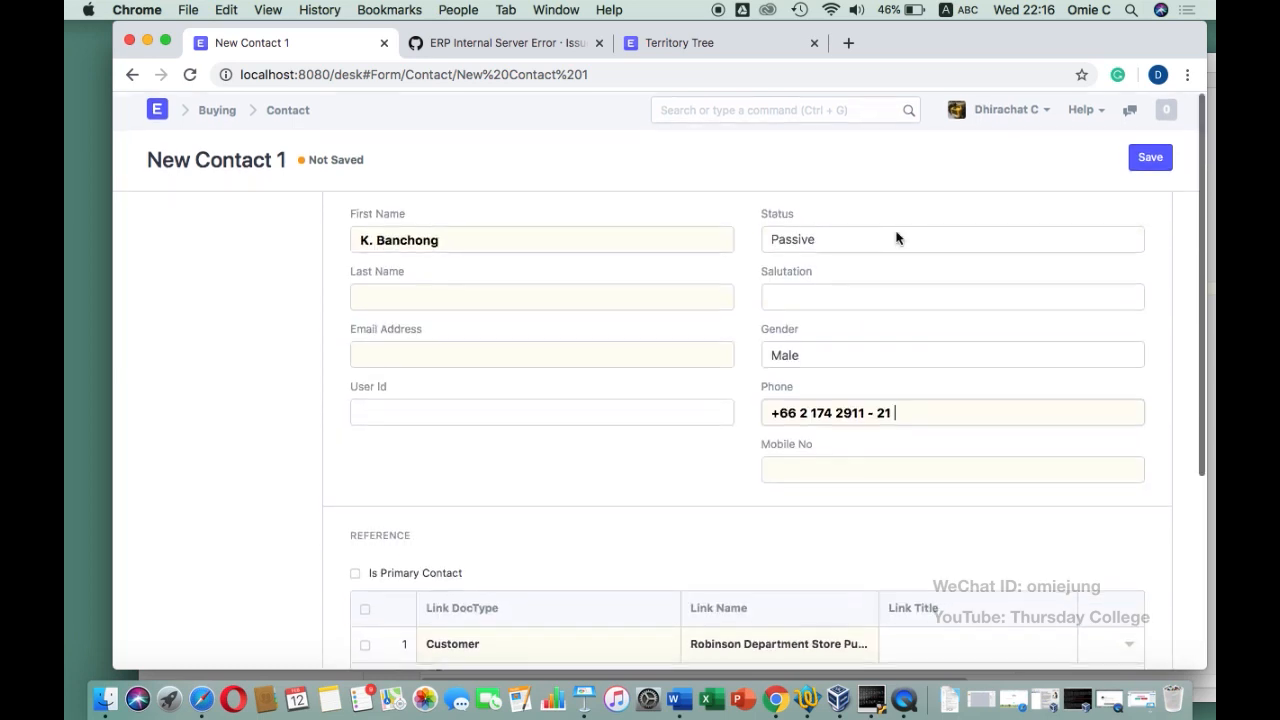
left_click(1150, 158)
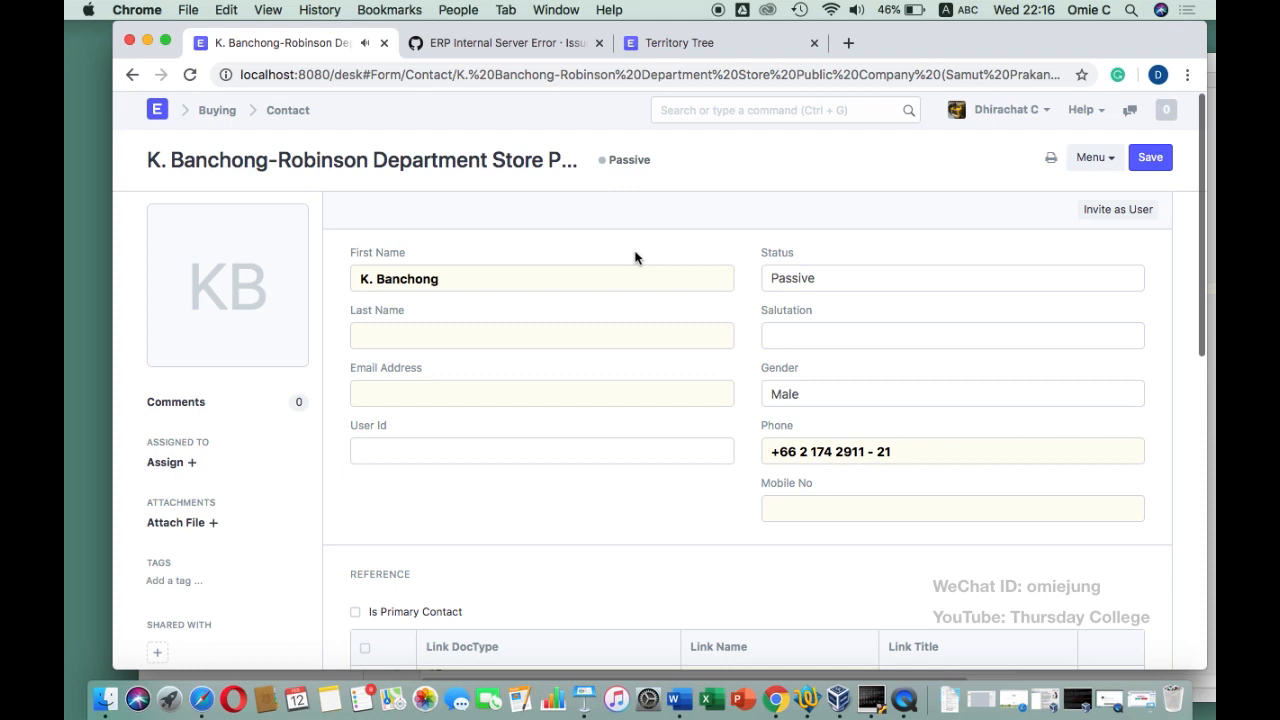
scroll(626, 380, "down", 4)
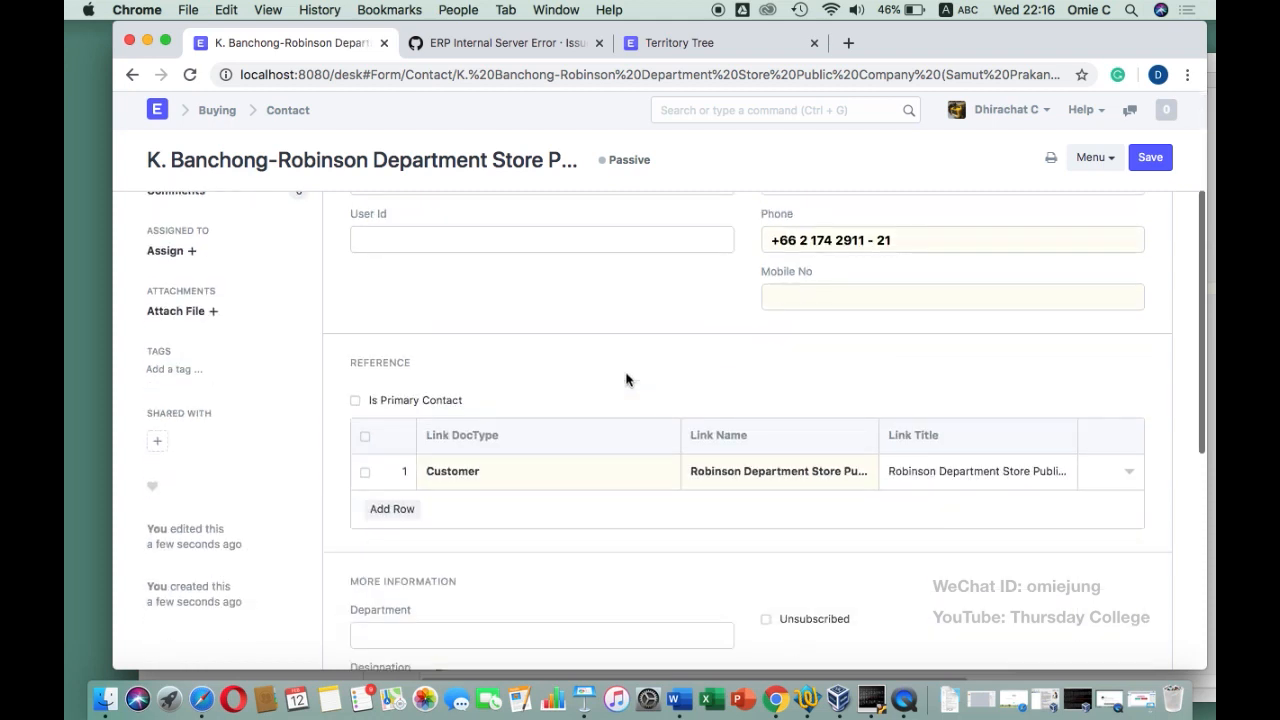
scroll(626, 380, "down", 8)
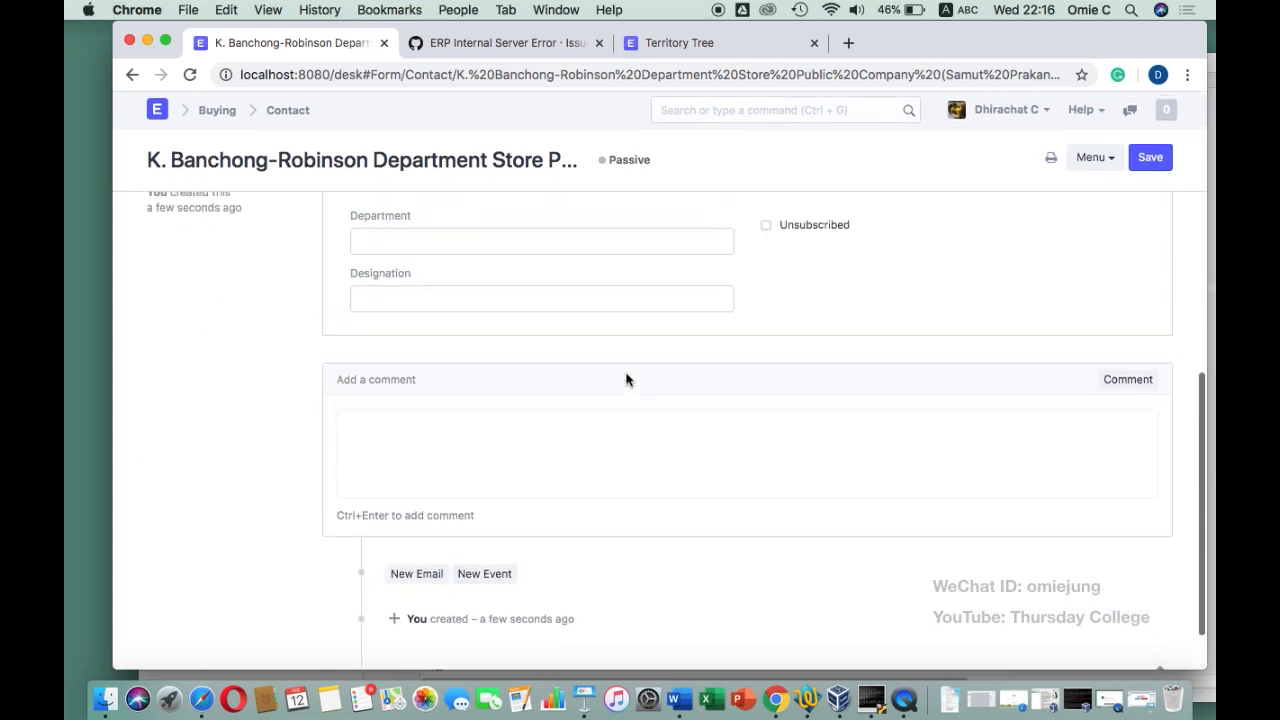
scroll(626, 380, "up", 12)
scroll(626, 376, "up", 2)
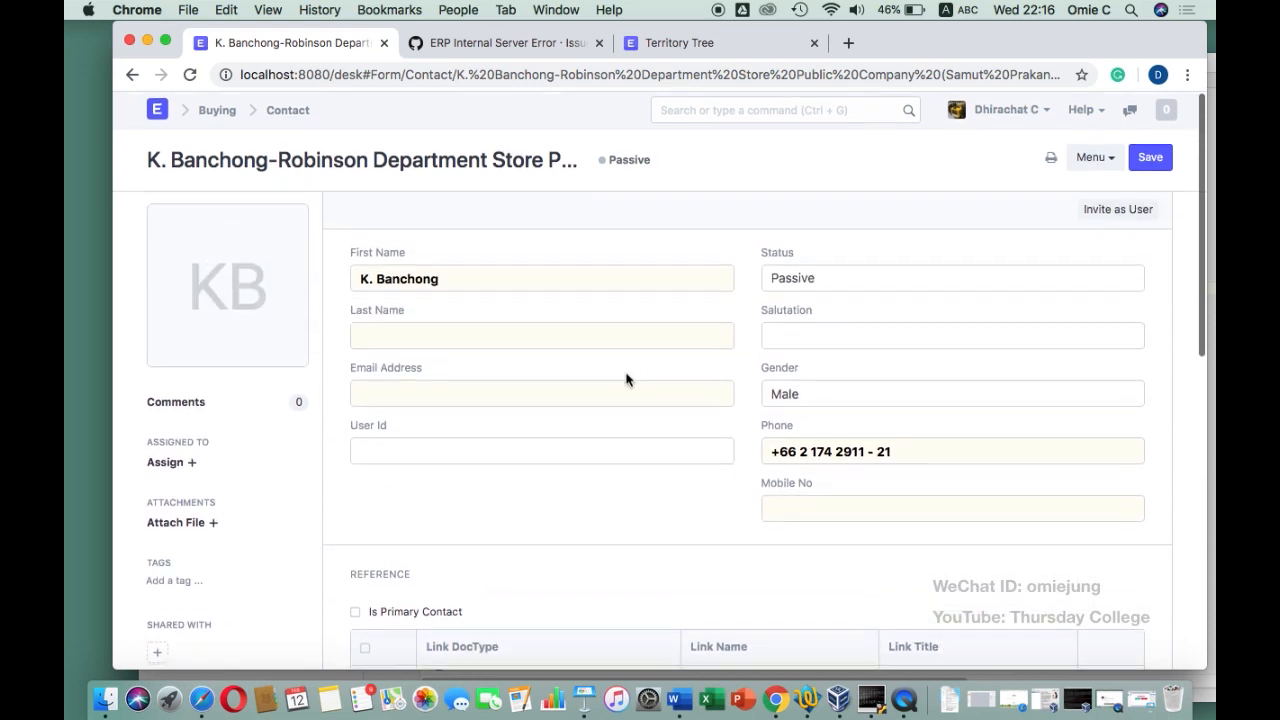
left_click(806, 696)
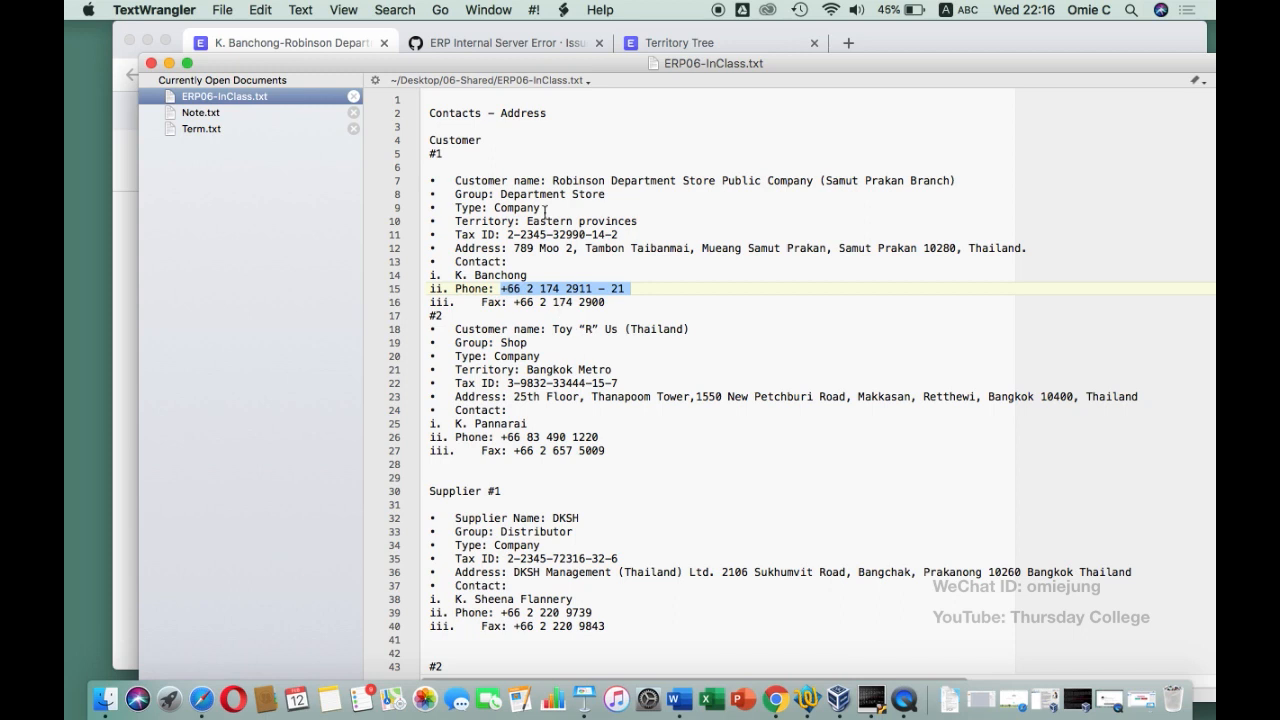
scroll(545, 212, "down", 1)
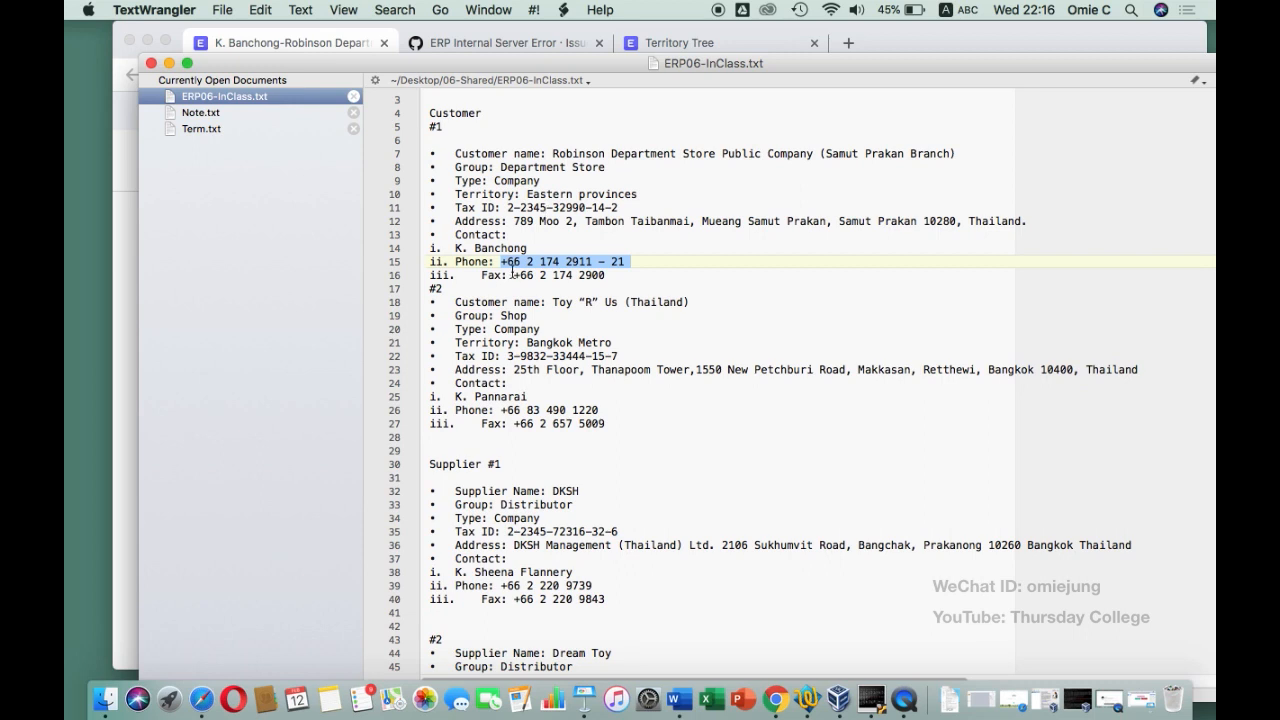
left_click(124, 269)
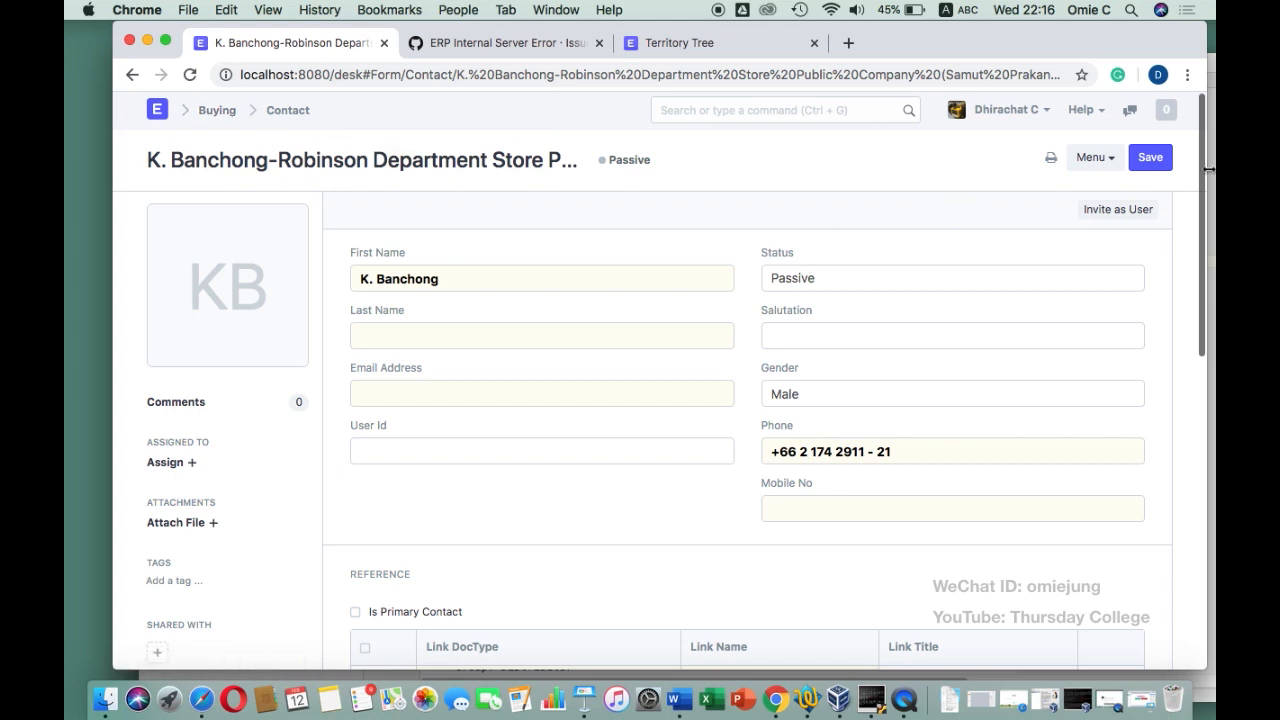
left_click(1150, 157)
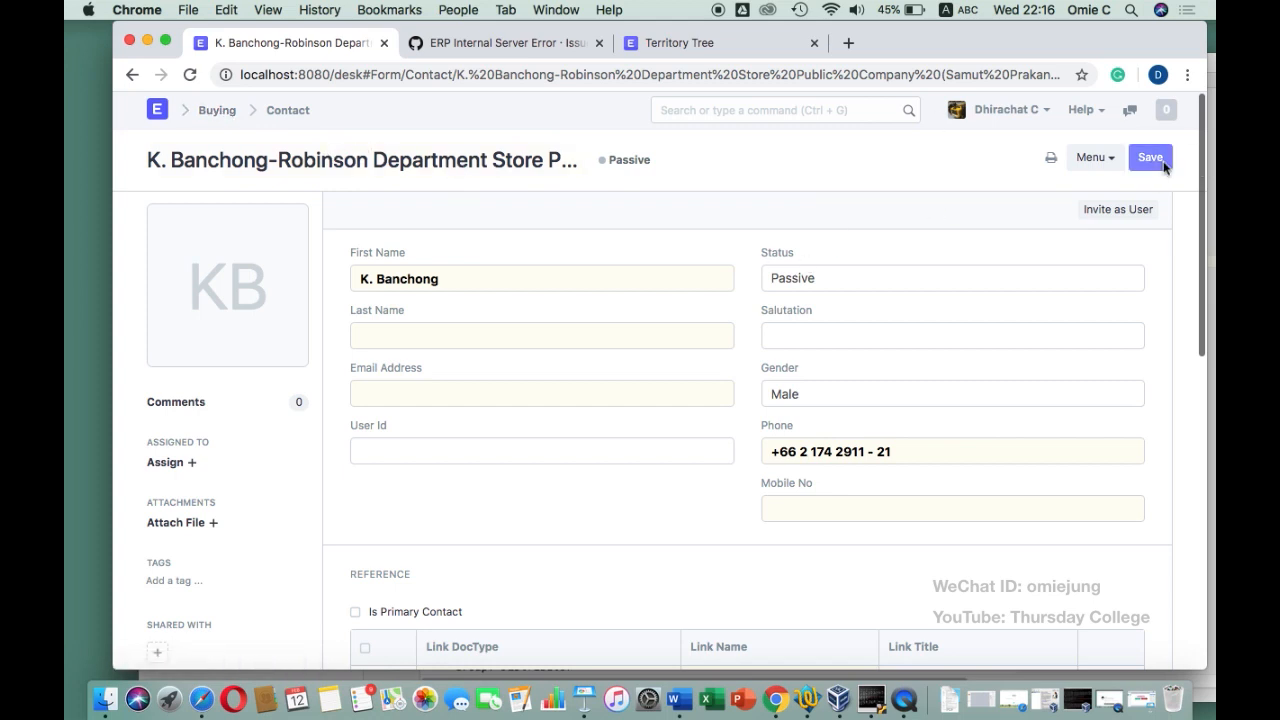
left_click(220, 111)
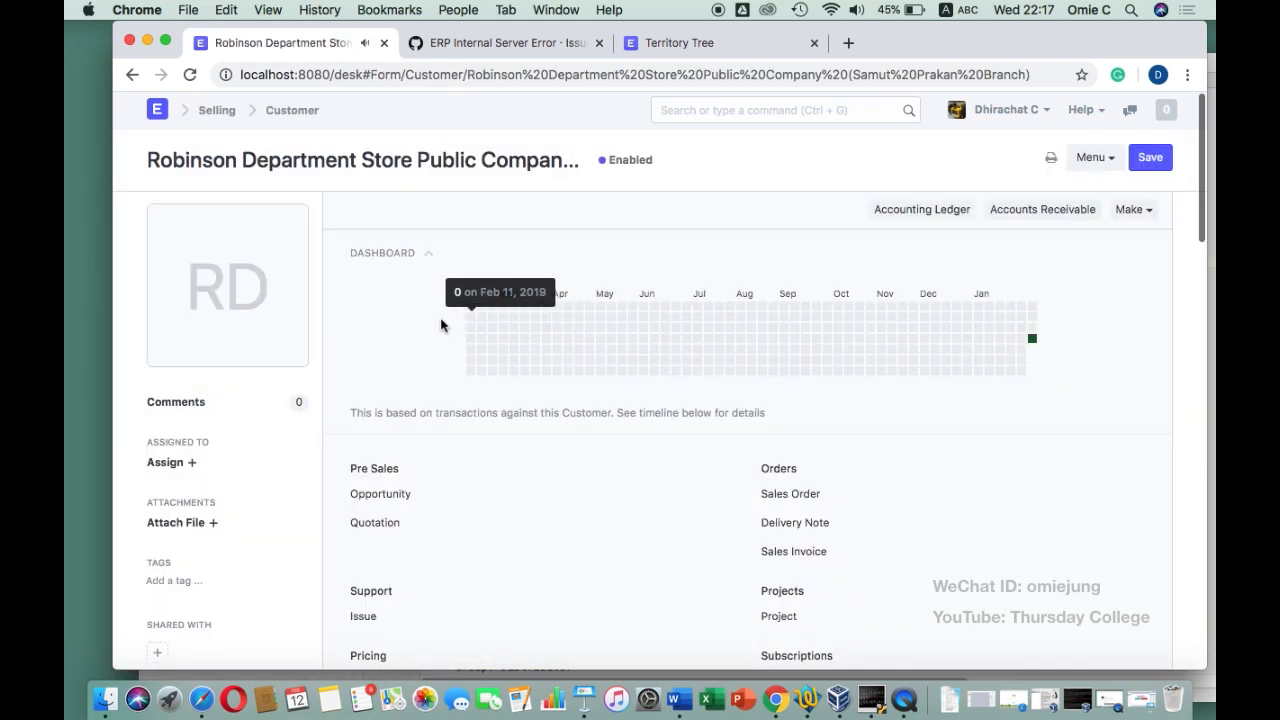
Review the Robinson customer's Address and Contact sections, then go to the Customer list
scroll(480, 410, "down", 10)
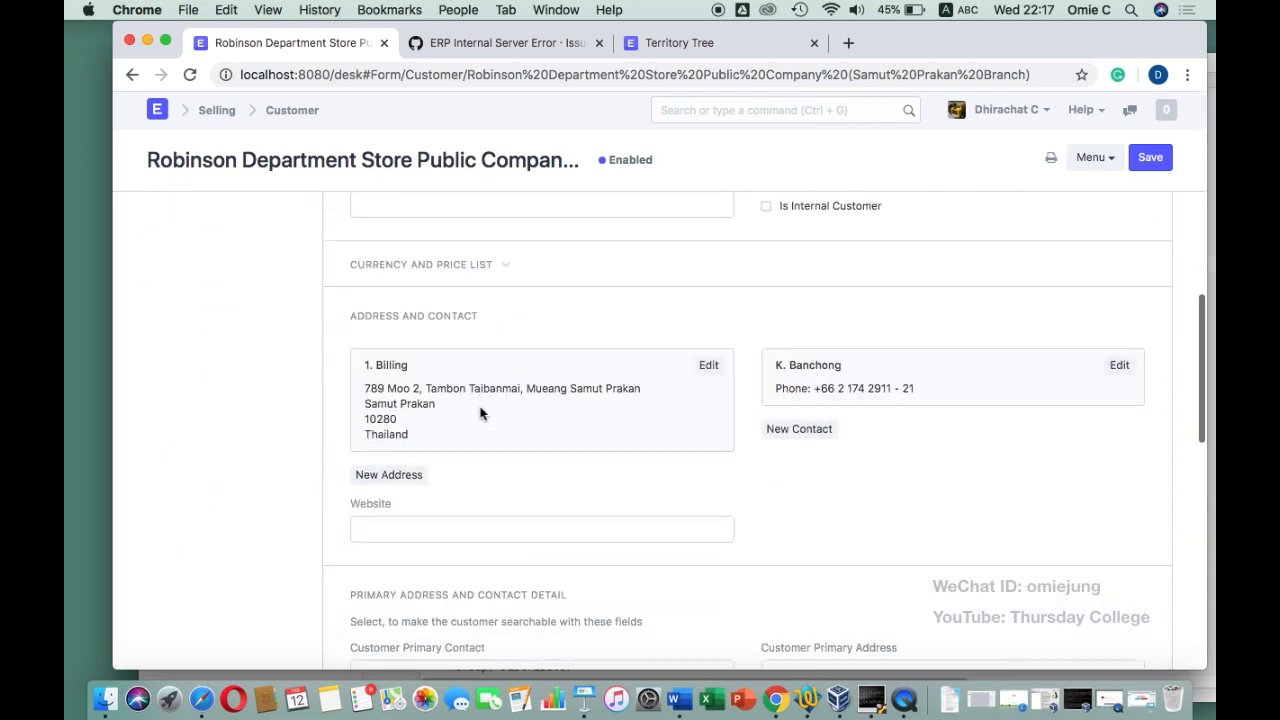
scroll(480, 410, "down", 2)
scroll(480, 410, "down", 4)
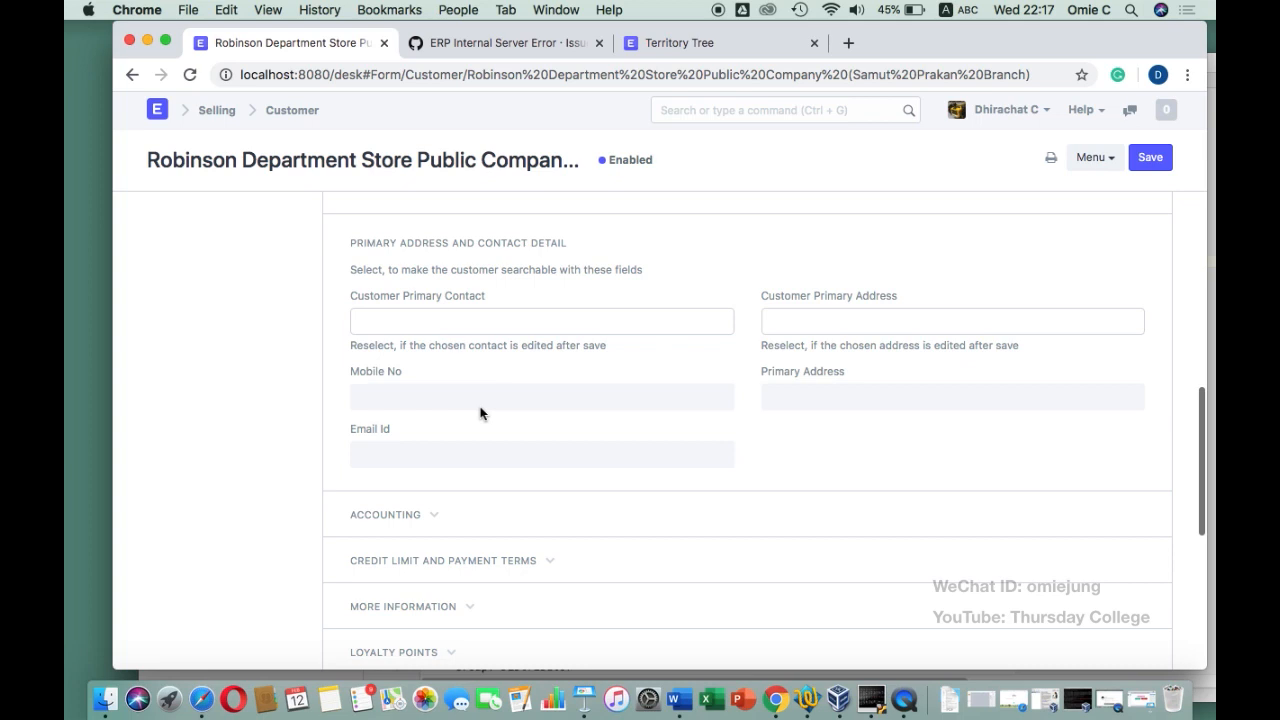
scroll(480, 411, "up", 10)
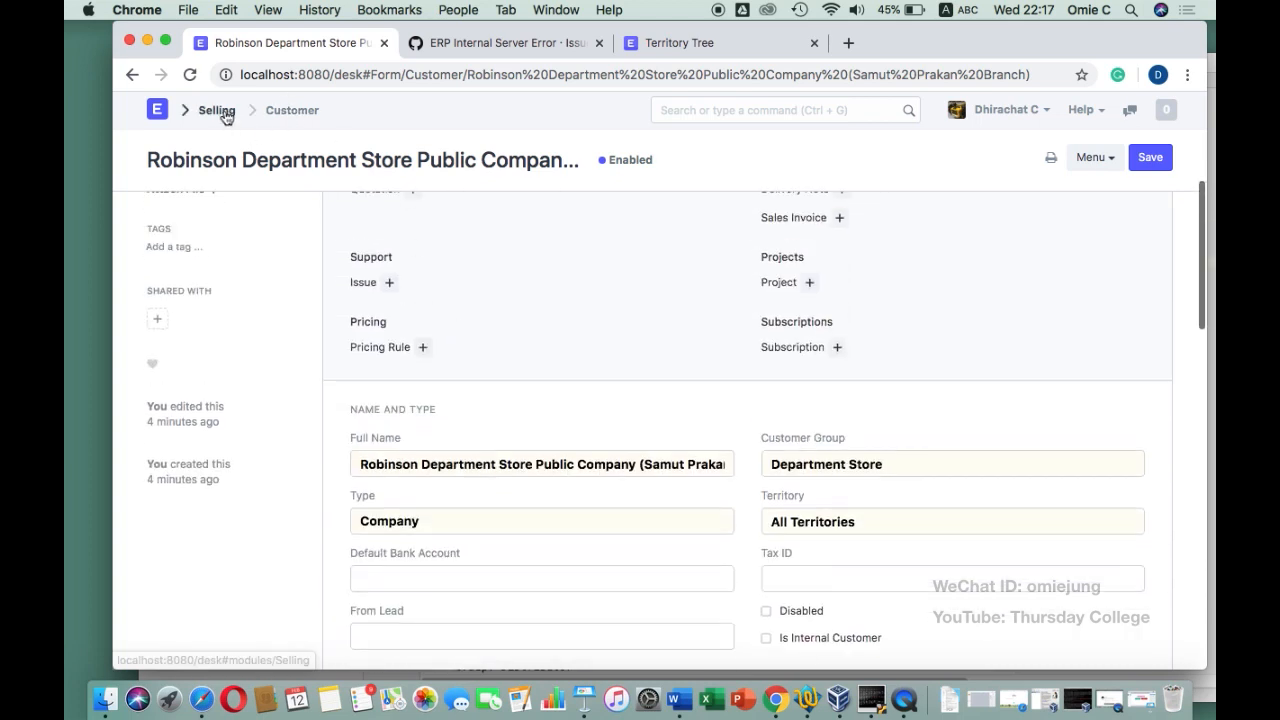
left_click(300, 113)
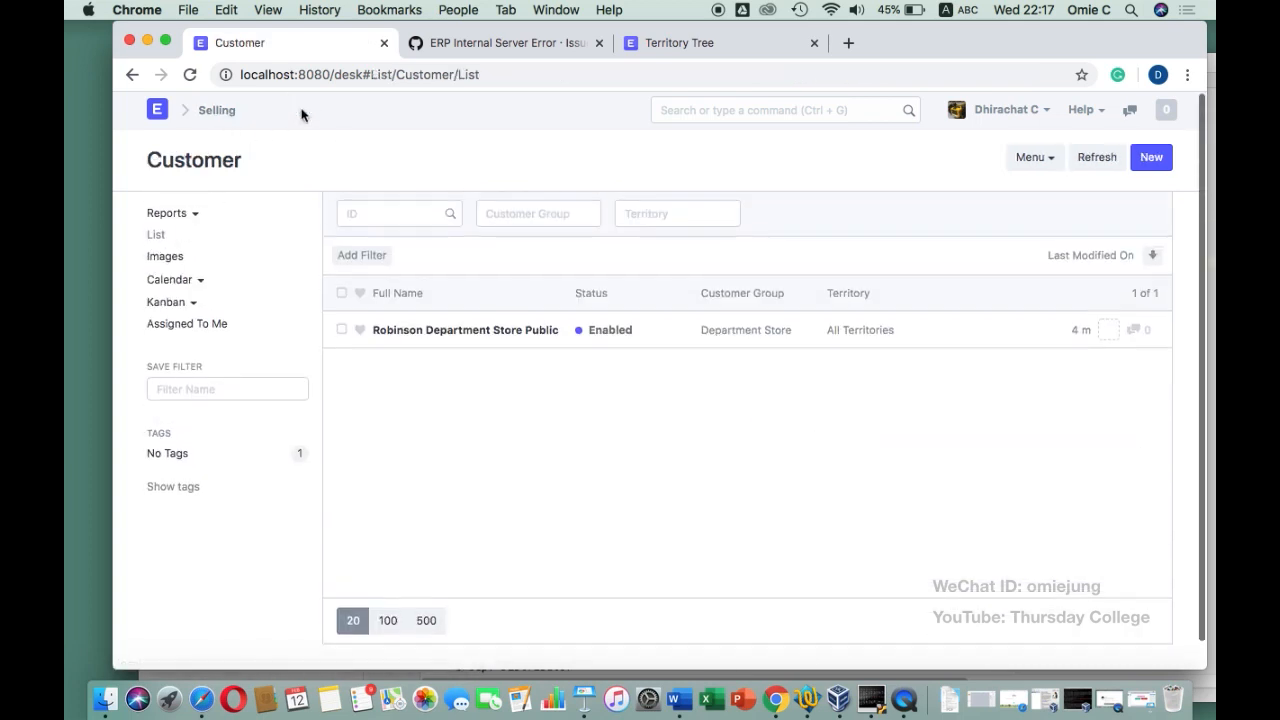
Start a new customer named Toy “R” Us (Thailand), copied from the notes
left_click(1151, 157)
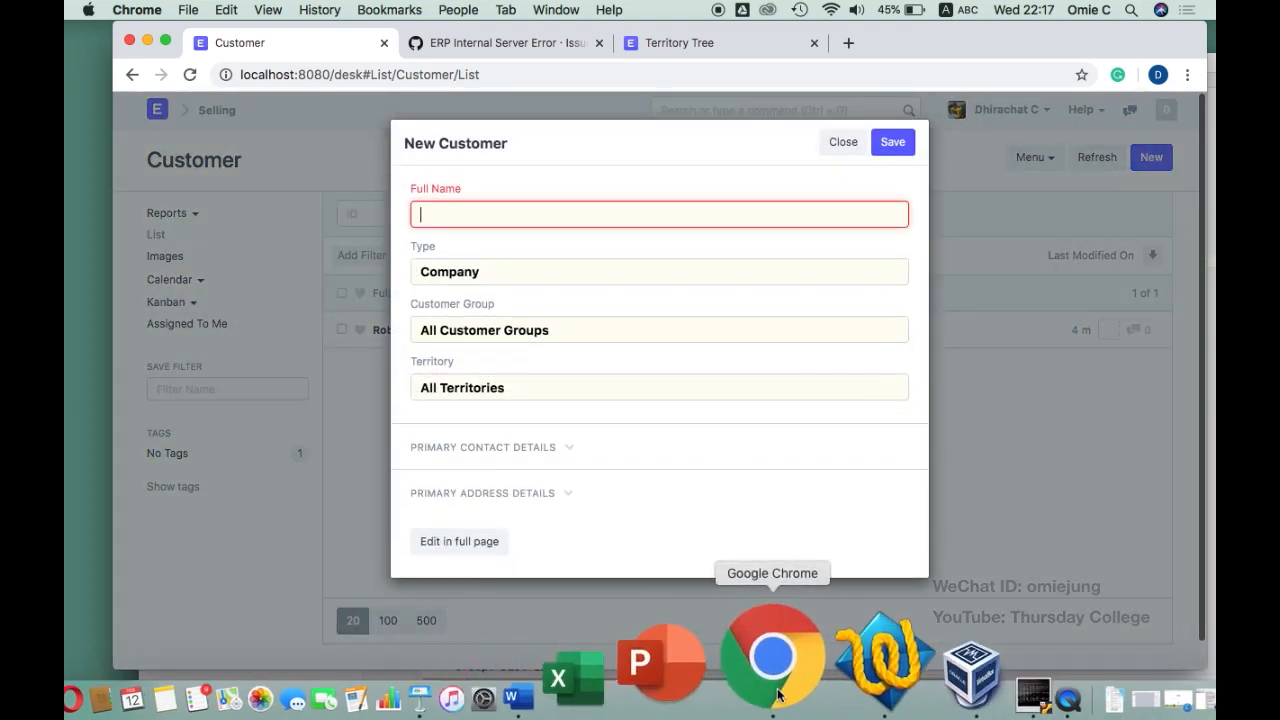
left_click(795, 660)
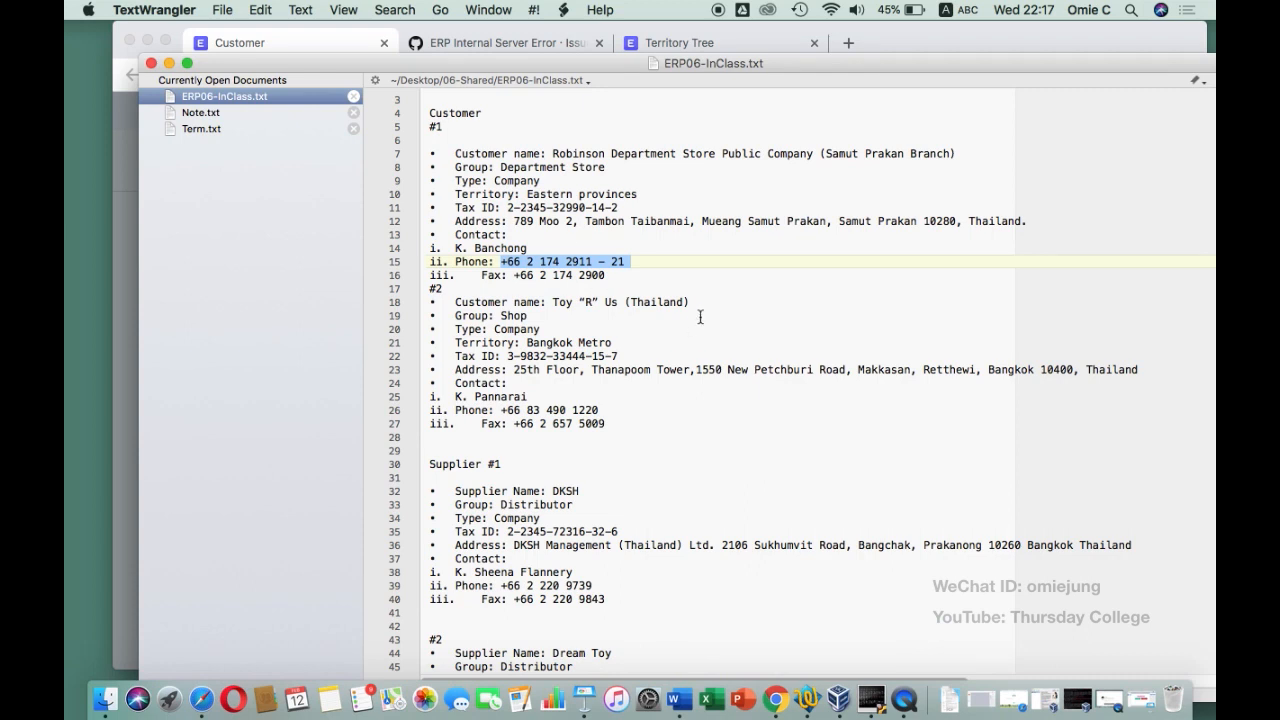
left_click_drag(712, 297, 554, 306)
key("super+c")
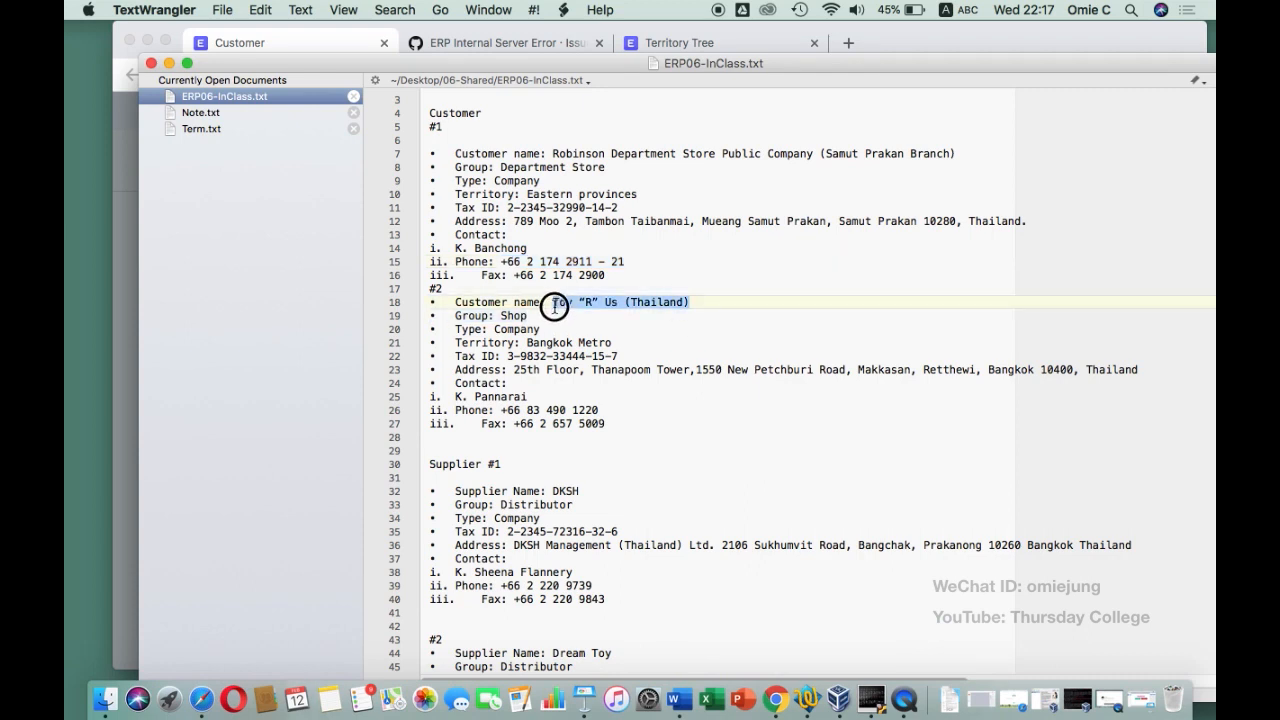
left_click(128, 229)
key("super+v")
Set customer group Shop and territory Bangkok Metro, then save the new customer
left_click(493, 324)
key("super+a")
type("S")
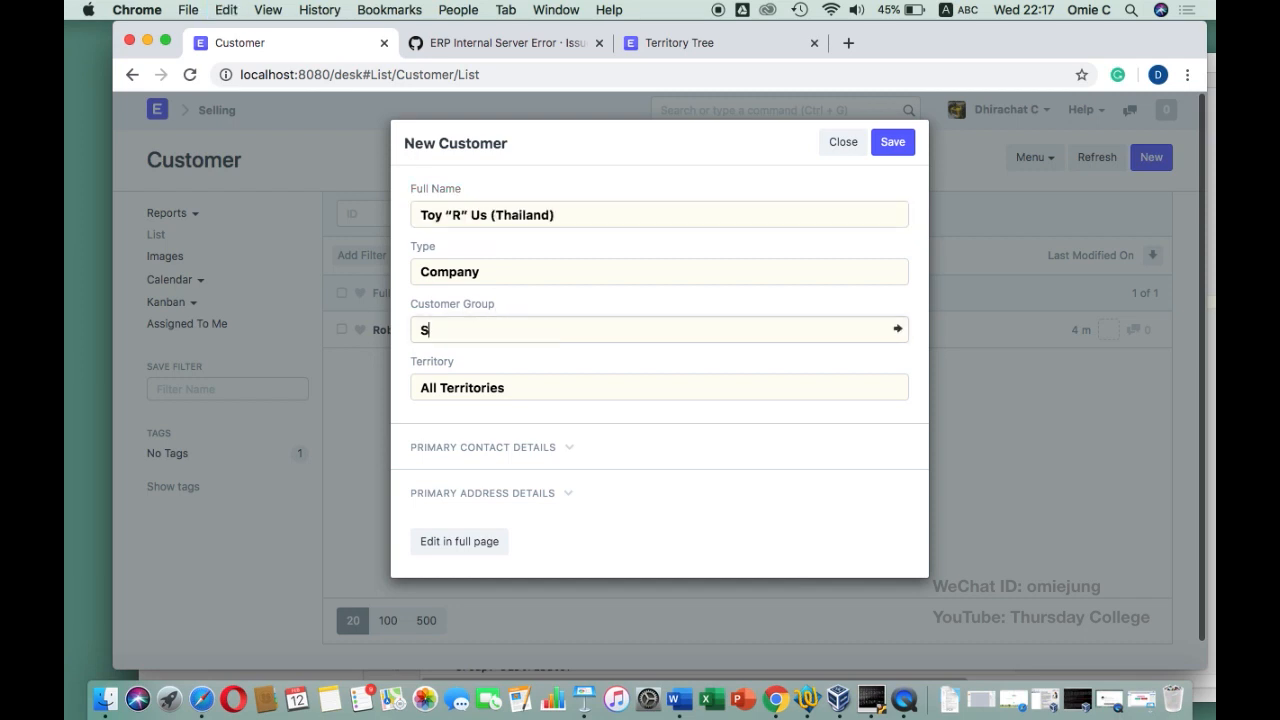
type("hop")
left_click(490, 358)
left_click(795, 698)
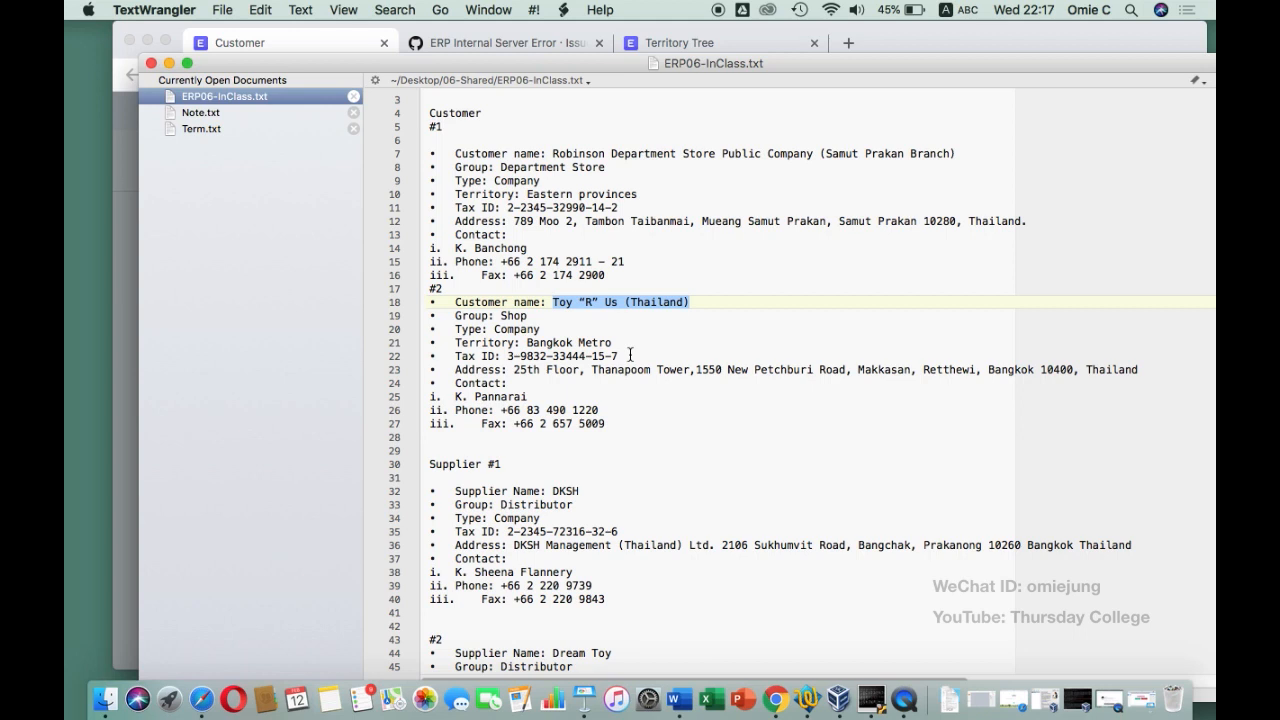
left_click(122, 364)
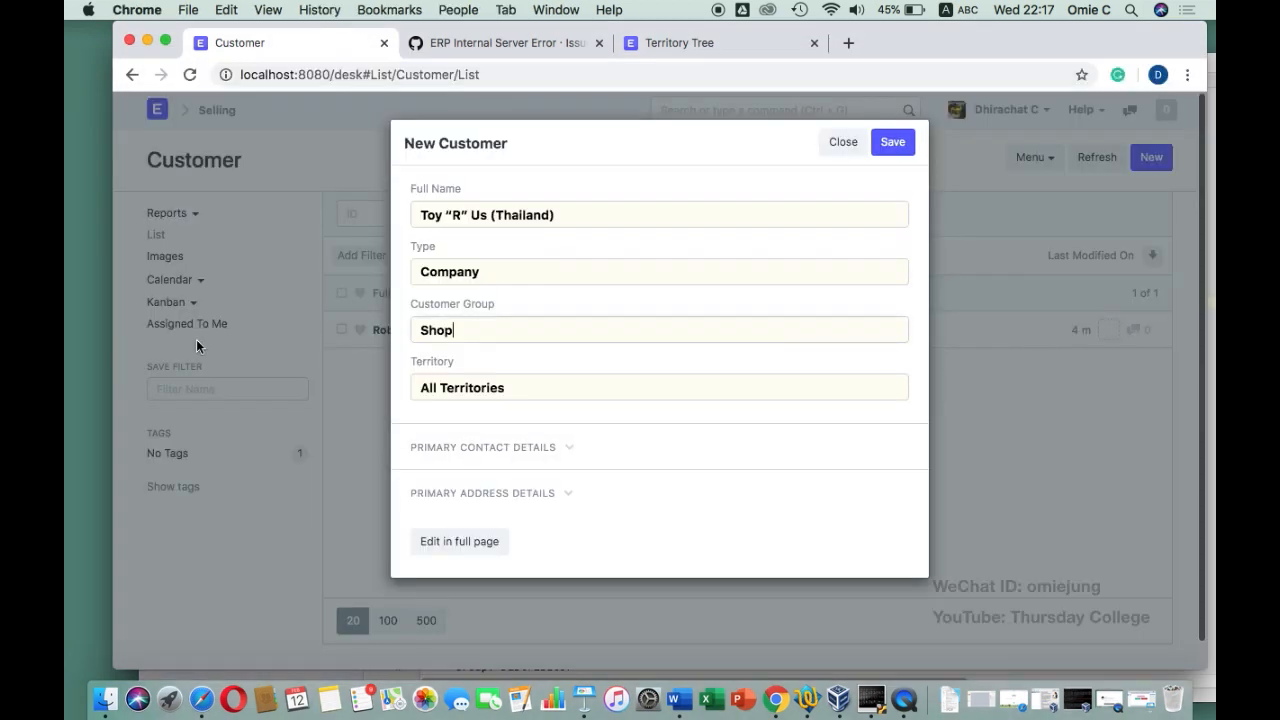
triple_click(481, 385)
type("Bang")
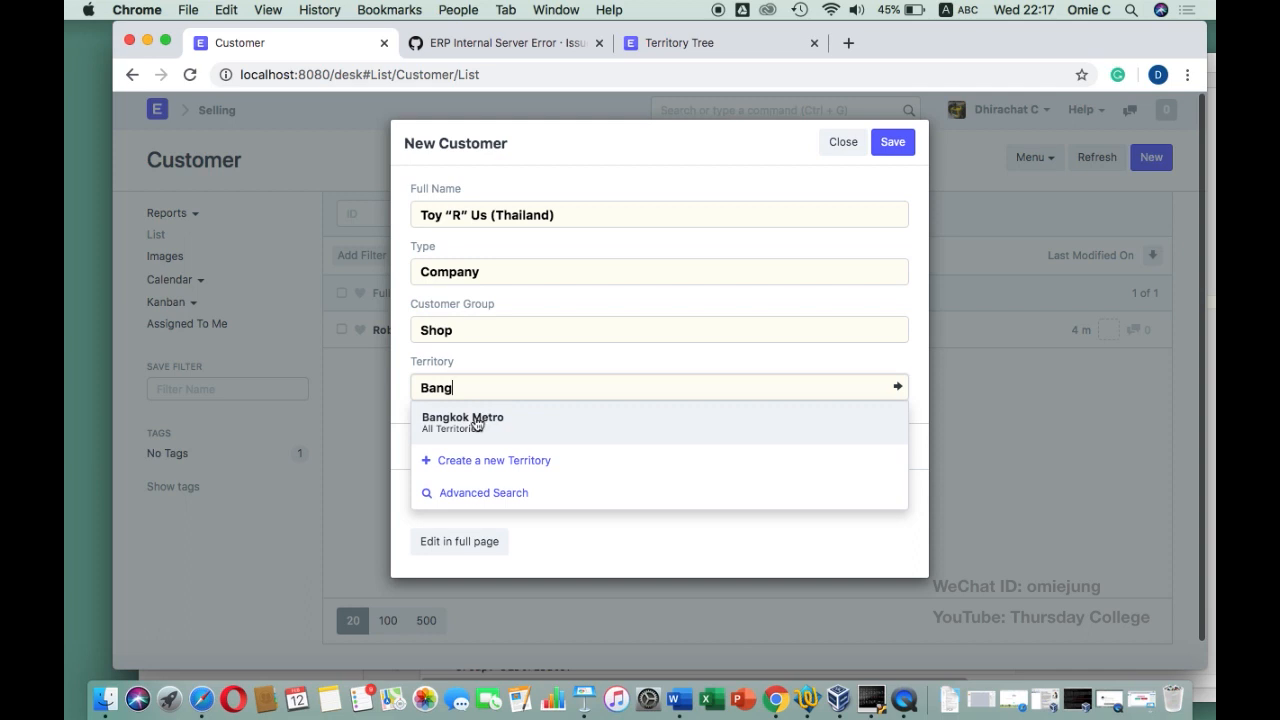
left_click(480, 420)
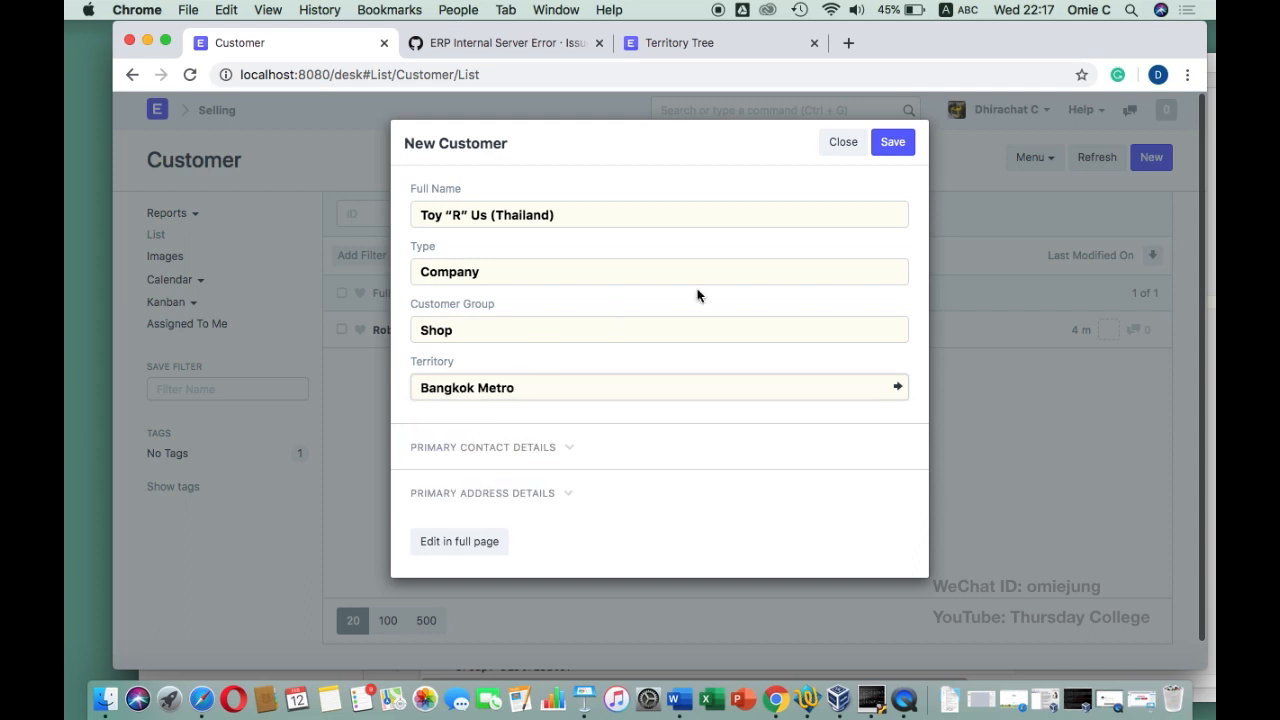
left_click(886, 146)
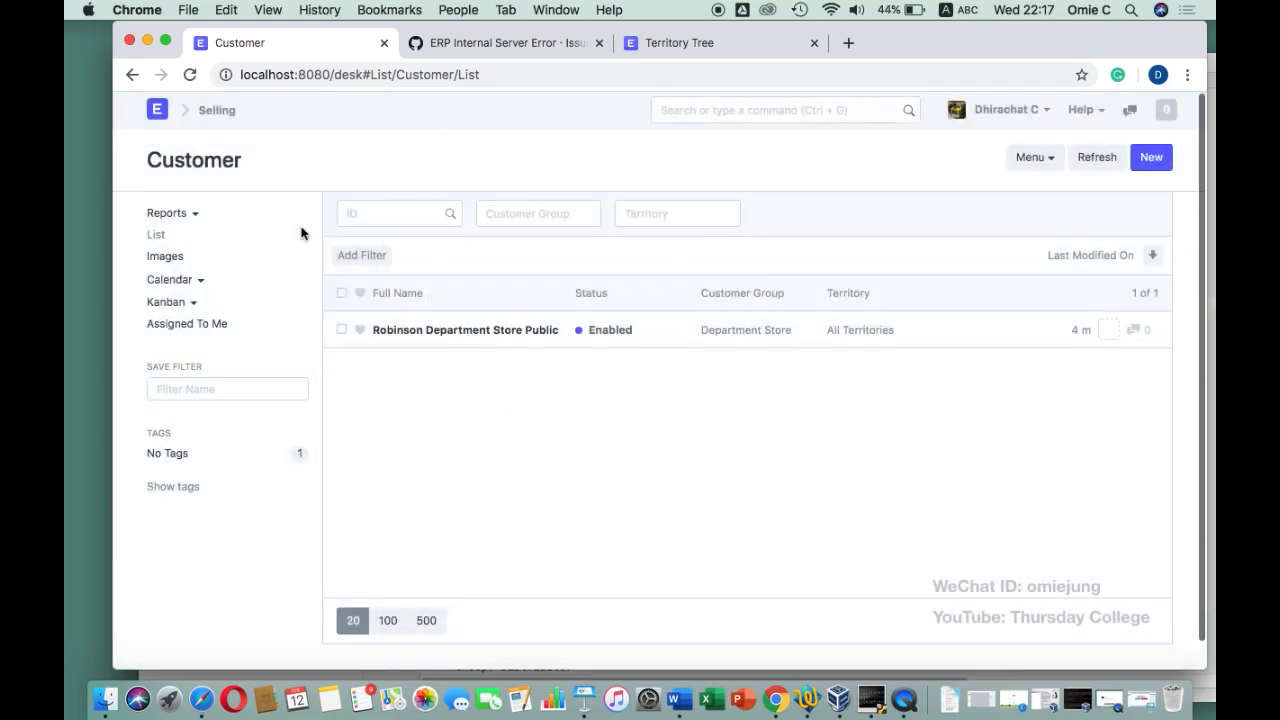
Reload the Customer list and open the Toy “R” Us (Thailand) record
left_click(497, 75)
left_click(497, 75)
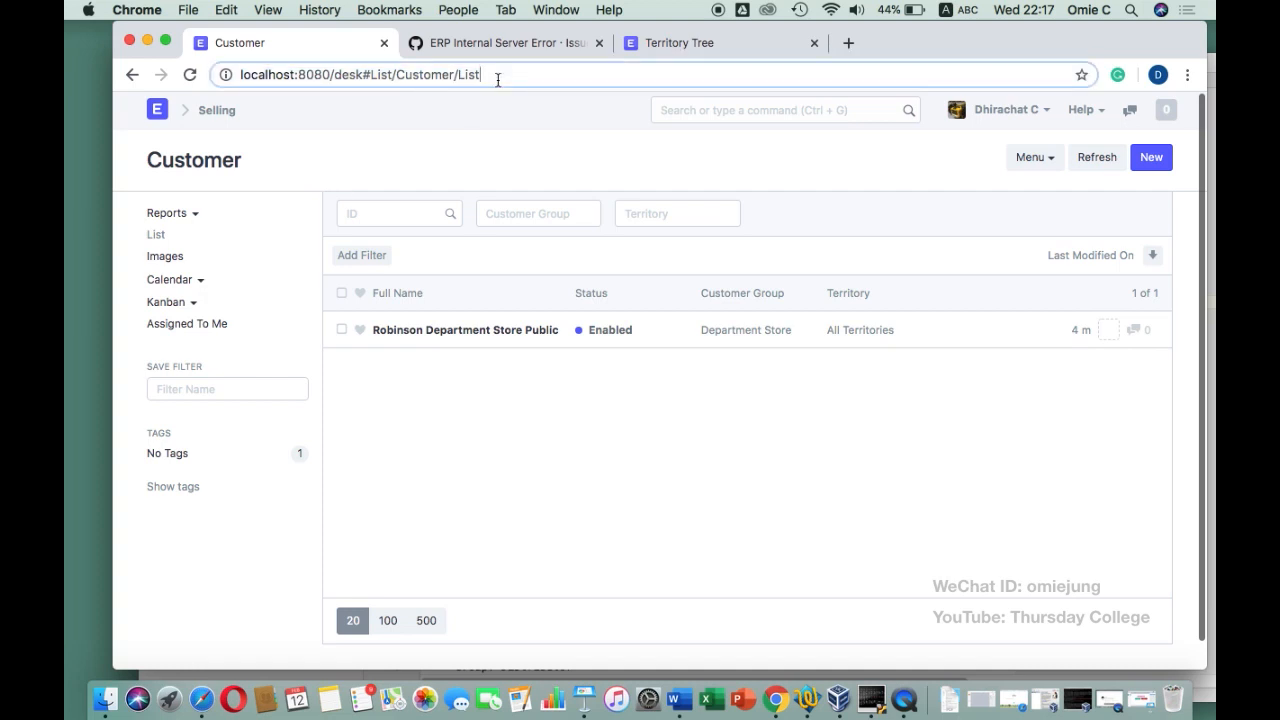
key("Return")
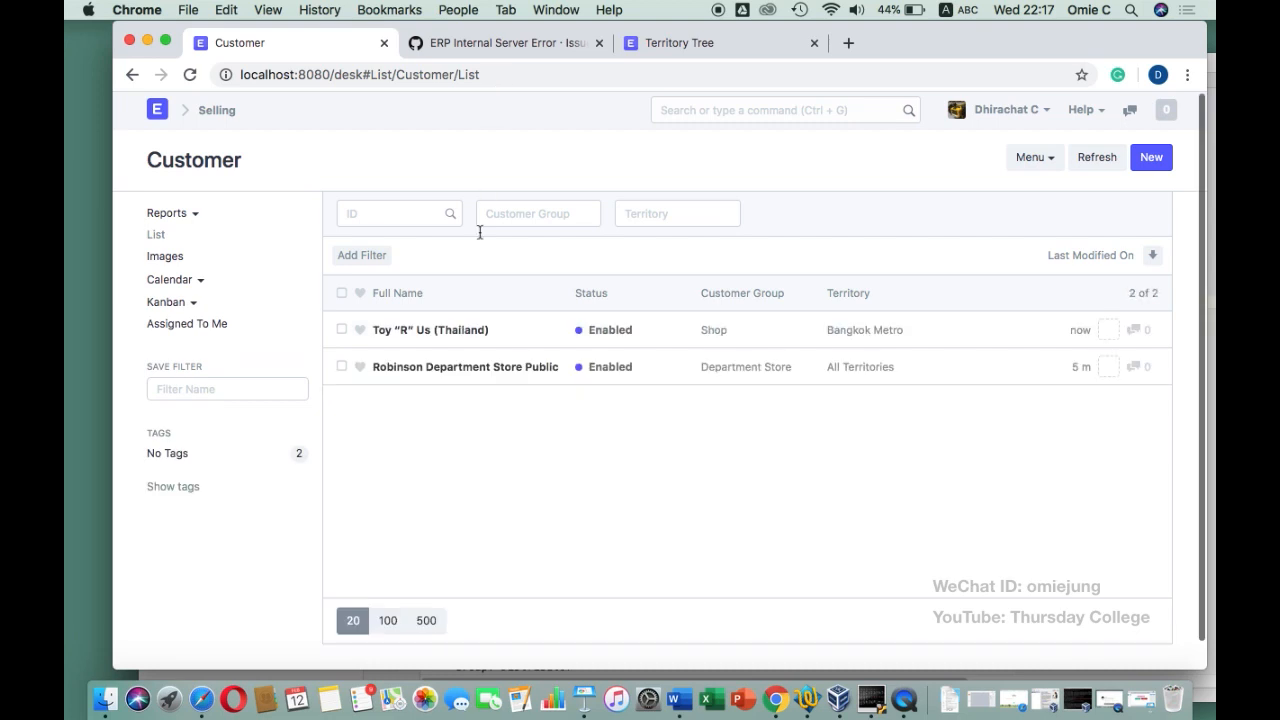
left_click(465, 334)
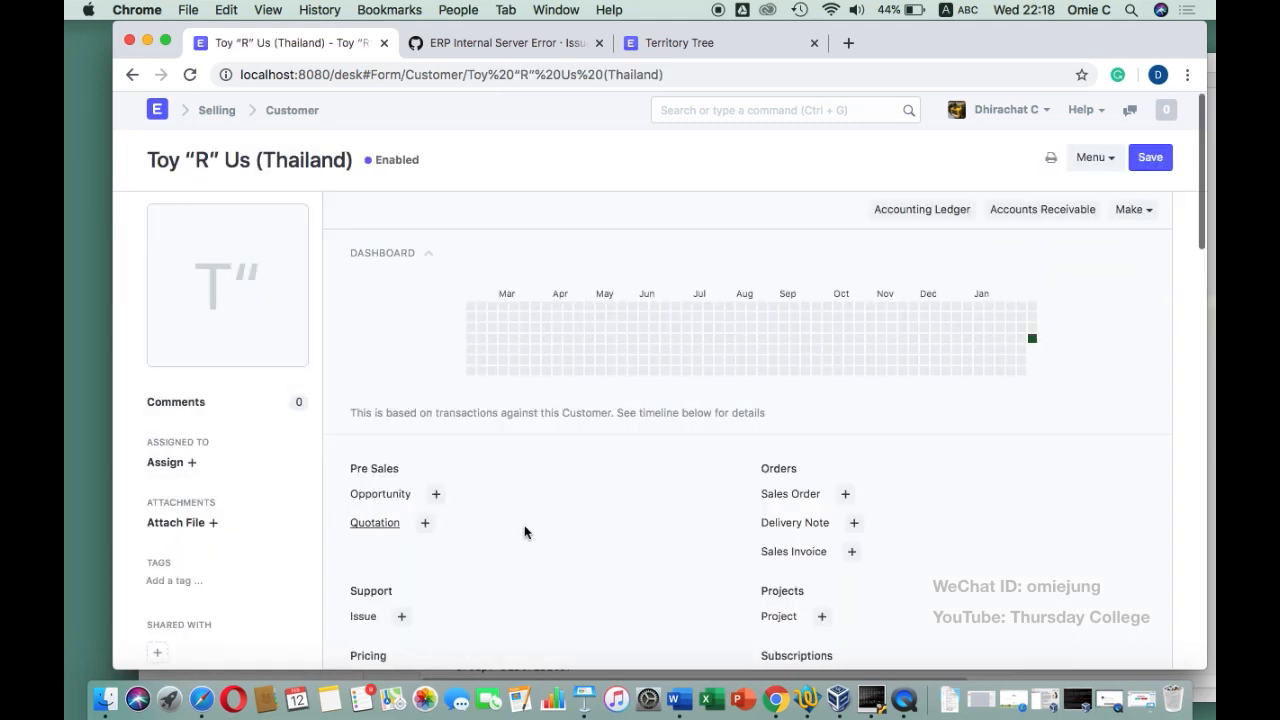
scroll(524, 532, "down", 8)
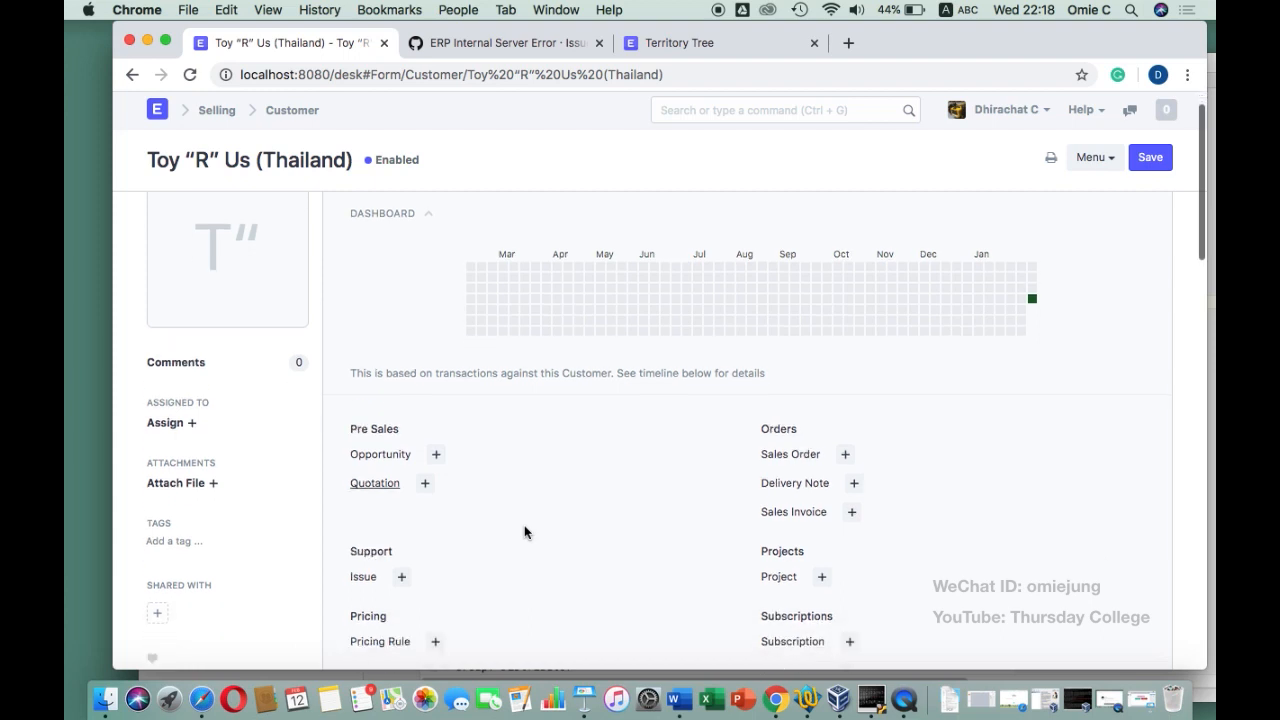
scroll(528, 530, "down", 2)
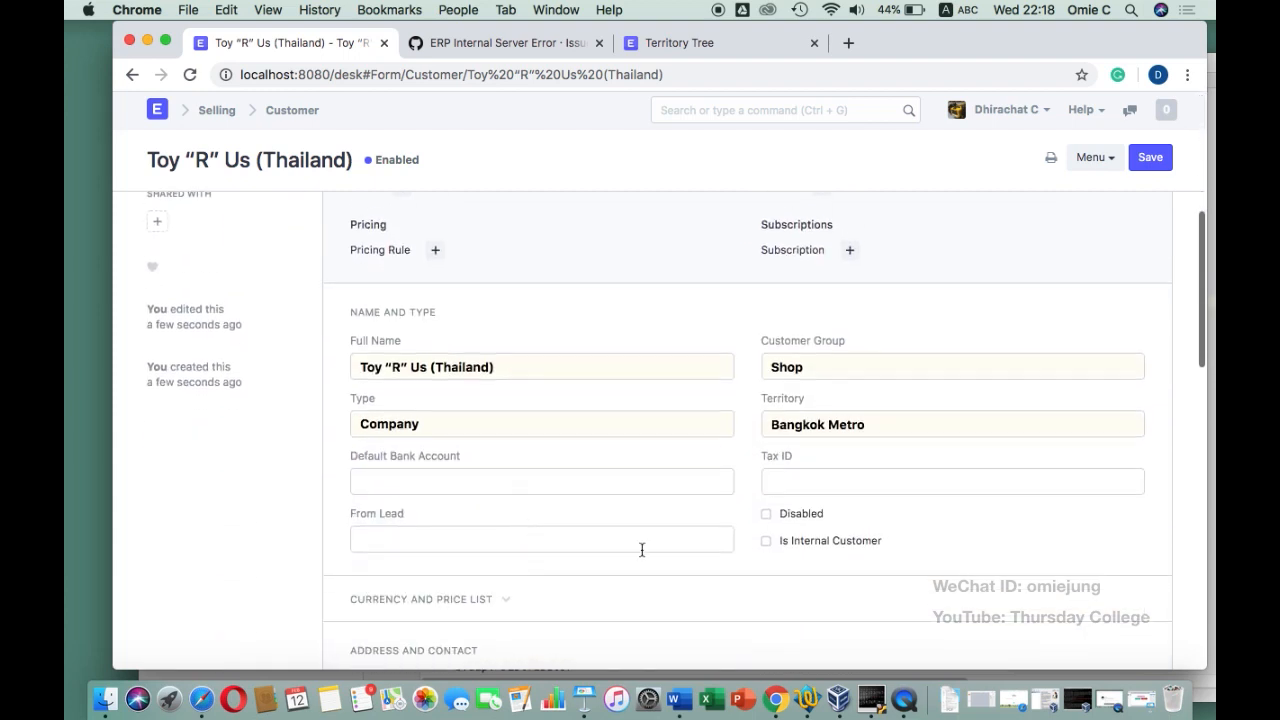
Copy the customer's tax ID from the notes into the Tax ID field
left_click(807, 690)
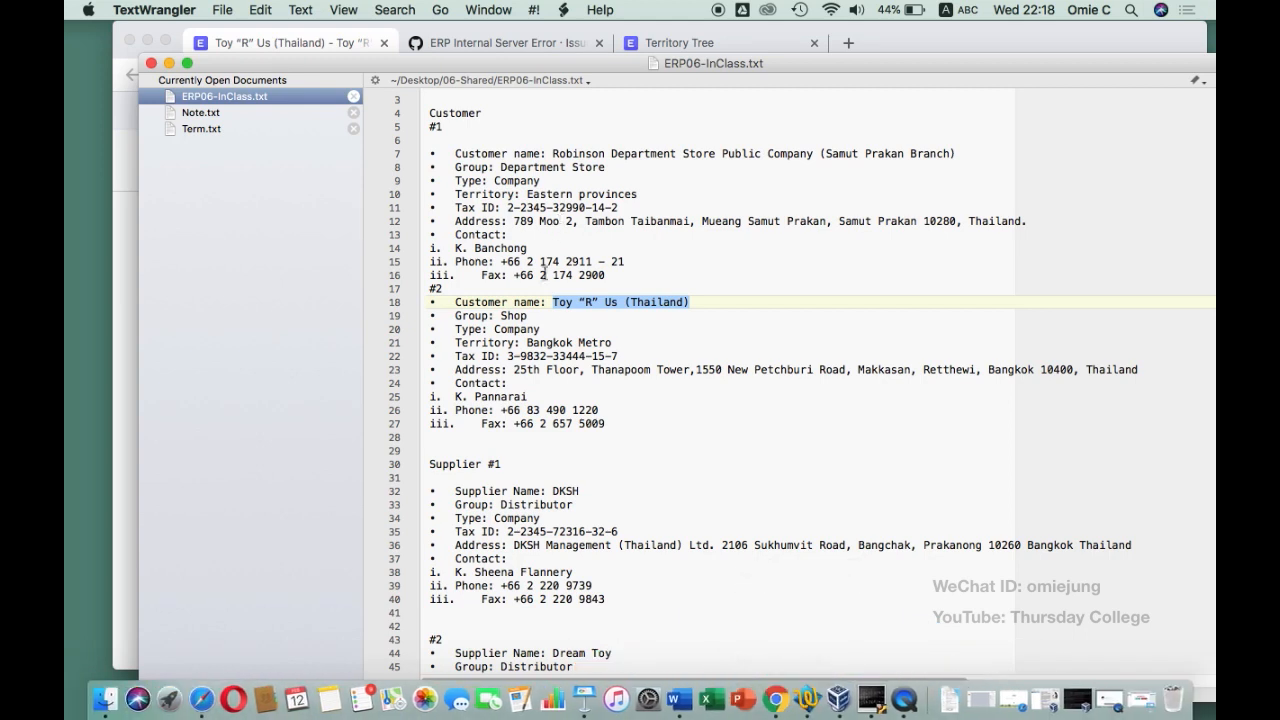
left_click_drag(626, 355, 509, 356)
key("super+c")
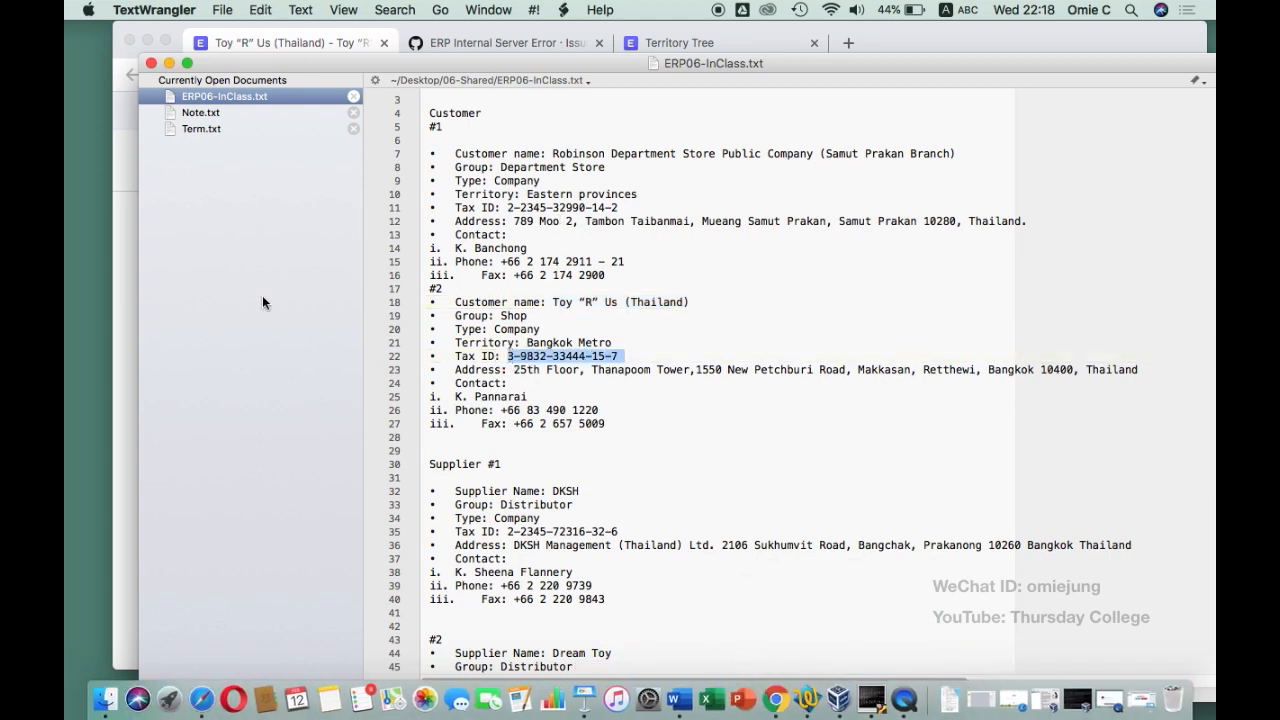
left_click(124, 254)
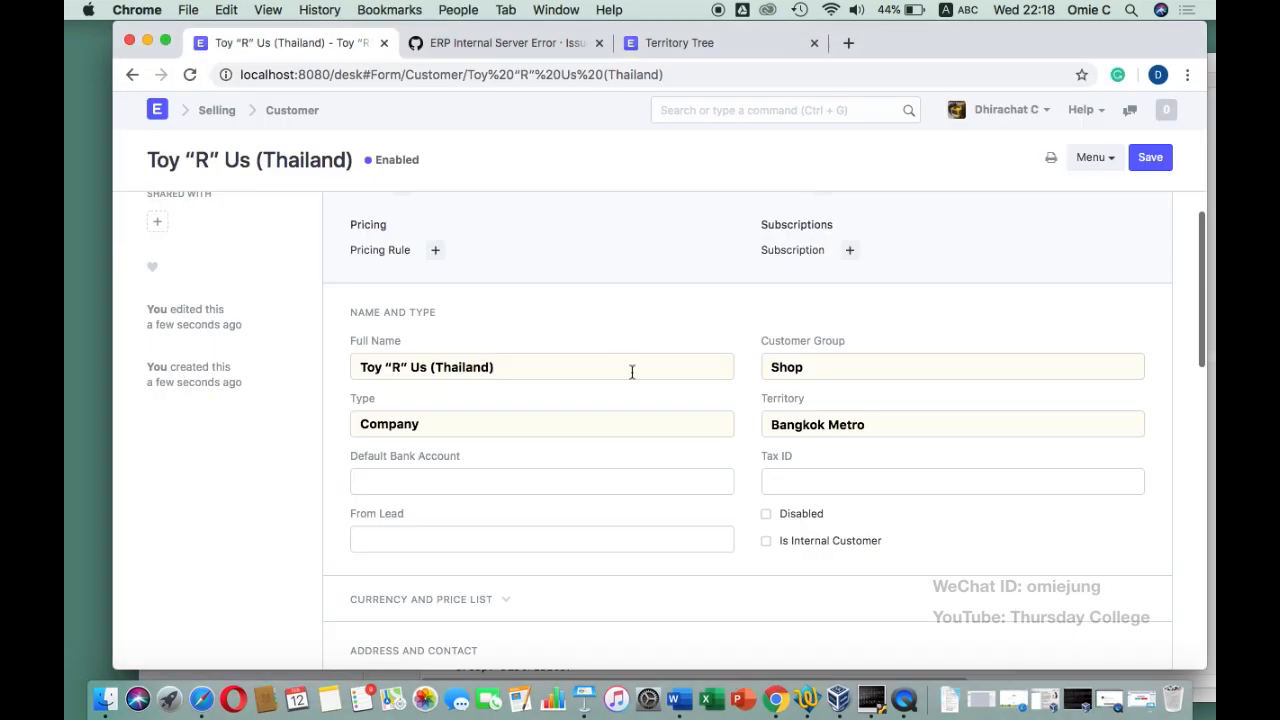
left_click(819, 482)
key("super+v")
scroll(817, 480, "down", 5)
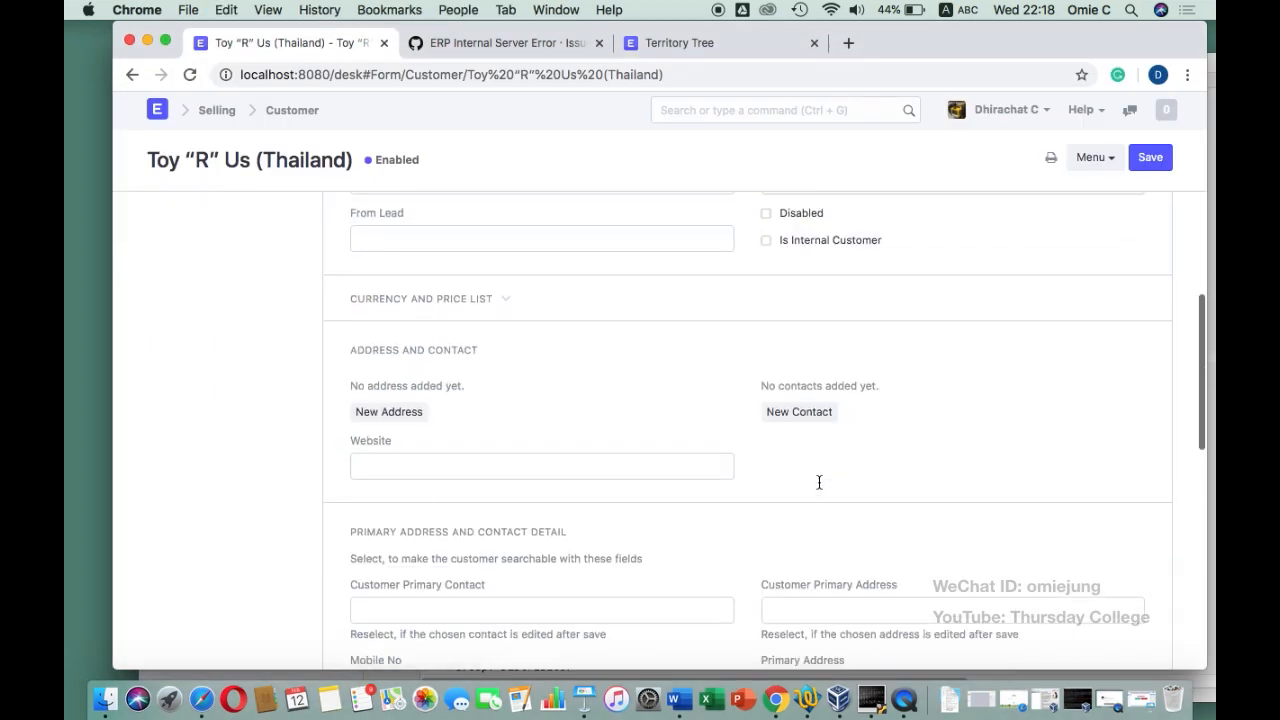
Start a new address and paste the street from the notes into Address Line 1
left_click(410, 405)
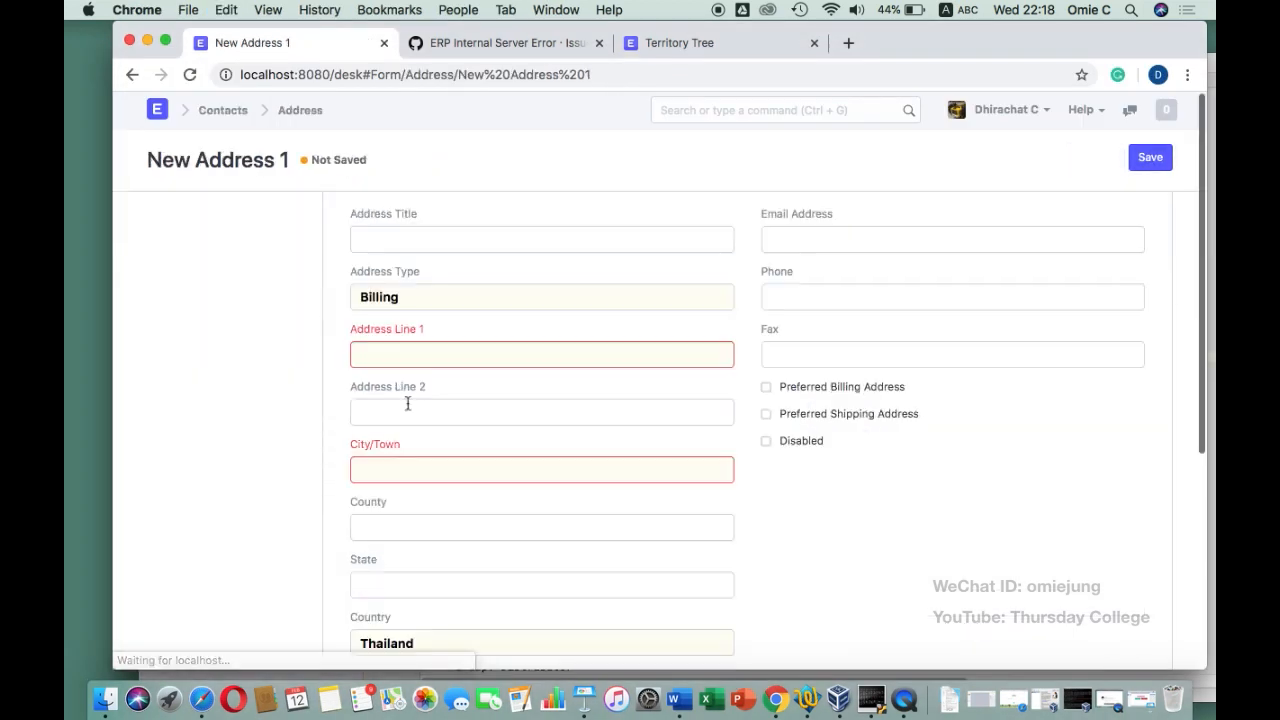
left_click(469, 234)
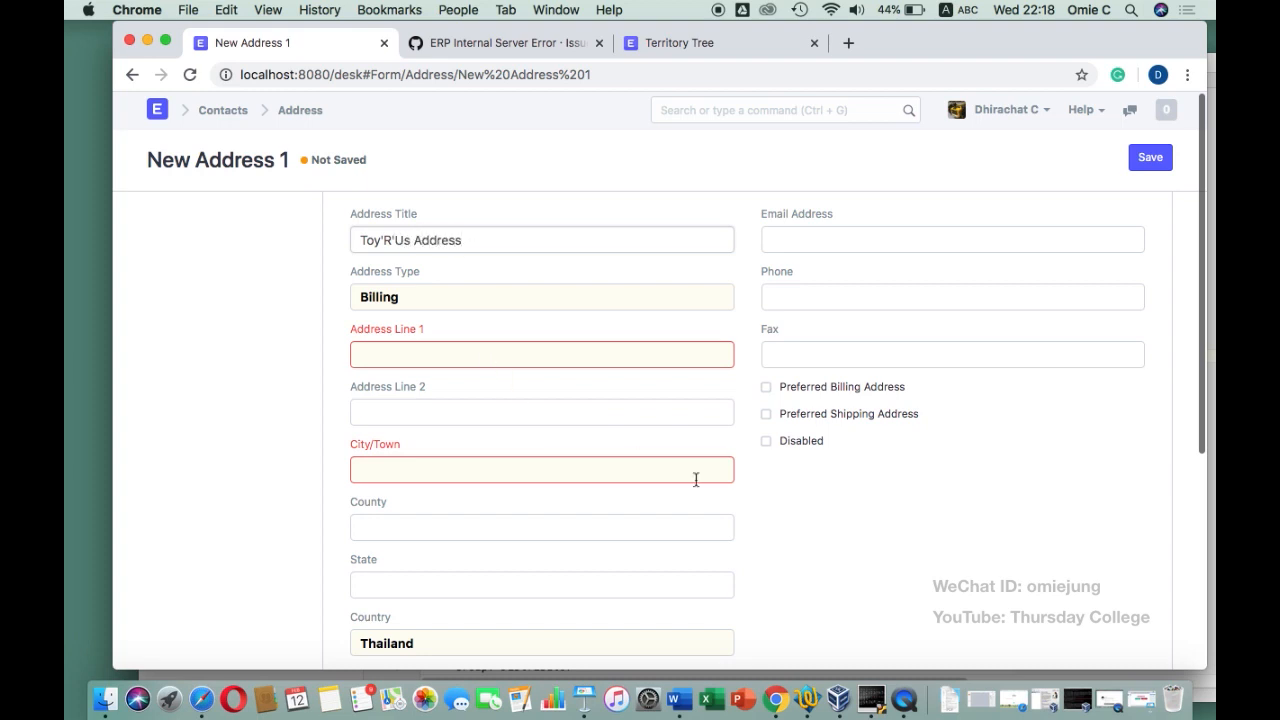
left_click(800, 710)
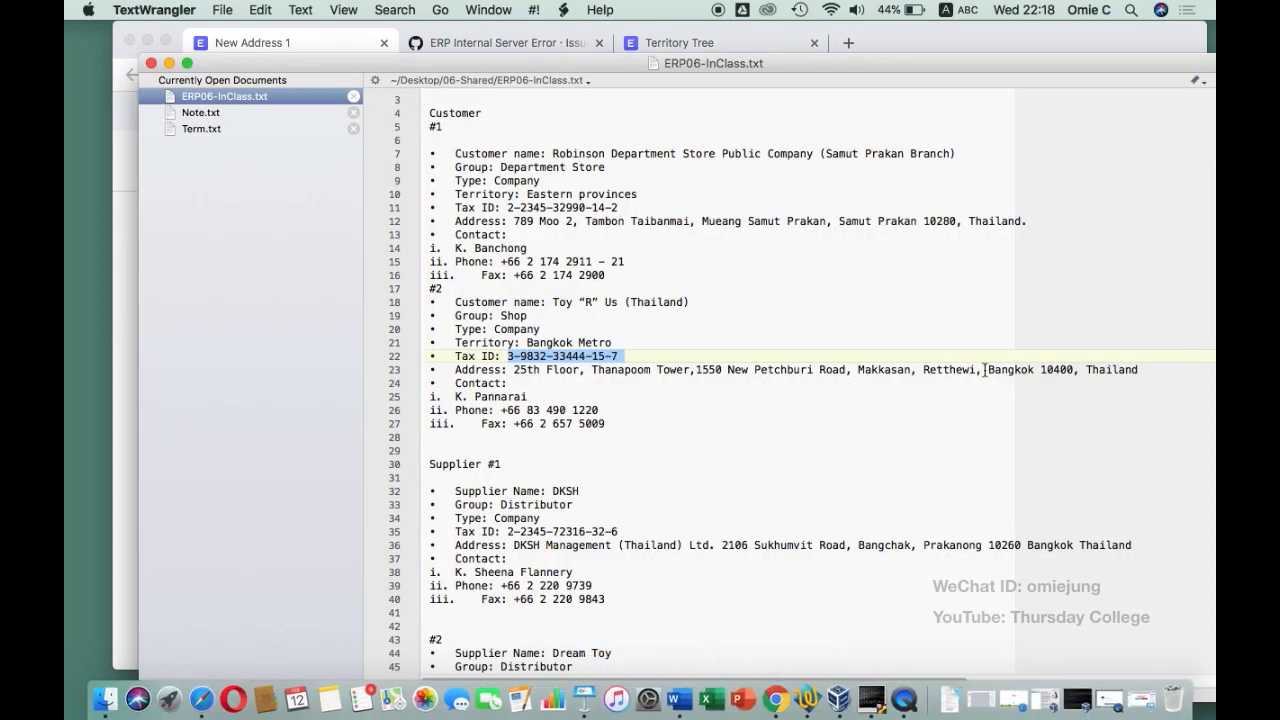
left_click_drag(982, 370, 515, 371)
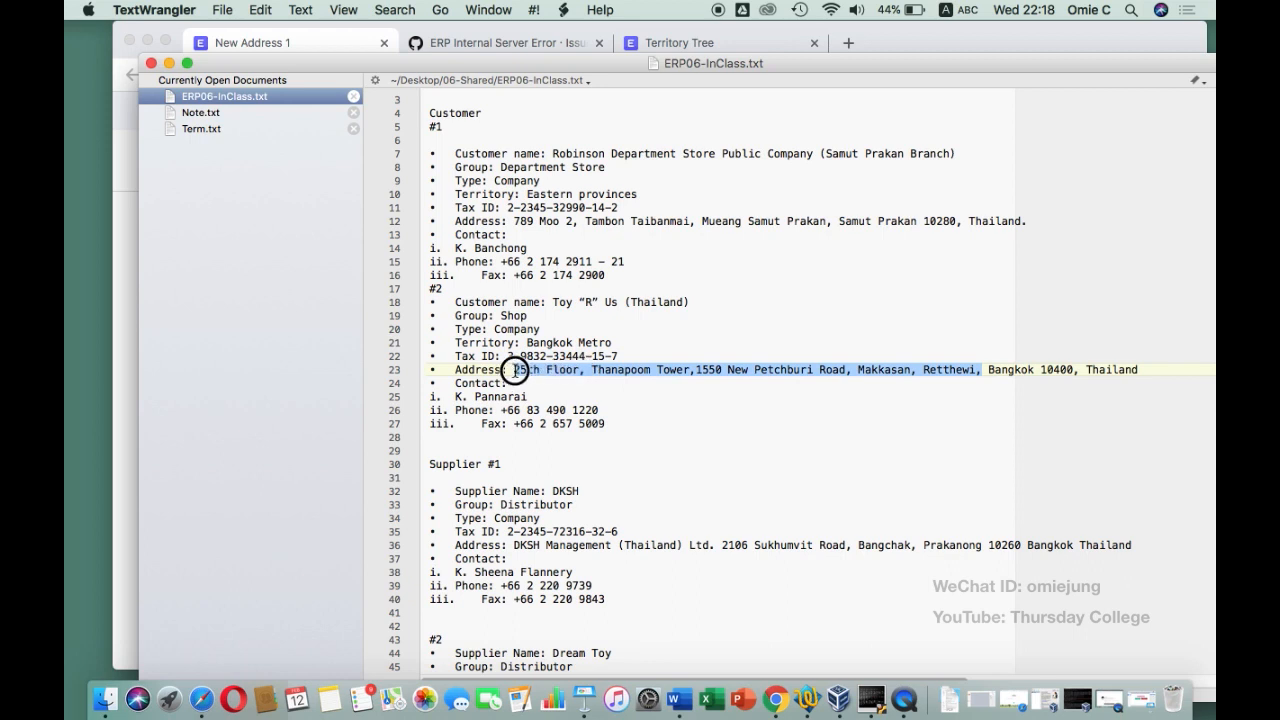
left_click(126, 263)
left_click(384, 358)
key("super+v")
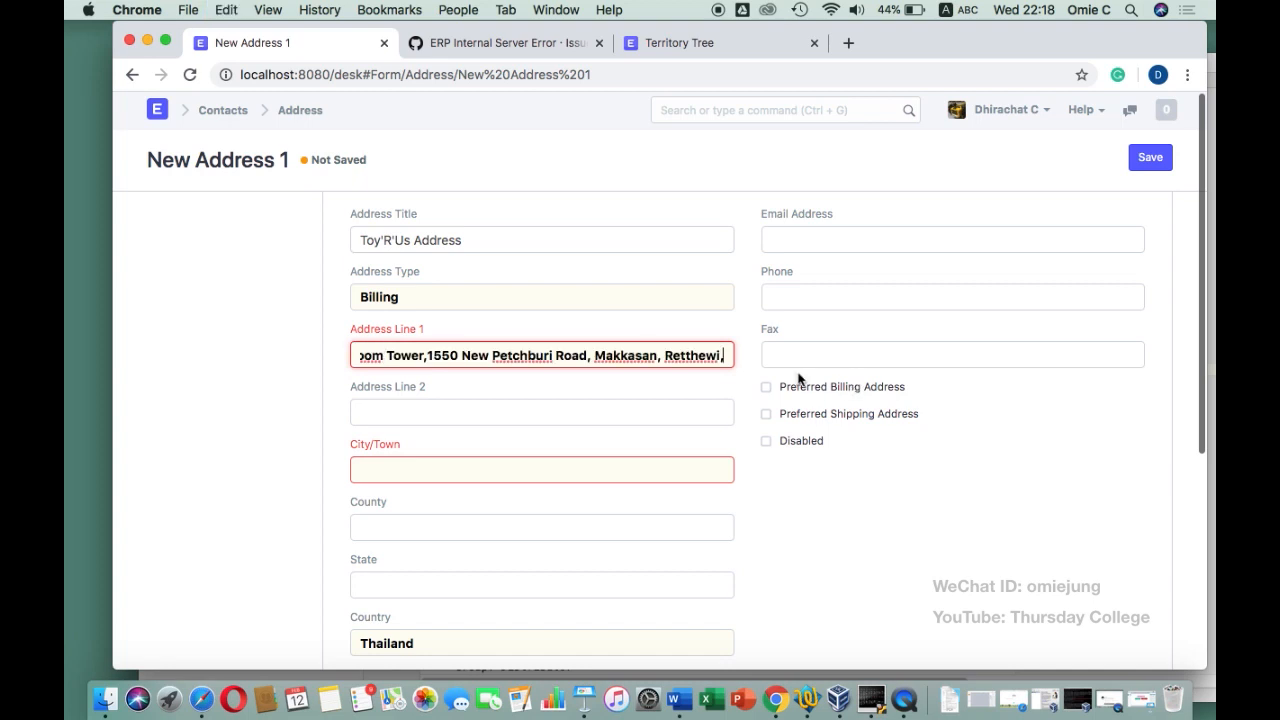
Copy the customer's fax number from the notes into the Fax field
left_click(810, 690)
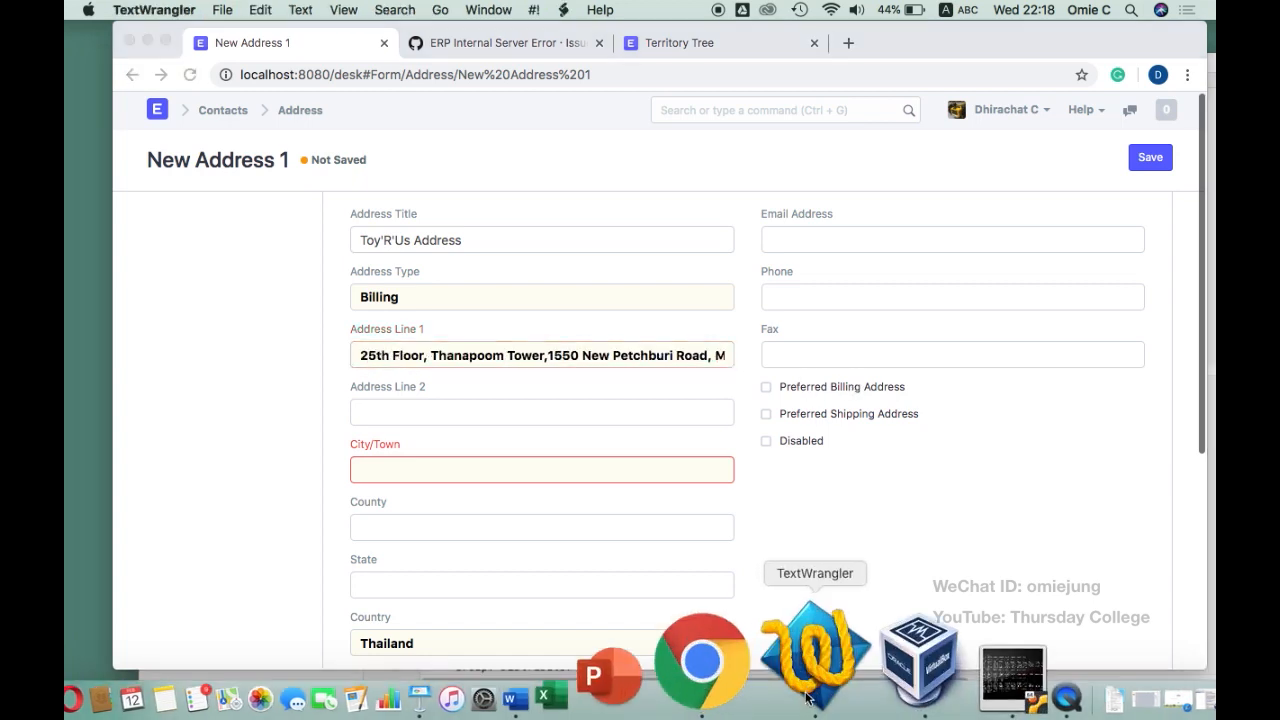
left_click_drag(617, 423, 514, 423)
key("super+c")
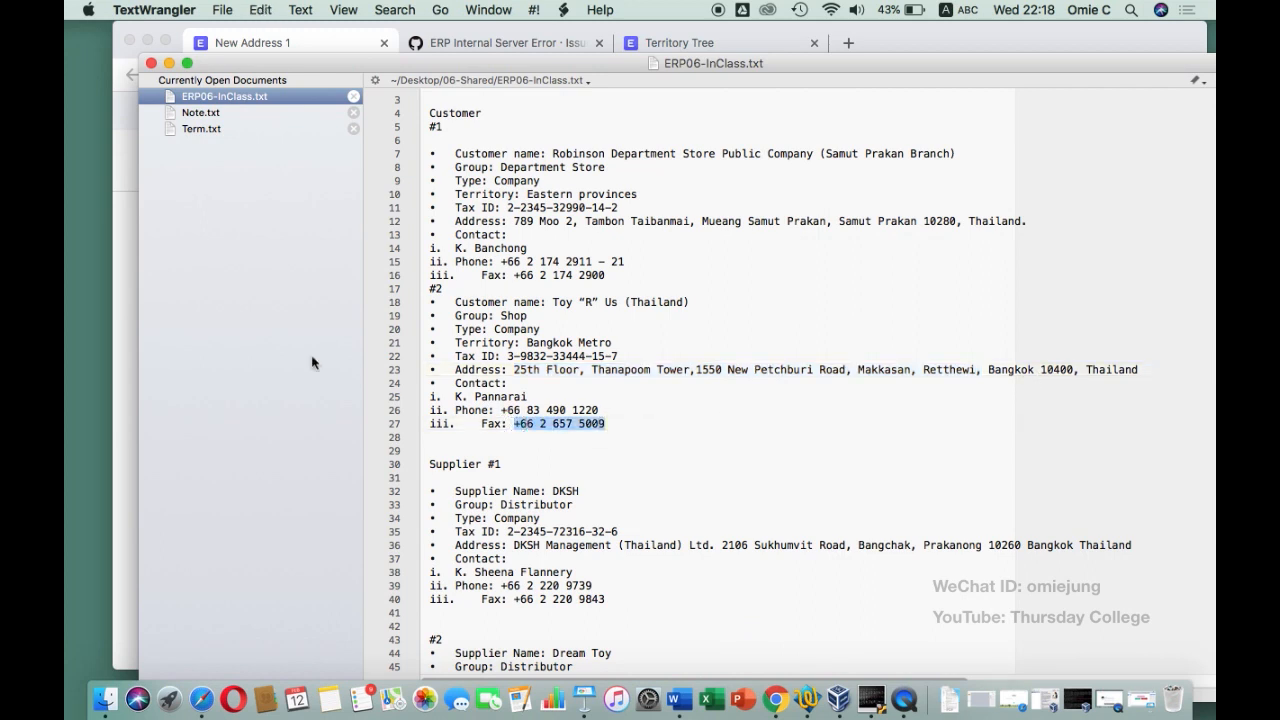
left_click(130, 290)
left_click(873, 355)
key("super+v")
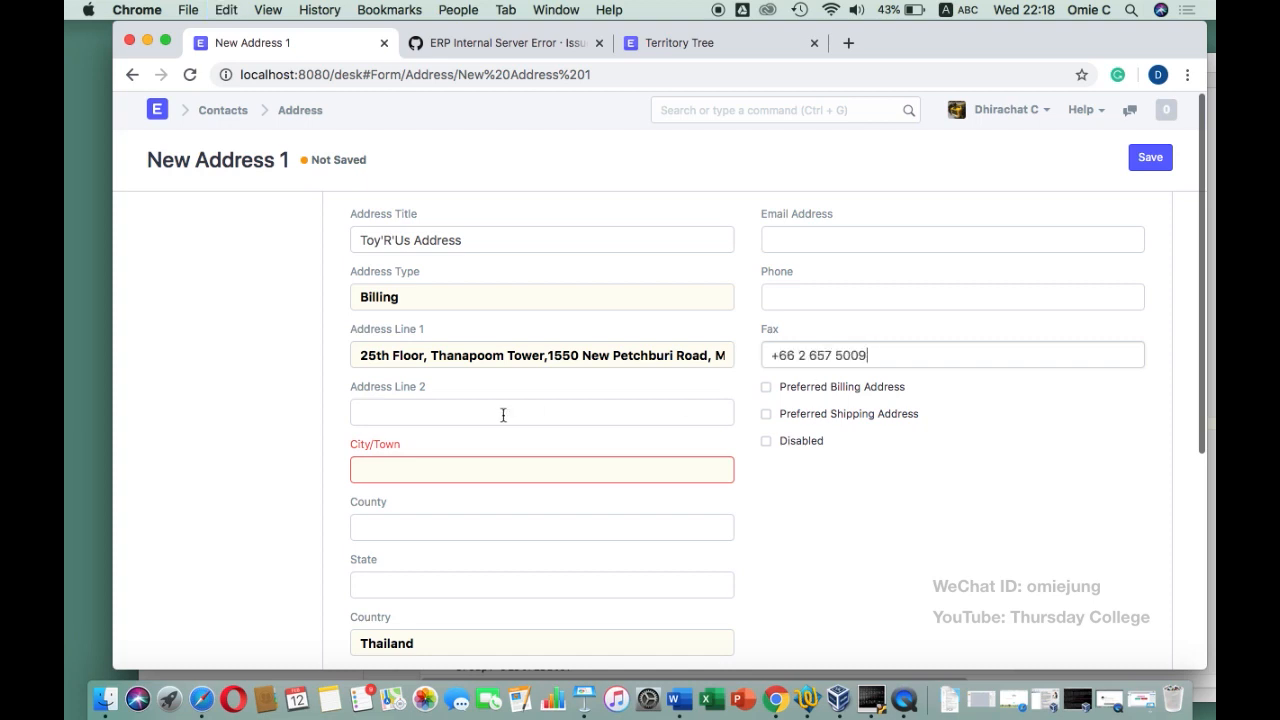
Set City/Town to Bangkok and postal code 10400, then save the billing address
left_click(654, 471)
type("Bangkok")
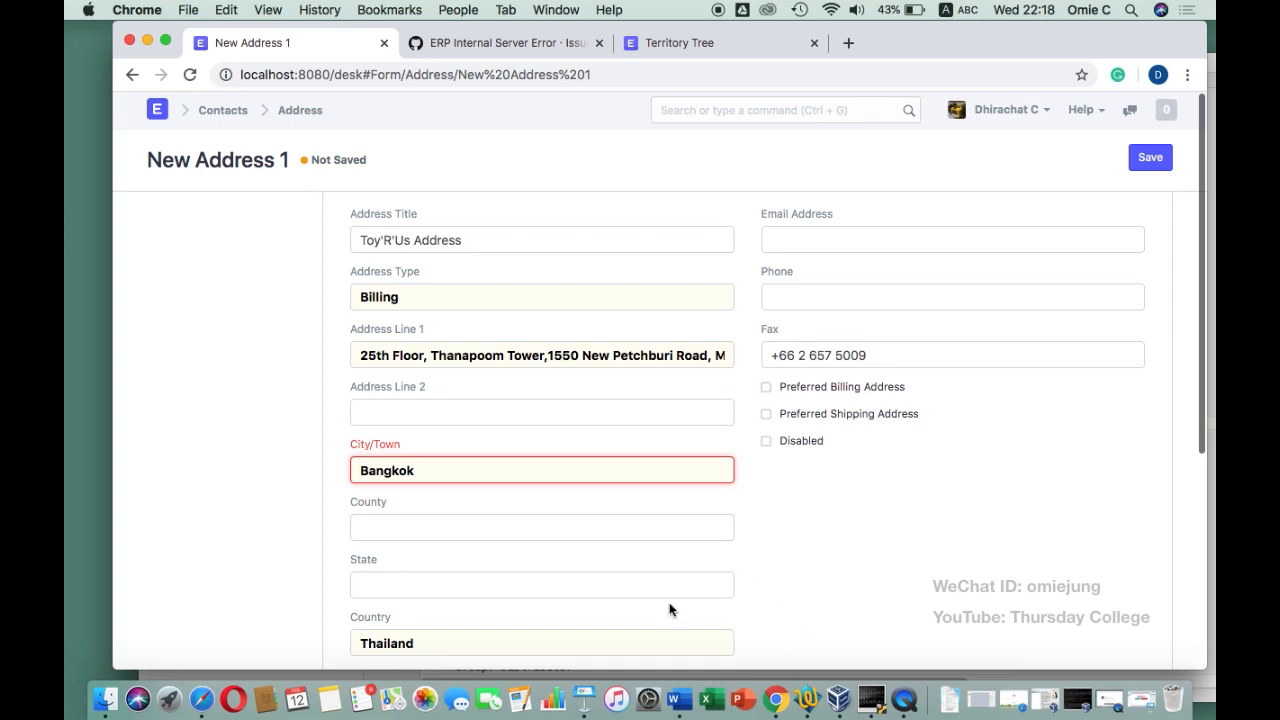
scroll(515, 622, "down", 2)
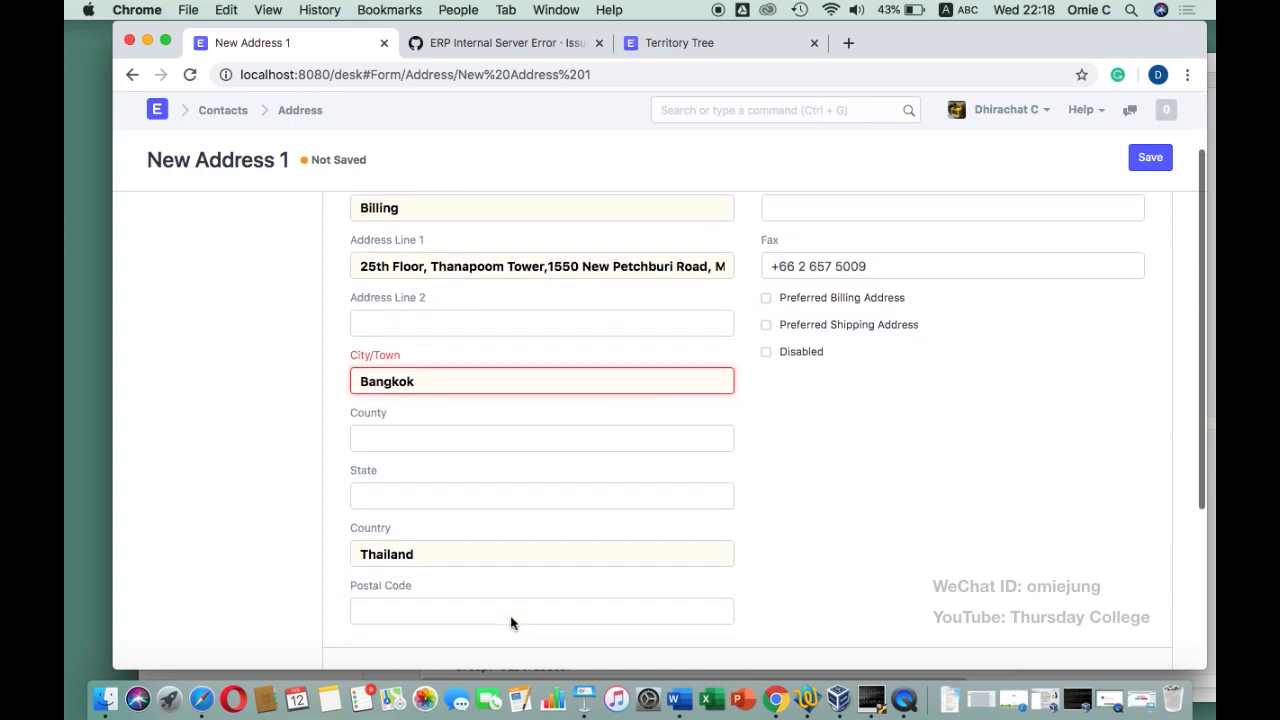
left_click(808, 700)
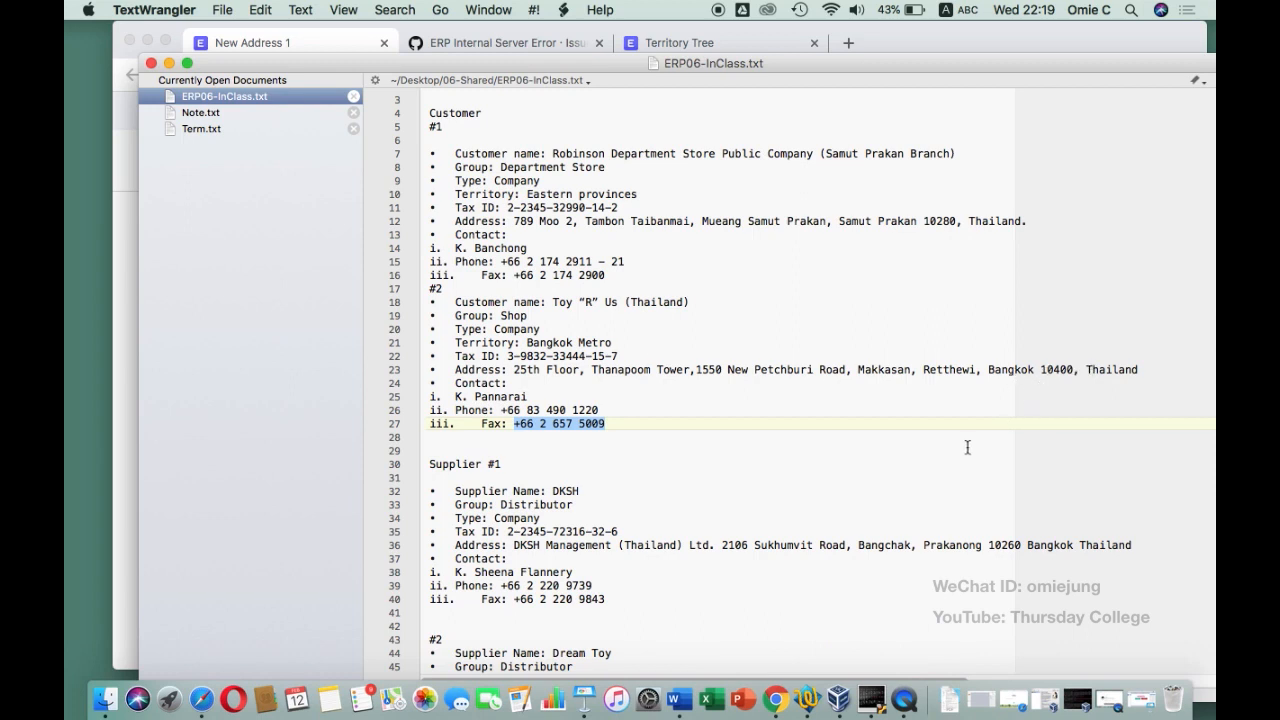
left_click(776, 695)
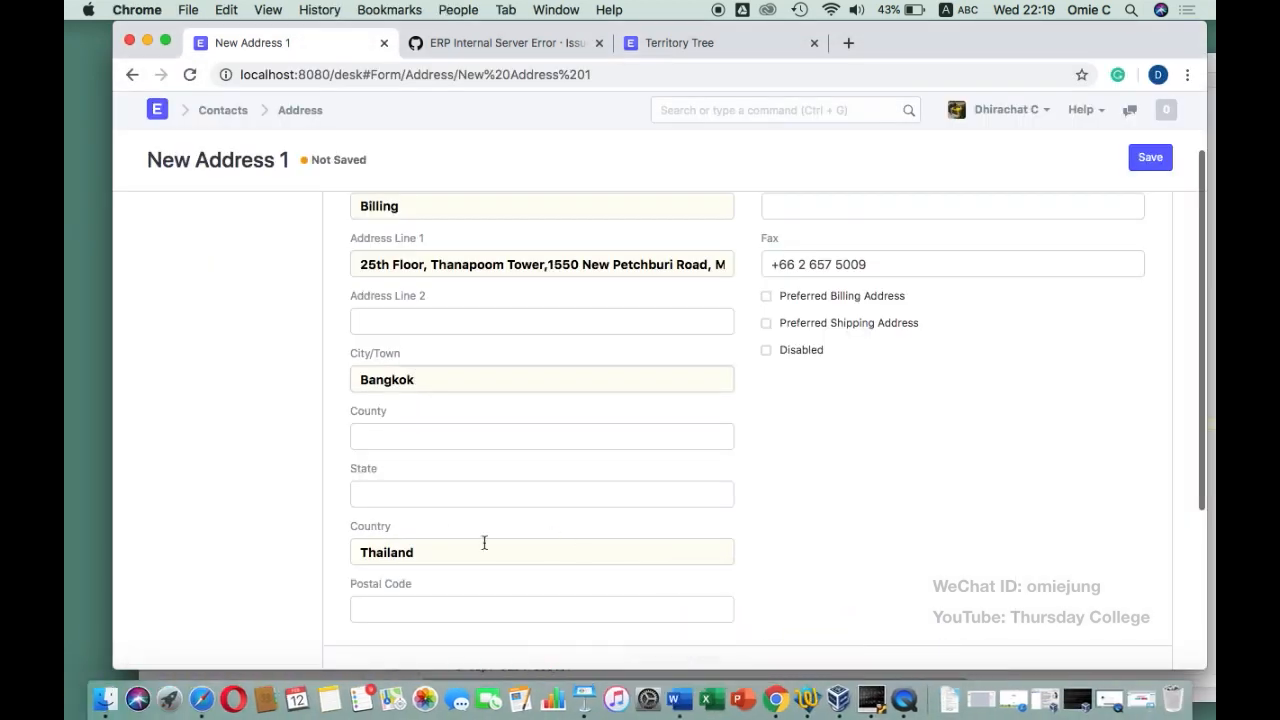
scroll(436, 542, "down", 2)
type("10400")
scroll(542, 430, "up", 3)
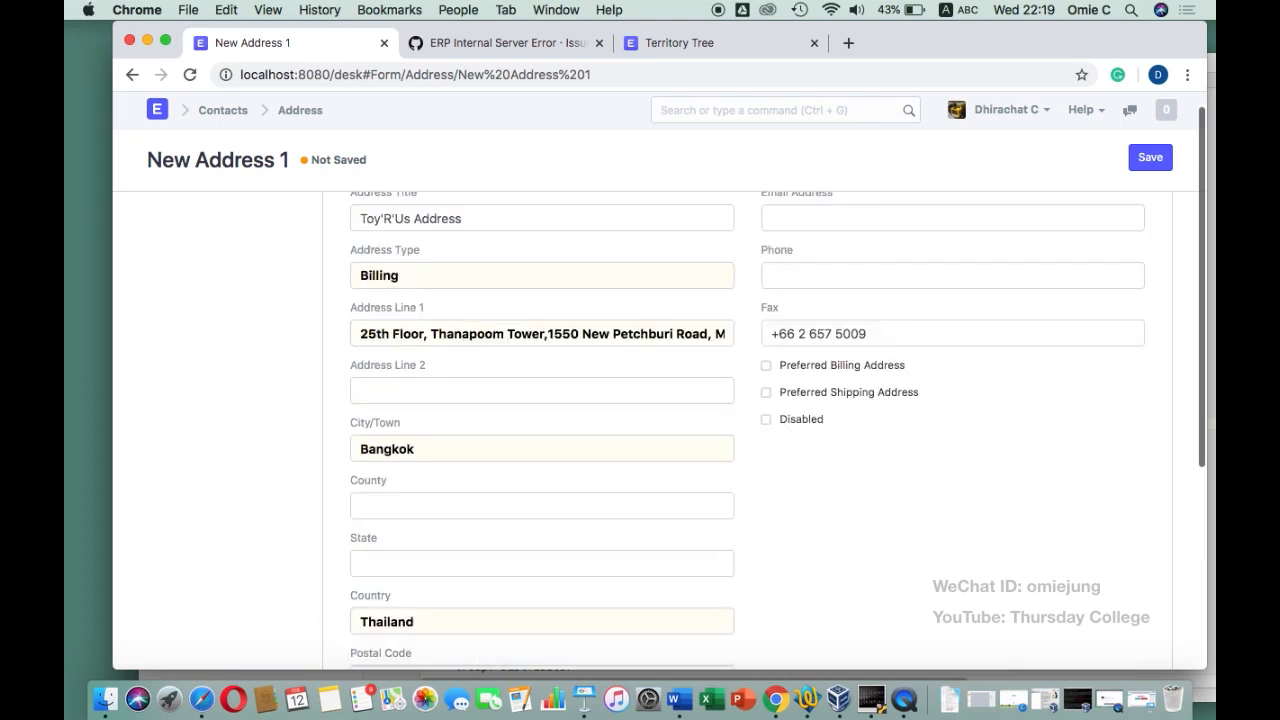
type("0400")
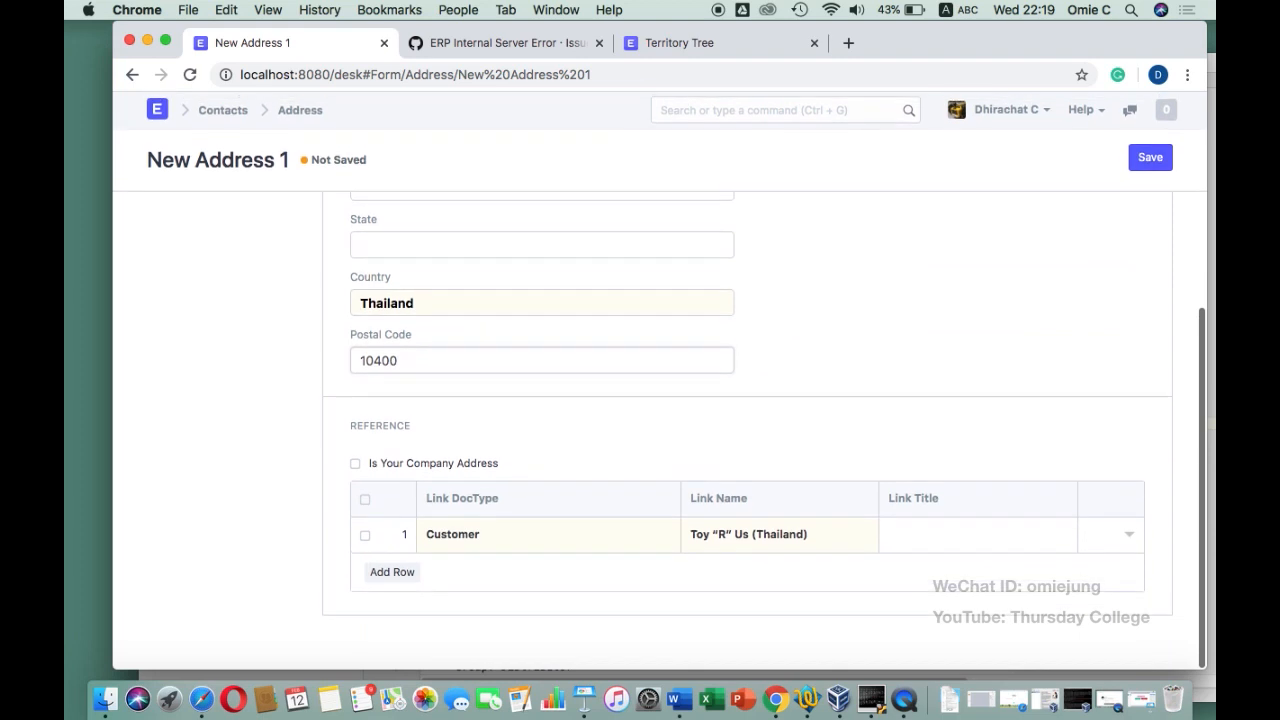
scroll(660, 430, "up", 5)
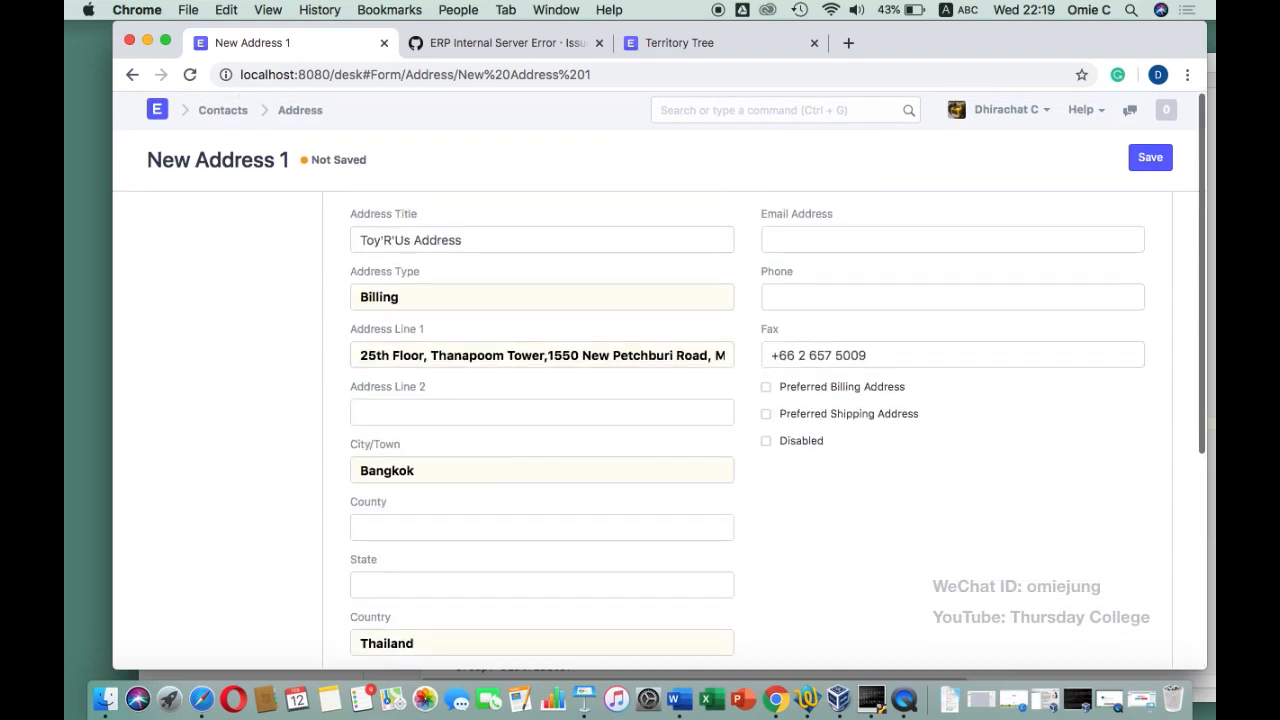
scroll(660, 430, "down", 4)
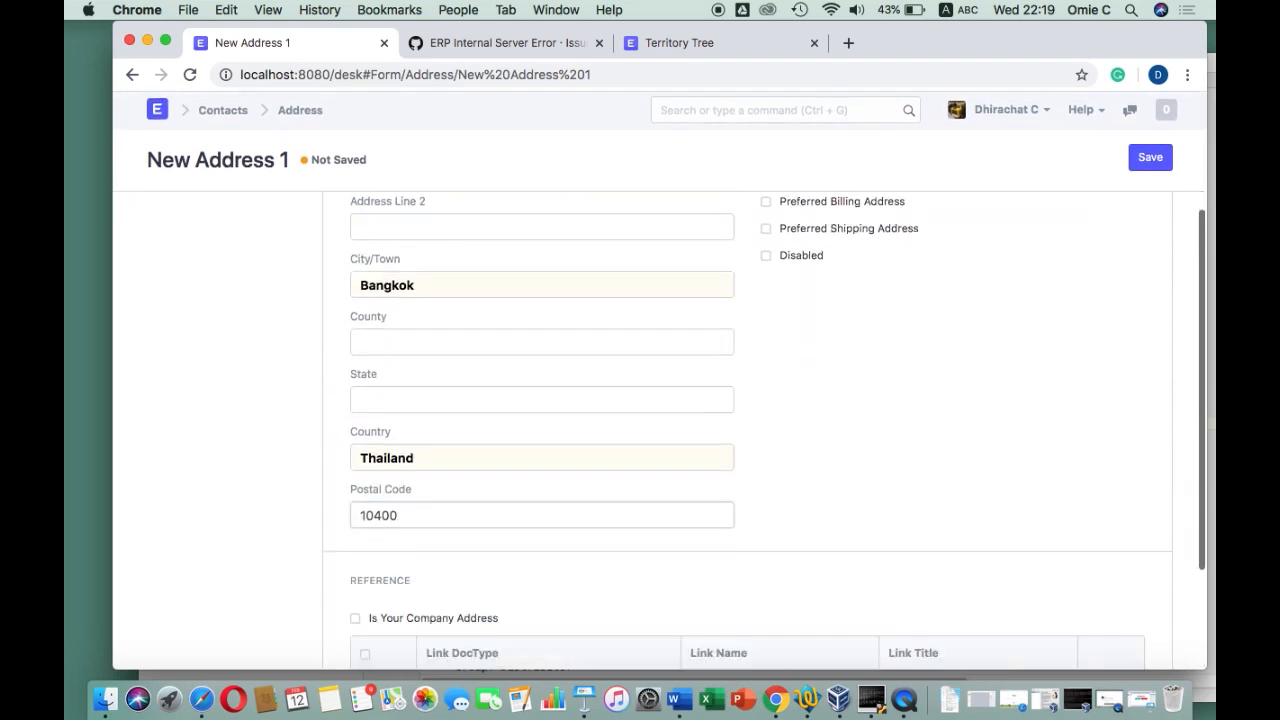
scroll(763, 249, "up", 4)
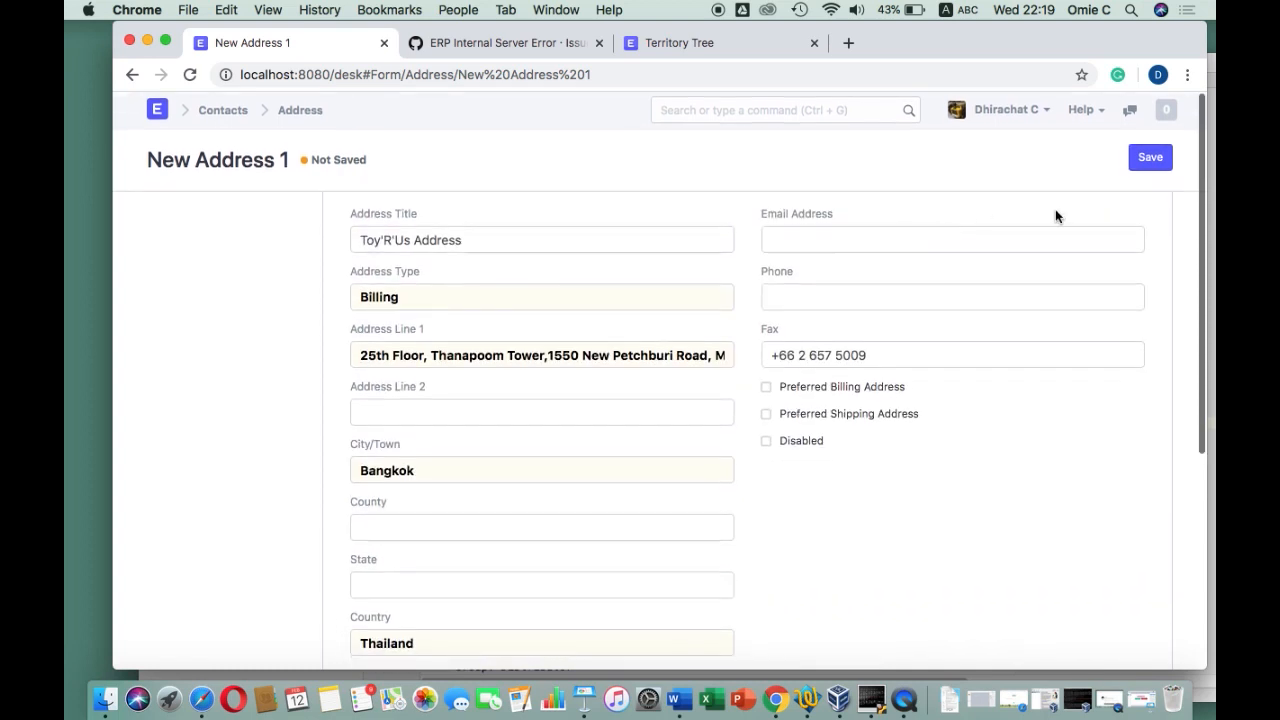
left_click(1148, 158)
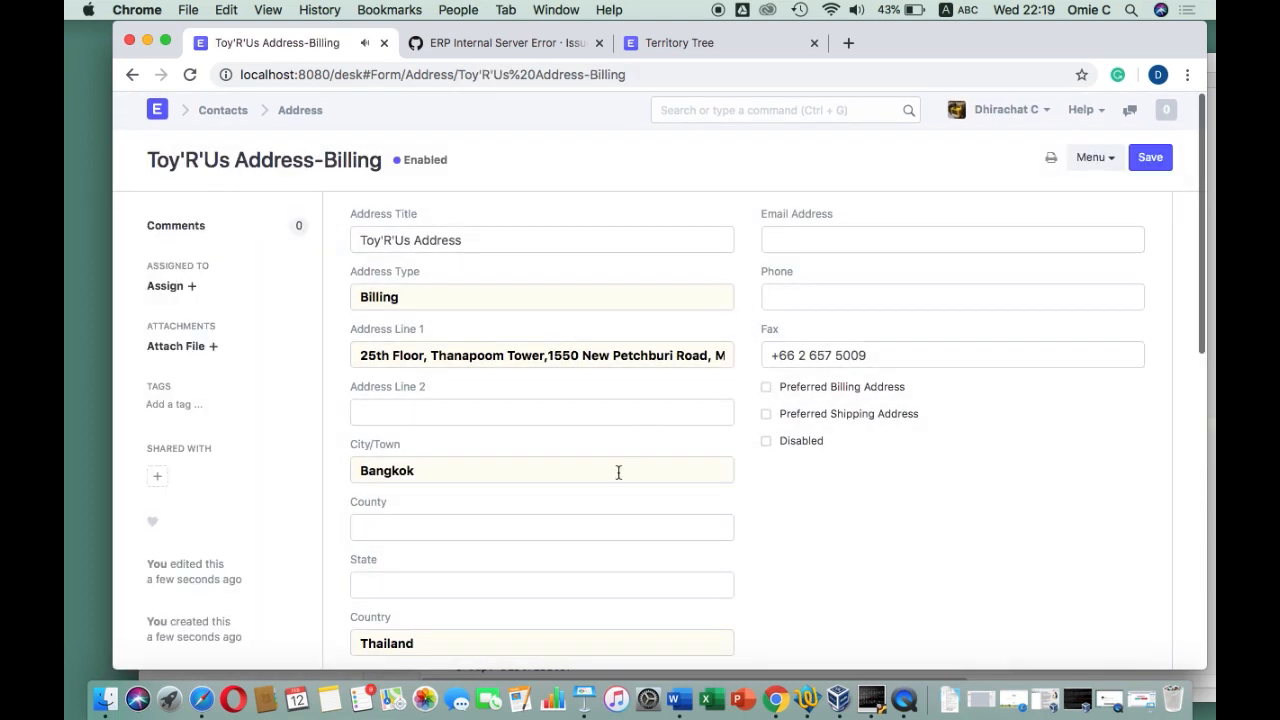
Paste the customer's tax ID from the notes into the Tax ID field
scroll(612, 481, "down", 5)
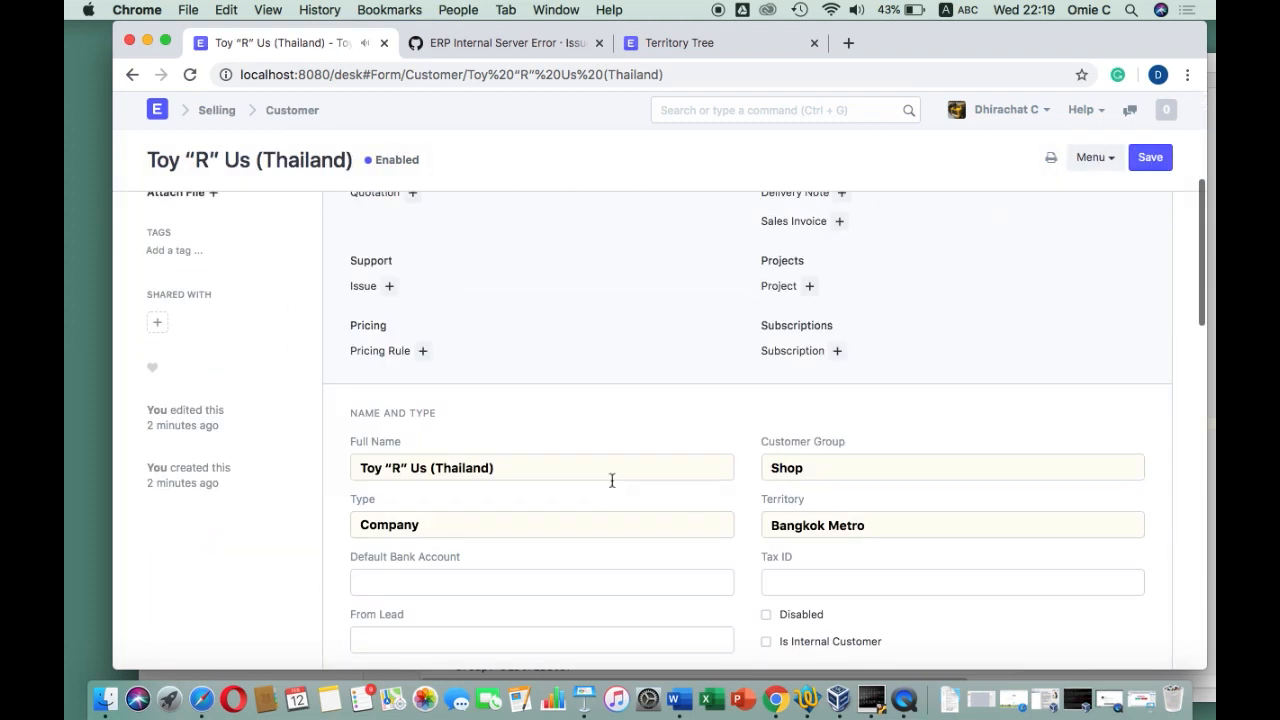
scroll(612, 481, "down", 1)
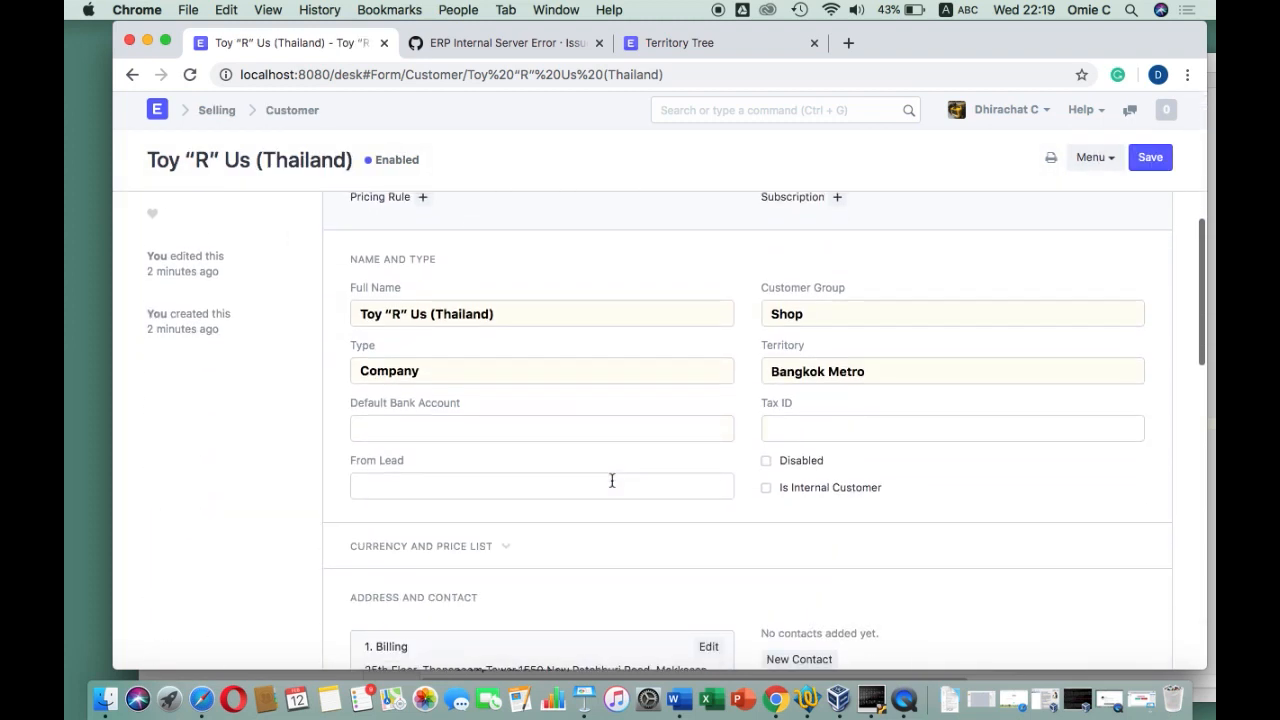
left_click(806, 699)
left_click_drag(634, 357, 505, 356)
key("super+c")
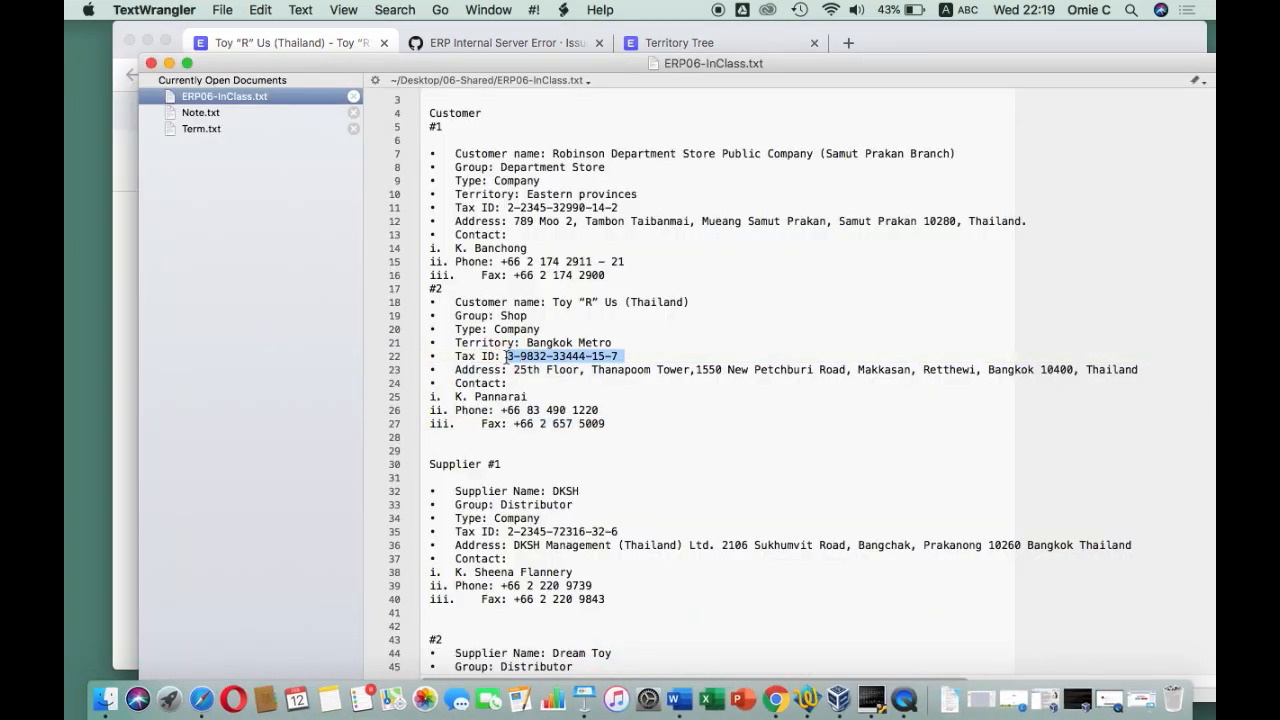
left_click(132, 268)
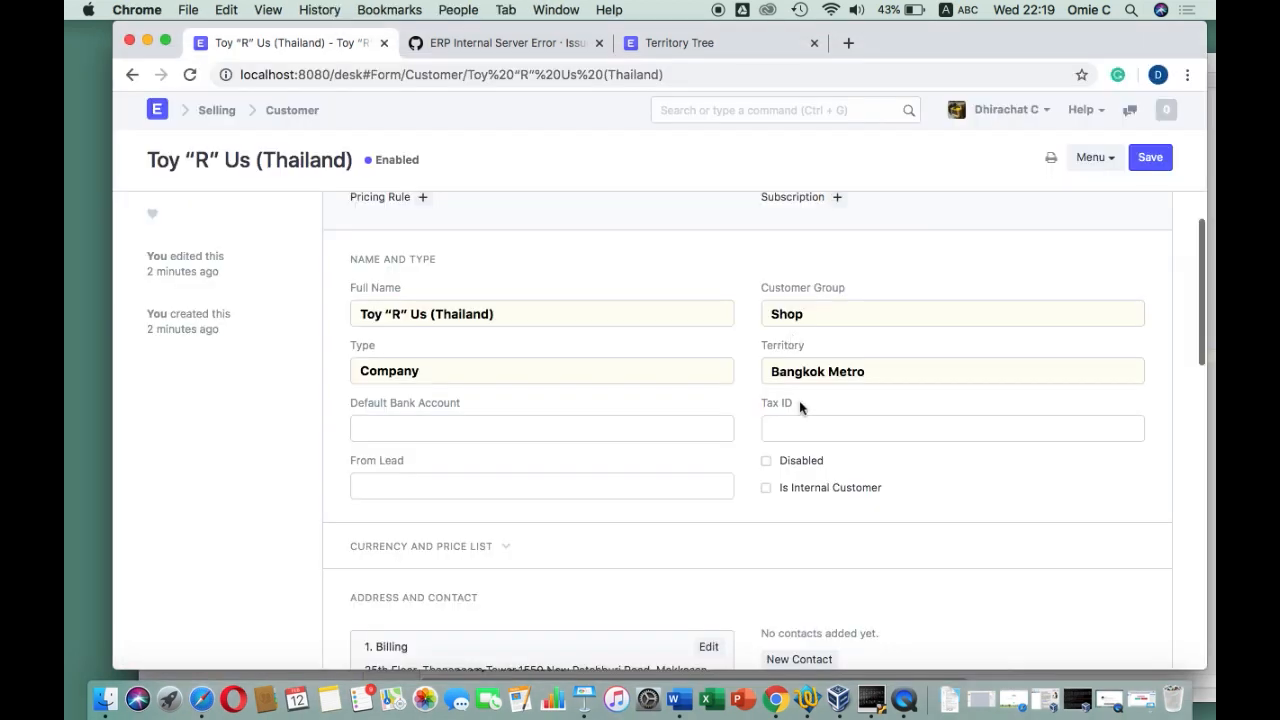
left_click(786, 428)
key("super+v")
Start a new contact, which saves the Toy “R” Us customer with its tax ID
scroll(785, 428, "down", 2)
scroll(785, 428, "down", 5)
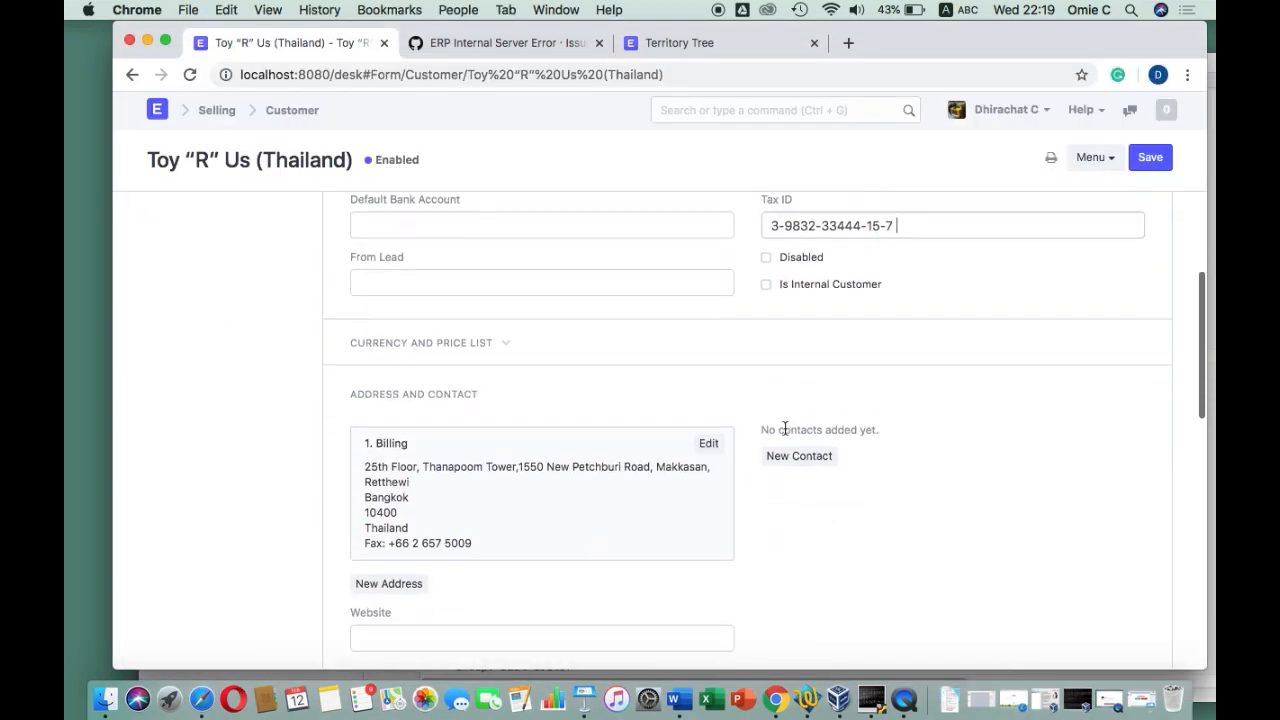
left_click(799, 391)
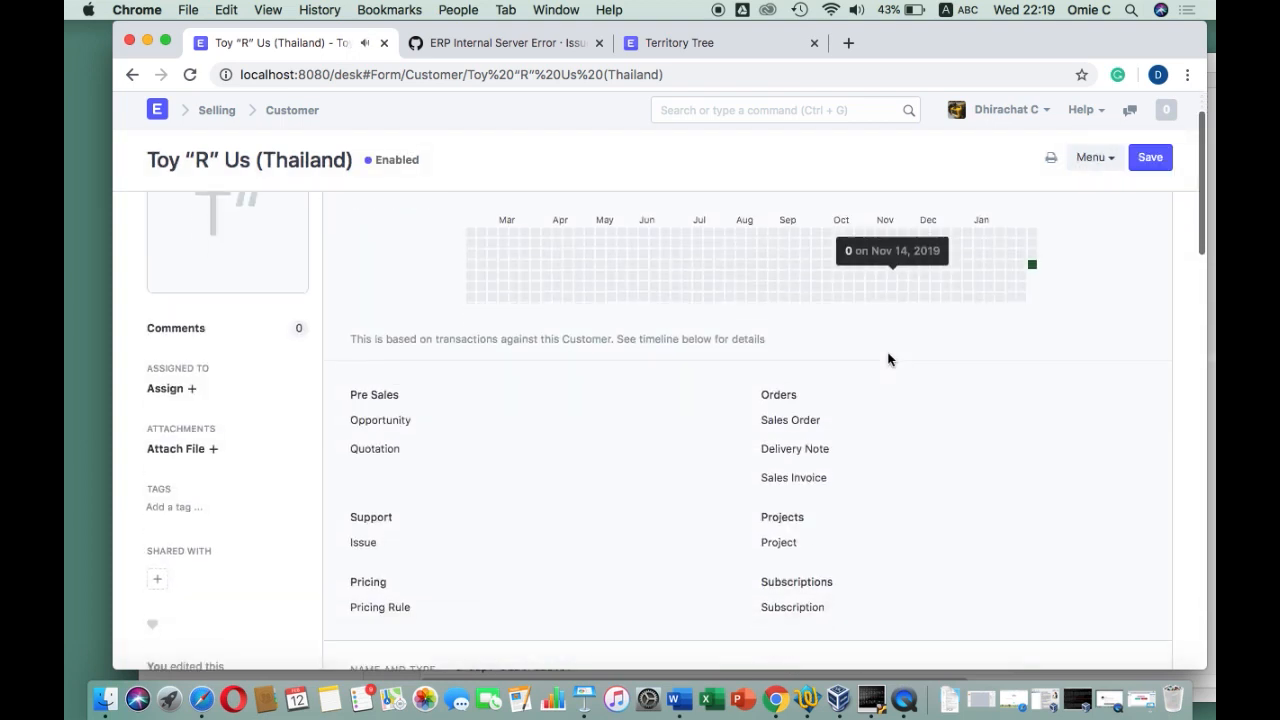
scroll(888, 360, "down", 10)
scroll(888, 360, "down", 2)
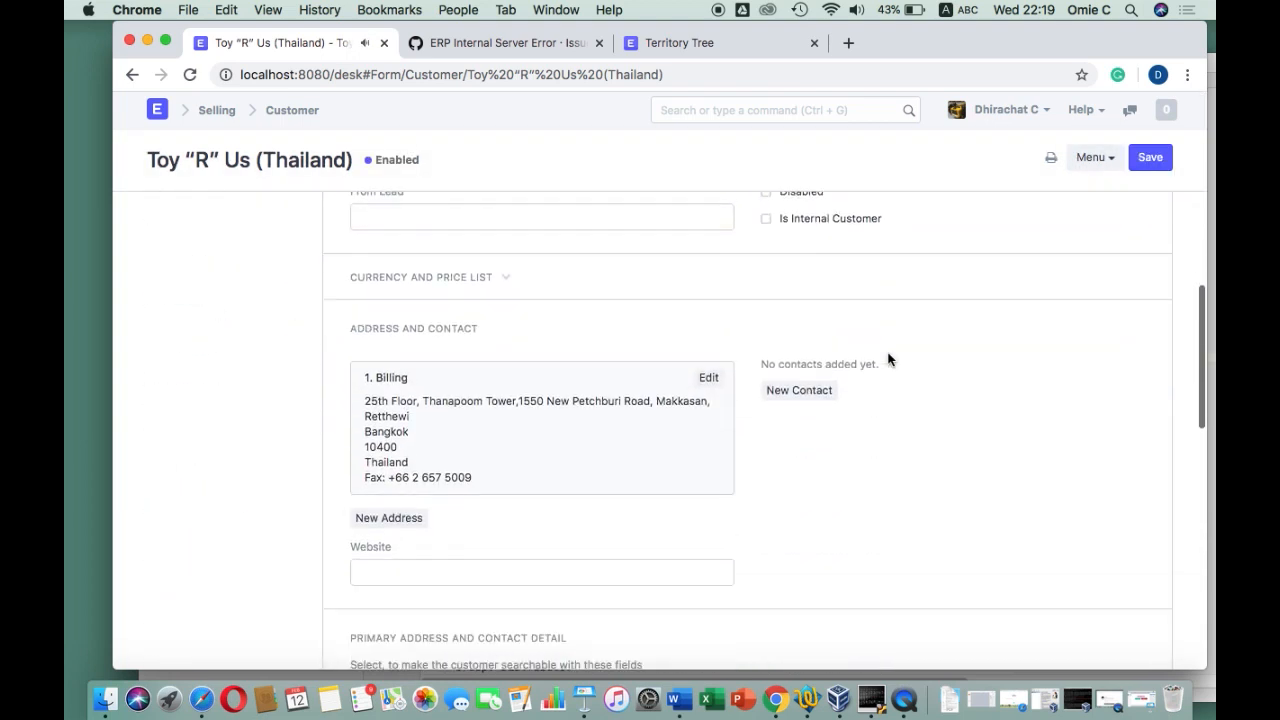
scroll(821, 253, "up", 5)
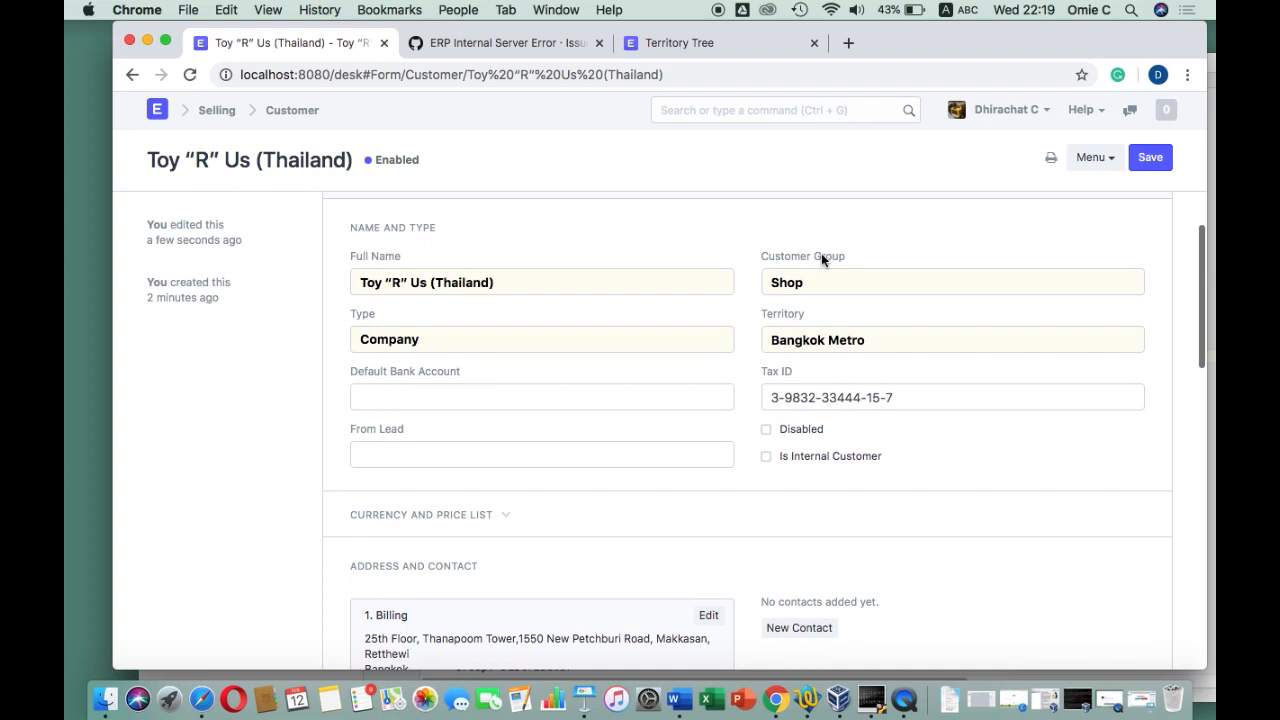
scroll(821, 253, "down", 5)
scroll(821, 253, "up", 3)
scroll(821, 253, "down", 3)
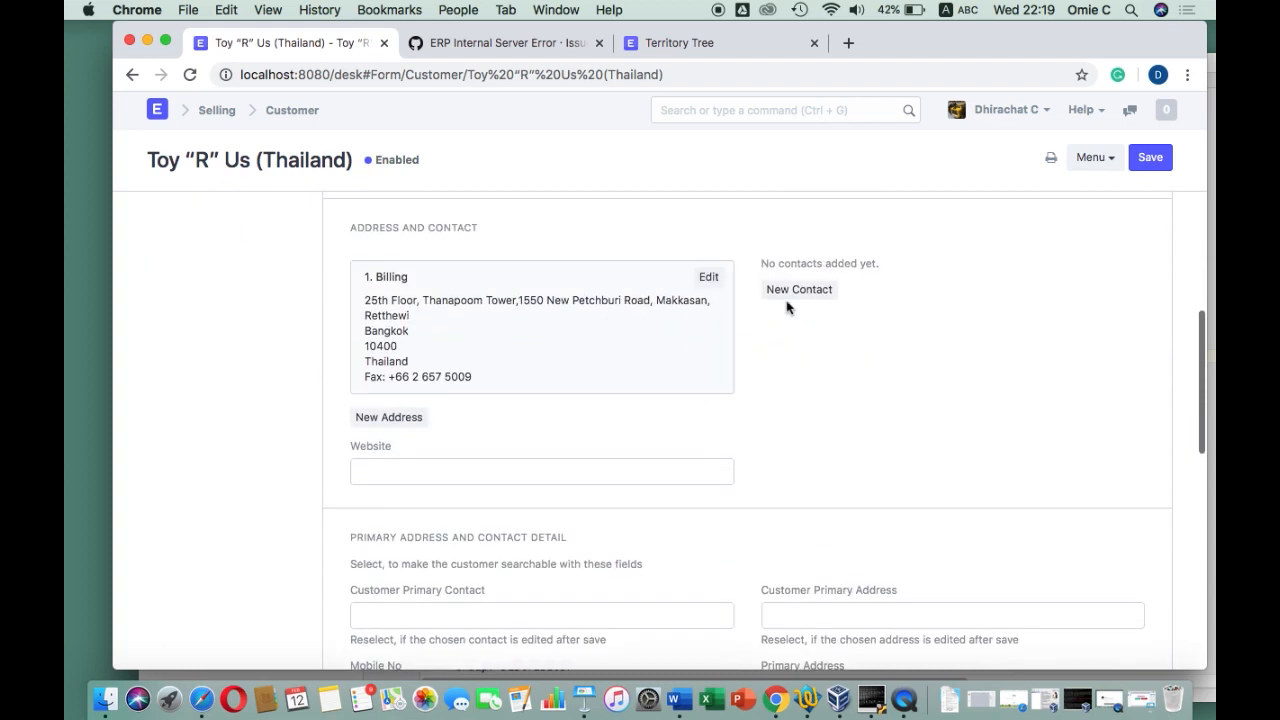
Start a new contact for Toy "R" Us (Thailand) and enter the contact person's name from the notes with the prefix K. in First Name
left_click(798, 289)
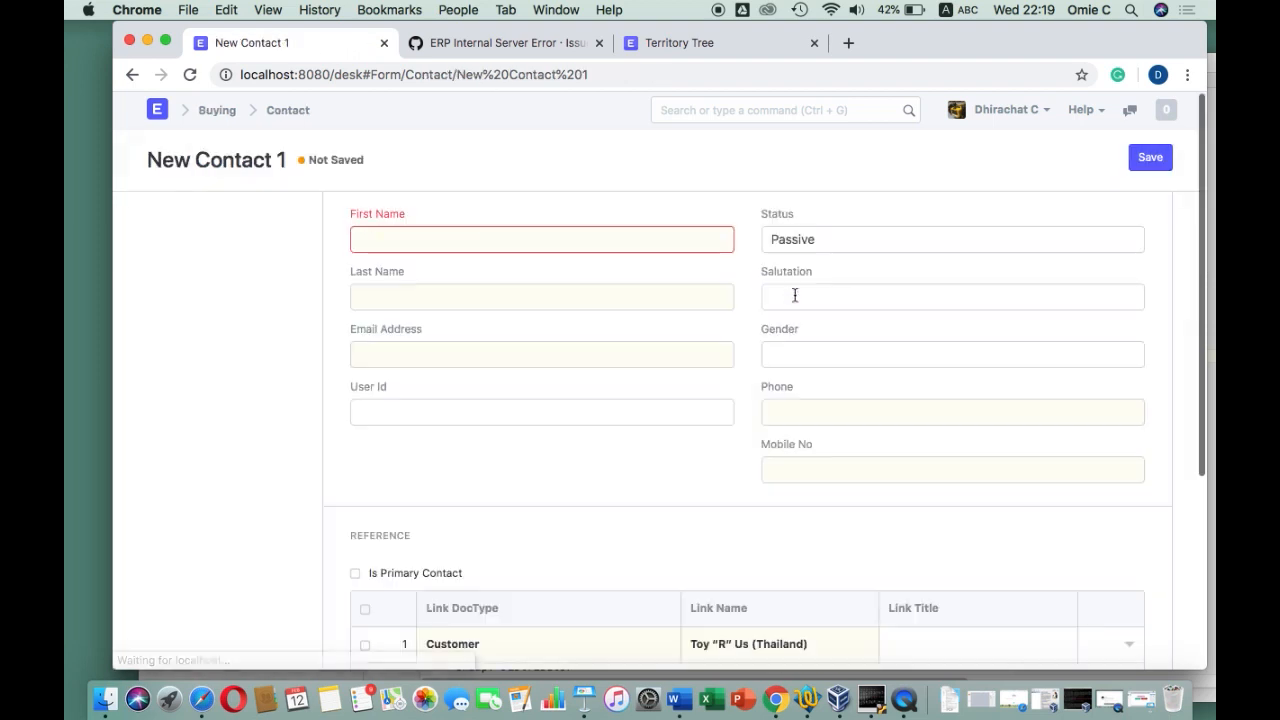
left_click(806, 700)
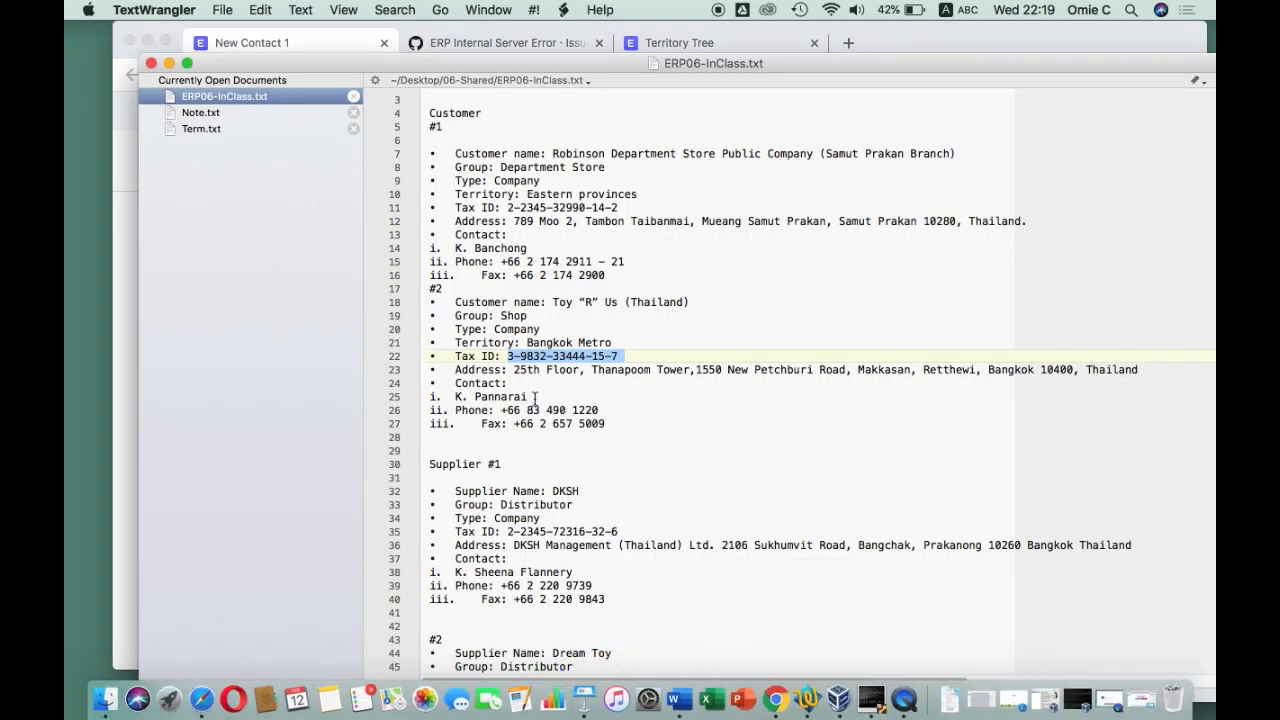
left_click_drag(530, 397, 474, 397)
key("super+c")
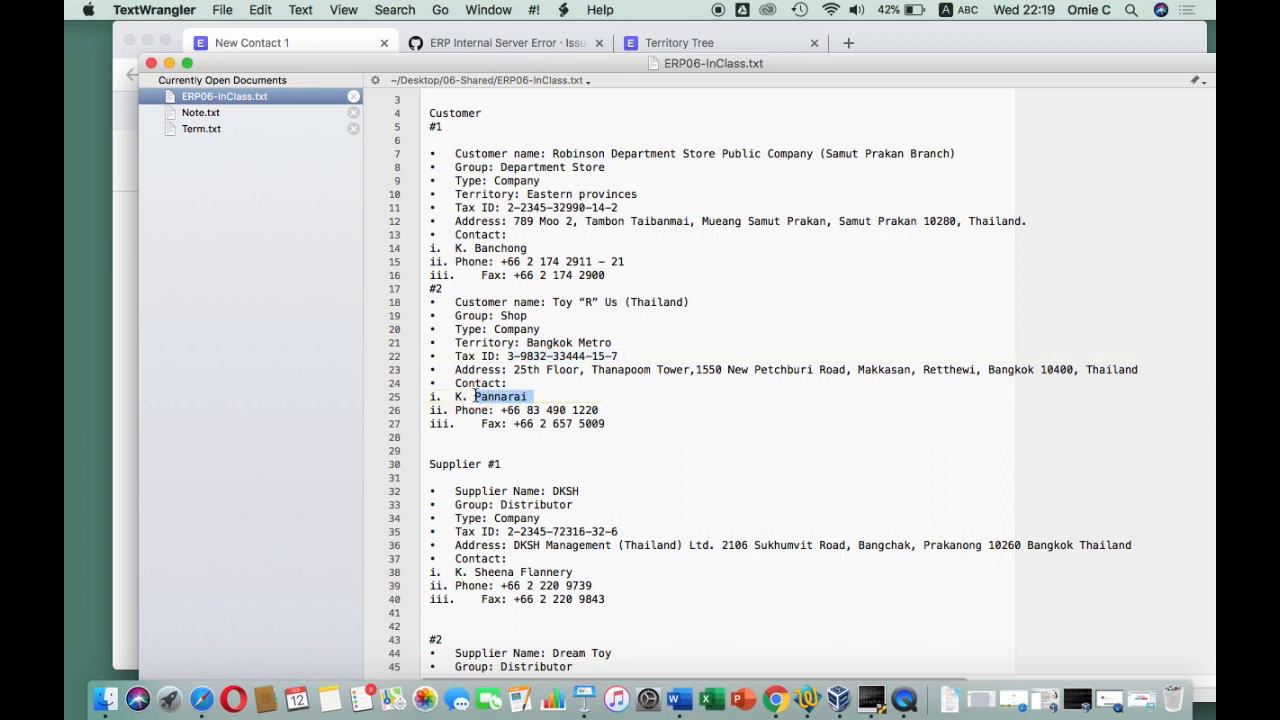
left_click(123, 286)
left_click(370, 238)
key("super+v")
type("K.")
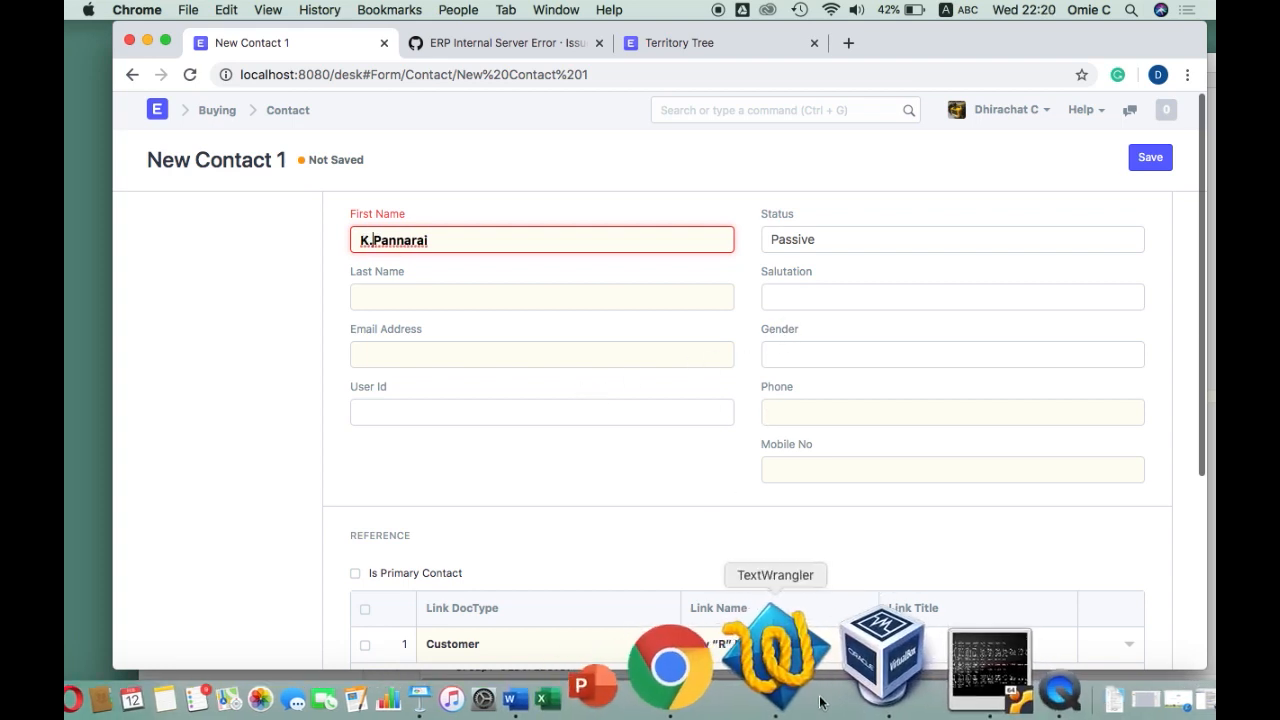
Copy the contact's phone number from the notes into the Phone field
left_click(771, 698)
left_click_drag(611, 405, 499, 410)
key("super+c")
left_click(116, 296)
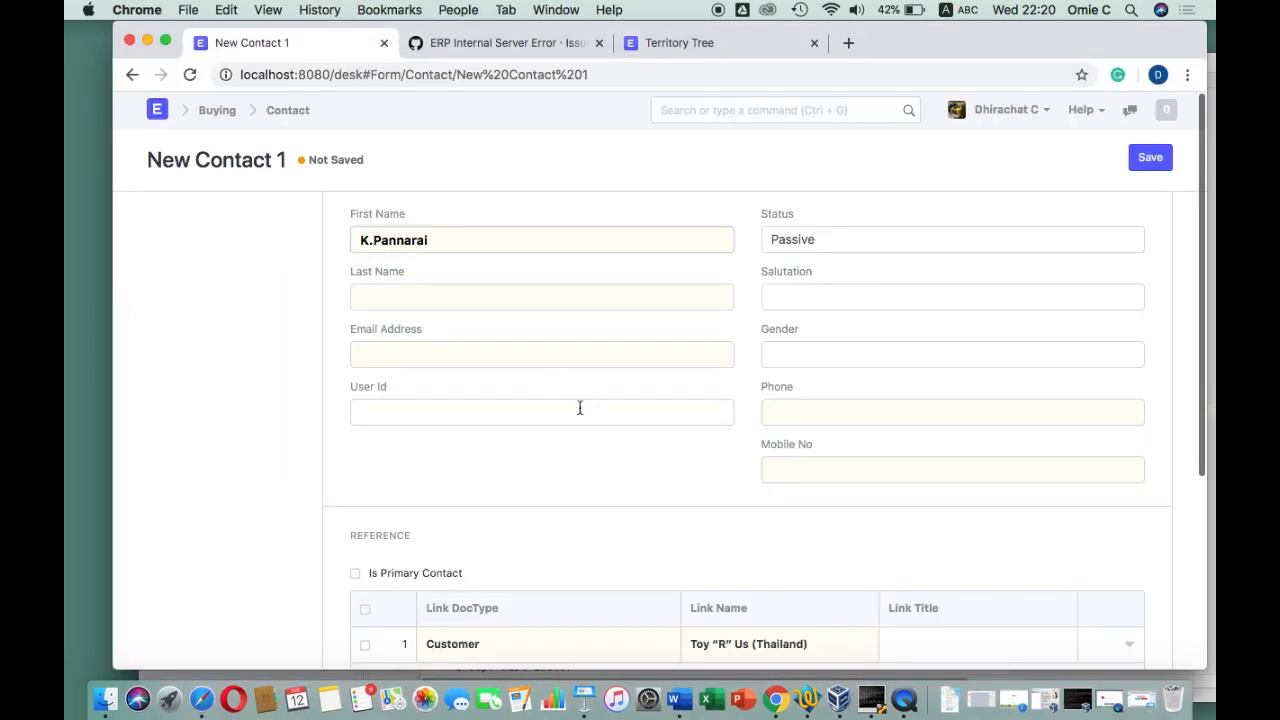
scroll(577, 408, "down", 5)
scroll(579, 413, "down", 3)
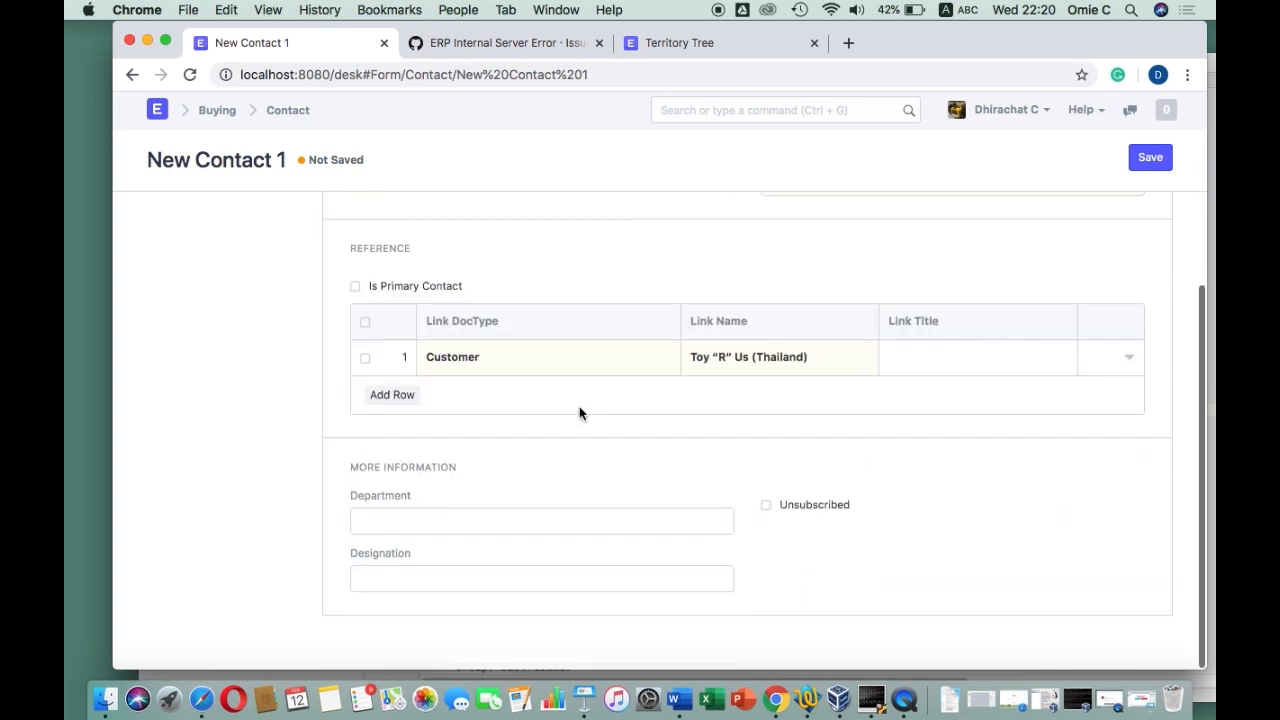
scroll(579, 413, "up", 6)
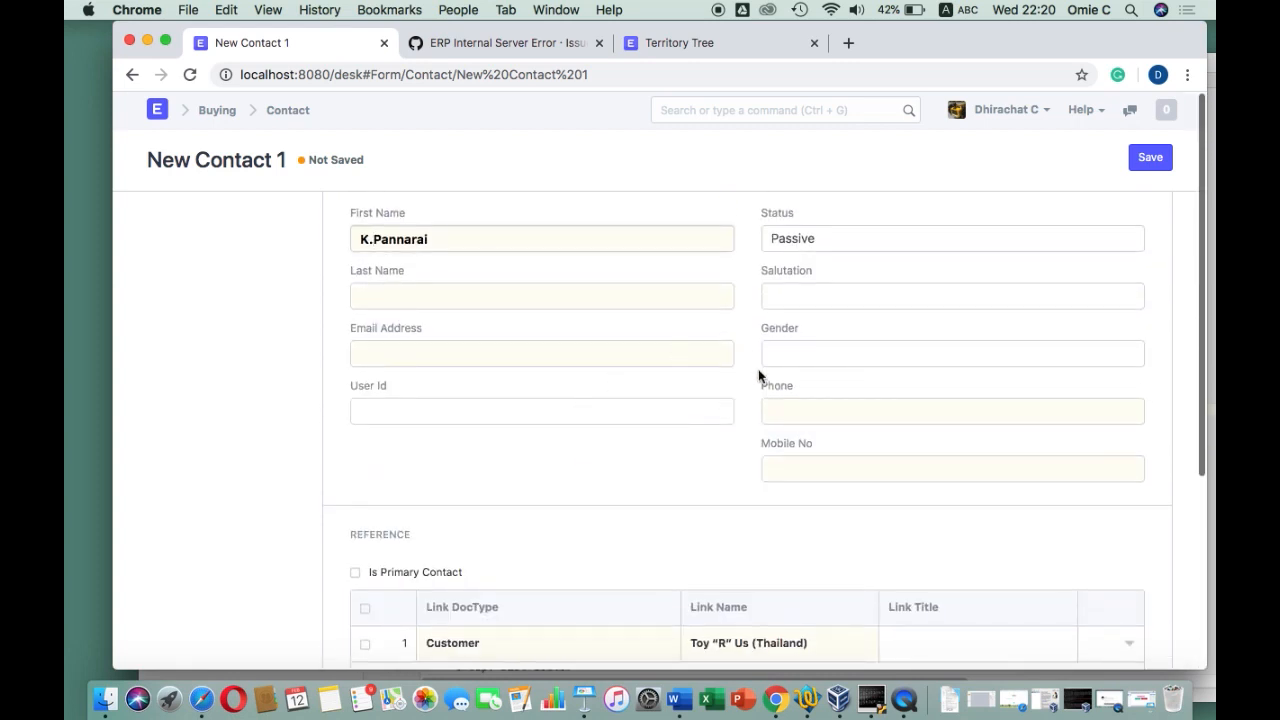
left_click(788, 411)
key("super+v")
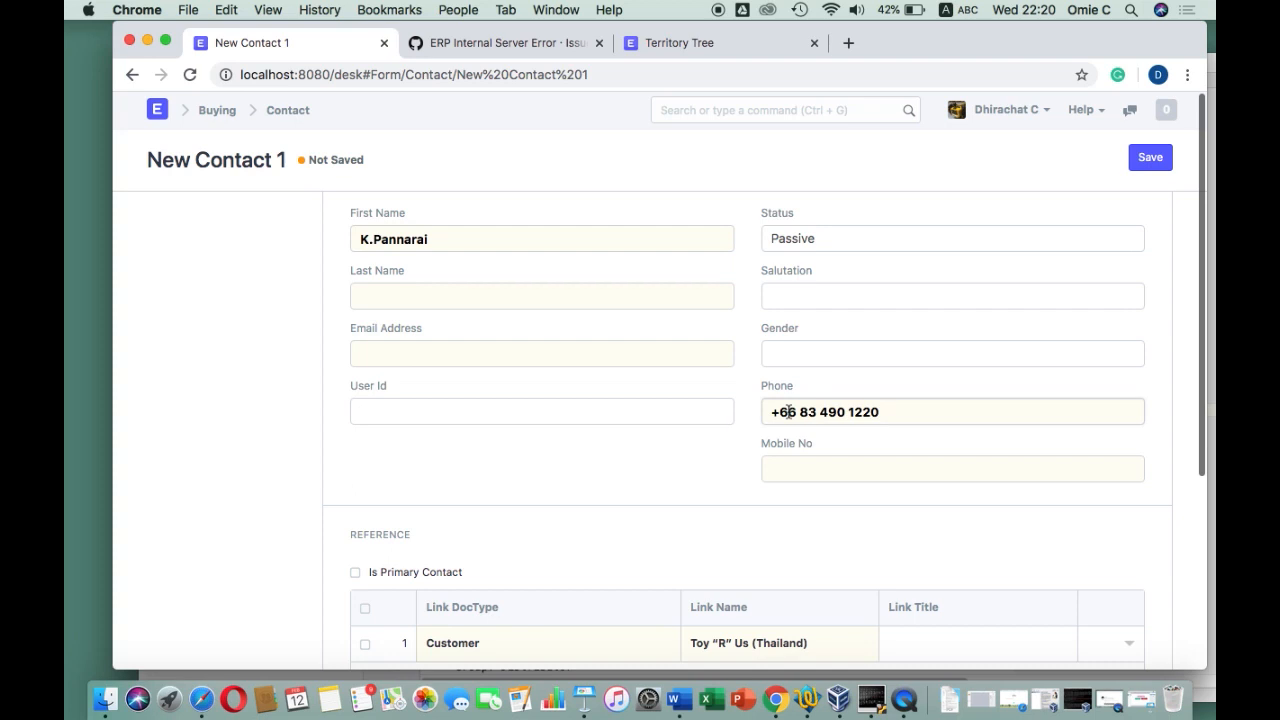
Save the Toy "R" Us (Thailand) contact and return to the Buying module
left_click(1152, 161)
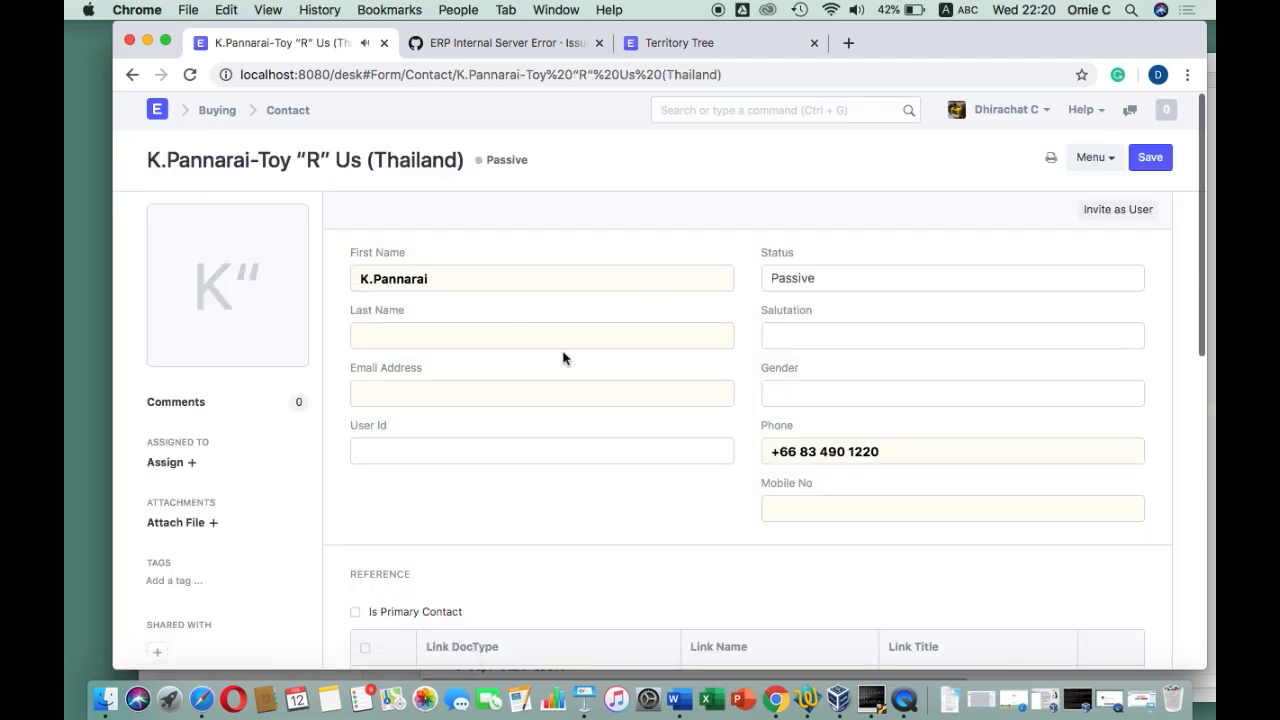
scroll(541, 430, "down", 10)
scroll(541, 430, "up", 10)
left_click(1150, 157)
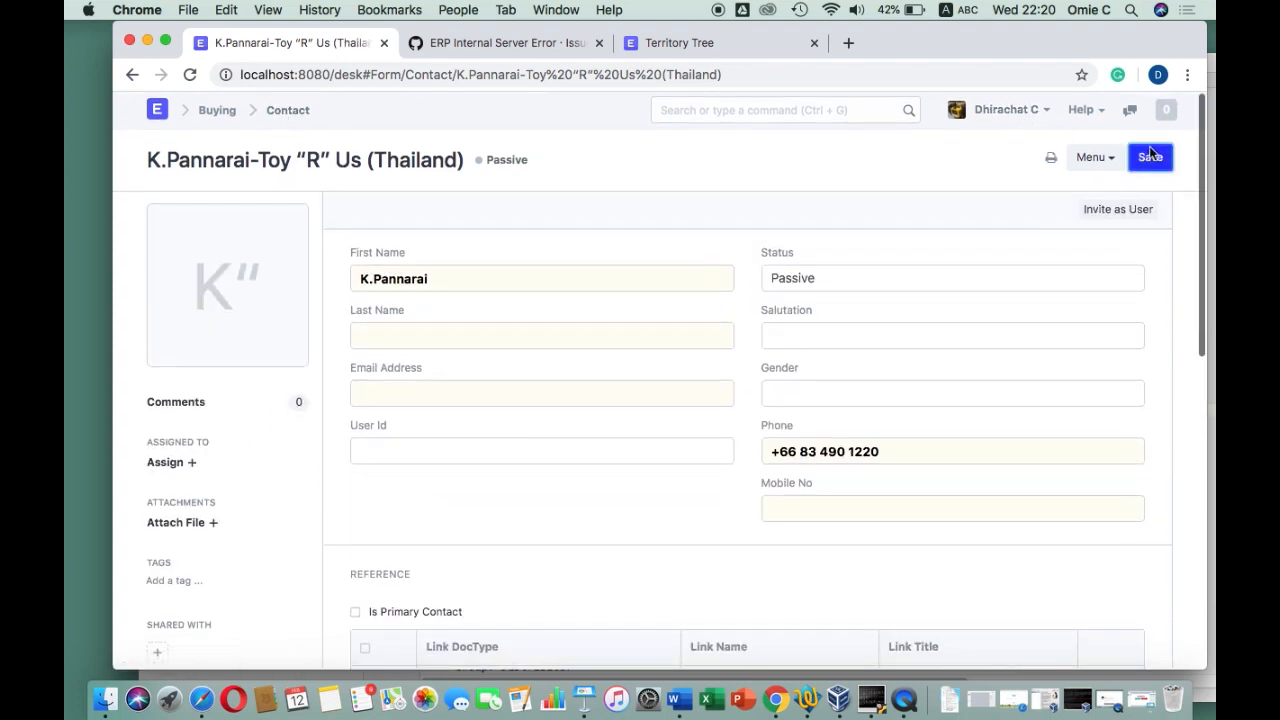
left_click(219, 113)
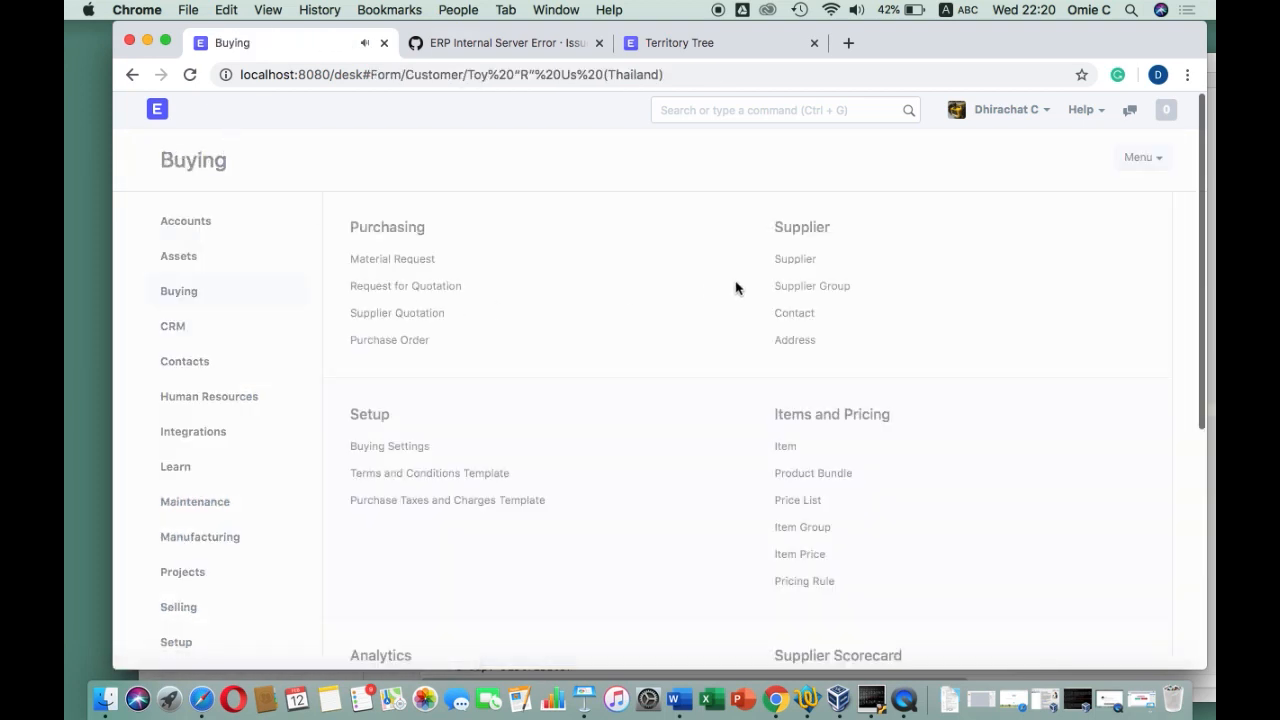
Open the Selling customer list and review the supplier details in the notes file
left_click(217, 111)
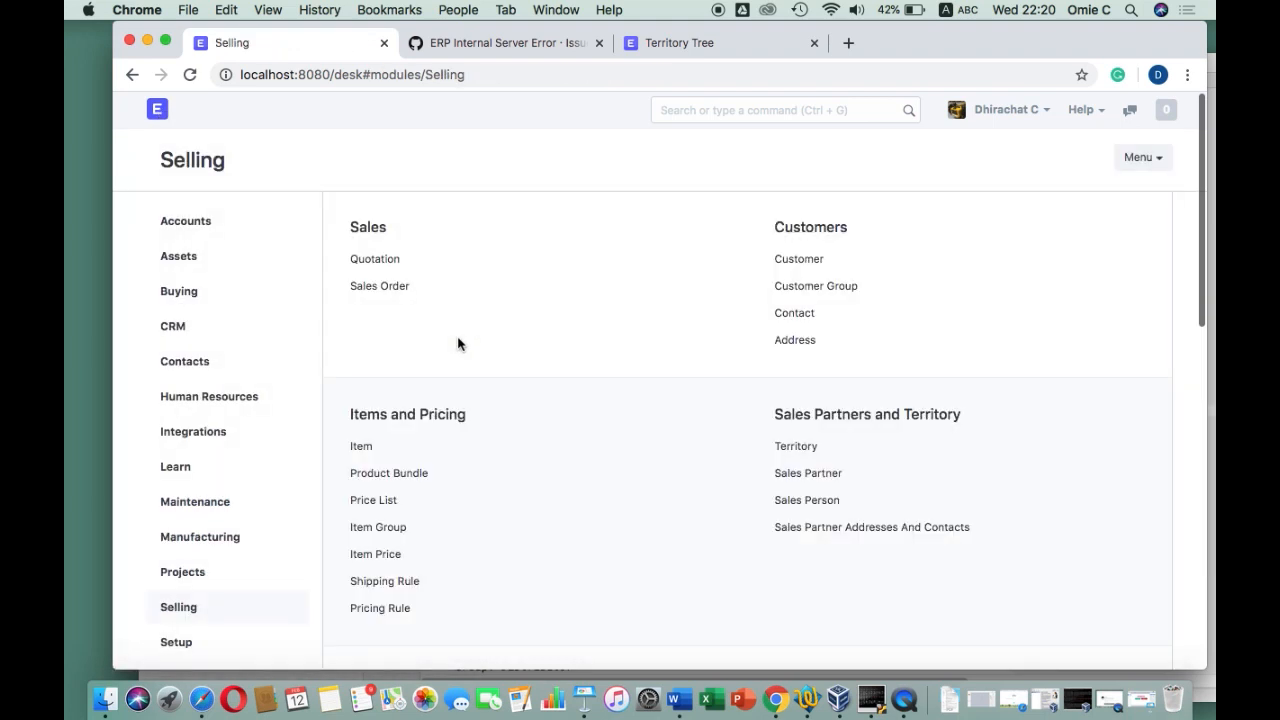
left_click(810, 260)
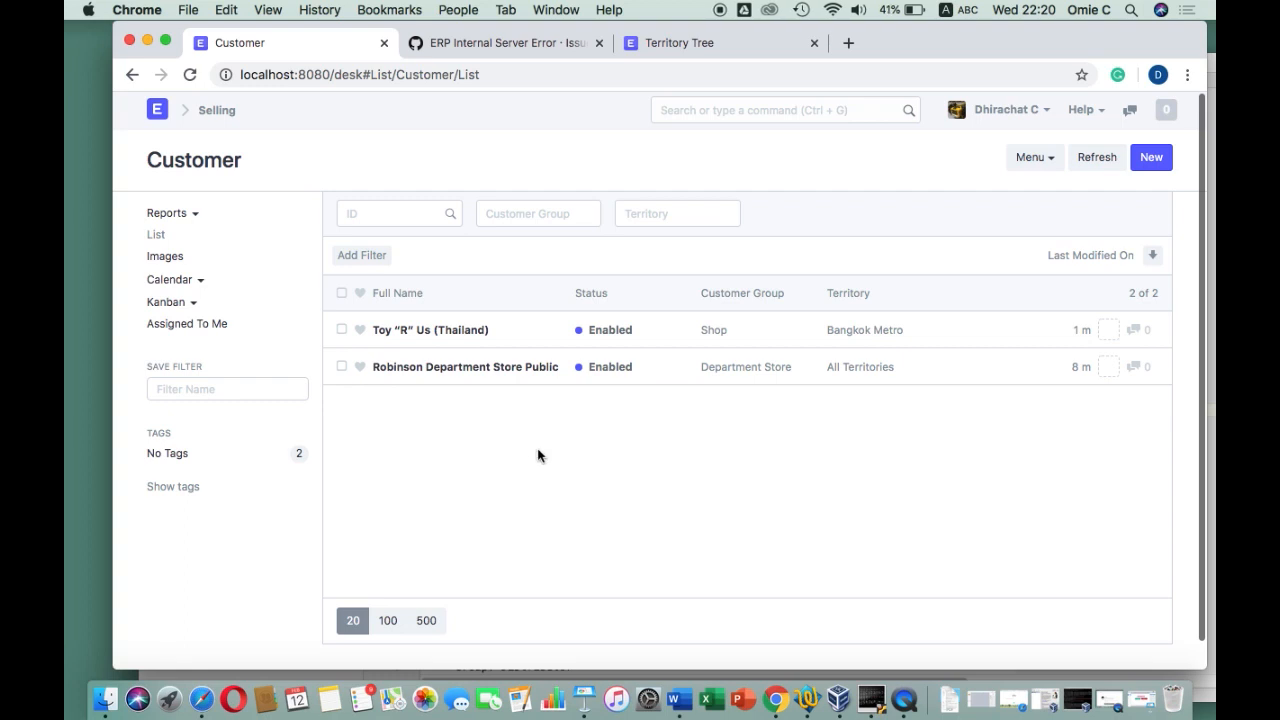
left_click(806, 698)
scroll(645, 417, "down", 5)
scroll(645, 417, "up", 6)
scroll(645, 417, "down", 1)
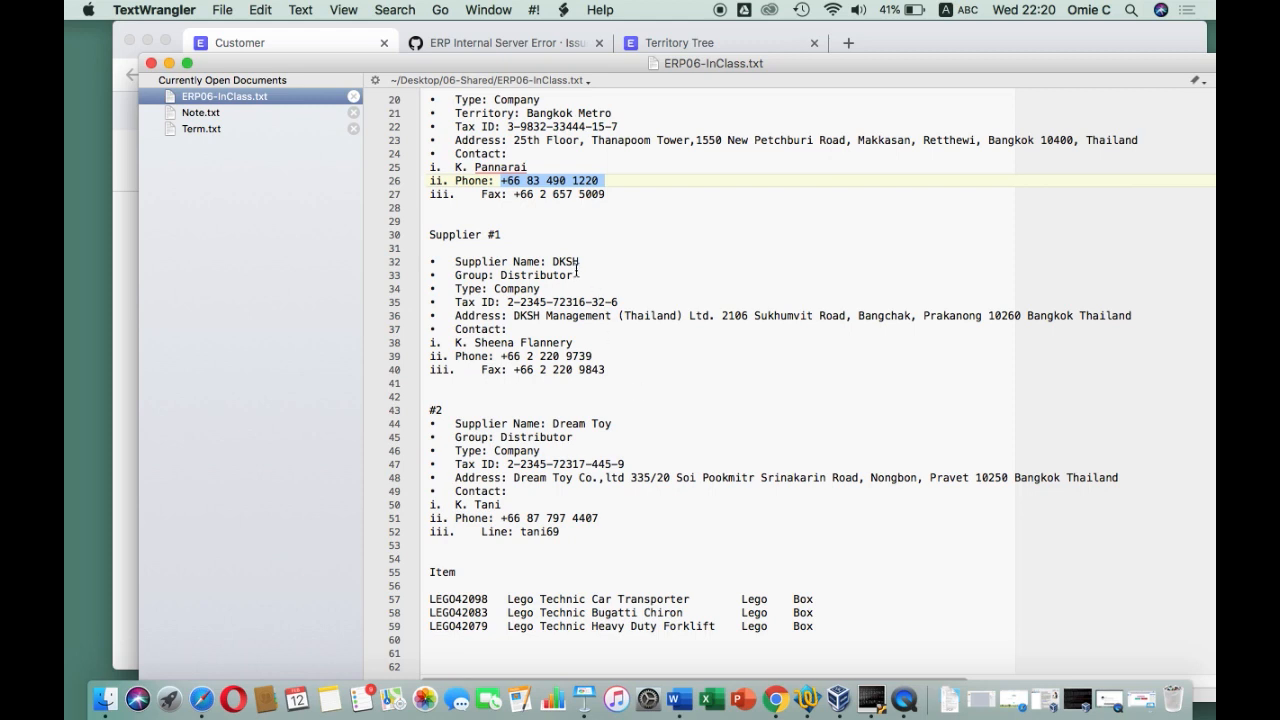
left_click(123, 230)
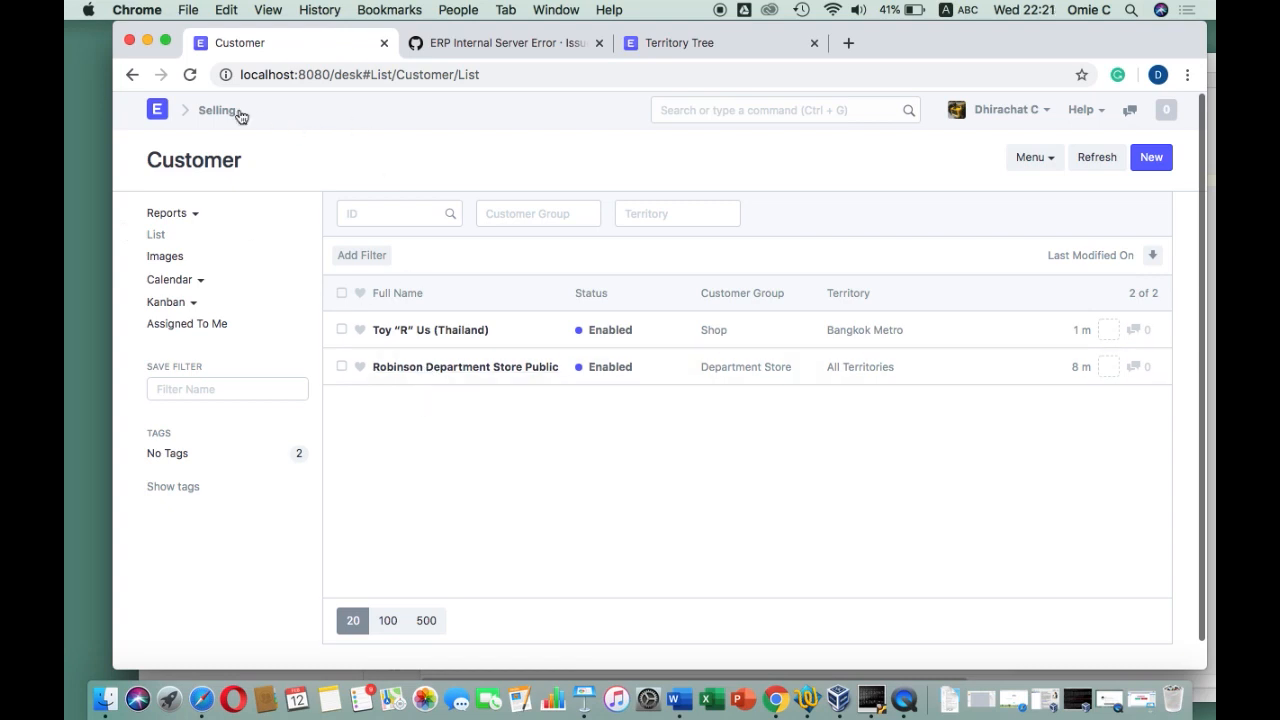
Go from the ERPNext home desktop to the Supplier list under Buying
left_click(157, 109)
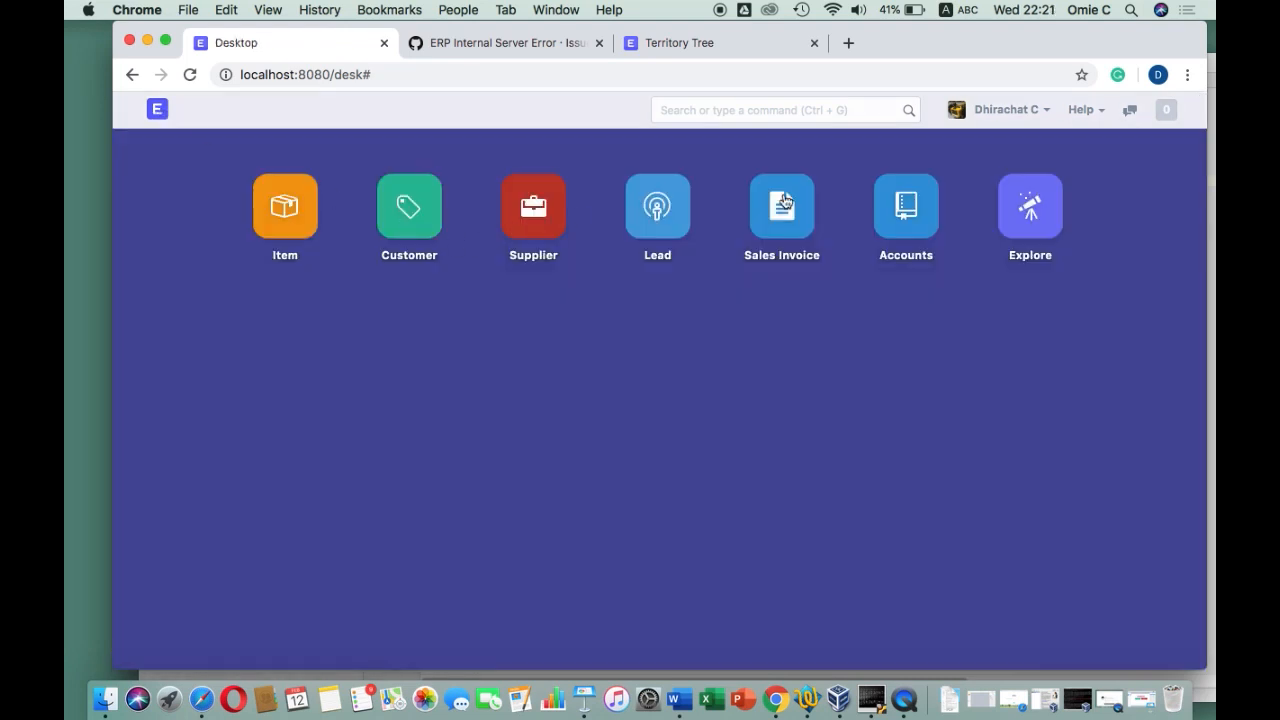
left_click(925, 212)
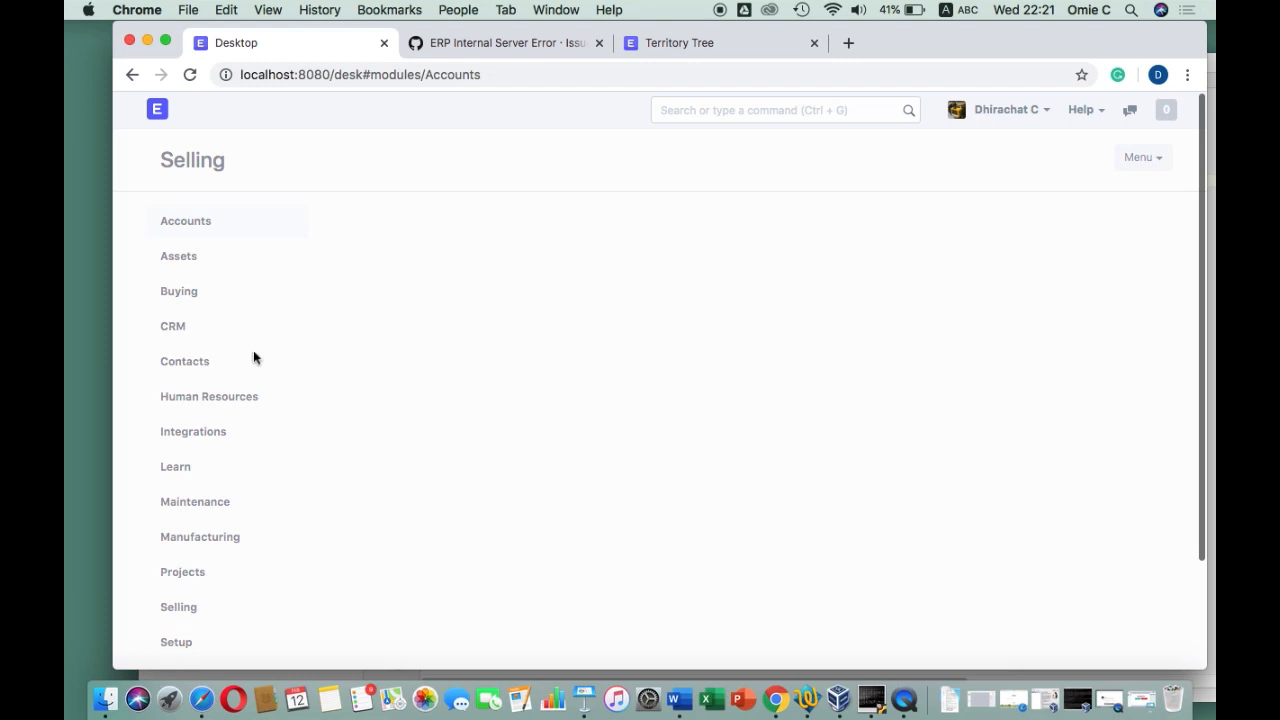
left_click(188, 293)
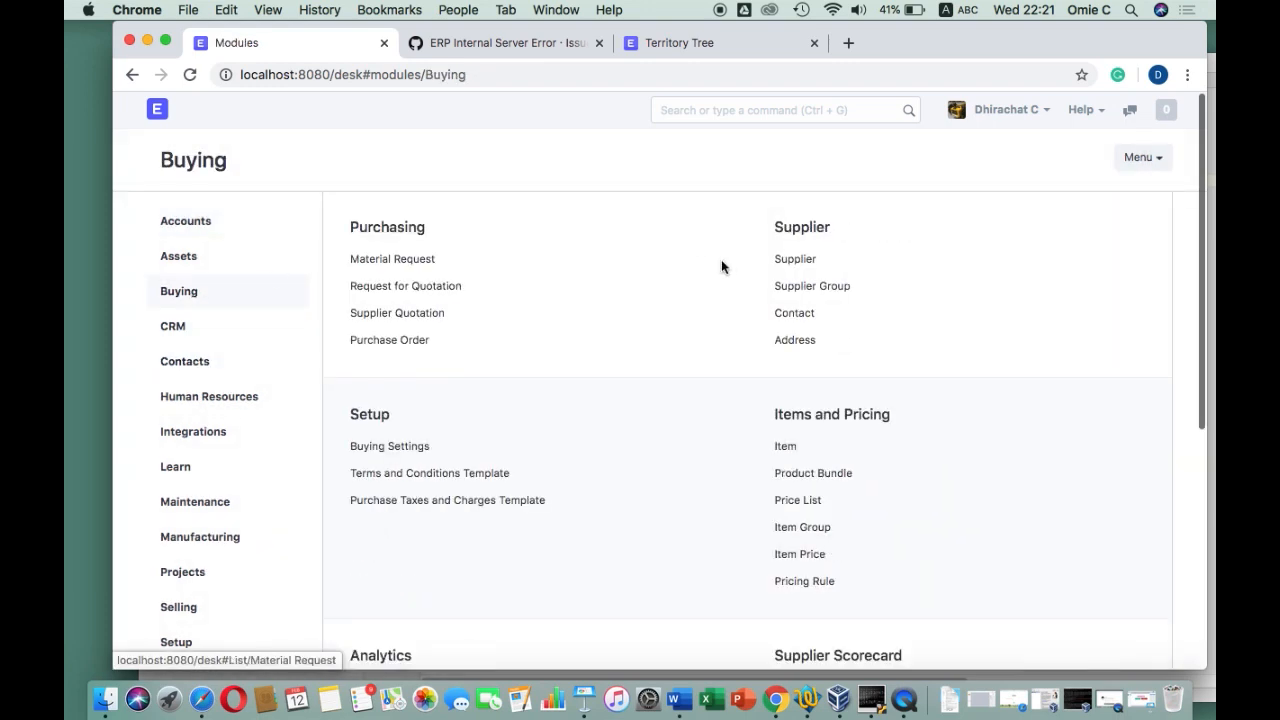
left_click(786, 260)
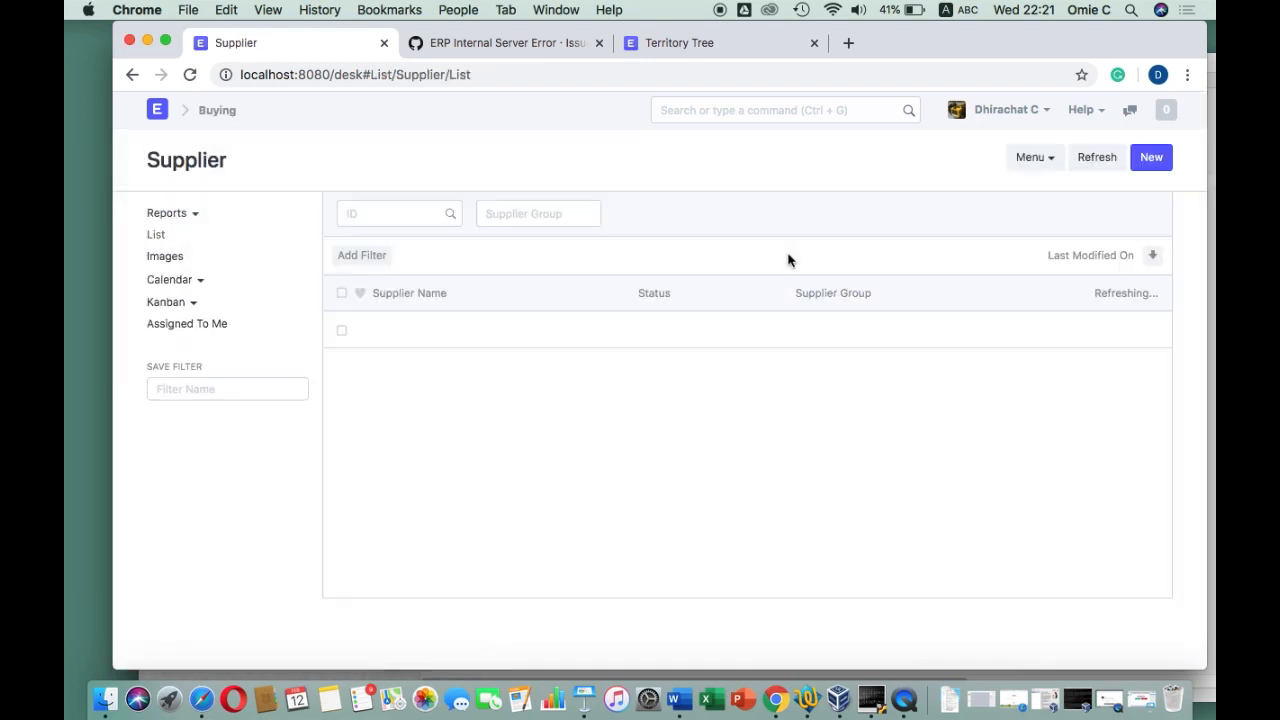
Create and save a new supplier named DKSH in the Distributor supplier group
left_click(727, 441)
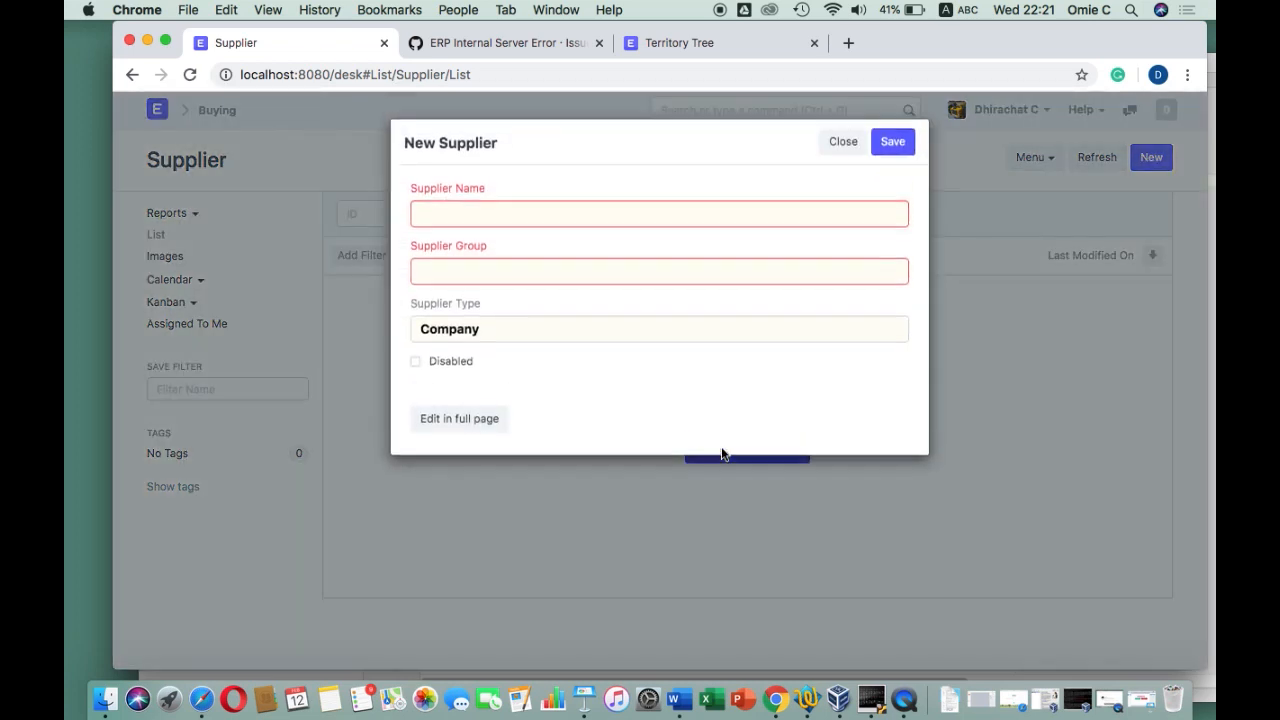
left_click(777, 655)
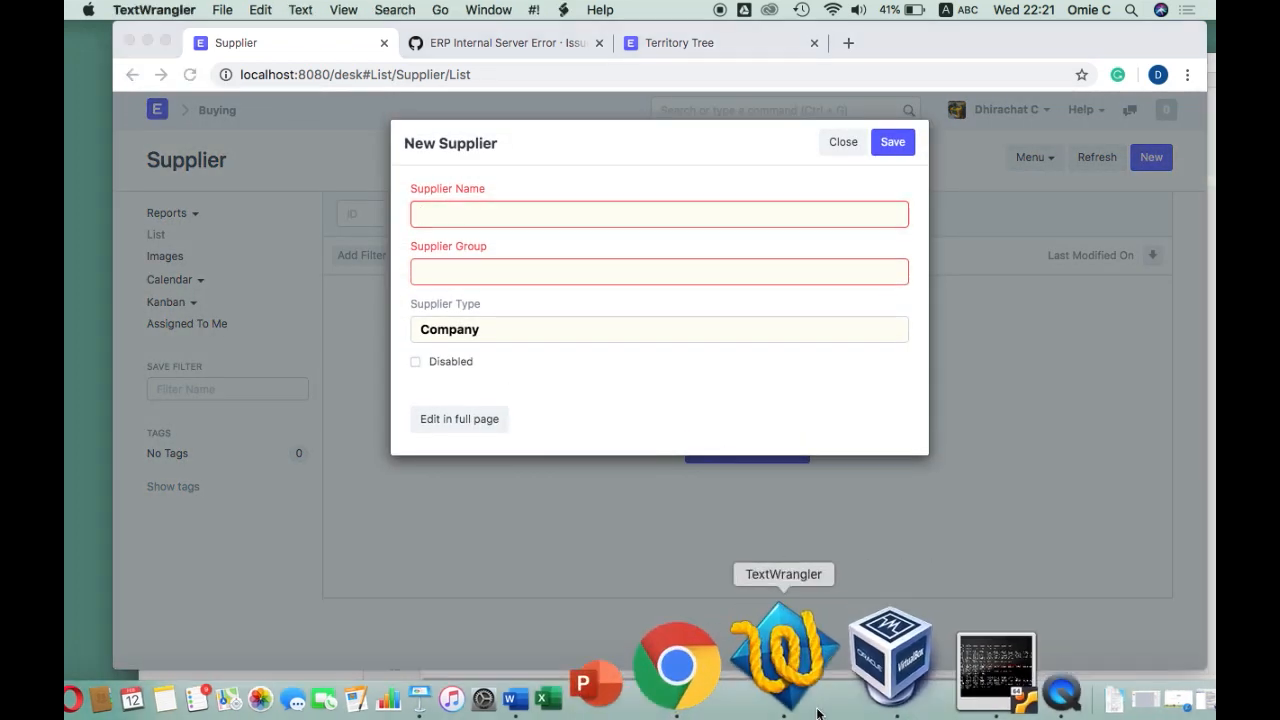
left_click_drag(578, 261, 553, 264)
key("super+c")
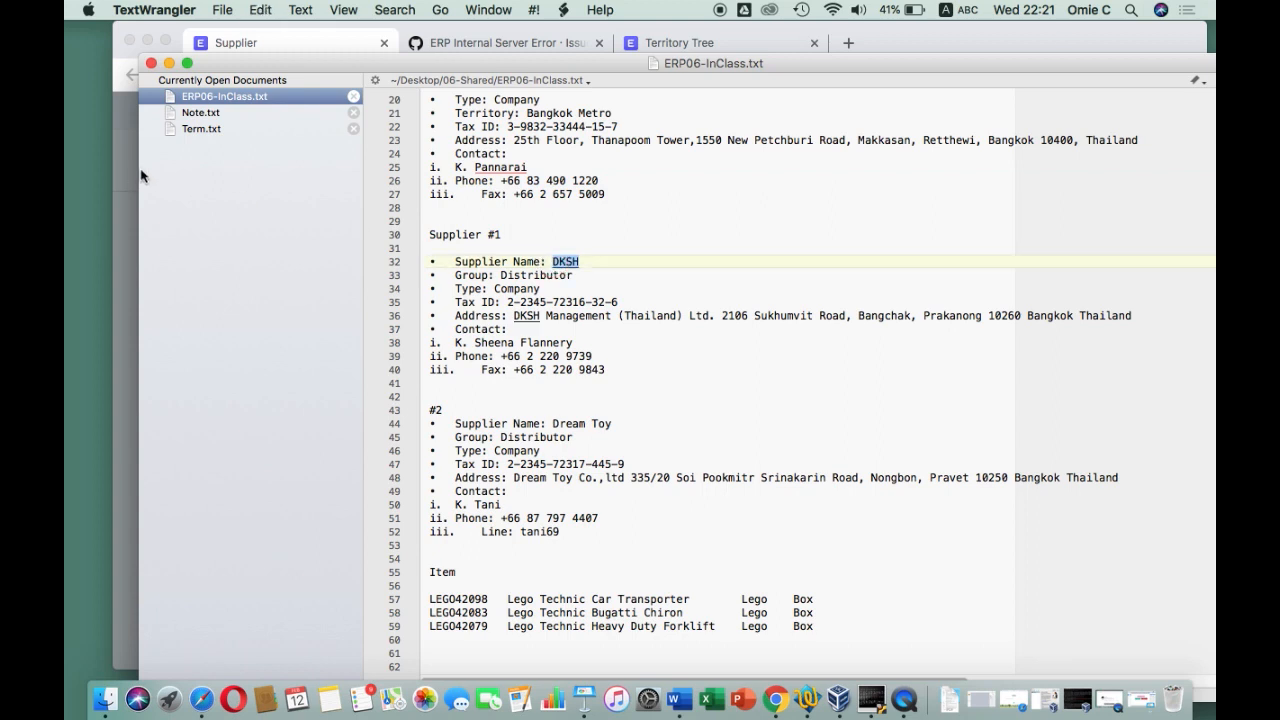
left_click(129, 175)
key("super+v")
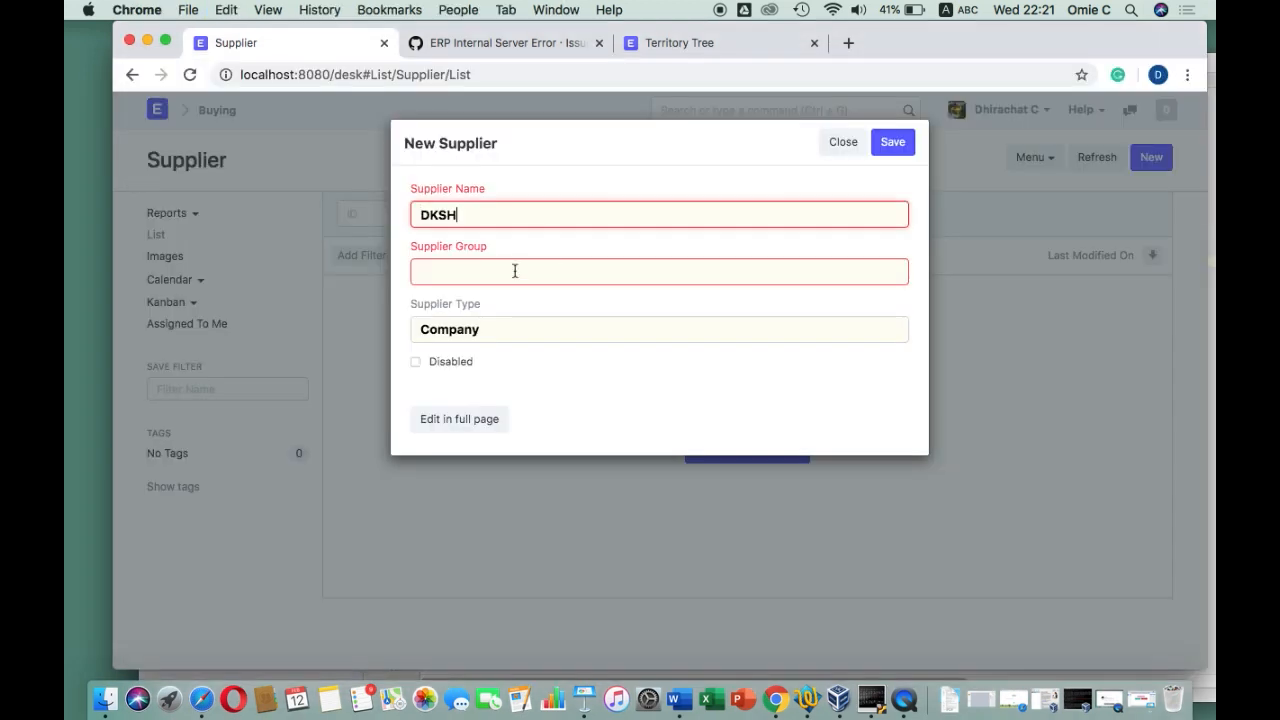
type("Dis")
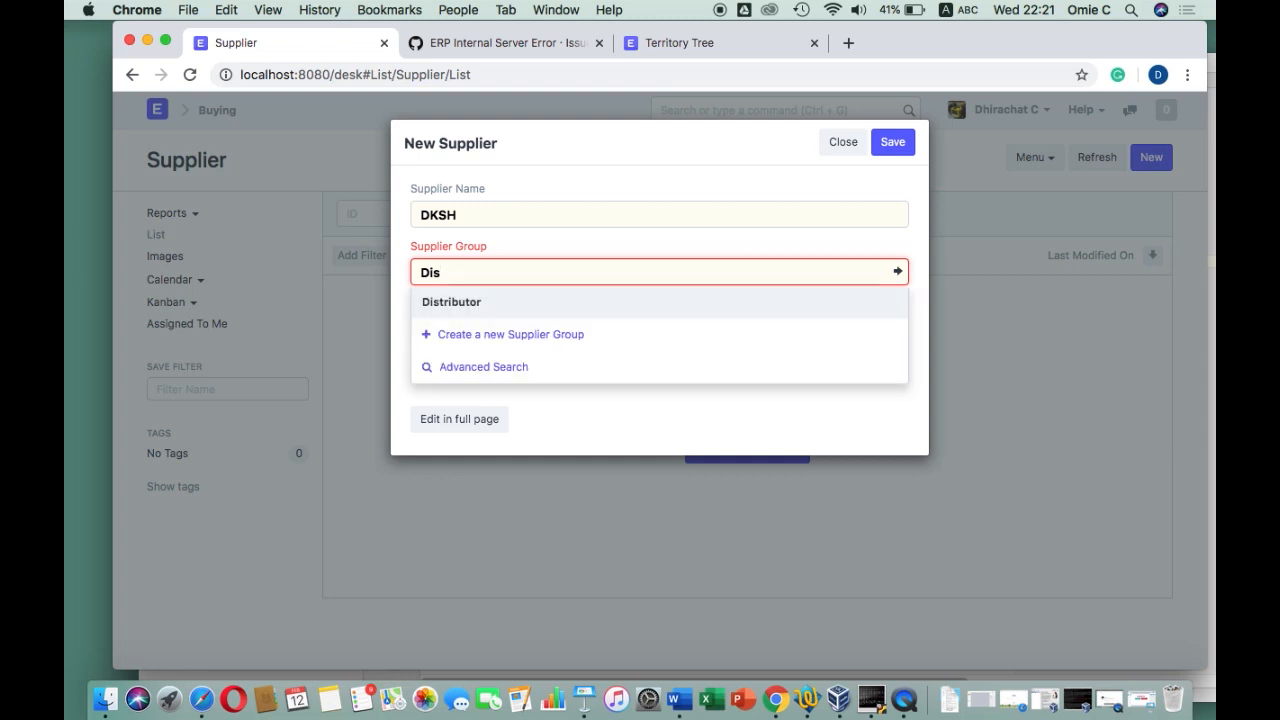
left_click(477, 298)
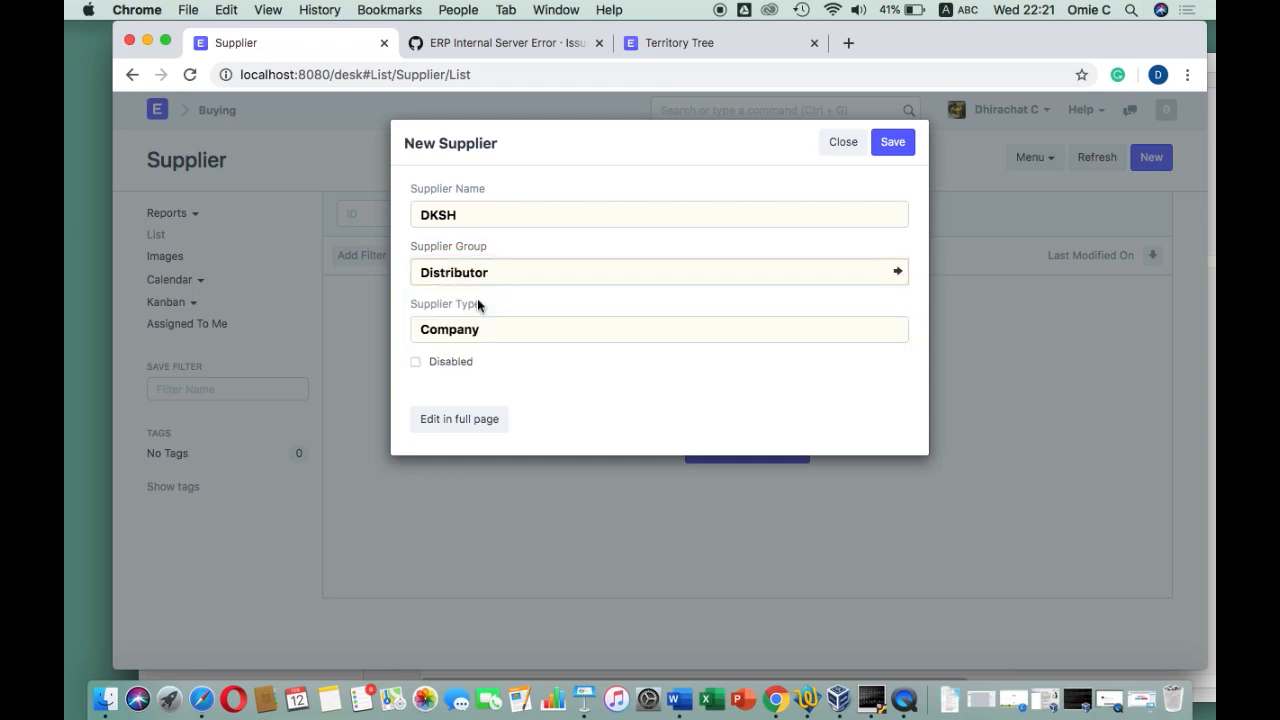
left_click(894, 142)
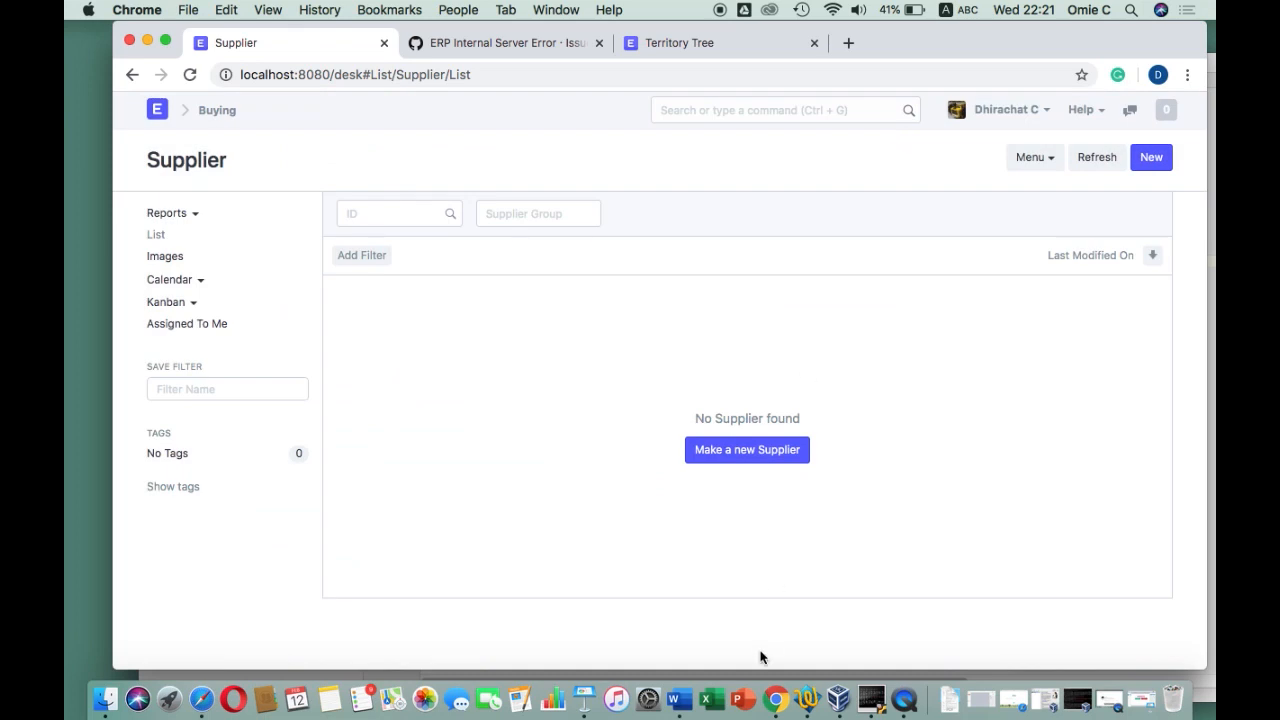
Reload the supplier list and open the DKSH supplier record
left_click(808, 688)
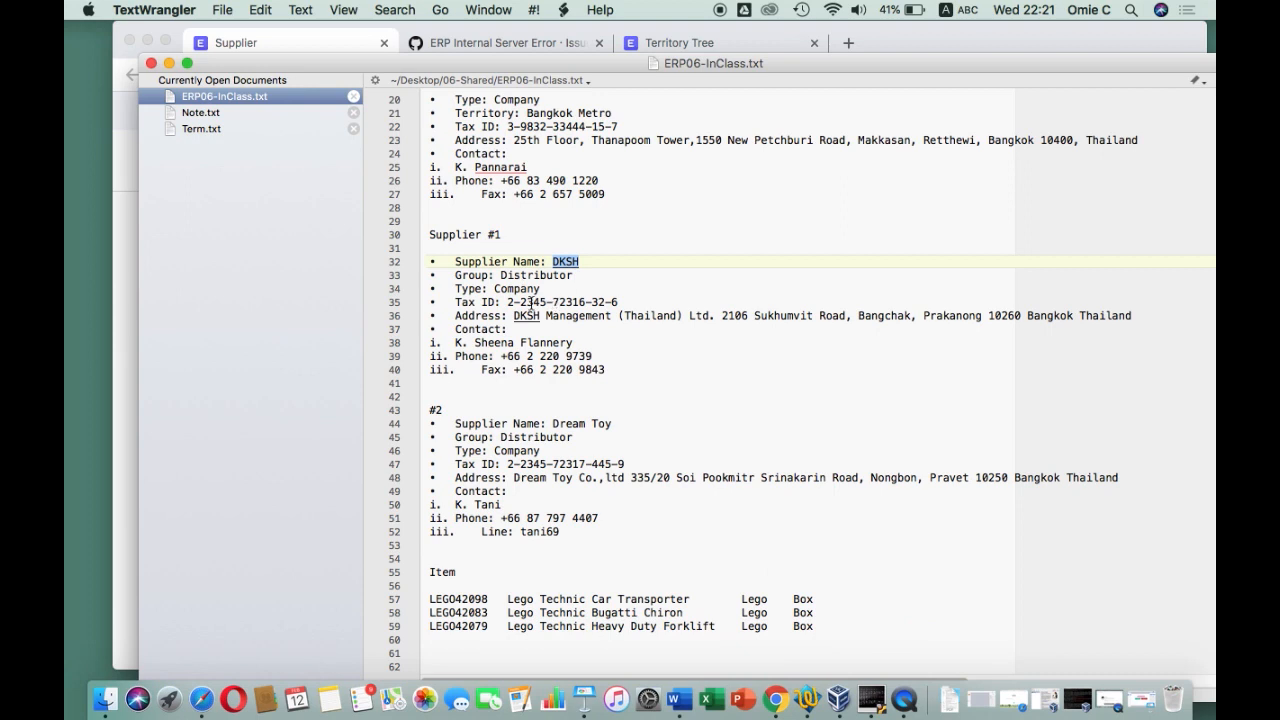
left_click(123, 278)
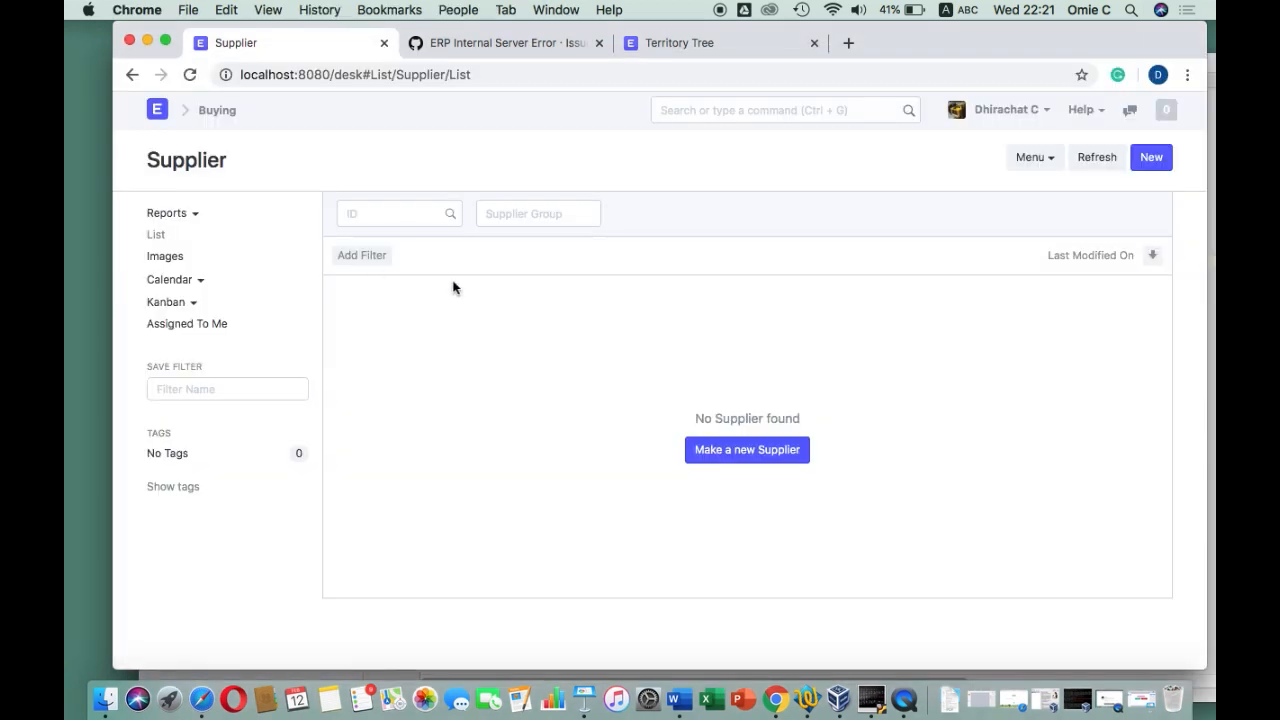
left_click(489, 75)
left_click(190, 75)
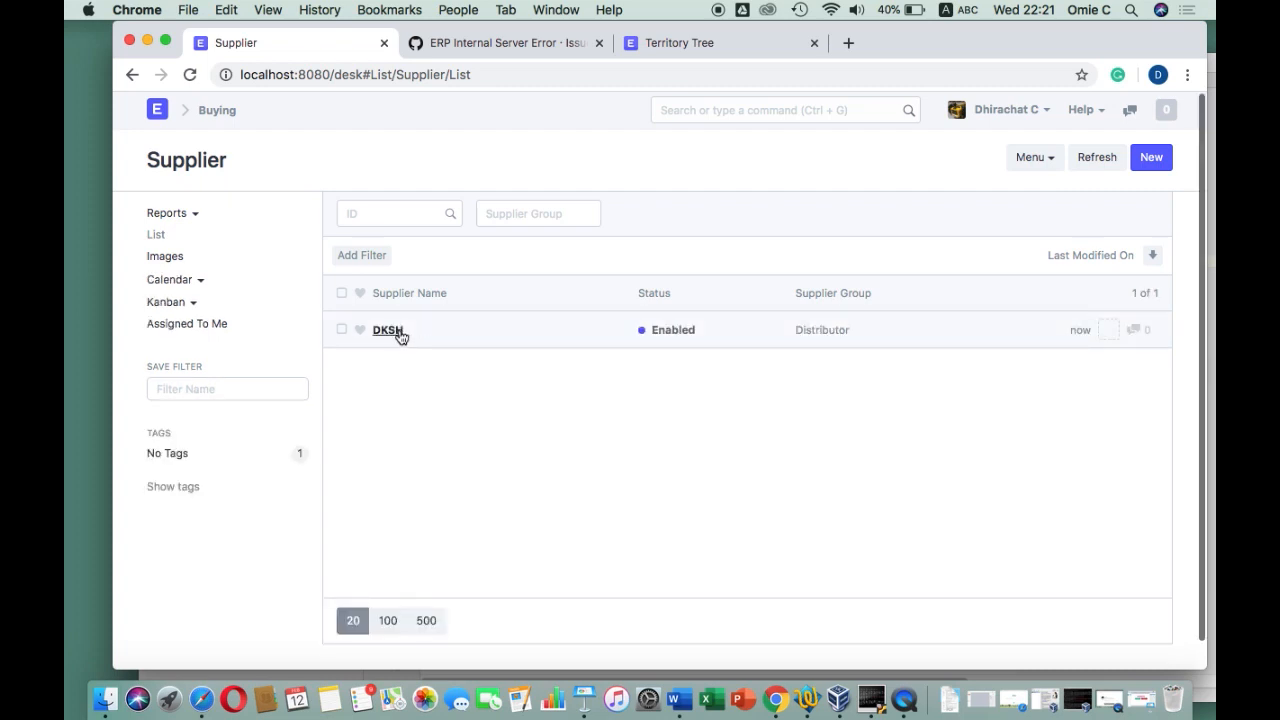
left_click(396, 332)
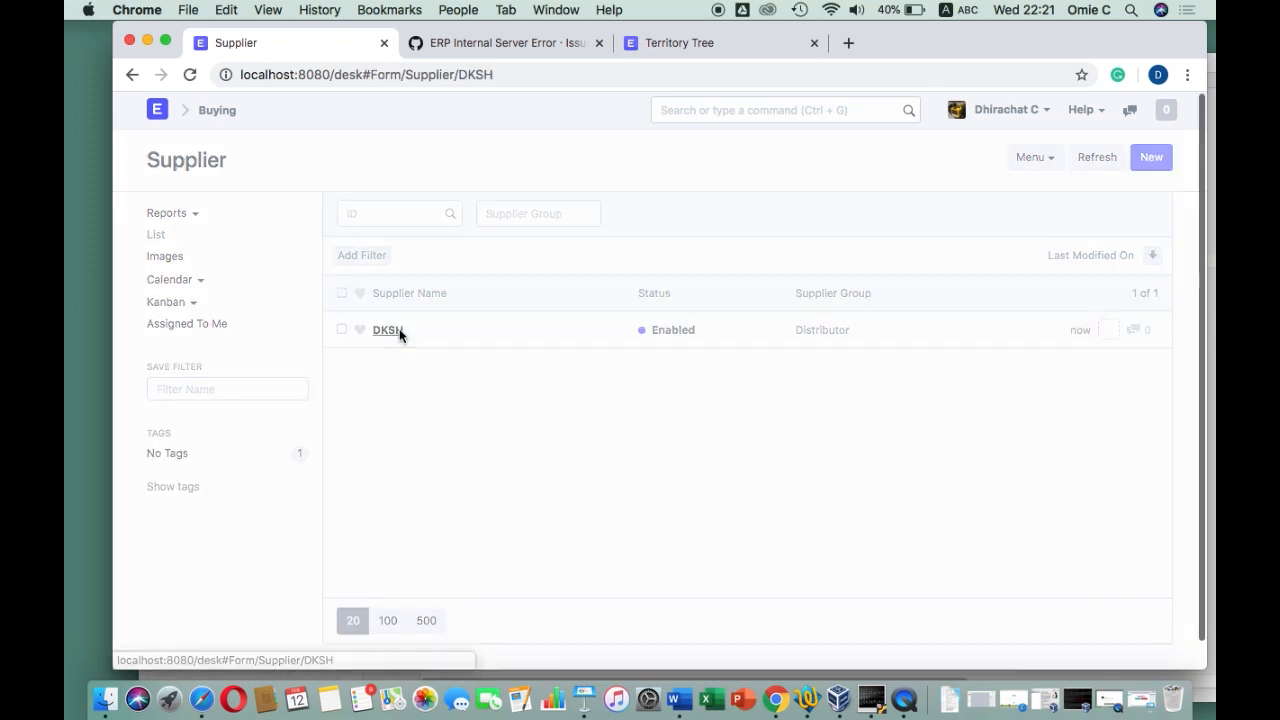
Copy DKSH's tax ID from the notes into the Tax ID field and save
scroll(548, 485, "down", 5)
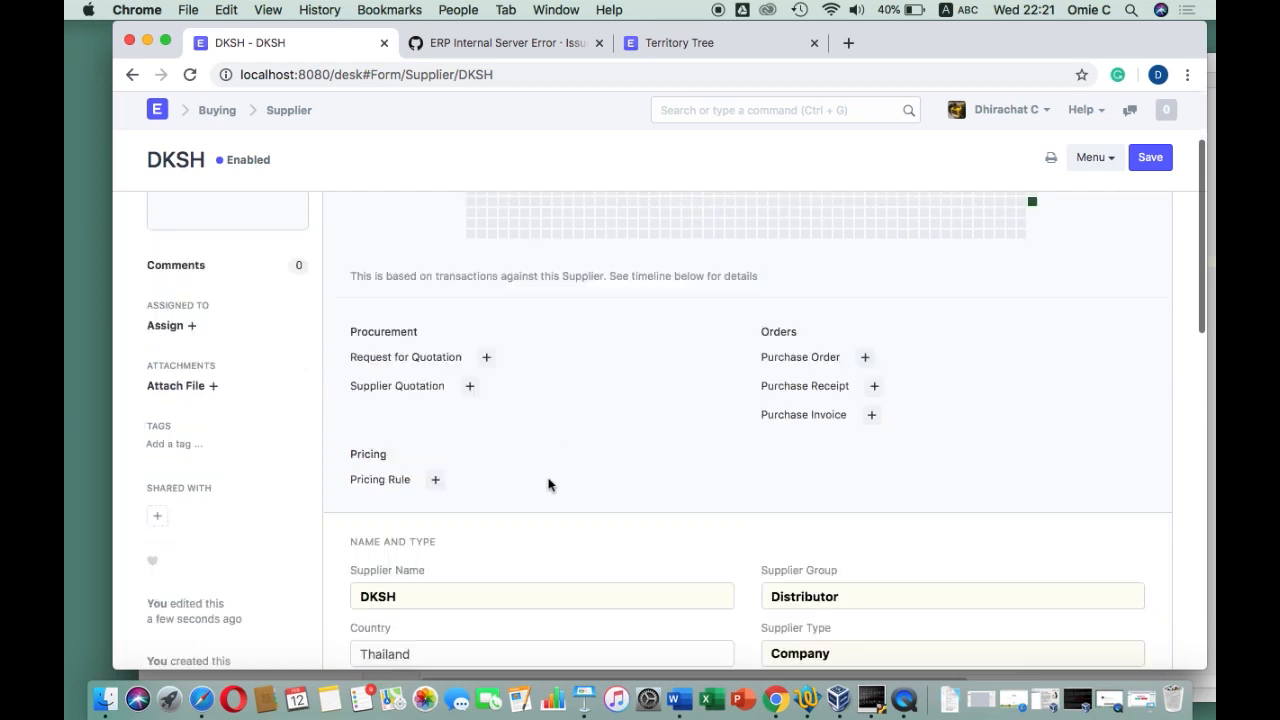
scroll(548, 485, "down", 1)
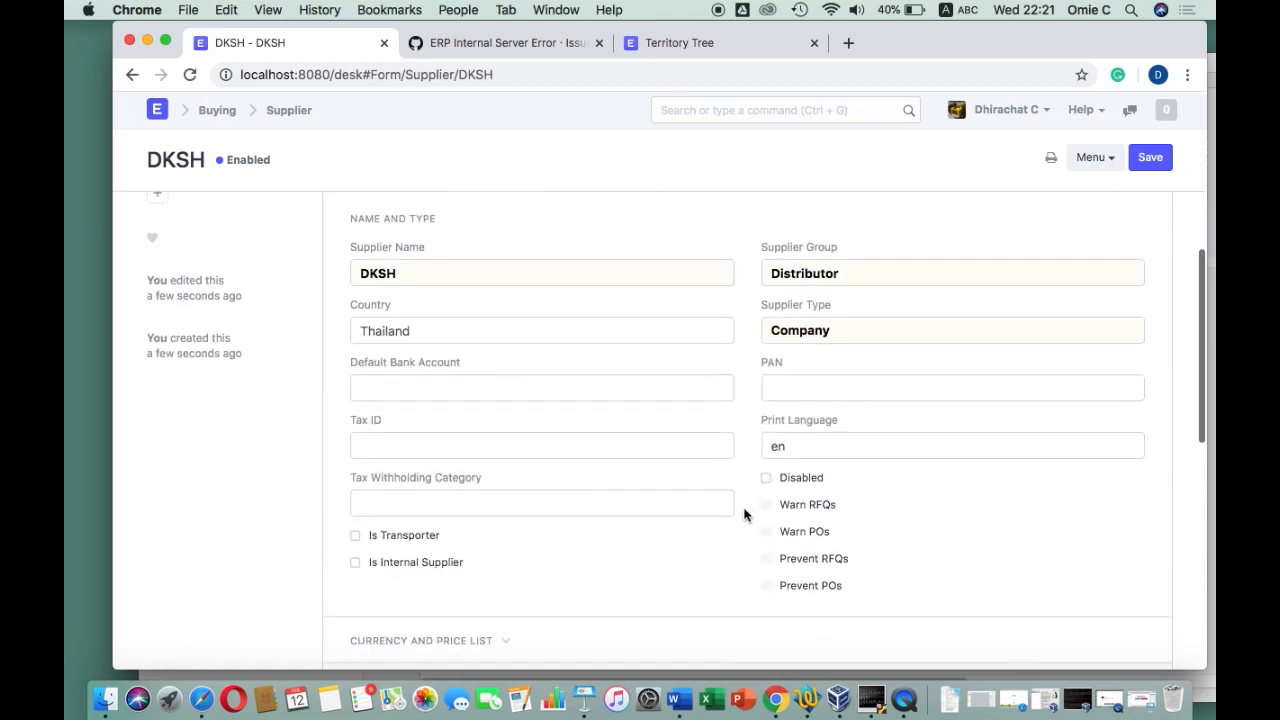
left_click(807, 698)
left_click_drag(648, 302, 510, 302)
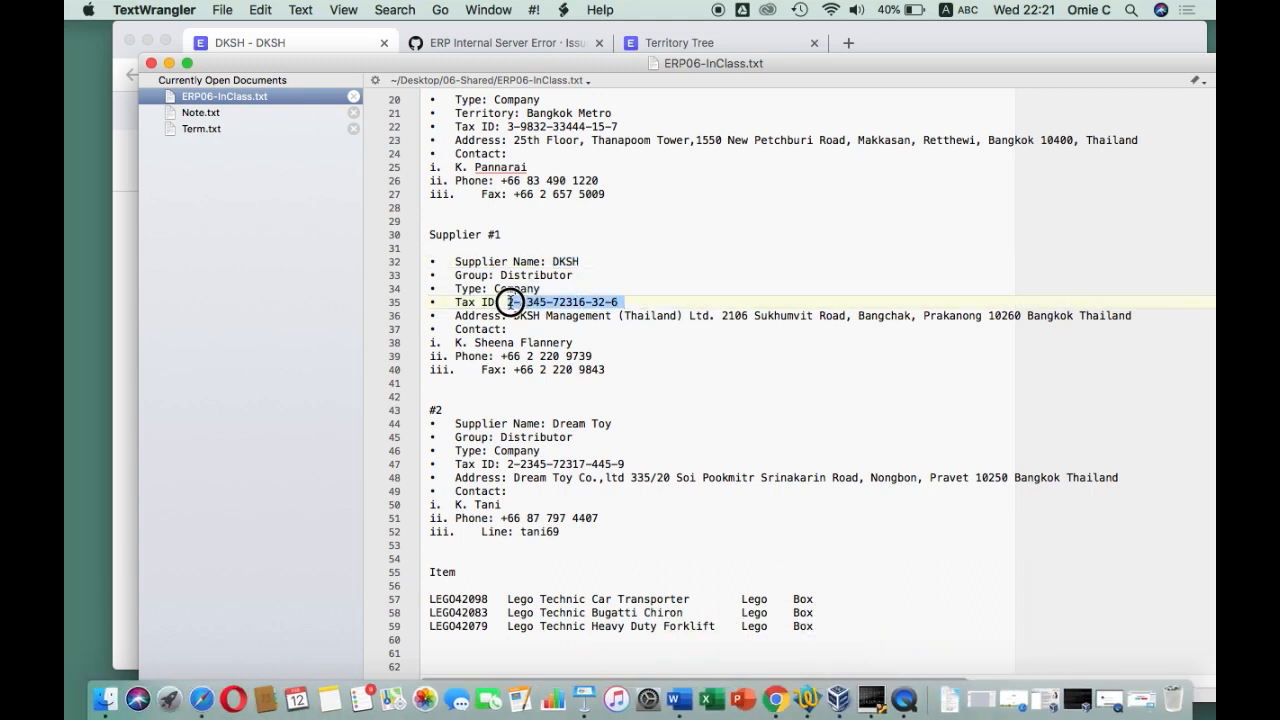
left_click(123, 349)
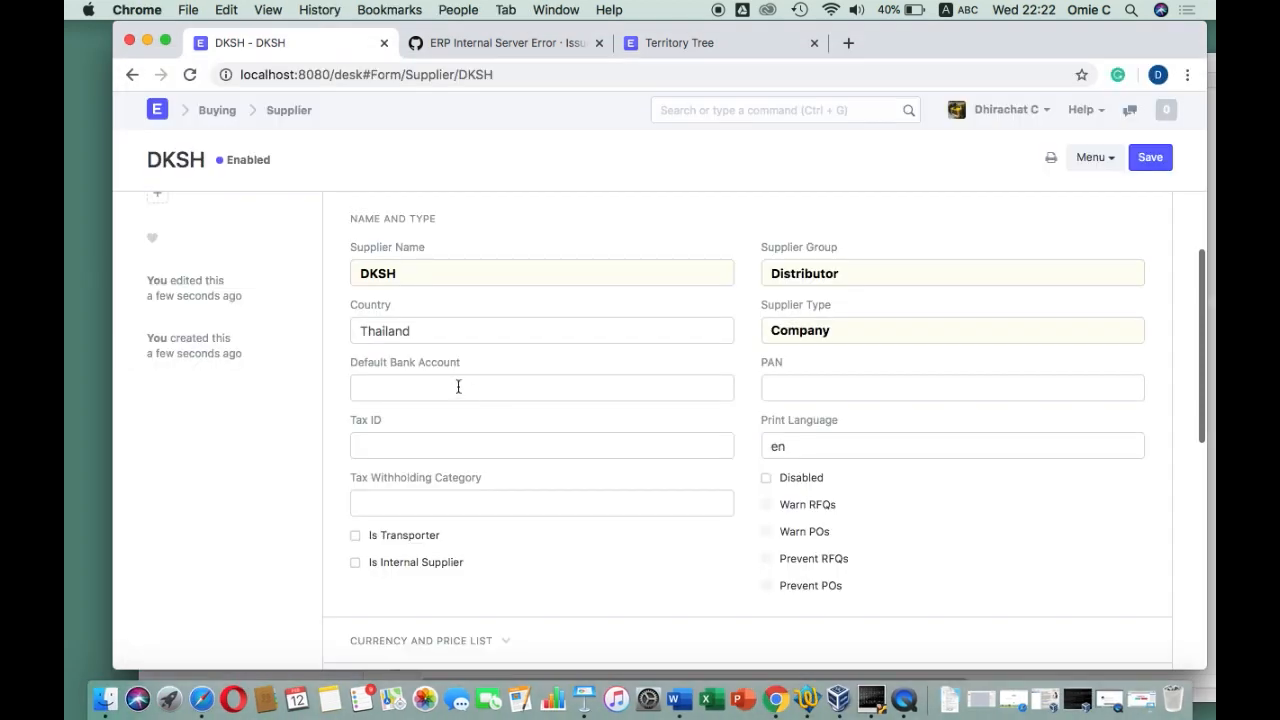
key("super+v")
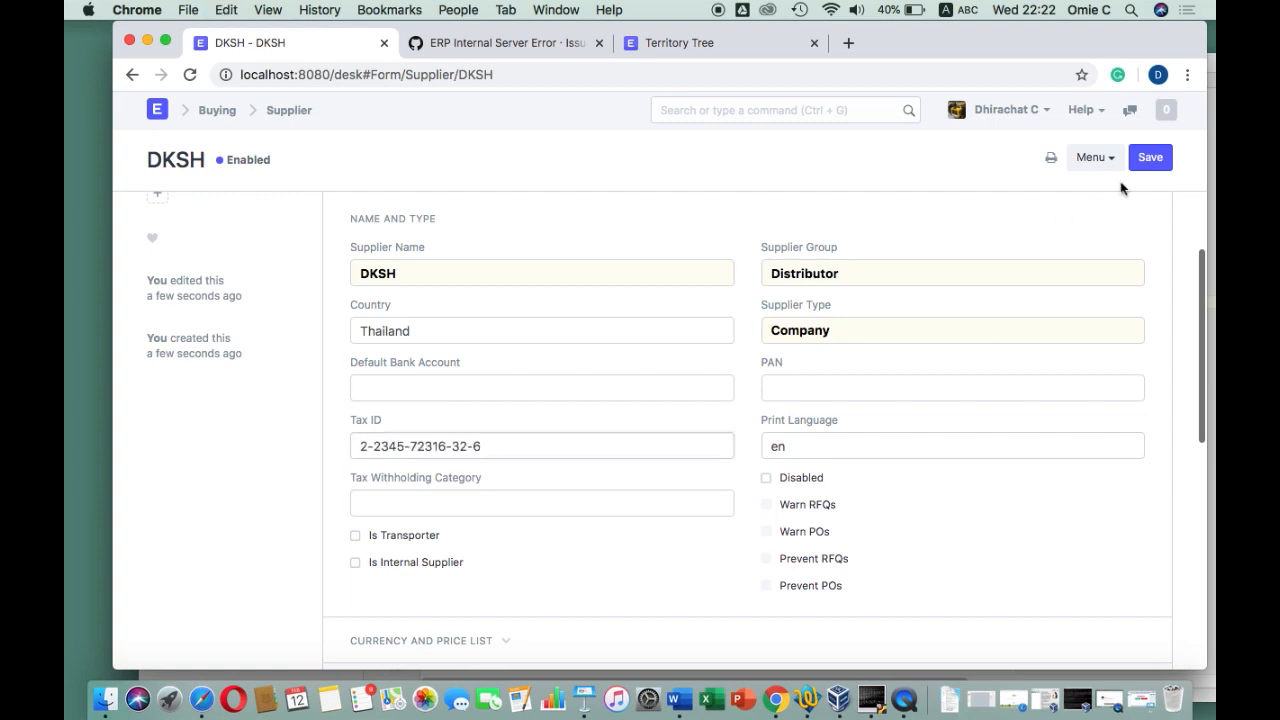
left_click(1150, 159)
scroll(906, 495, "down", 10)
Start a new DKSH address, fill the address title, and enter the Sukhumvit Road street line in Address Line 1
left_click(380, 472)
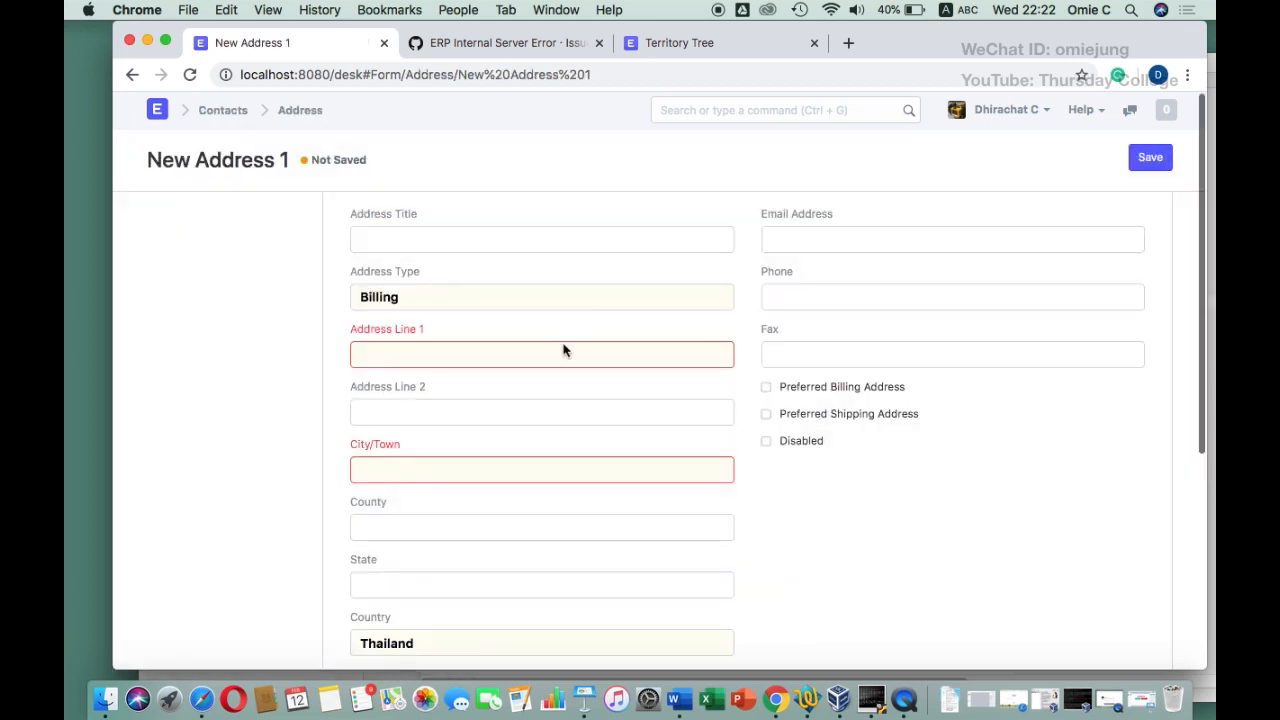
left_click(455, 243)
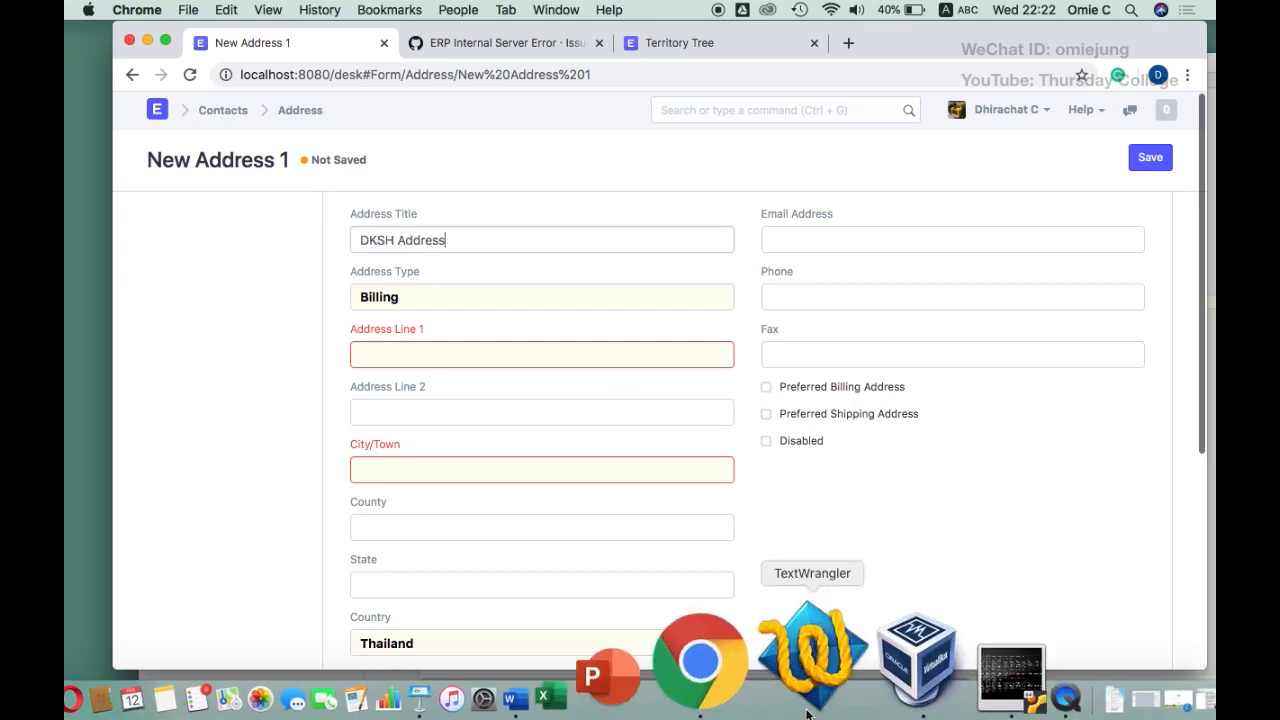
left_click(812, 660)
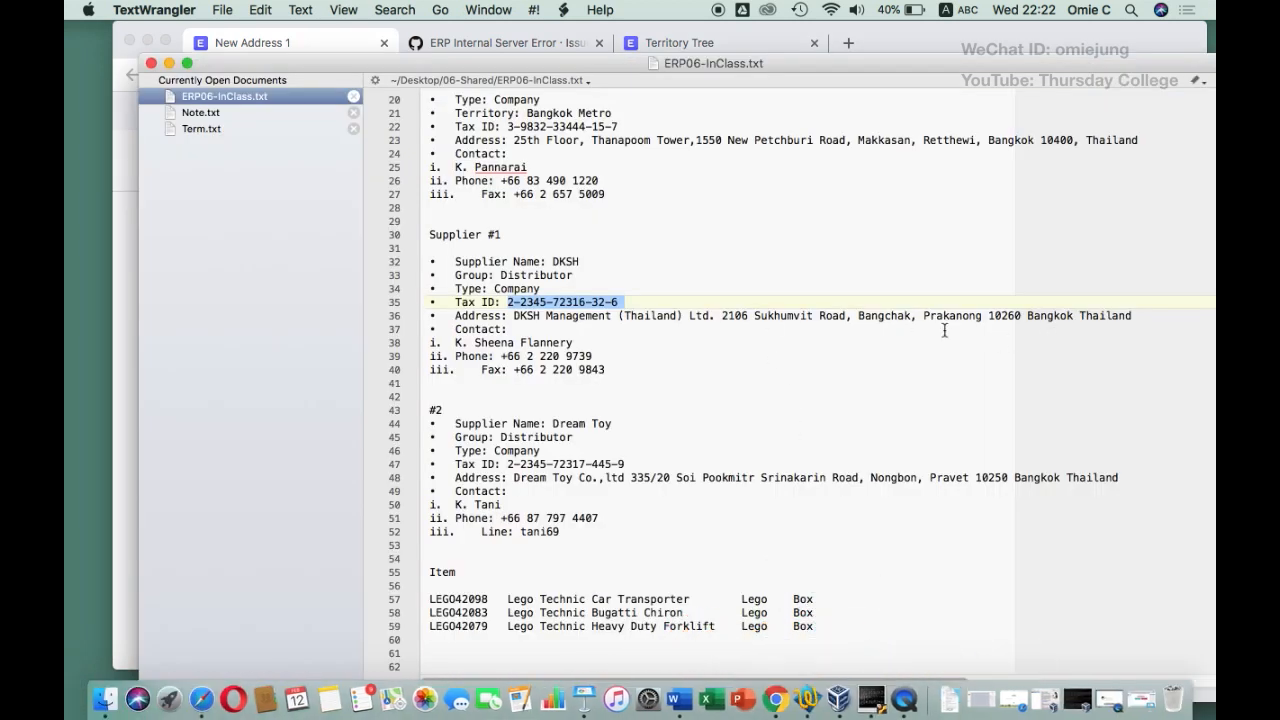
left_click_drag(987, 315, 522, 311)
left_click_drag(516, 314, 514, 312)
left_click(123, 258)
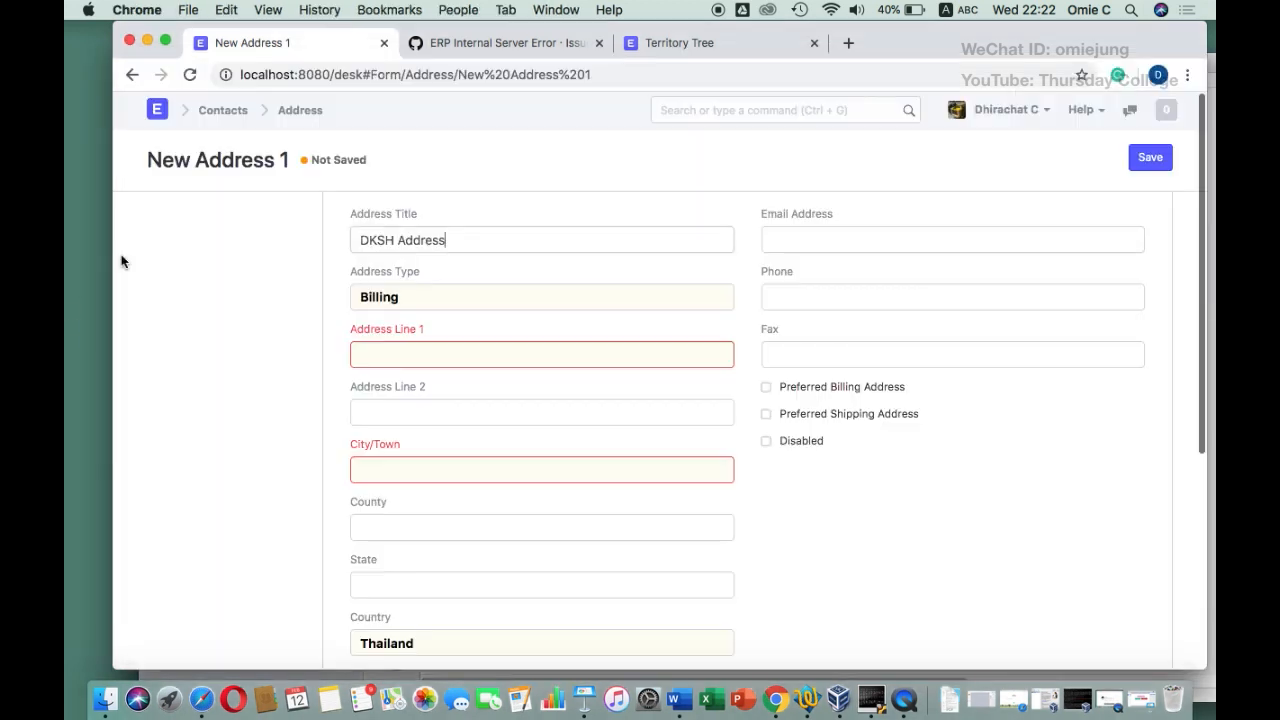
left_click(390, 351)
type("DKSH (Thailand) Ltd. 2106 Sukhumvit Road, Bangchak, Prakanong")
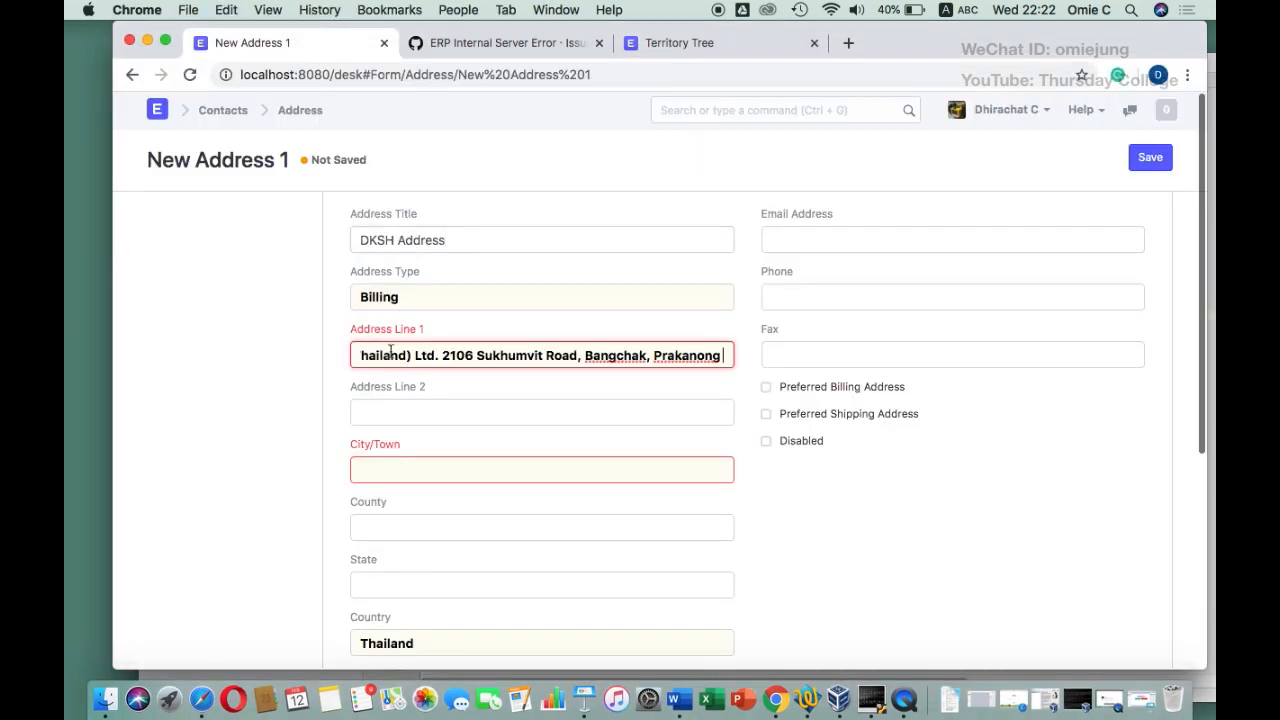
Enter Bangkok as the city and 10260 as the postal code, then save the billing address
left_click(397, 473)
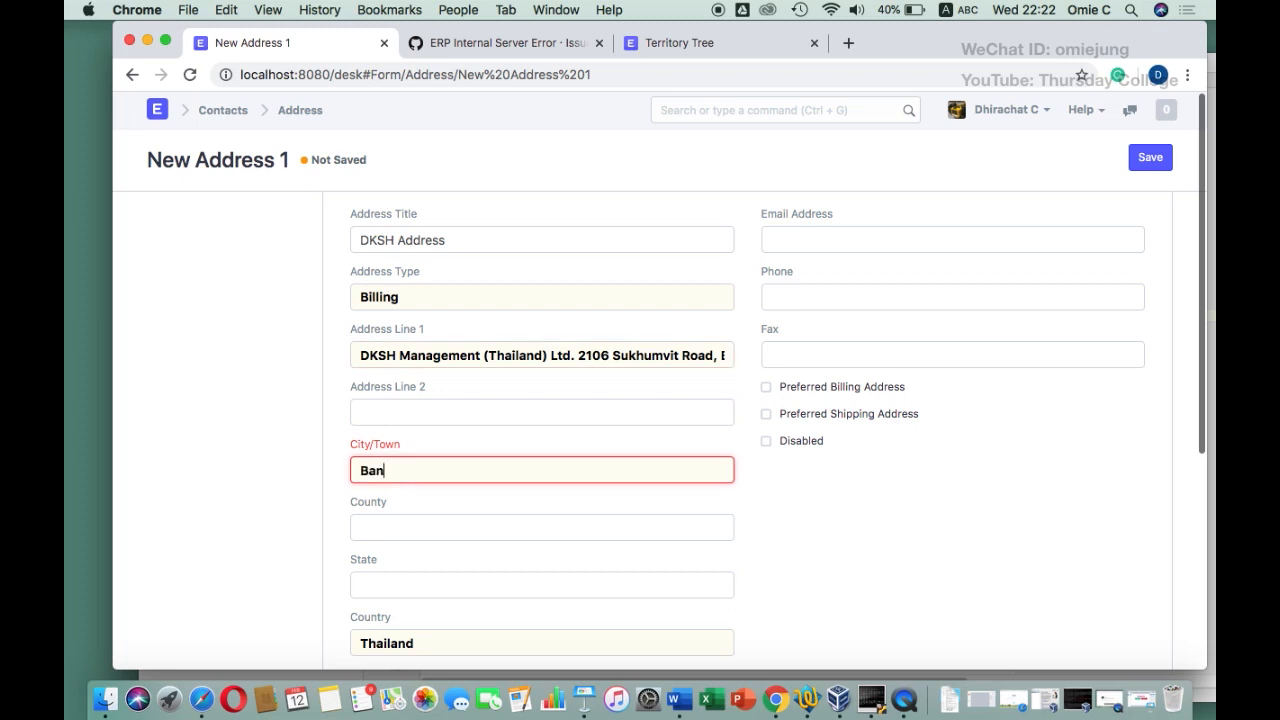
scroll(441, 501, "down", 2)
scroll(405, 563, "down", 2)
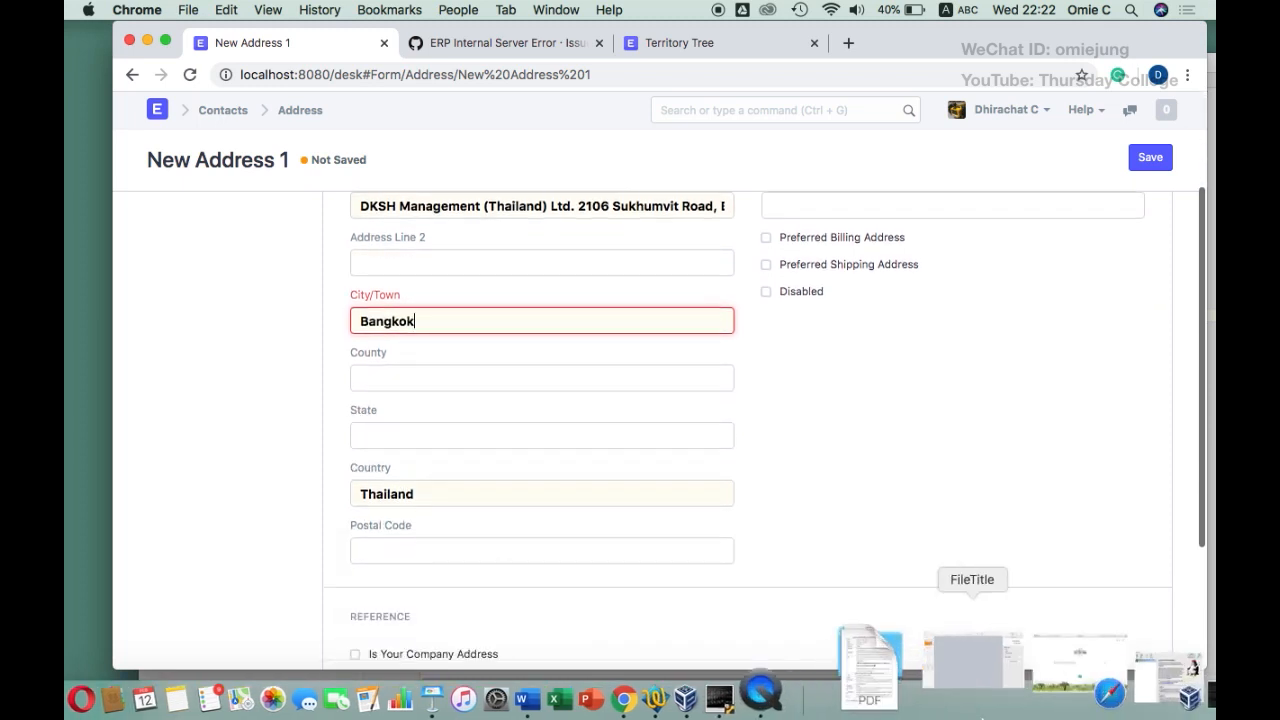
left_click(812, 712)
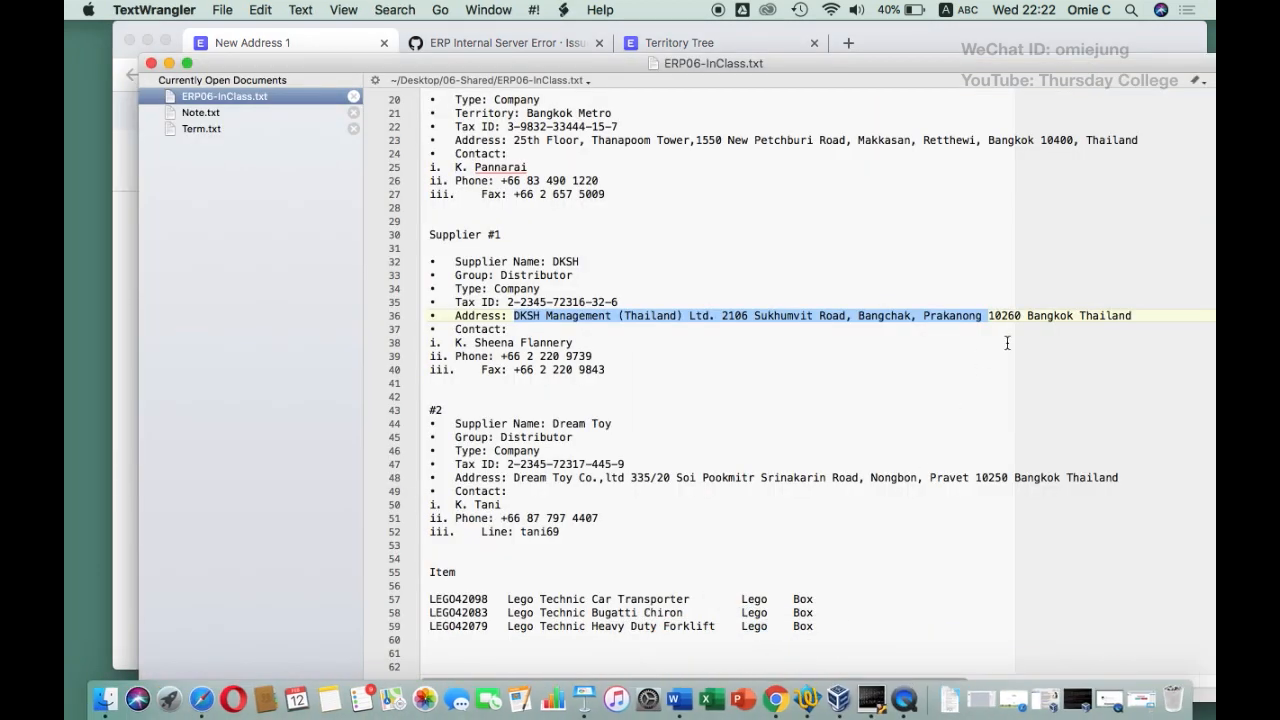
left_click(168, 63)
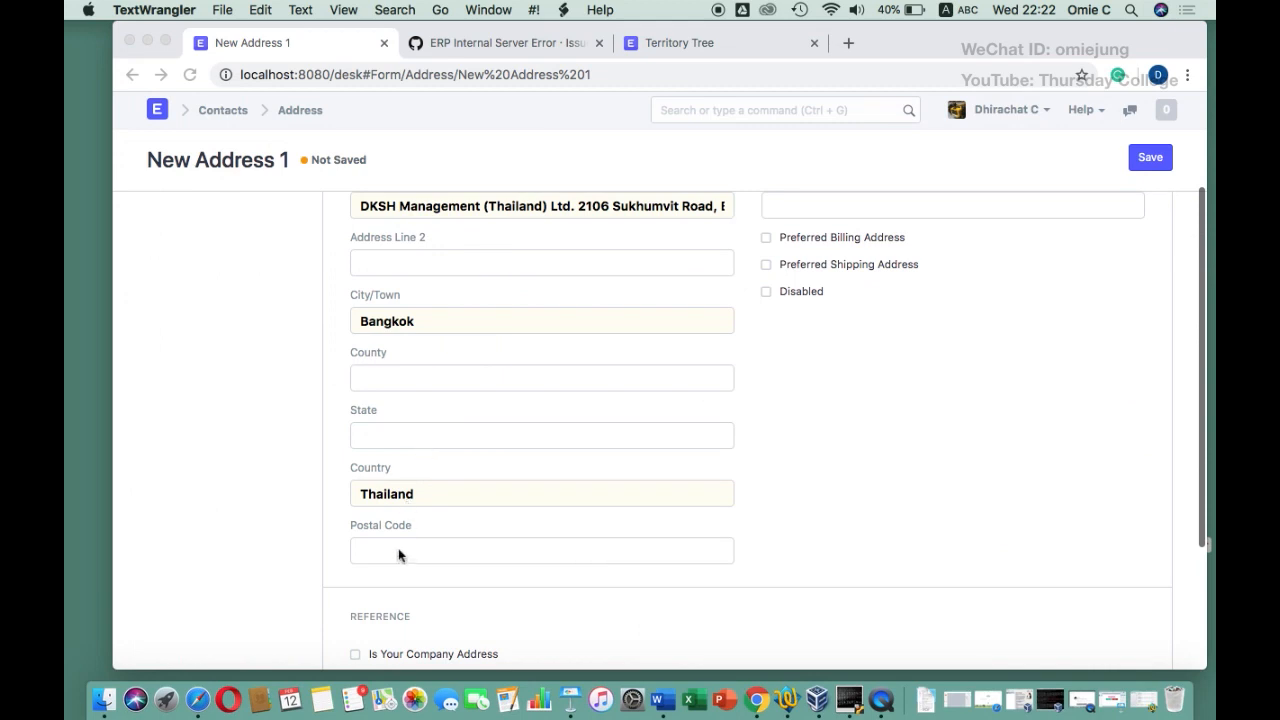
left_click(397, 558)
type("10260")
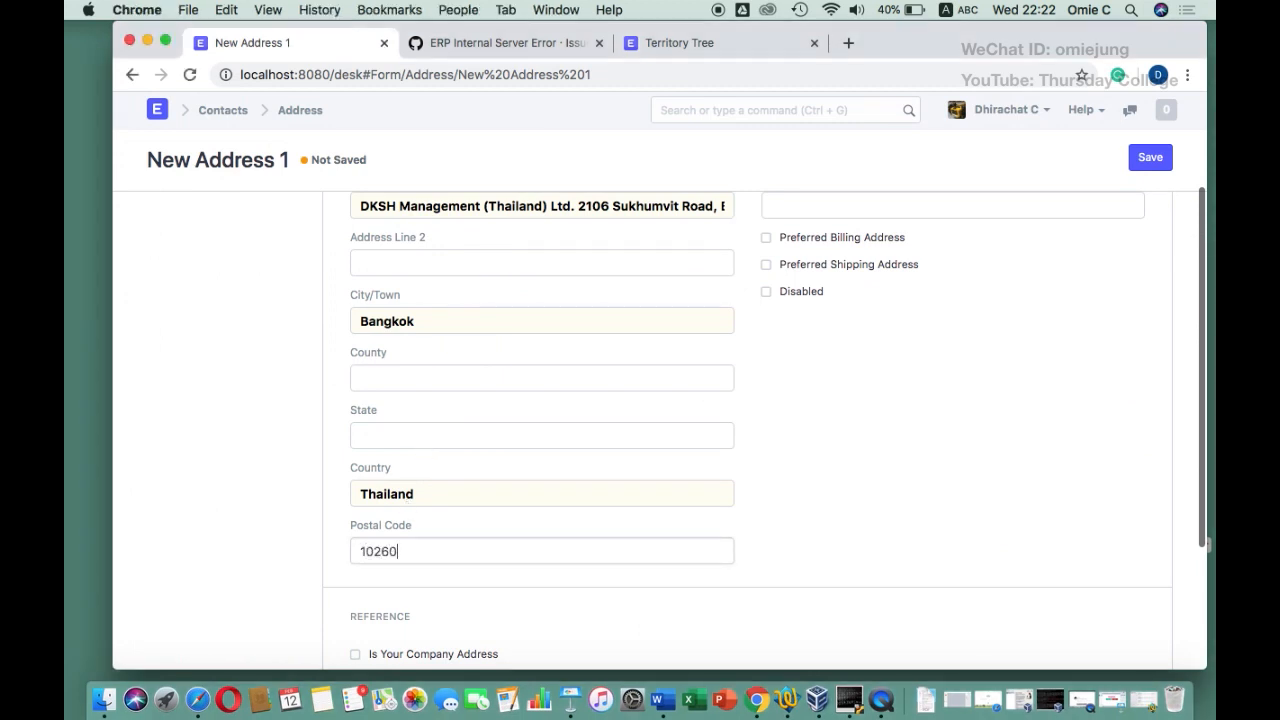
scroll(1095, 224, "down", 5)
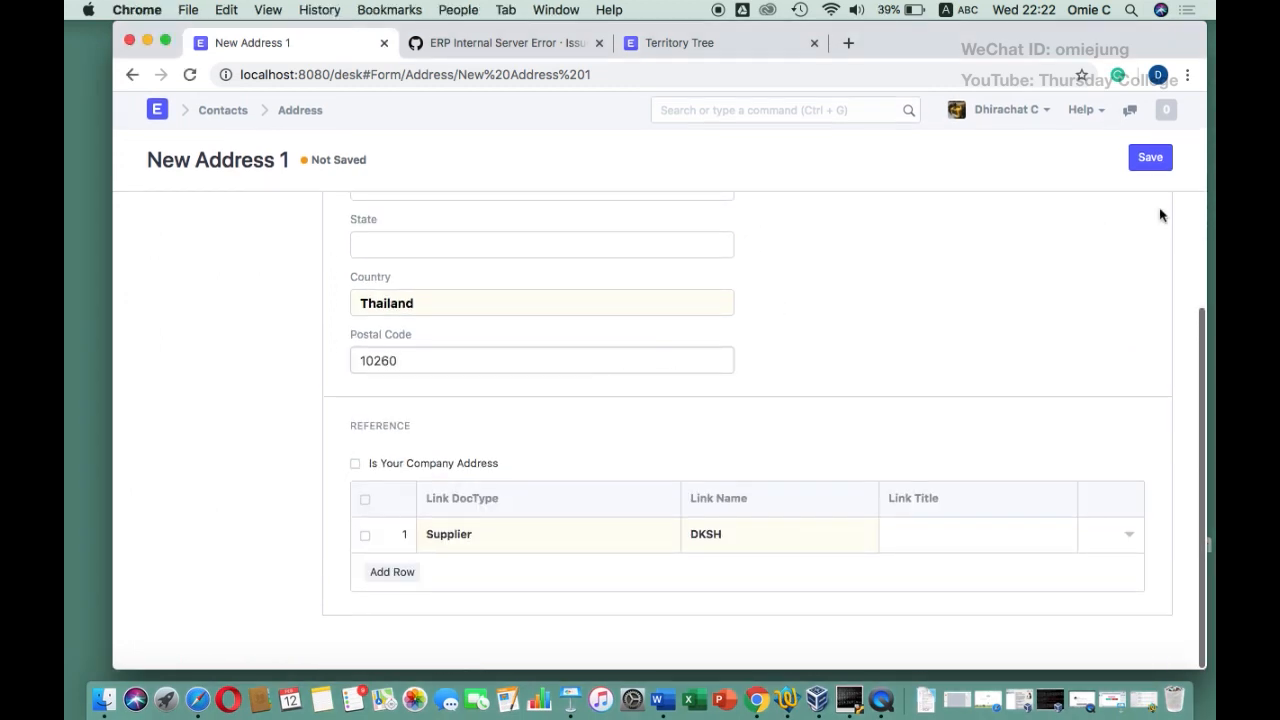
left_click(1150, 158)
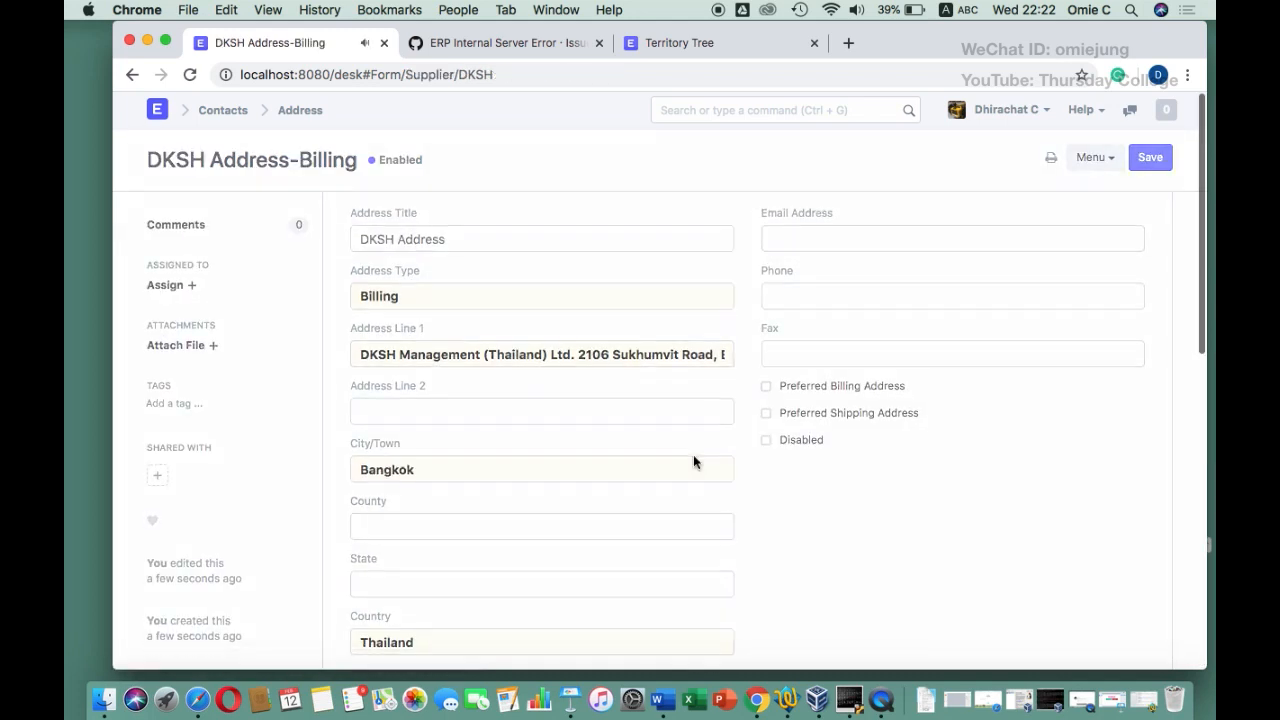
Start a new contact for DKSH and enter the contact person's name from the notes in First Name
scroll(693, 454, "down", 5)
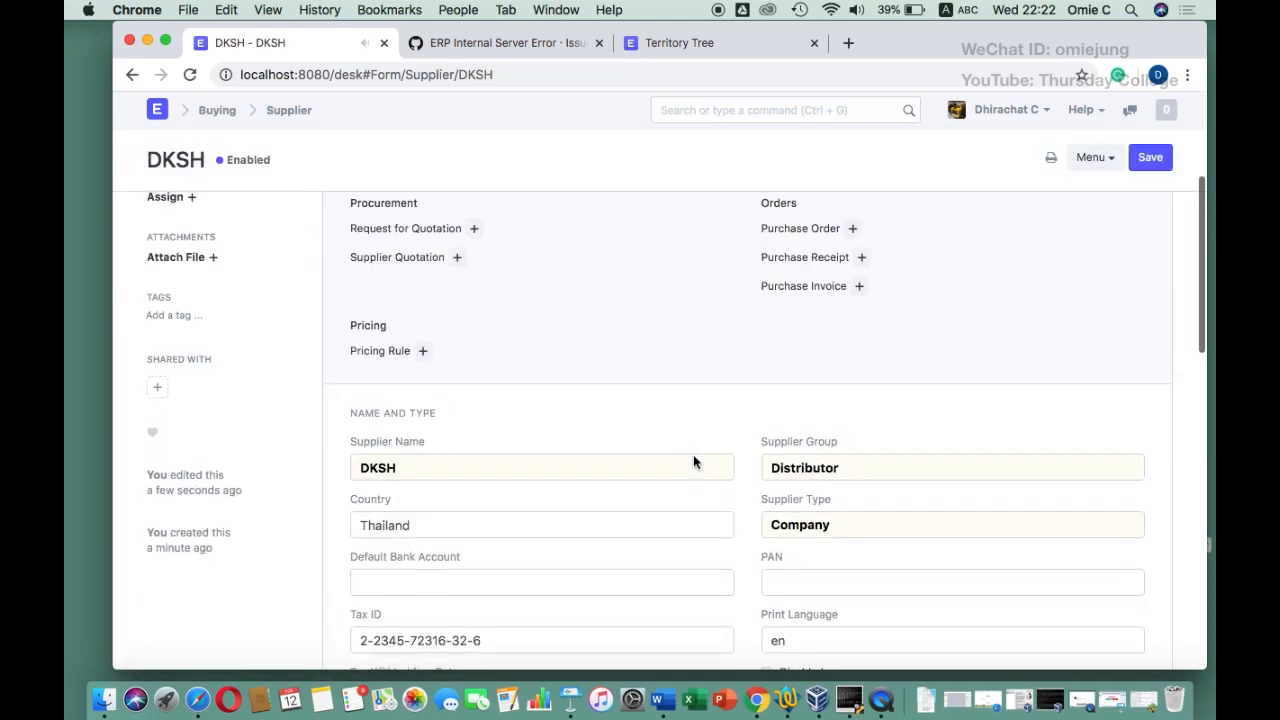
scroll(693, 455, "down", 10)
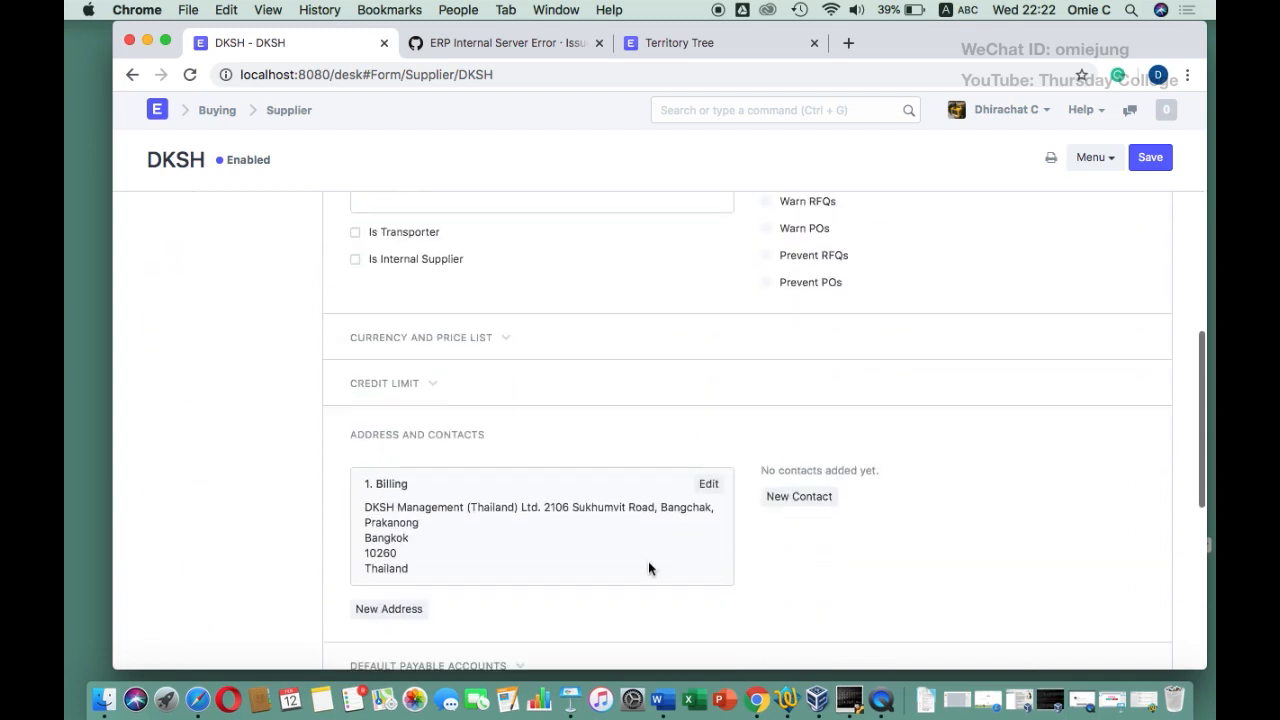
scroll(648, 563, "down", 3)
left_click(816, 391)
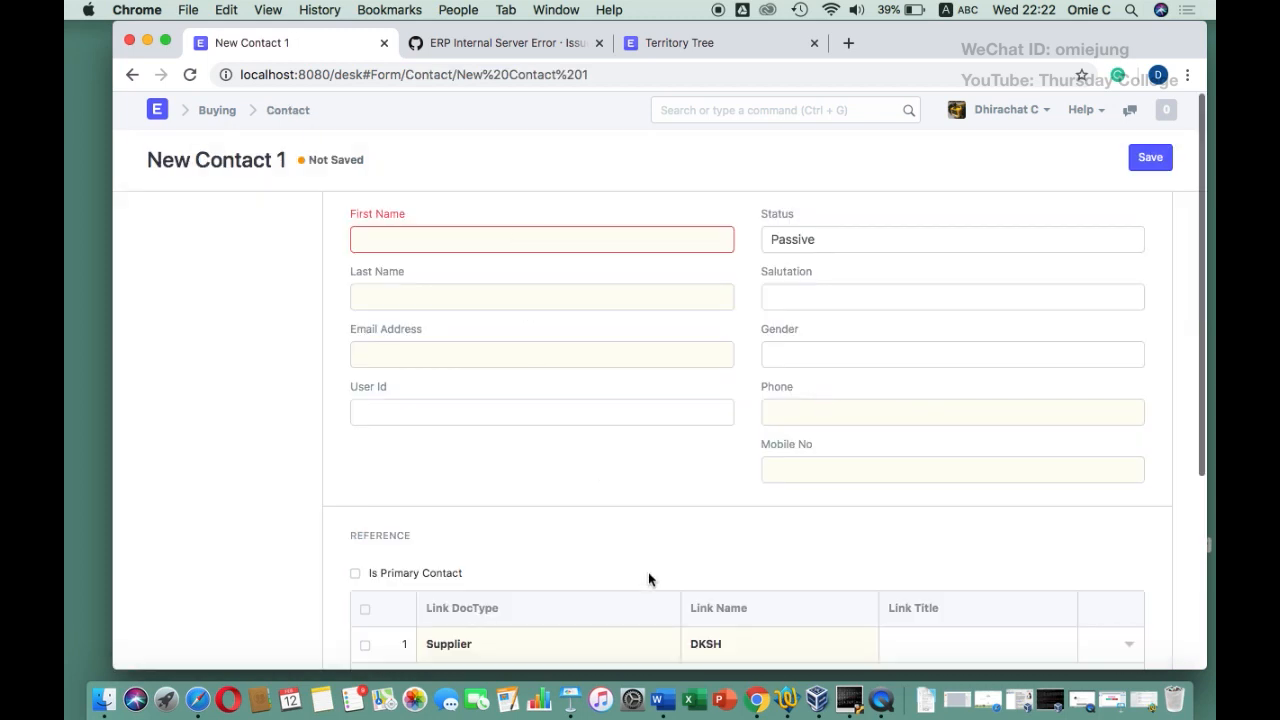
left_click(789, 700)
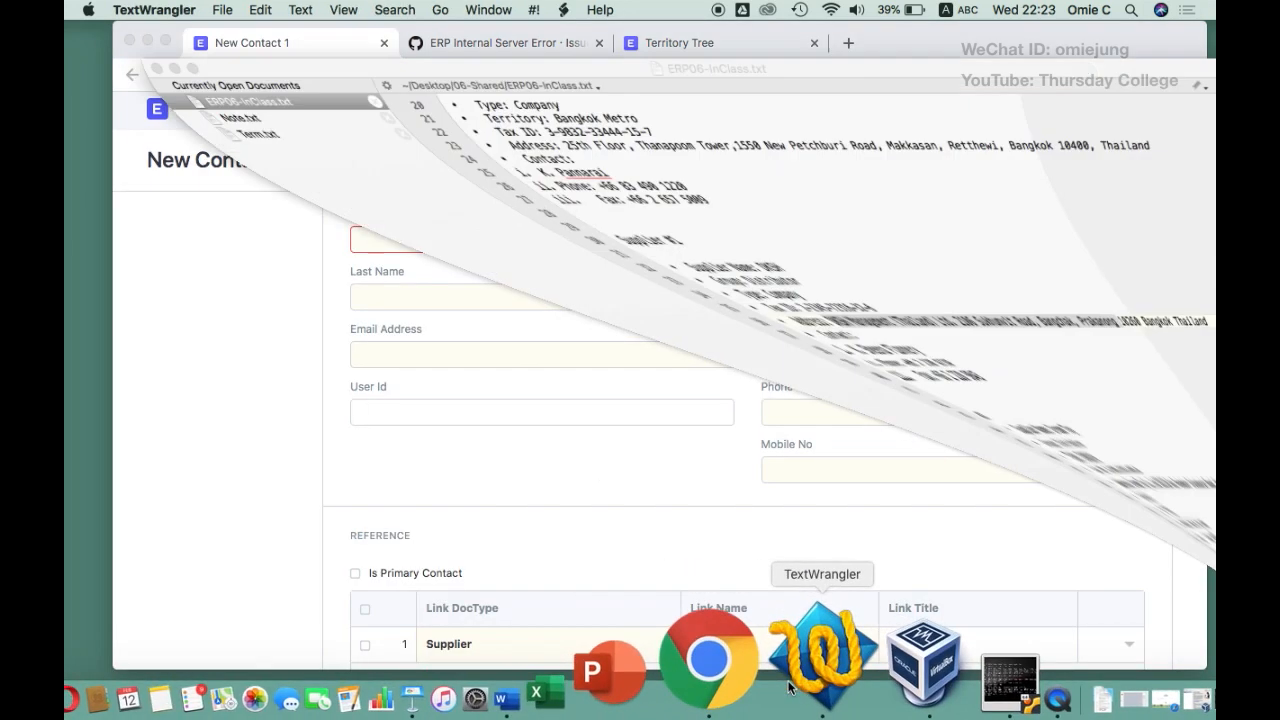
left_click_drag(589, 342, 475, 342)
key("super+c")
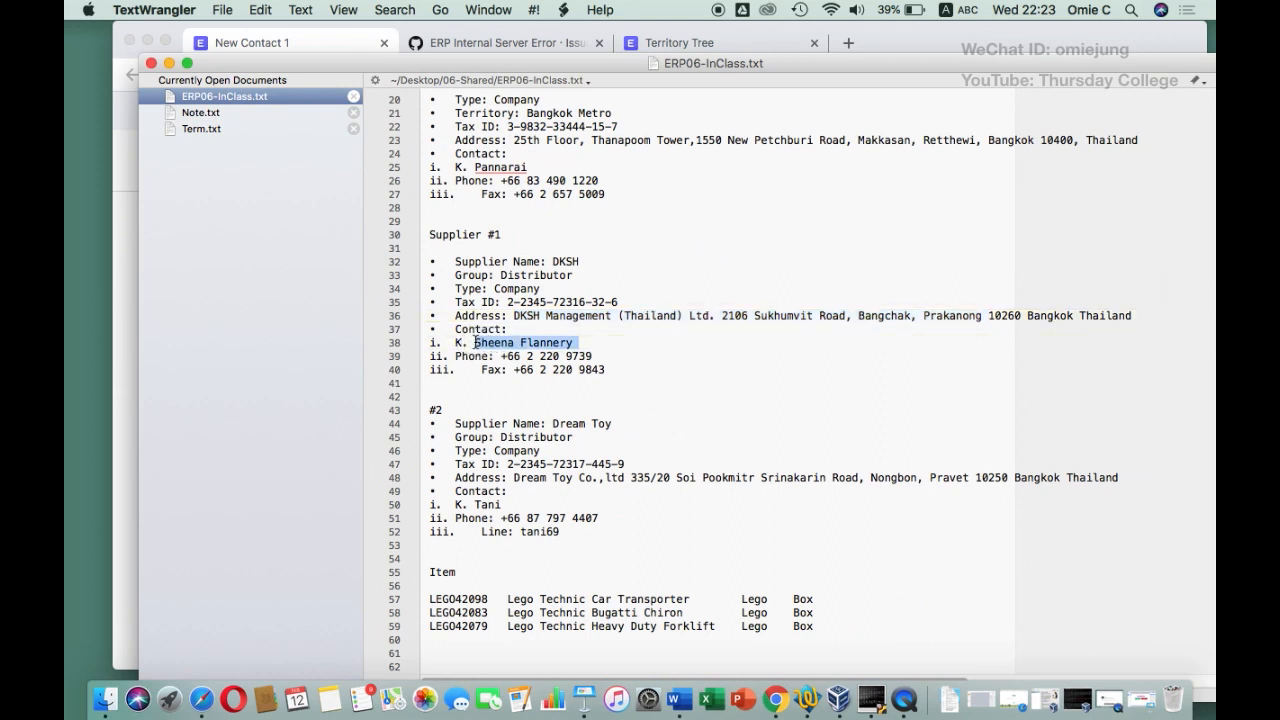
left_click(119, 228)
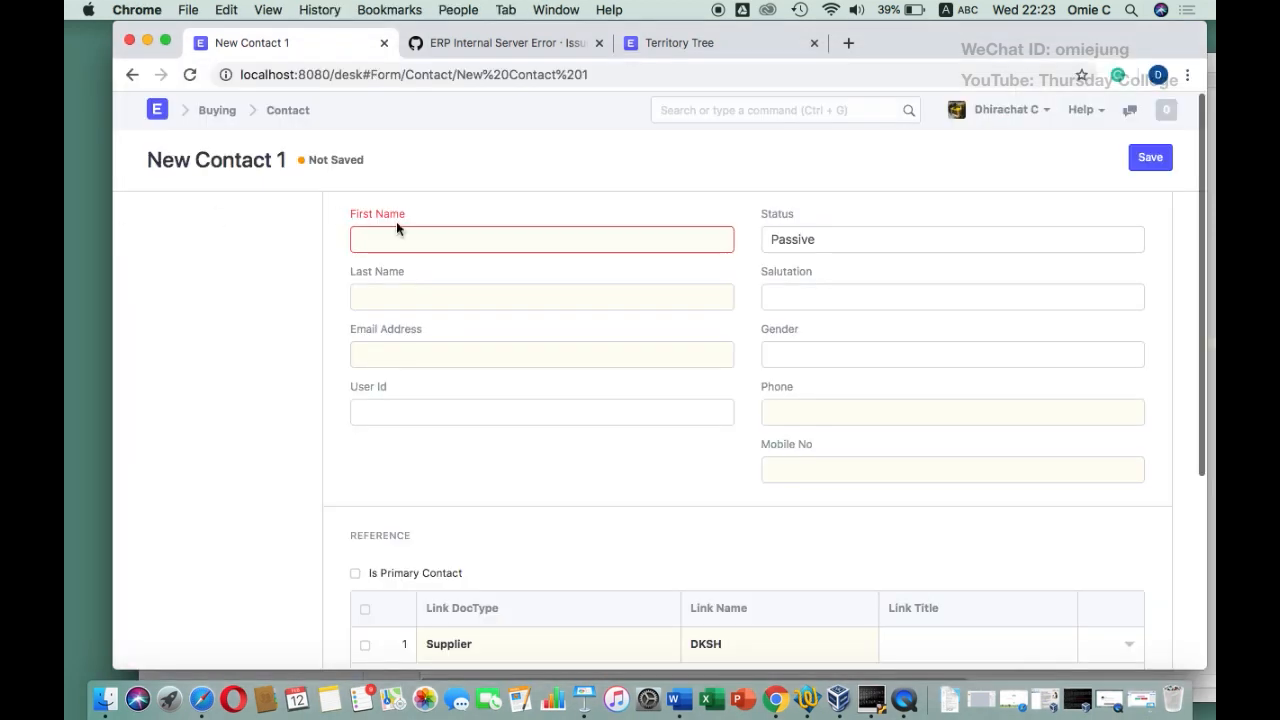
left_click(392, 236)
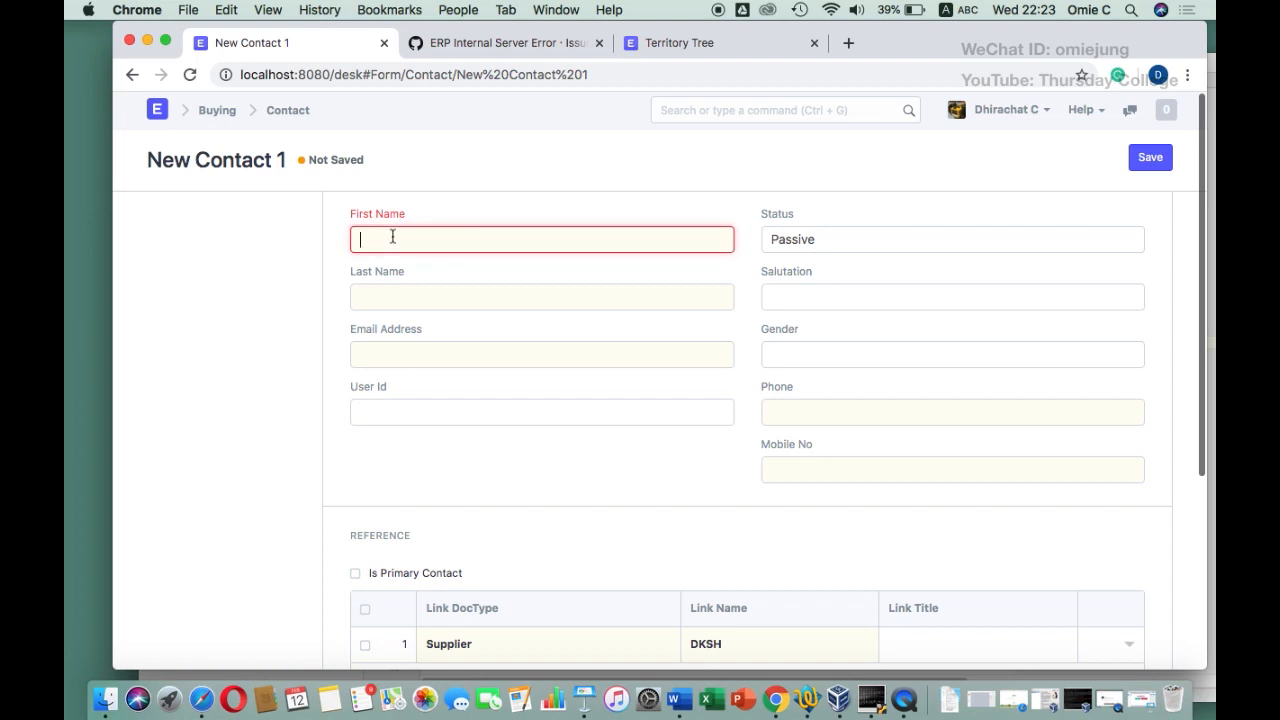
key("super+v")
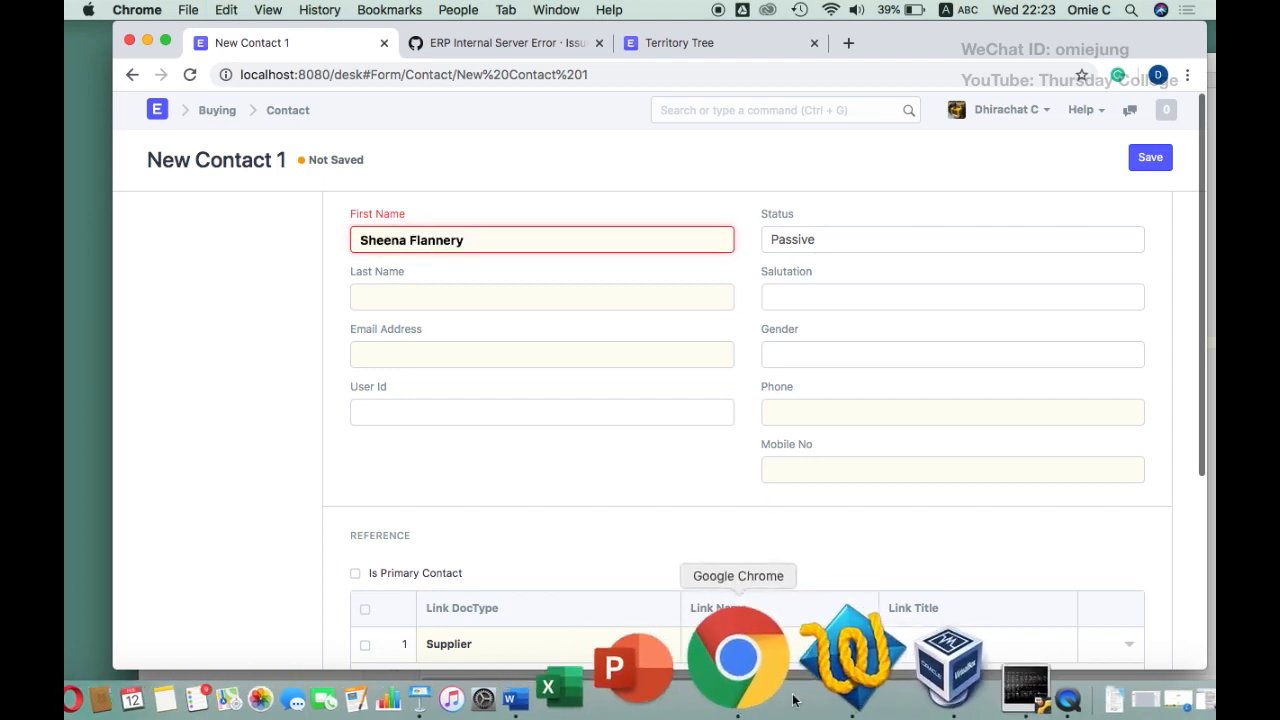
Copy the contact's phone number from the notes into the Phone field
left_click(792, 695)
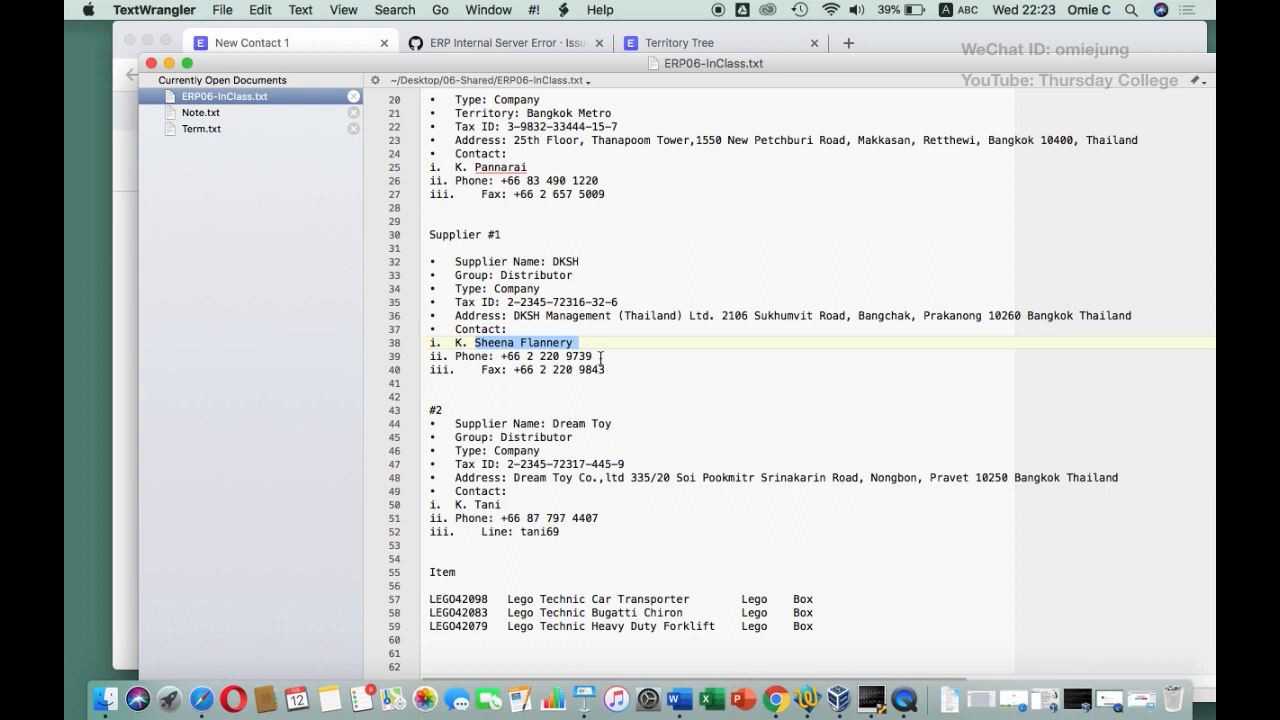
left_click_drag(600, 356, 500, 356)
key("super+c")
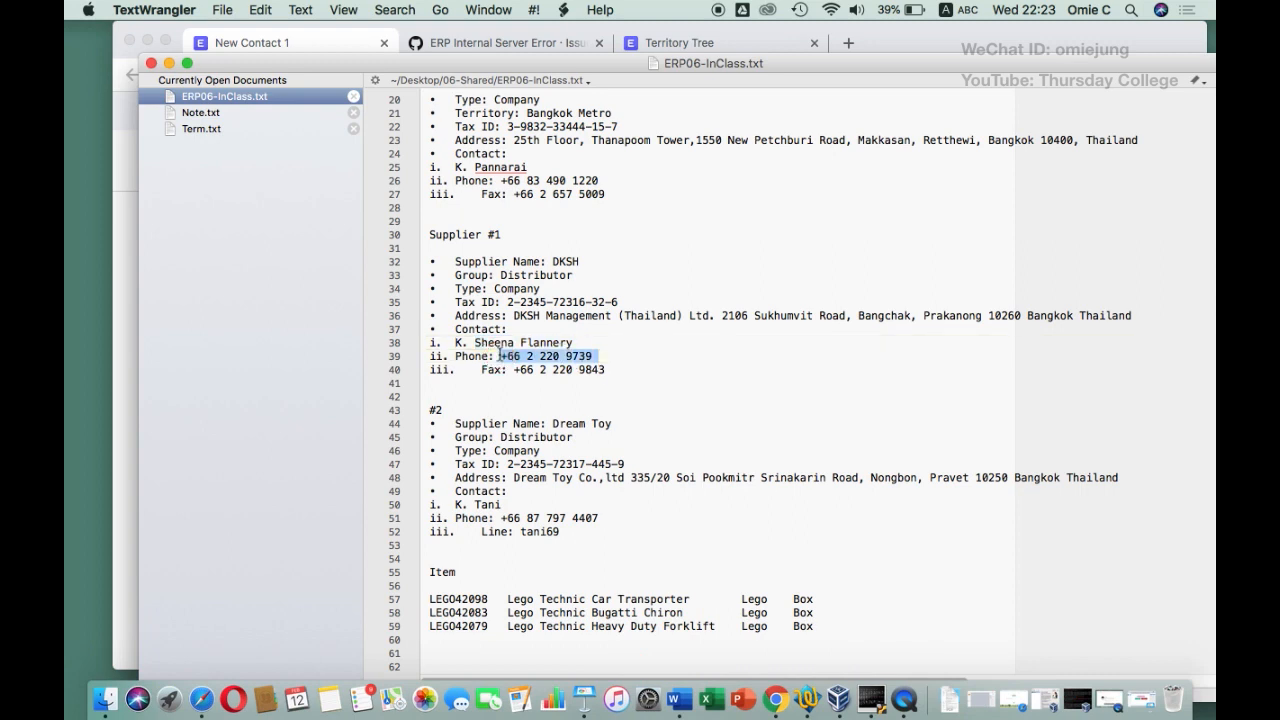
left_click(131, 323)
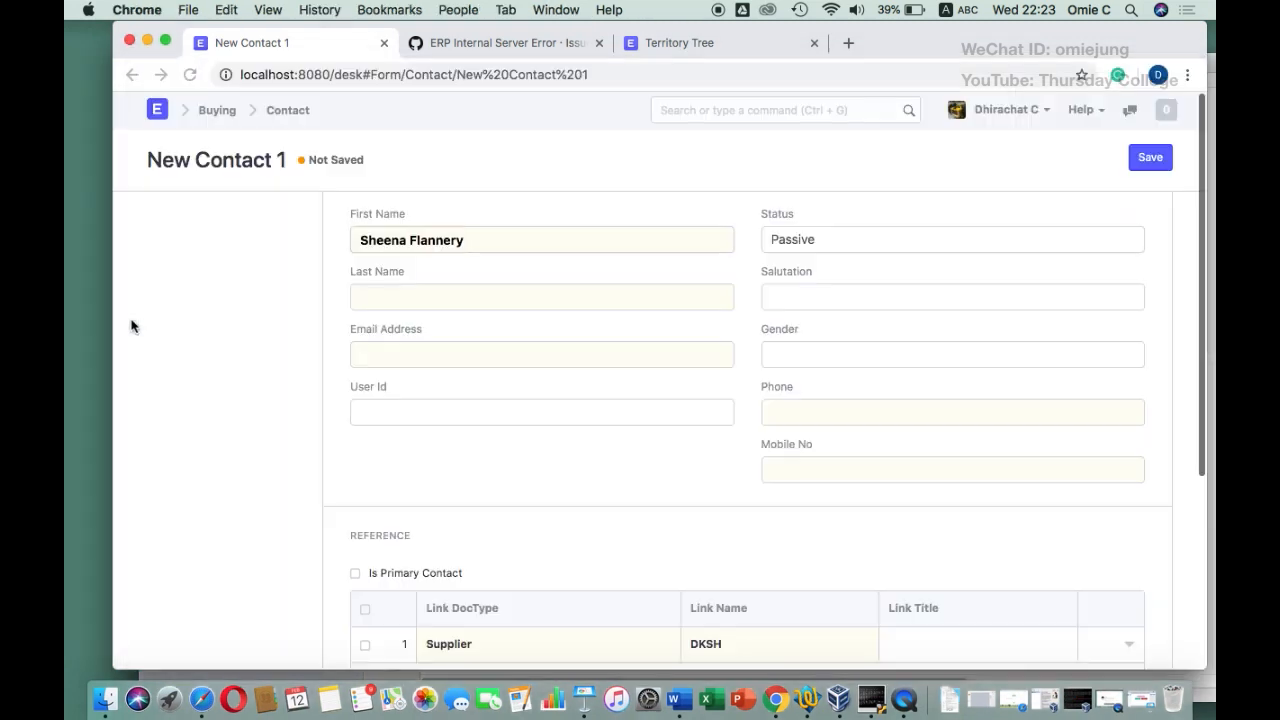
left_click(799, 413)
key("super+v")
Set the contact's gender to Female and save the contact
left_click(799, 357)
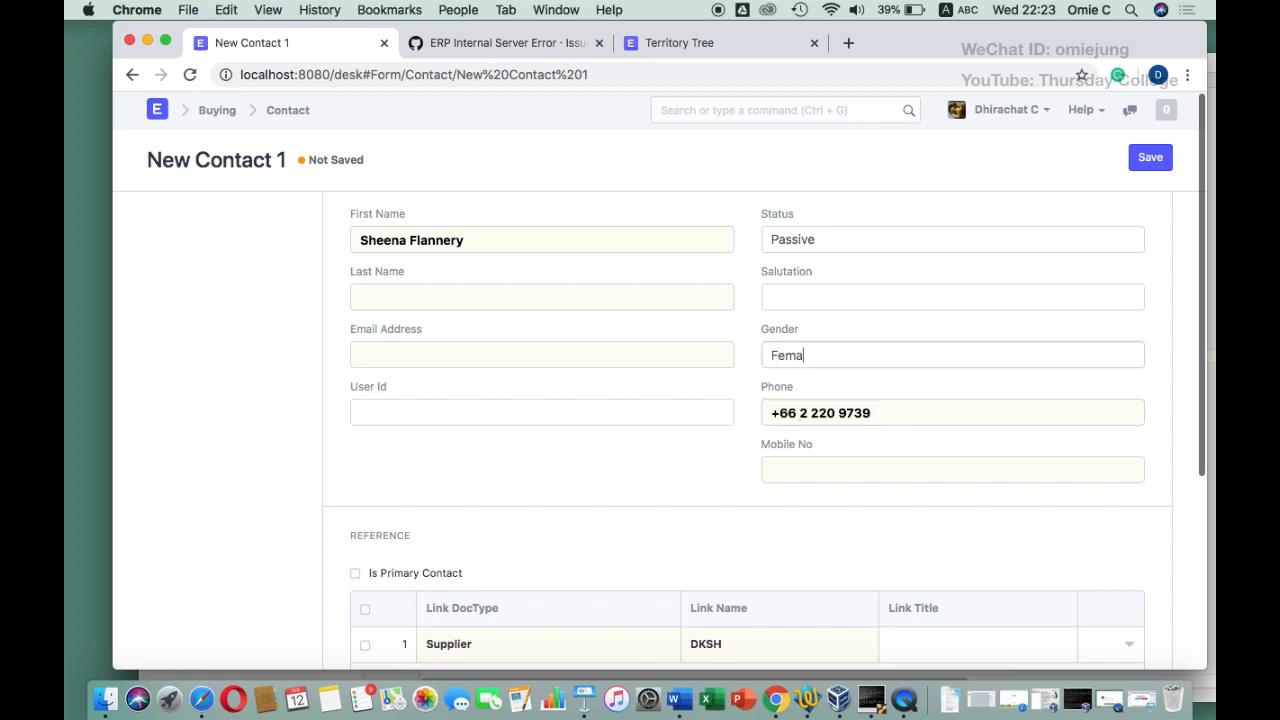
type("Fema")
left_click(826, 385)
left_click(1151, 157)
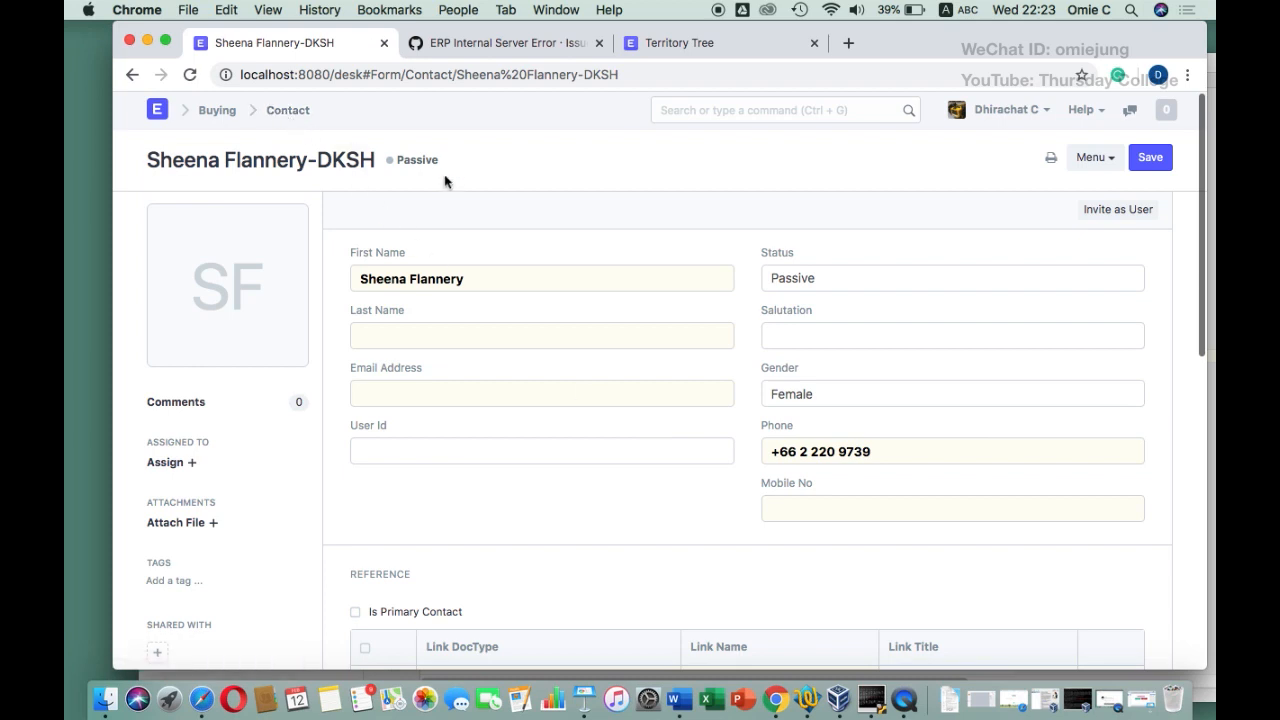
scroll(471, 320, "down", 5)
scroll(474, 323, "up", 6)
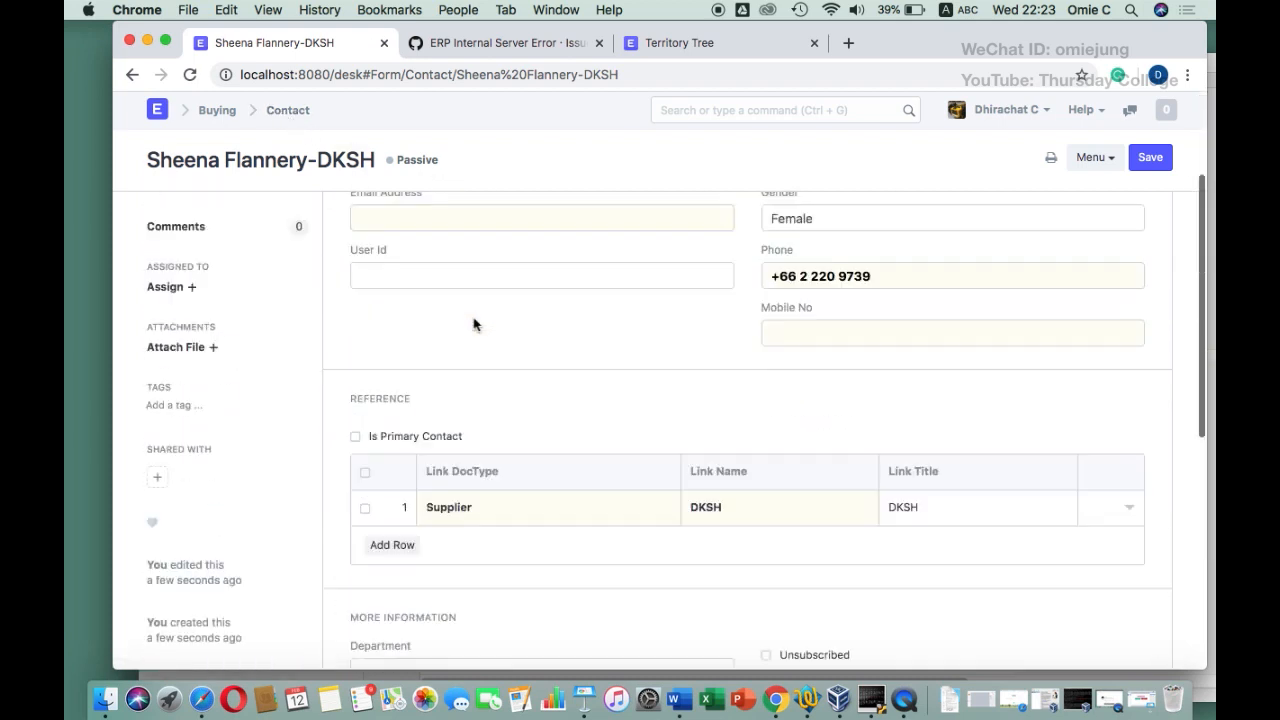
Open the DKSH supplier record and edit its billing address
left_click(214, 113)
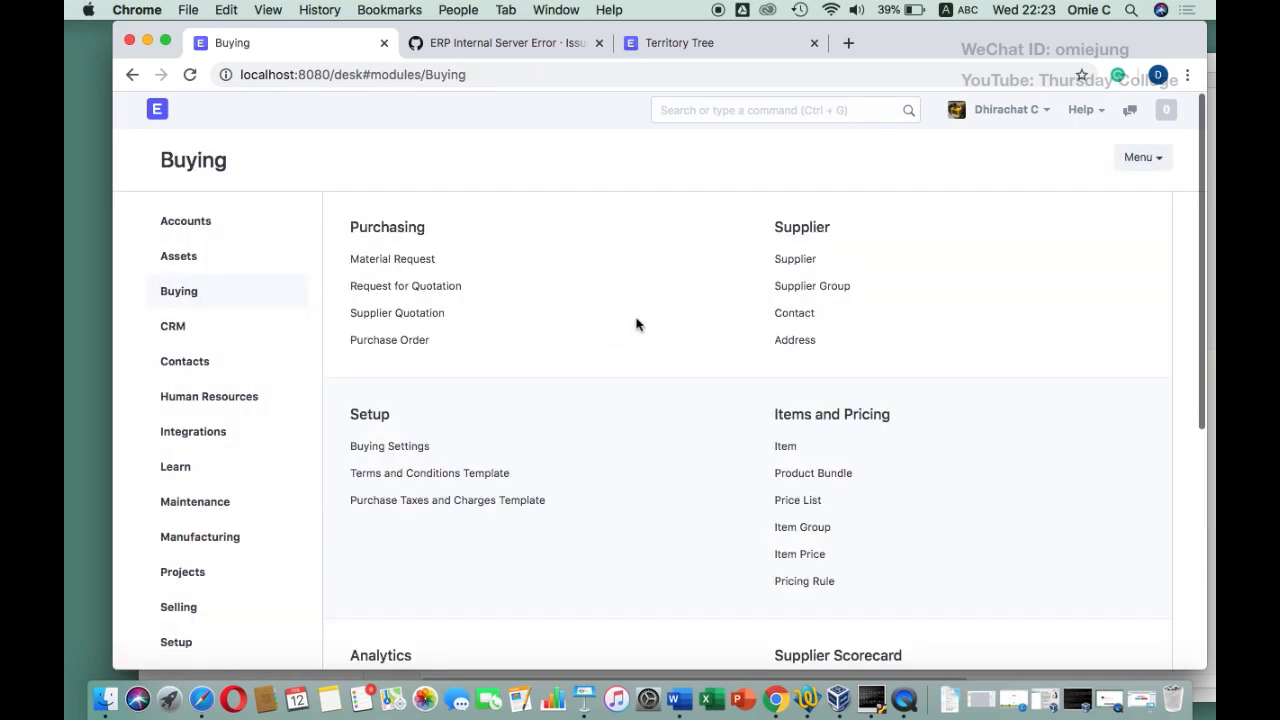
left_click(807, 262)
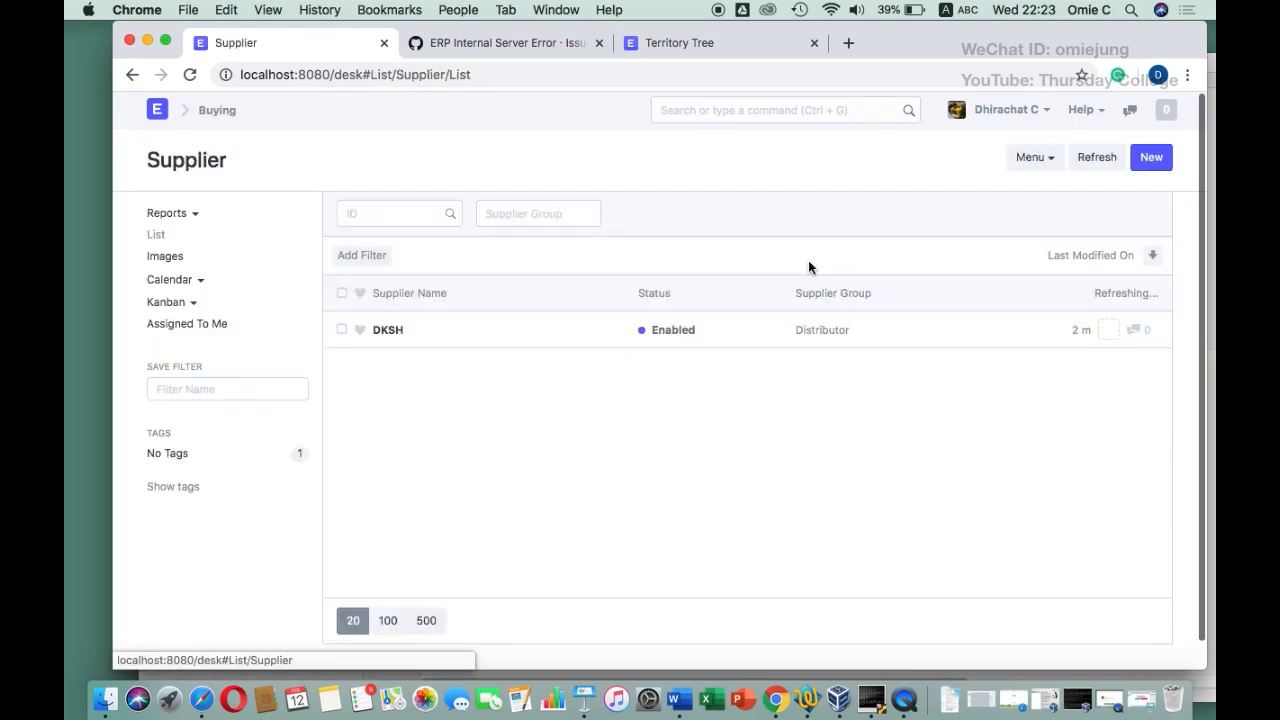
left_click(387, 330)
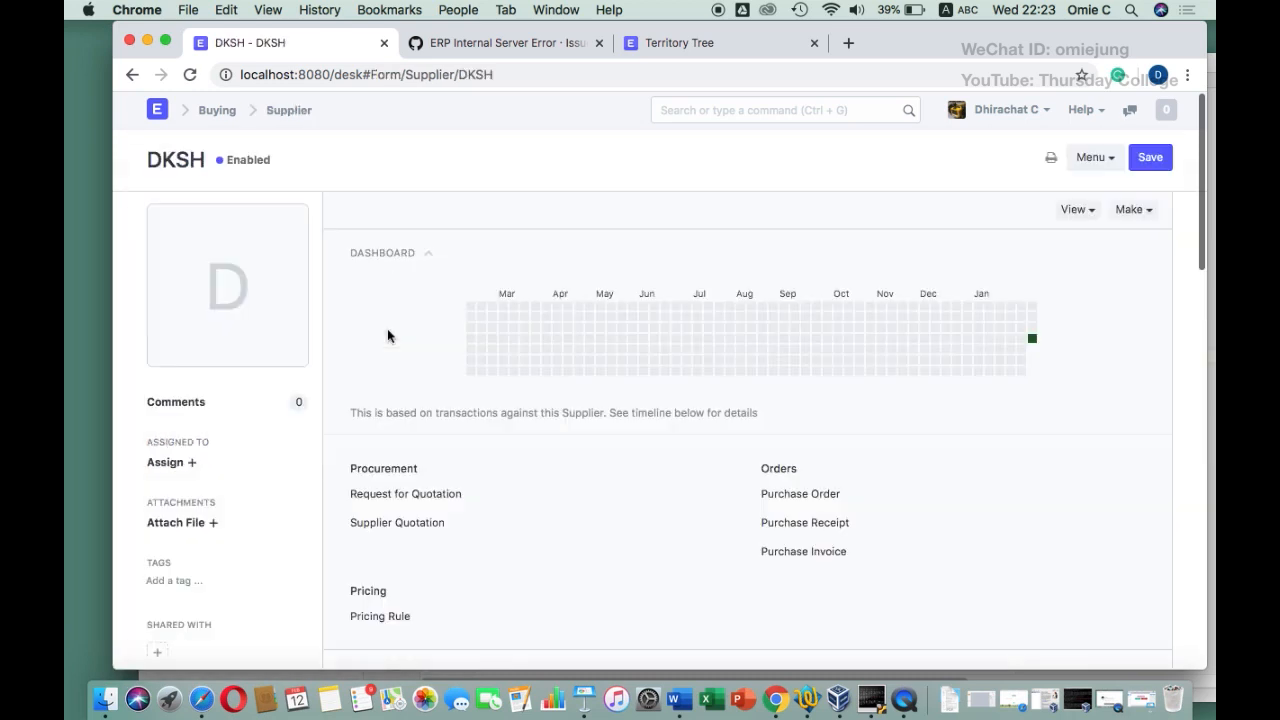
scroll(526, 514, "down", 15)
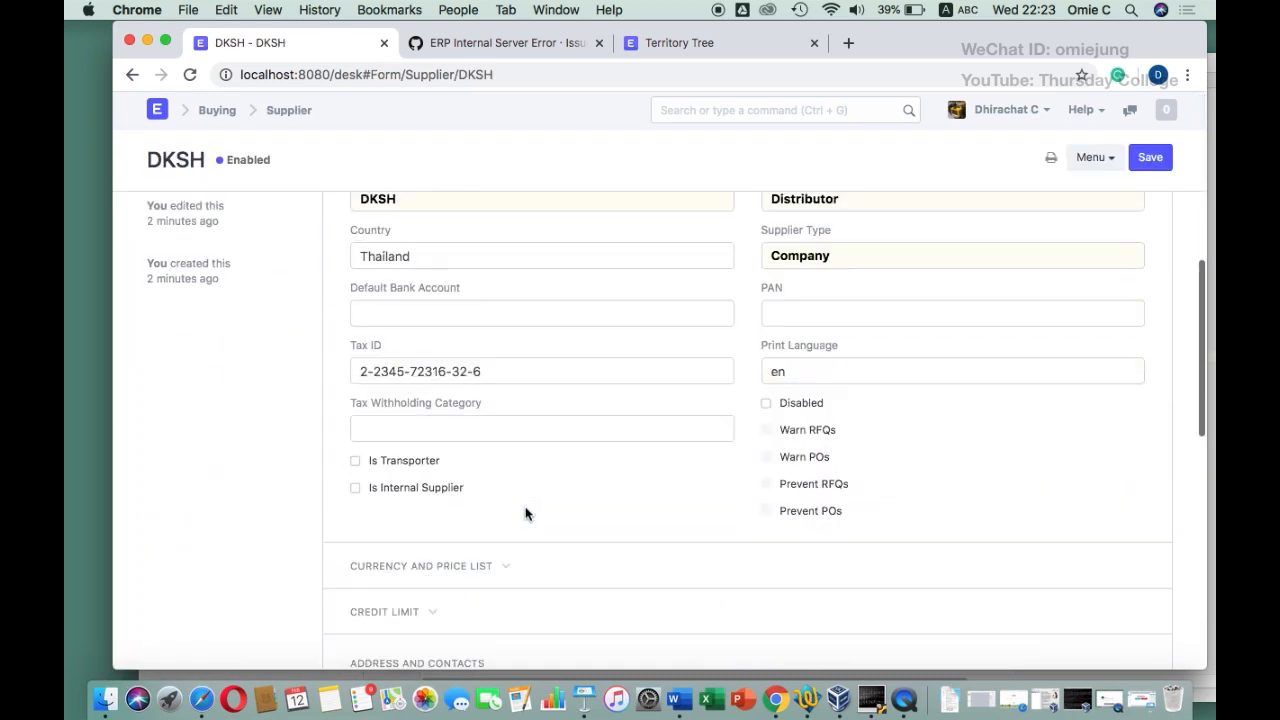
scroll(526, 509, "down", 2)
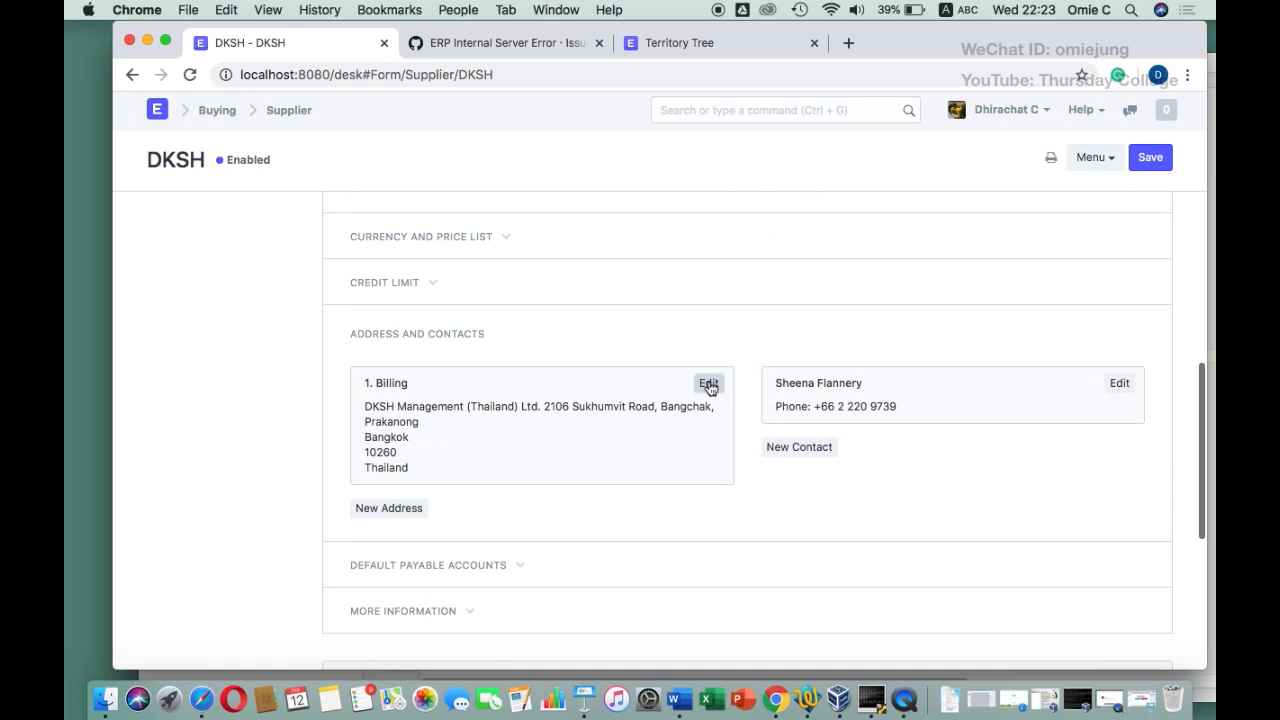
left_click(709, 385)
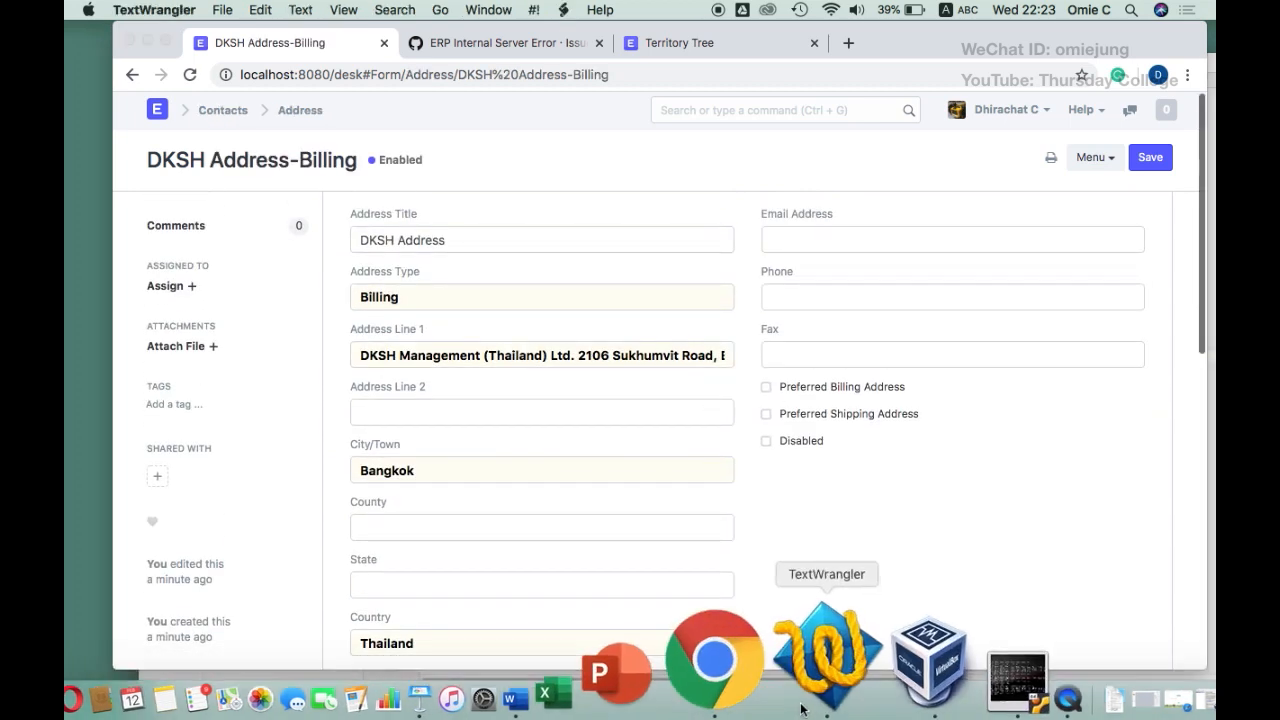
Copy the fax number from the notes into the address's Fax field, save, and return to the supplier list
left_click(826, 695)
left_click_drag(630, 367, 514, 370)
key("super+c")
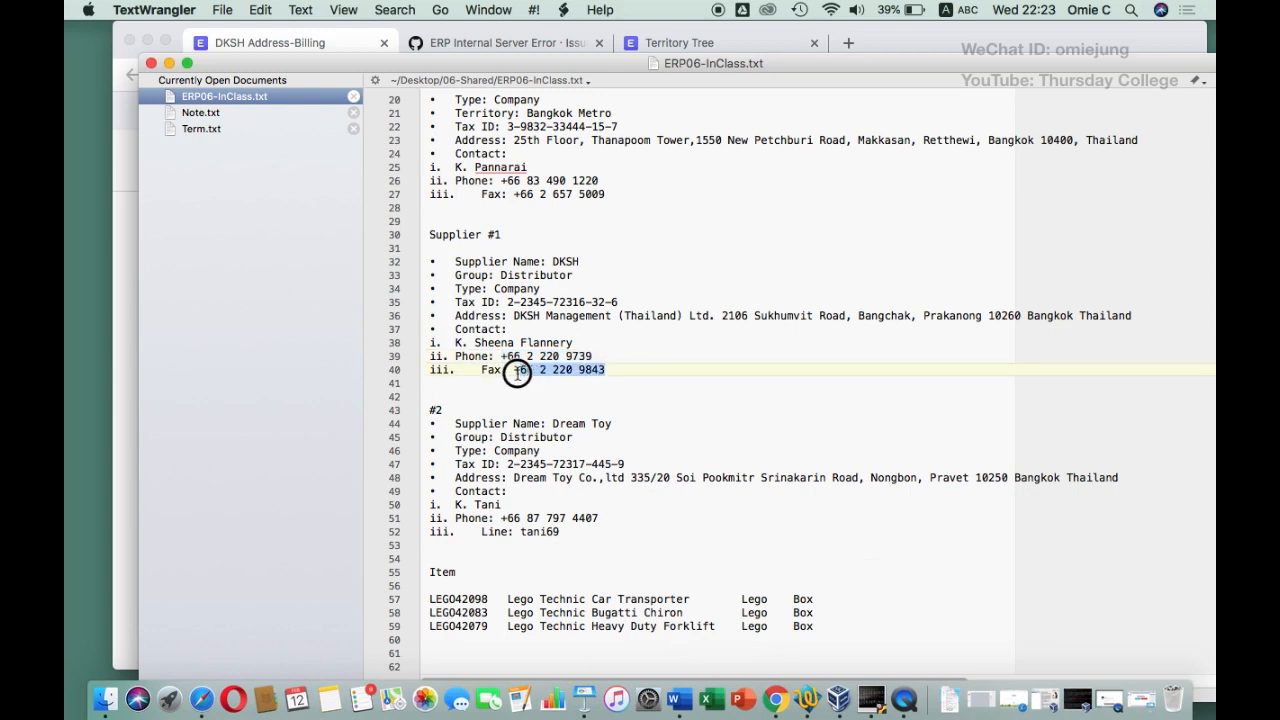
left_click(129, 266)
left_click(820, 364)
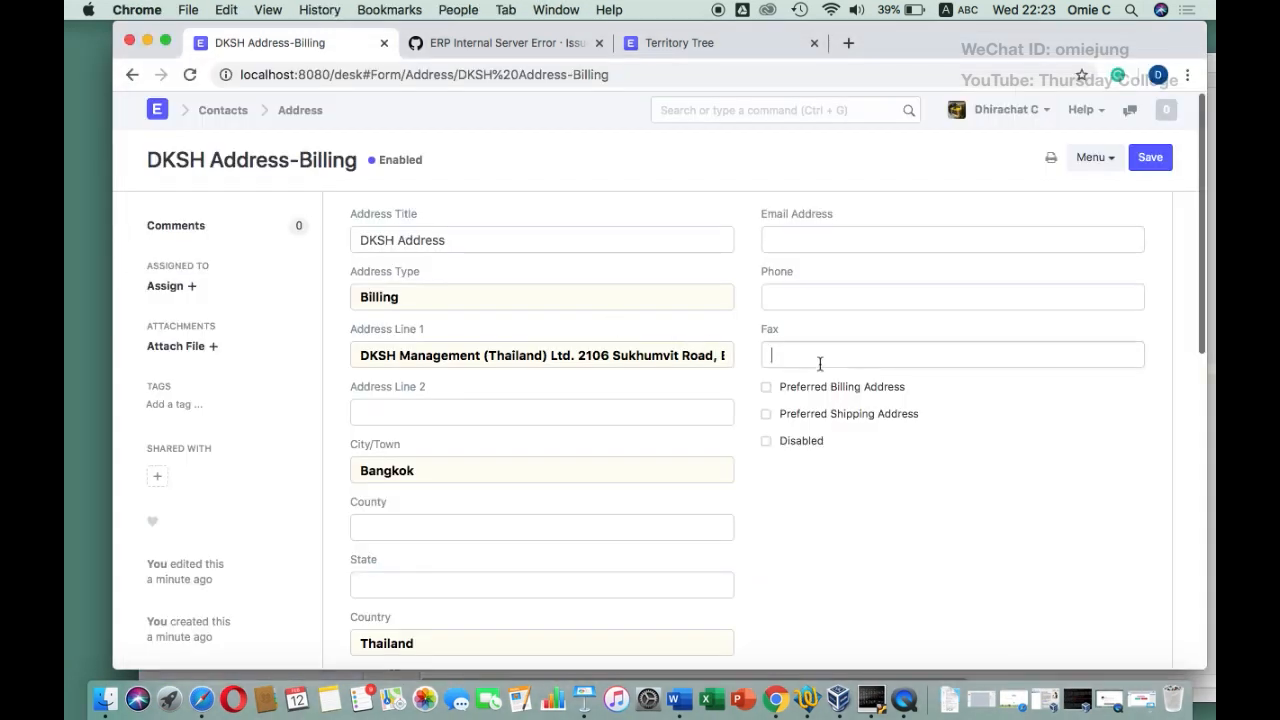
key("super+v")
left_click(1152, 160)
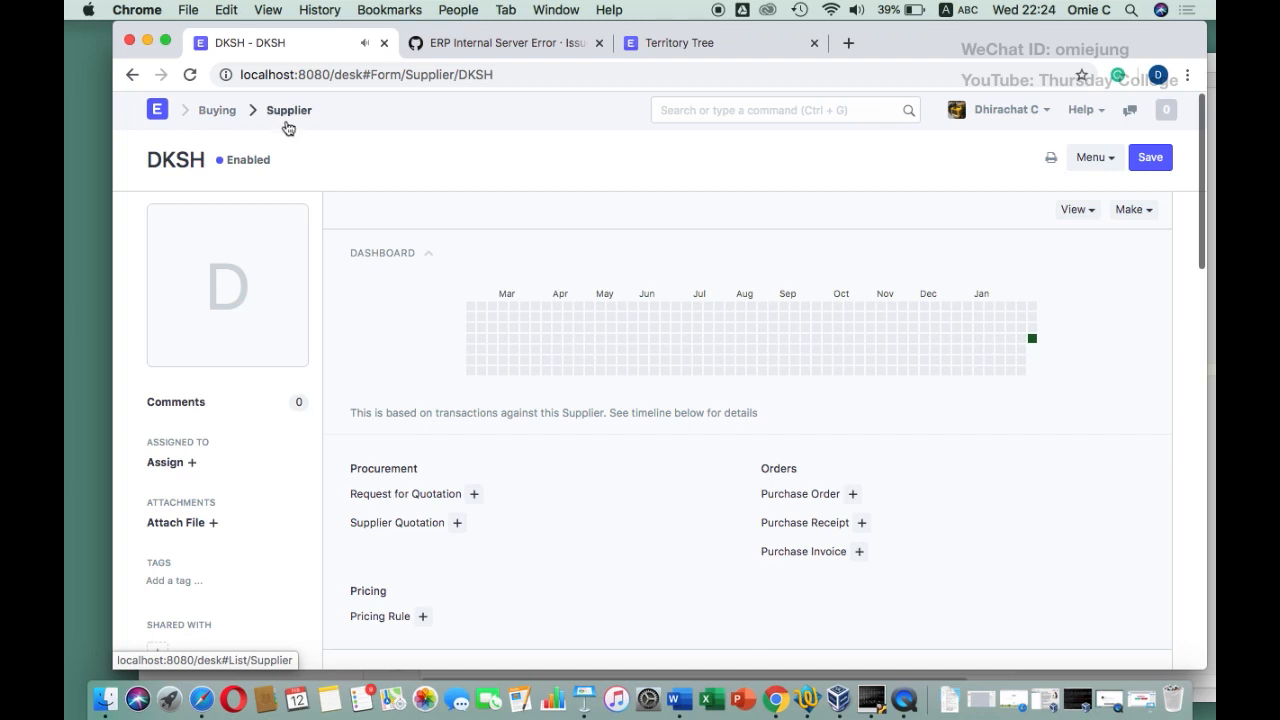
left_click(289, 112)
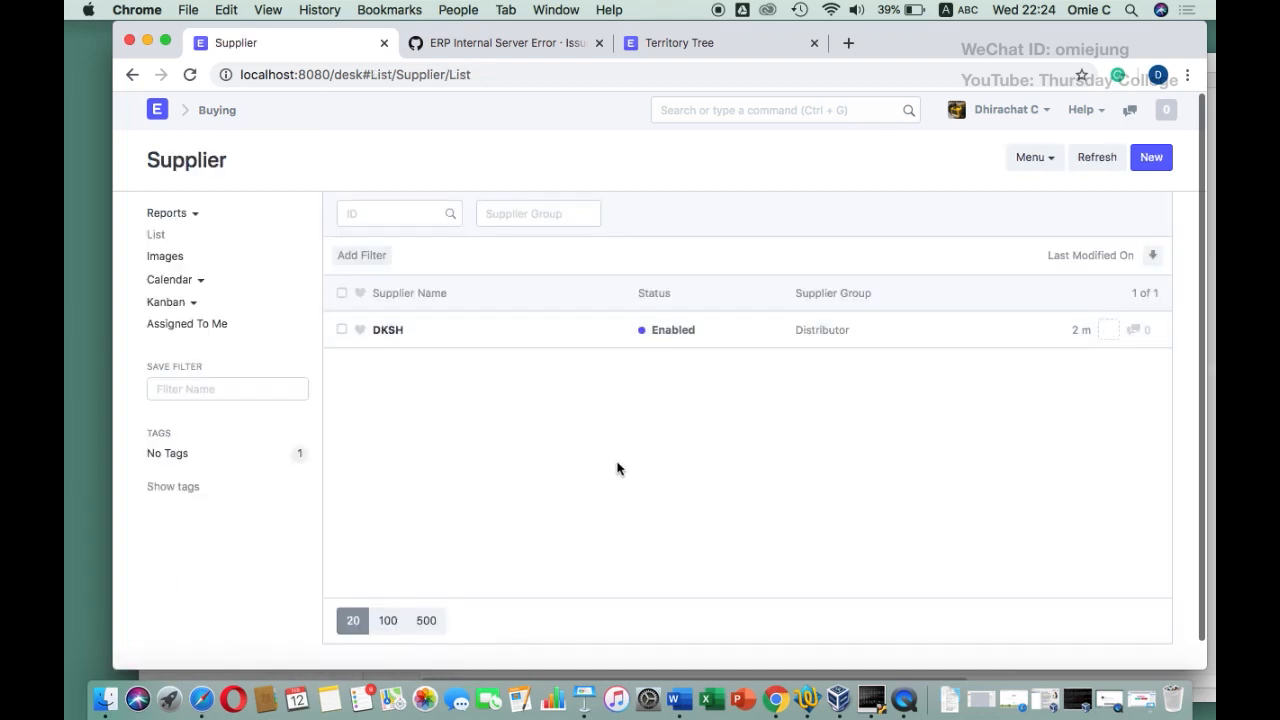
left_click(808, 698)
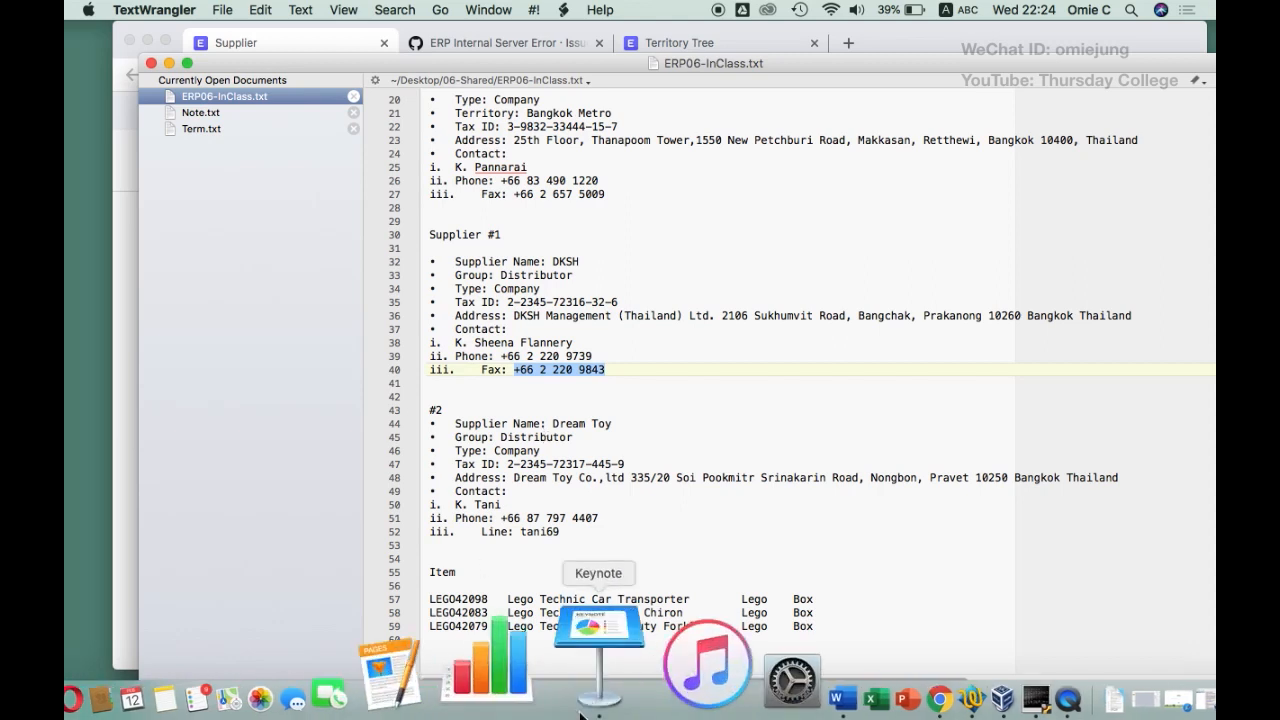
left_click(598, 662)
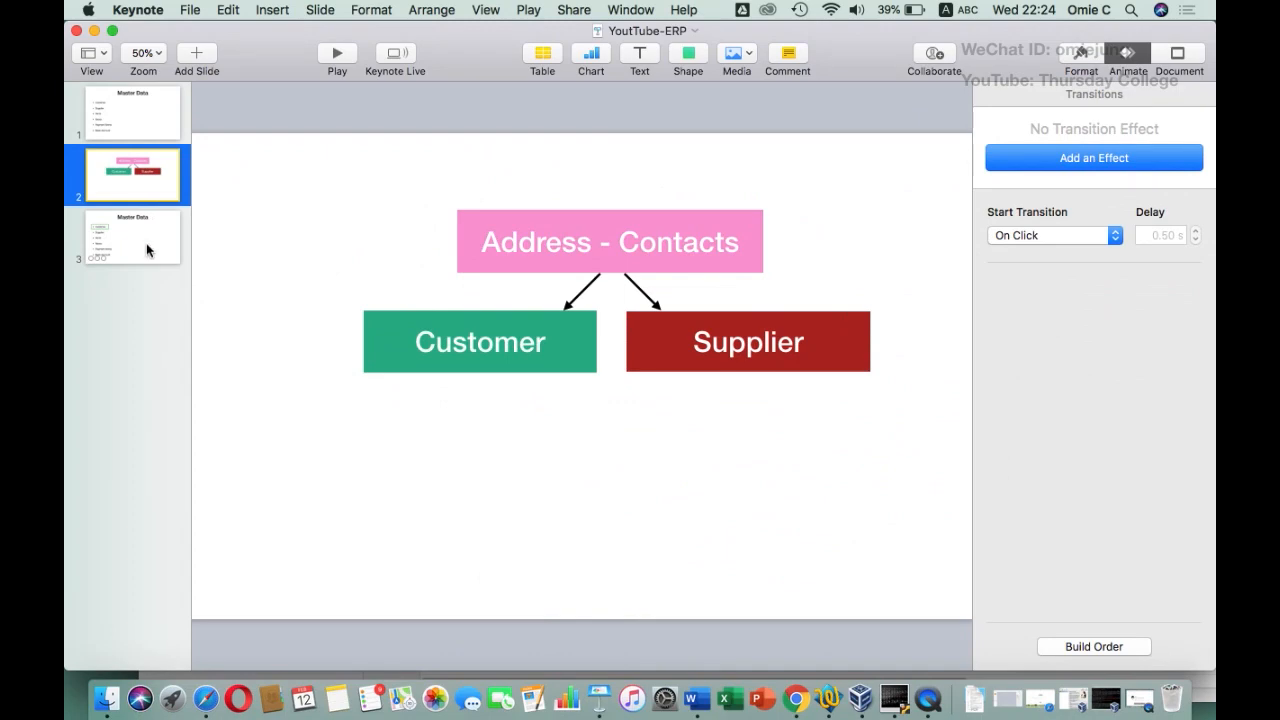
left_click(147, 250)
left_click(337, 53)
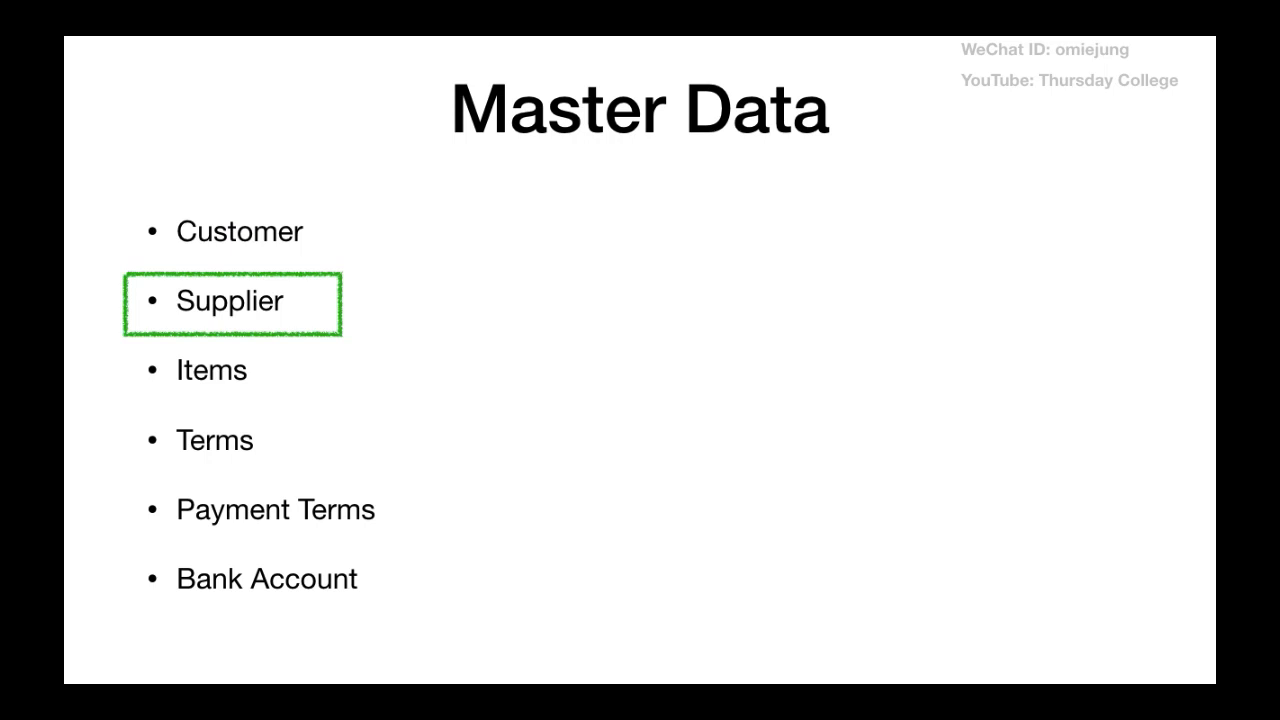
key("Escape")
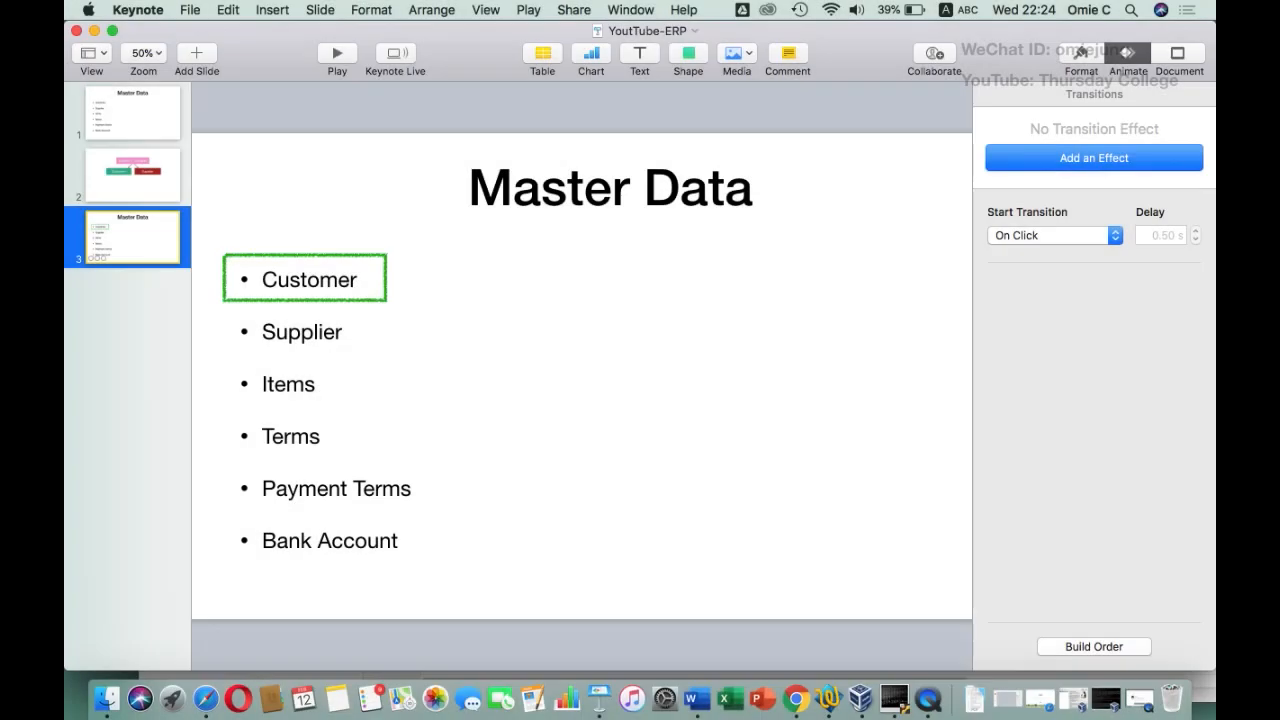
left_click(95, 32)
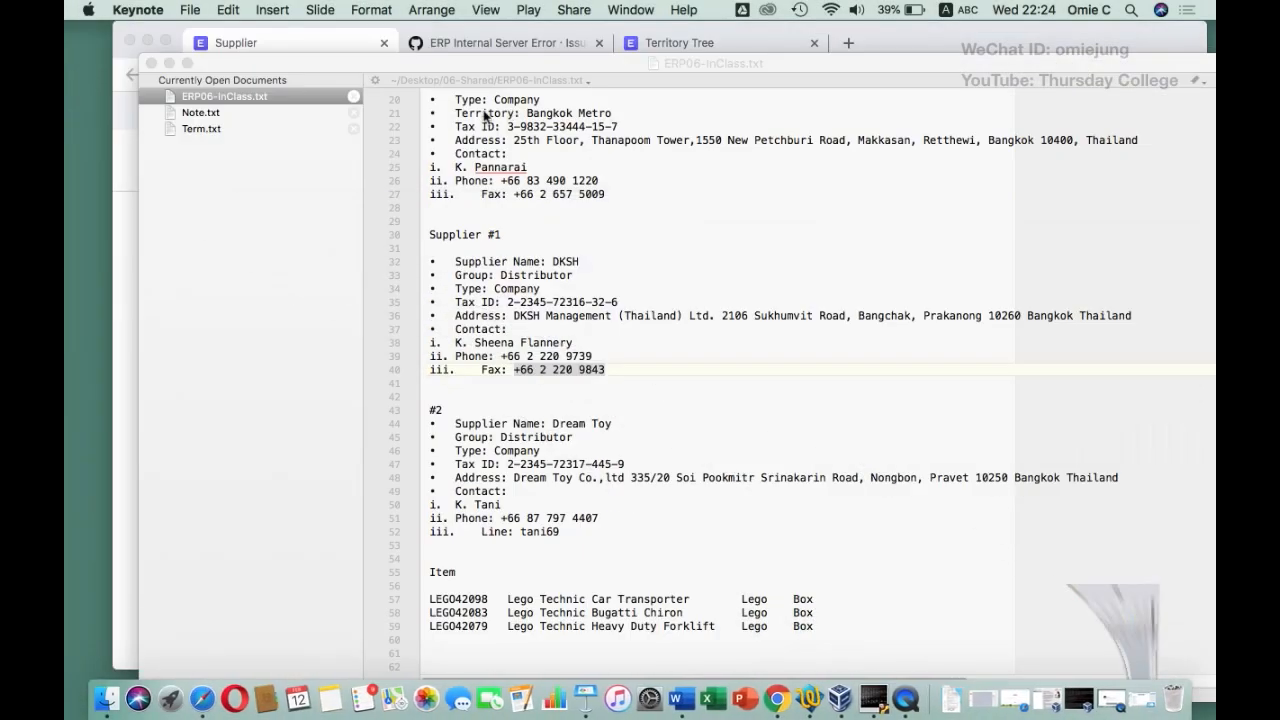